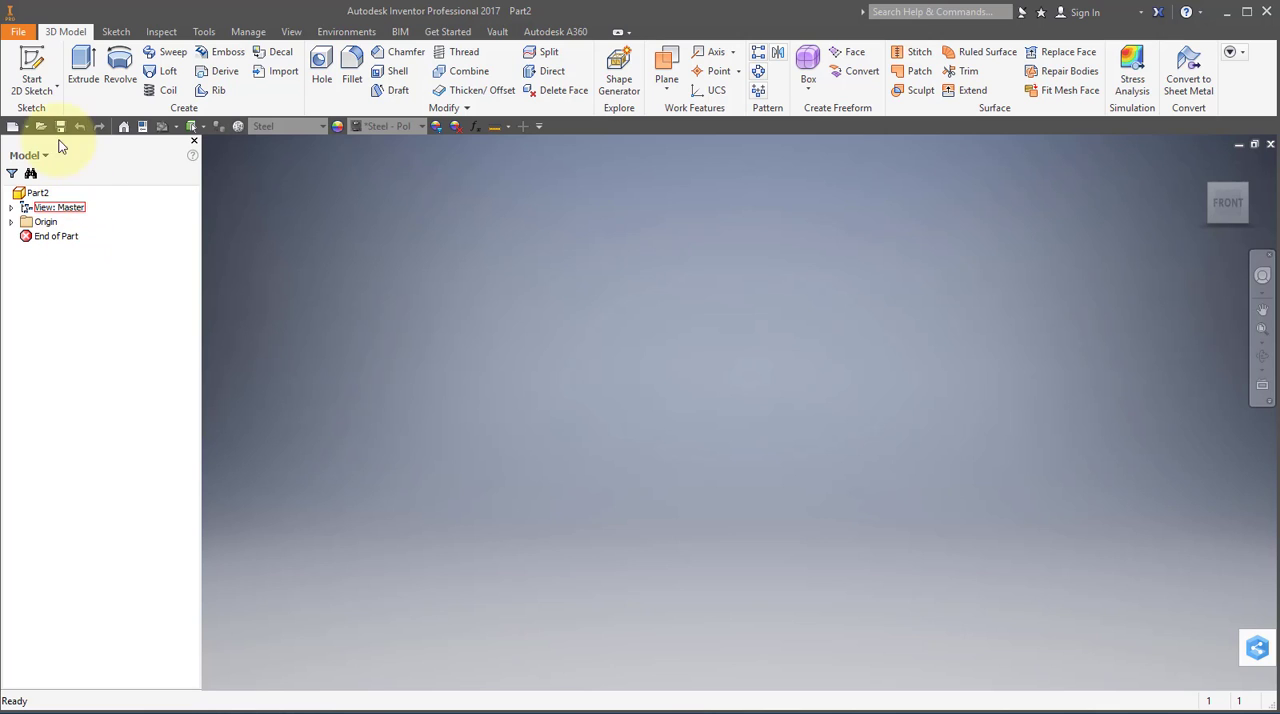
Start a 2D sketch on the front (XY) origin plane.
{"action": "left_click", "coordinate": [33, 66]}
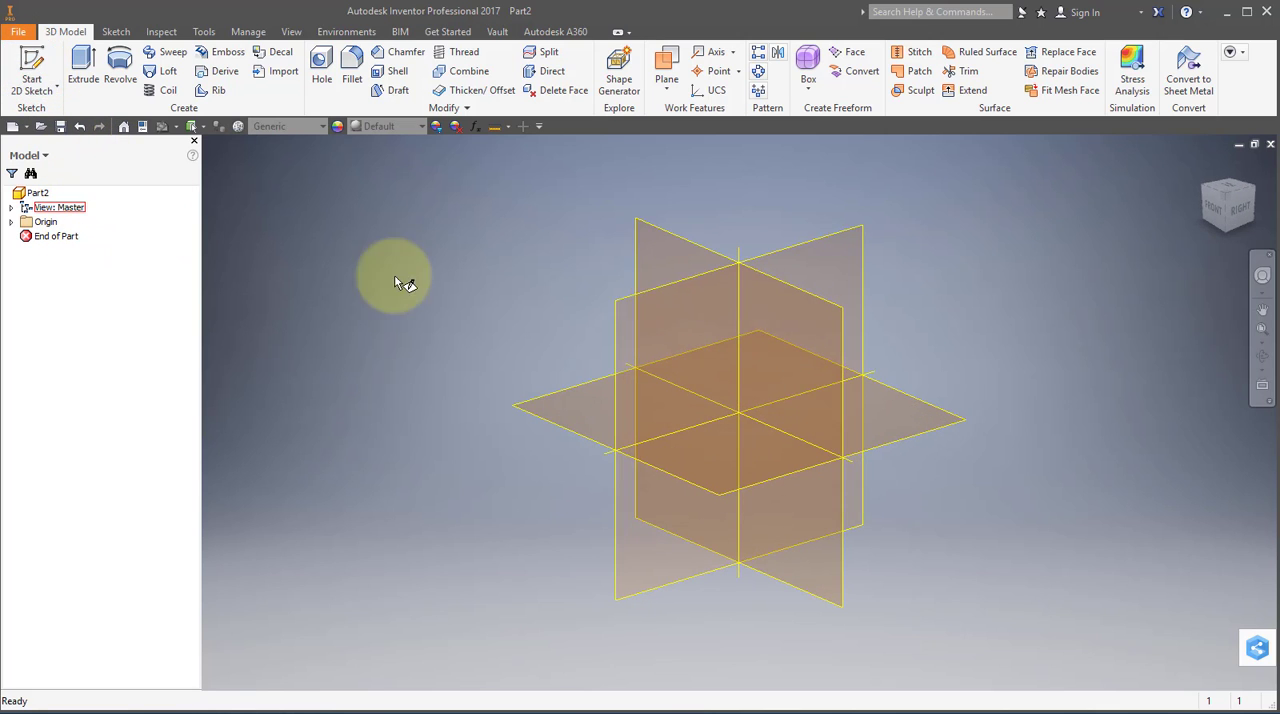
{"action": "middle_click_drag", "start_coordinate": [705, 304], "coordinate": [417, 234]}
{"action": "left_click", "coordinate": [383, 192]}
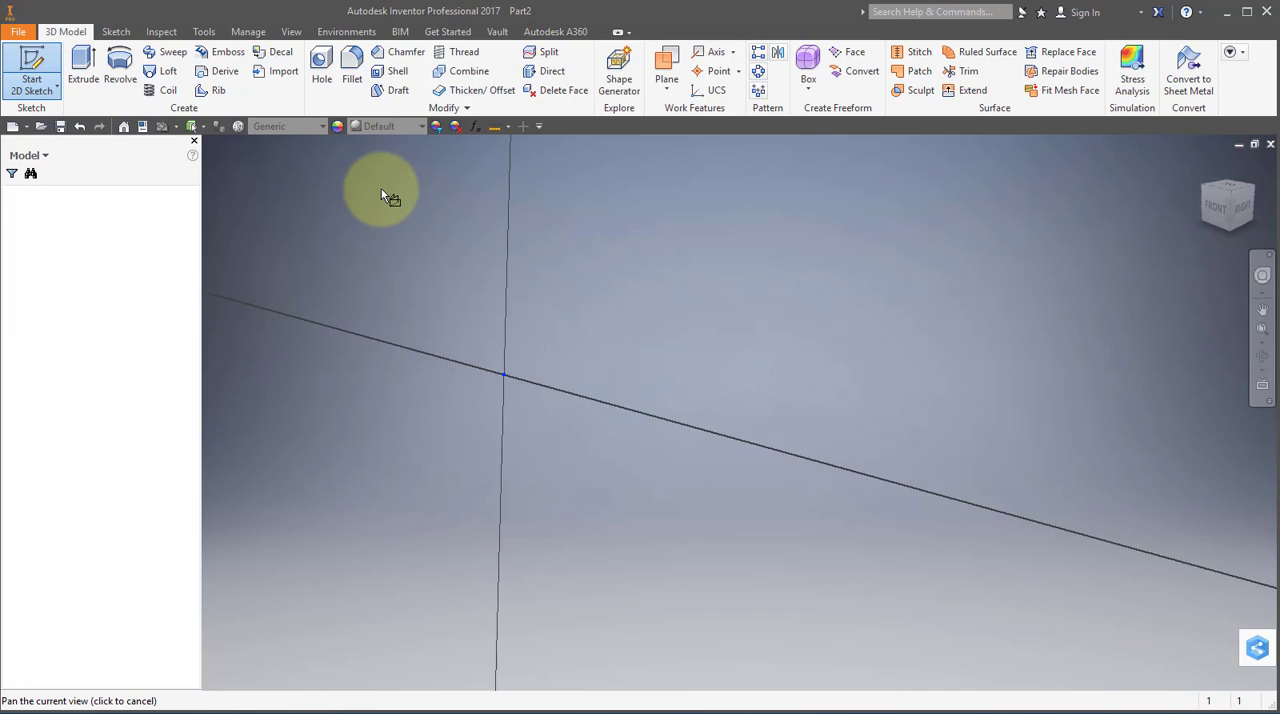
{"action": "middle_click_drag", "start_coordinate": [671, 371], "coordinate": [420, 357]}
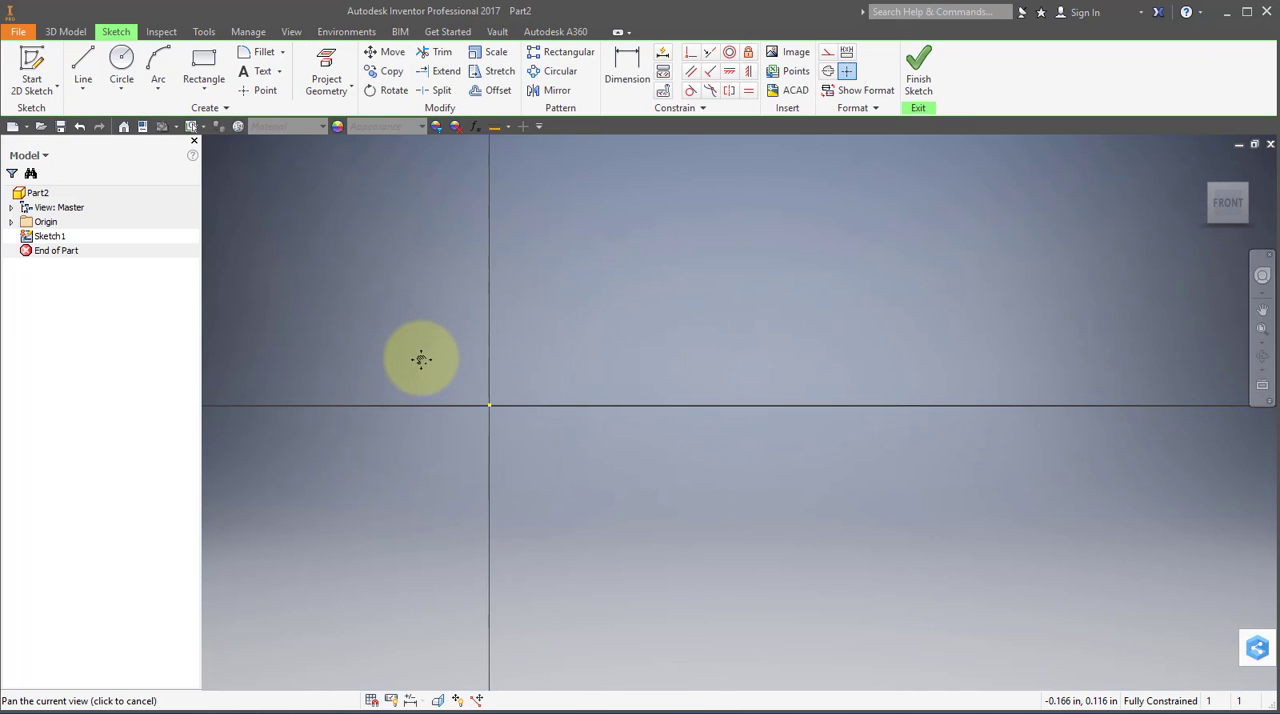
Draw two concentric circles centred on the origin with diameters 2.063 in and 3.063 in, and finish the sketch.
{"action": "left_click", "coordinate": [122, 66]}
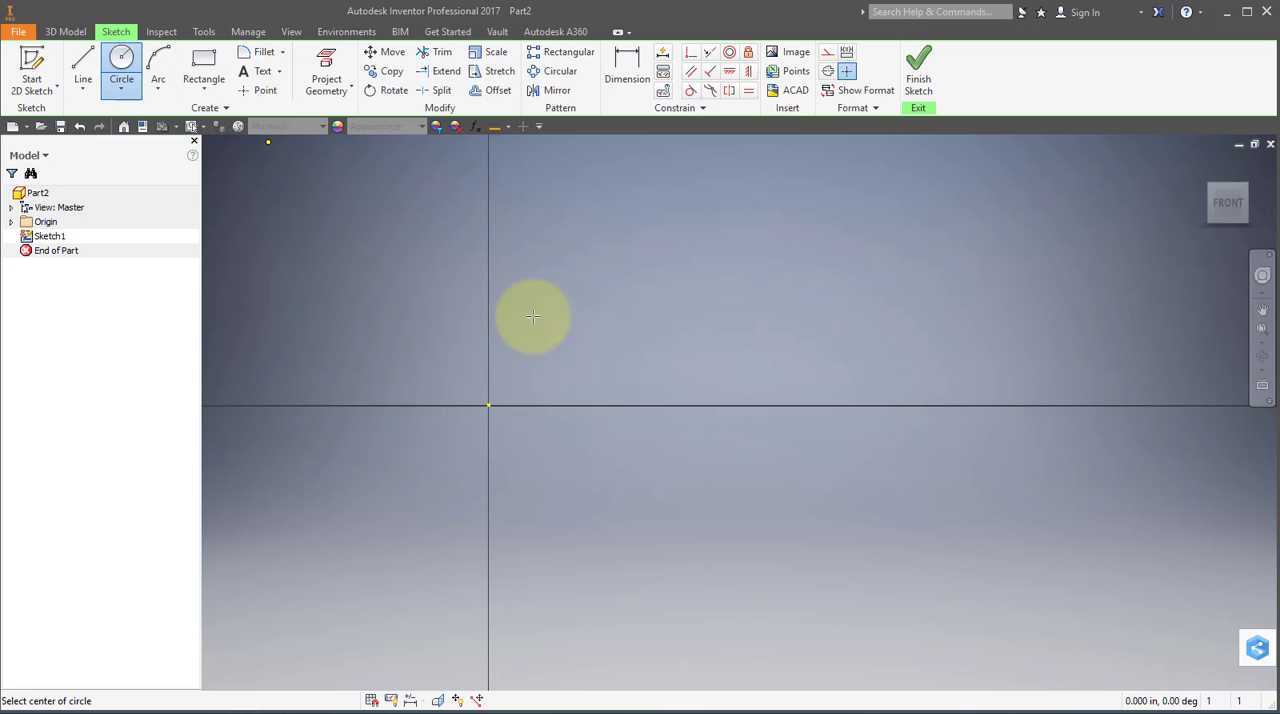
{"action": "left_click", "coordinate": [489, 405]}
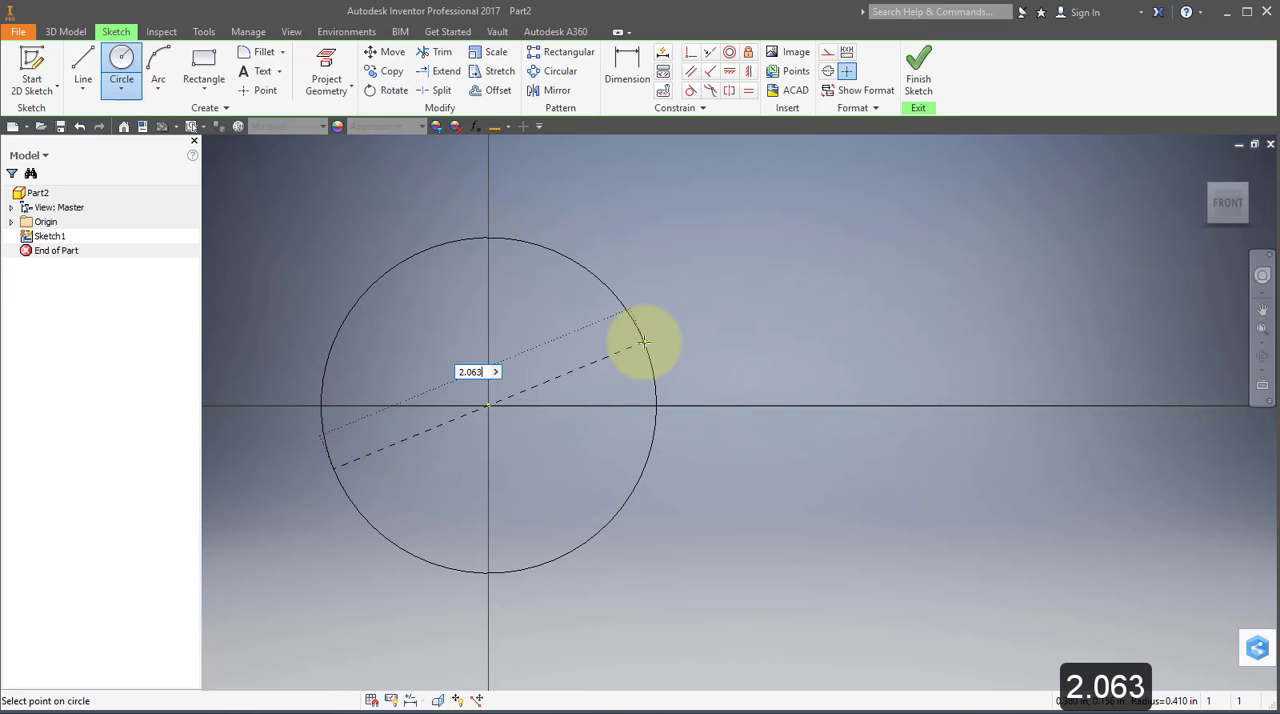
{"action": "type", "text": "2.063"}
{"action": "key", "text": "Return"}
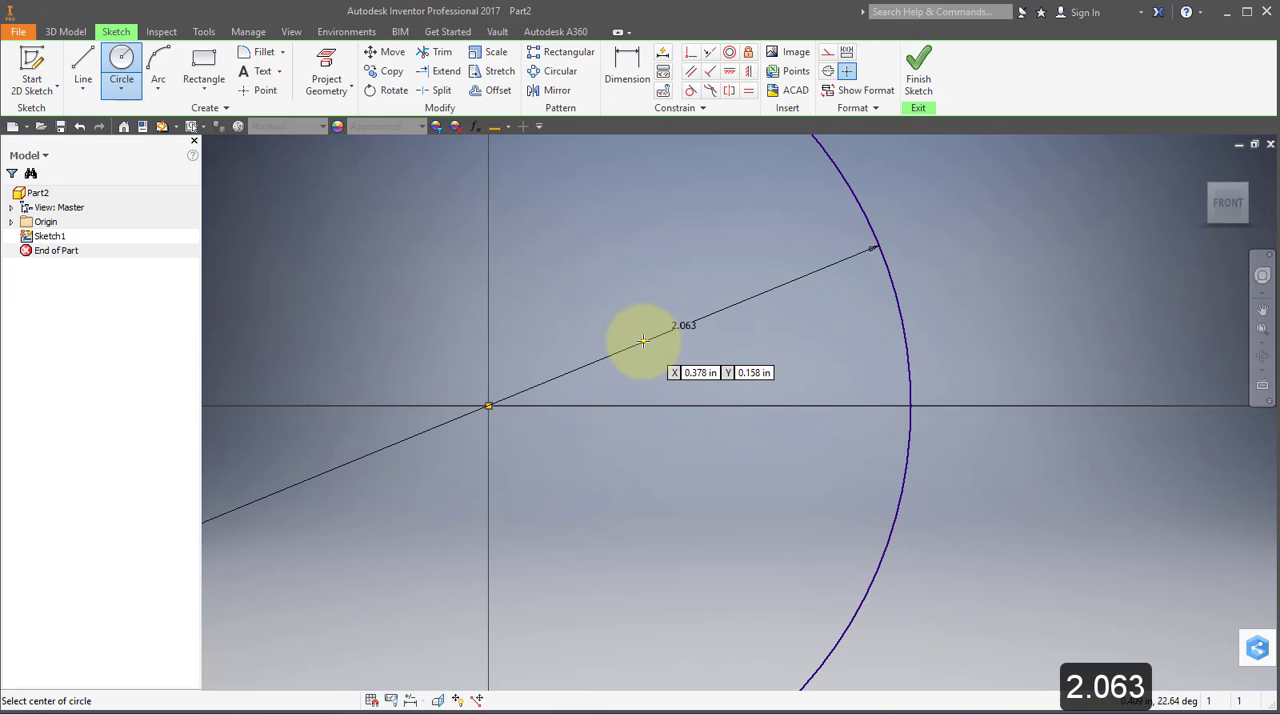
{"action": "left_click", "coordinate": [488, 406]}
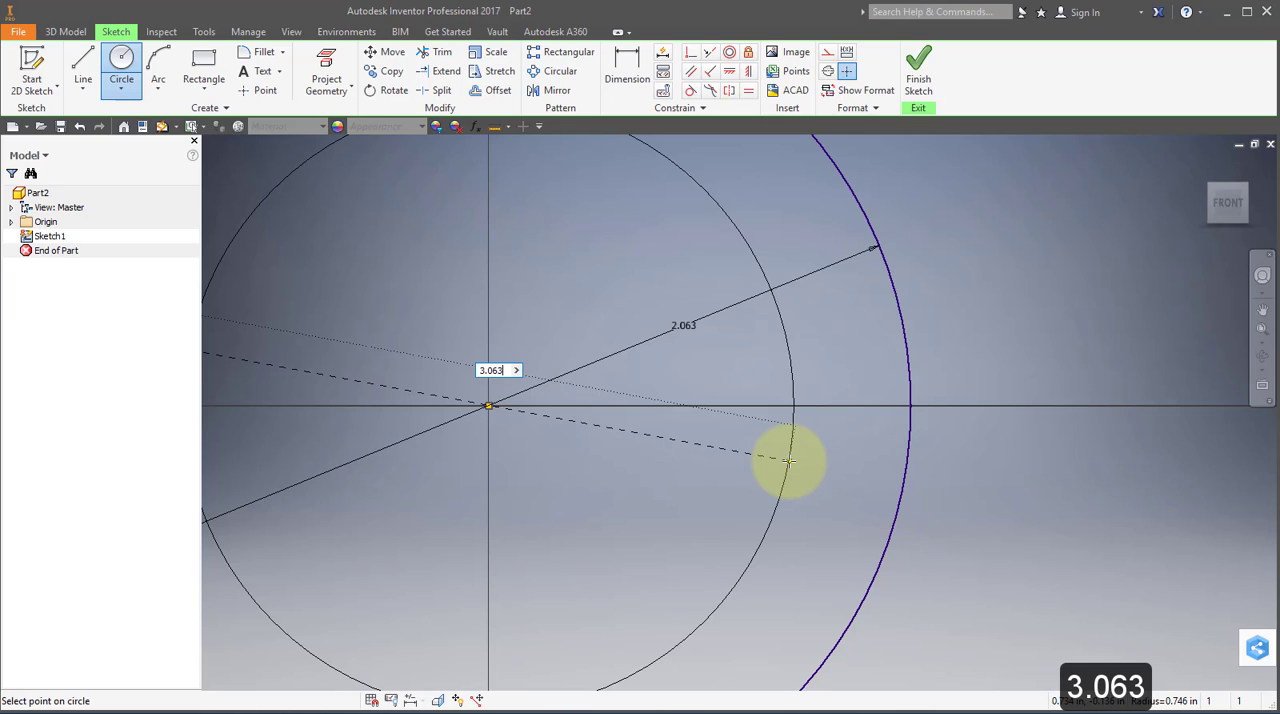
{"action": "key", "text": "Return"}
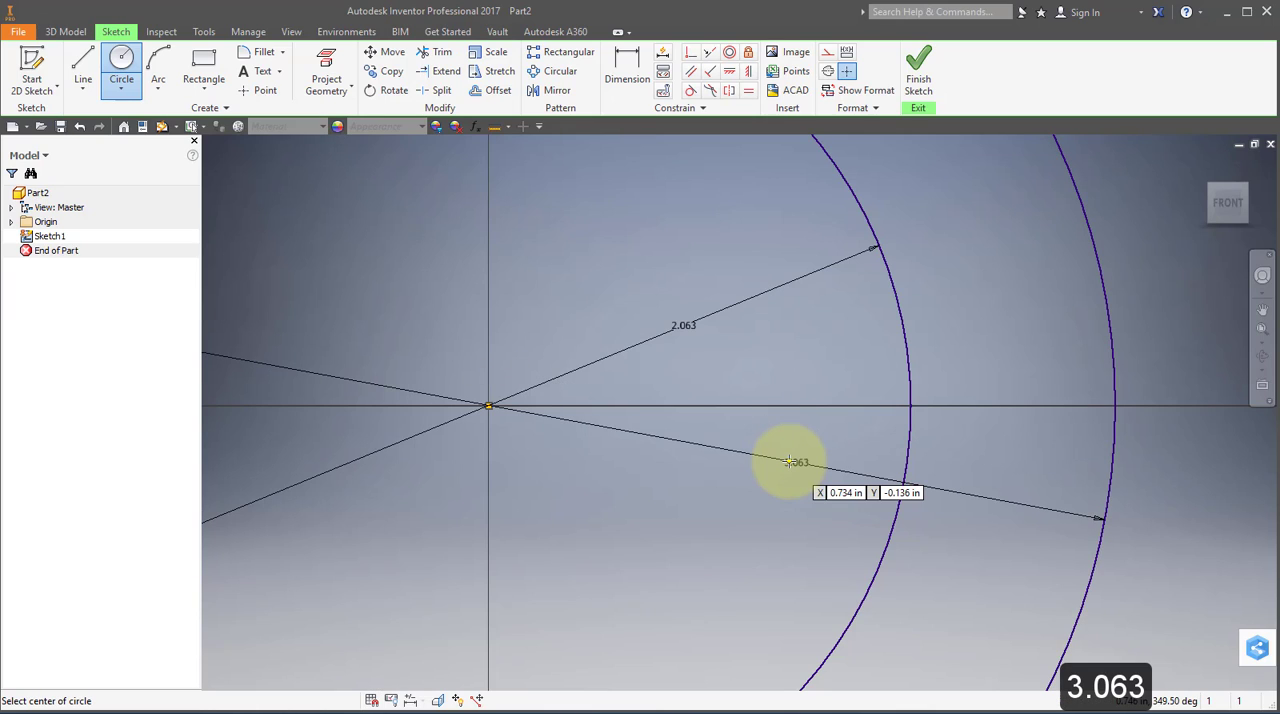
{"action": "left_click", "coordinate": [918, 66]}
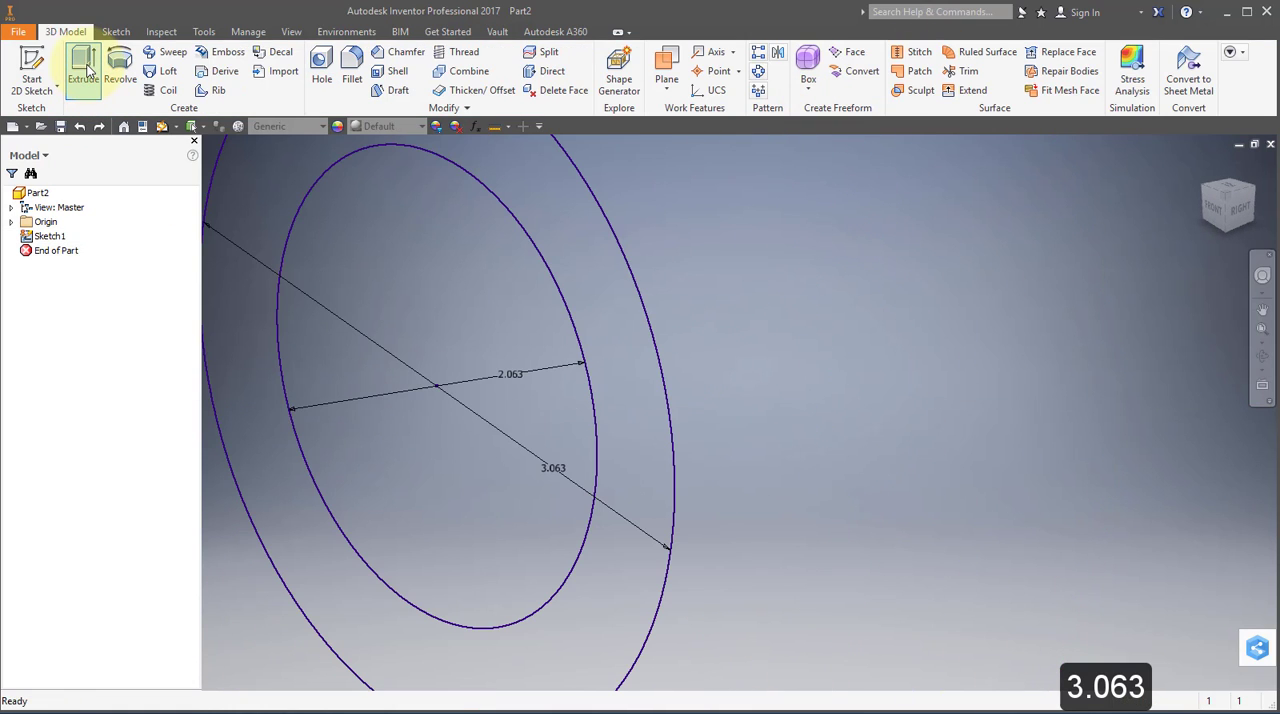
Extrude both the outer ring and inner circle profiles .313 in as a new solid in Direction 2.
{"action": "left_click", "coordinate": [85, 68]}
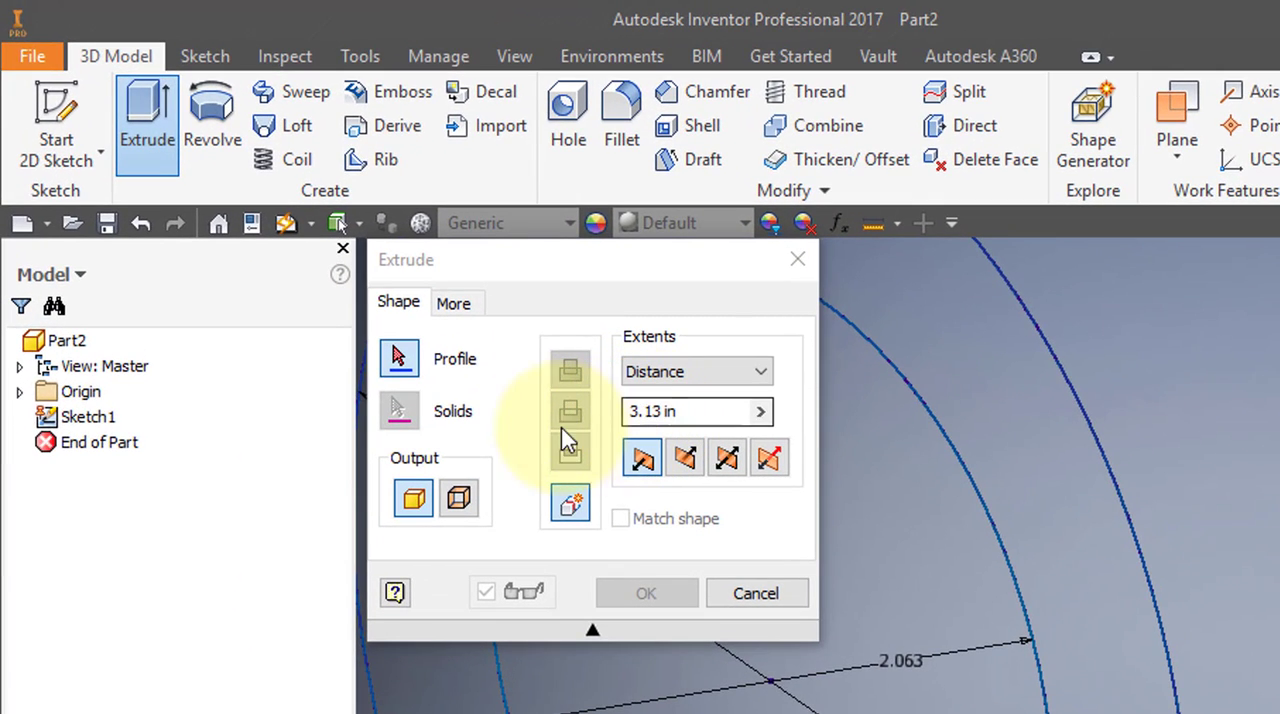
{"action": "left_click", "coordinate": [690, 460]}
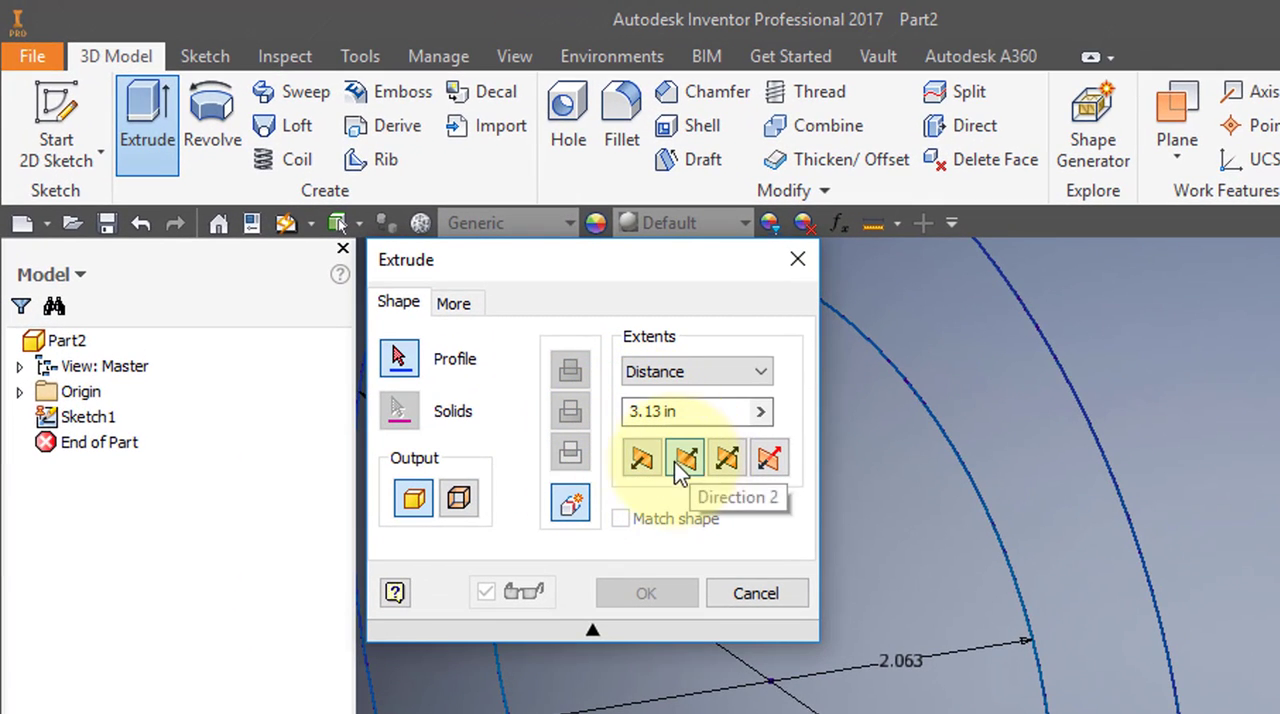
{"action": "left_click", "coordinate": [641, 410]}
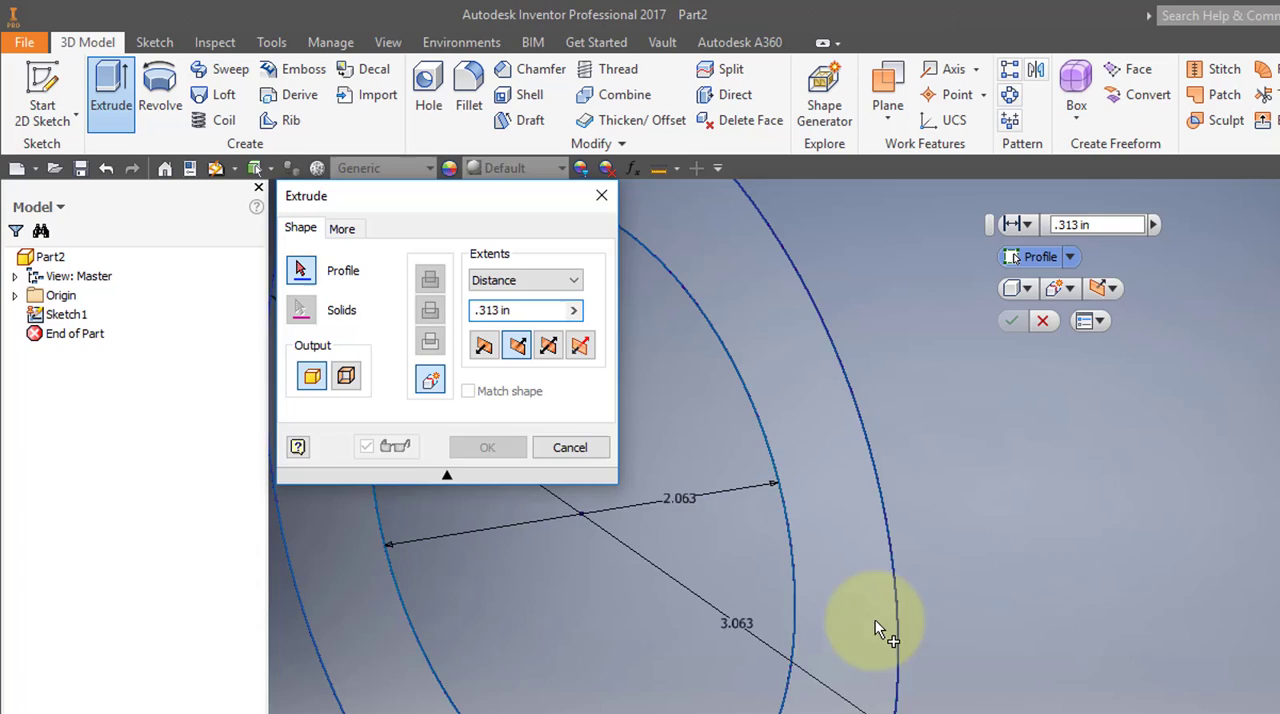
{"action": "left_click", "coordinate": [827, 607]}
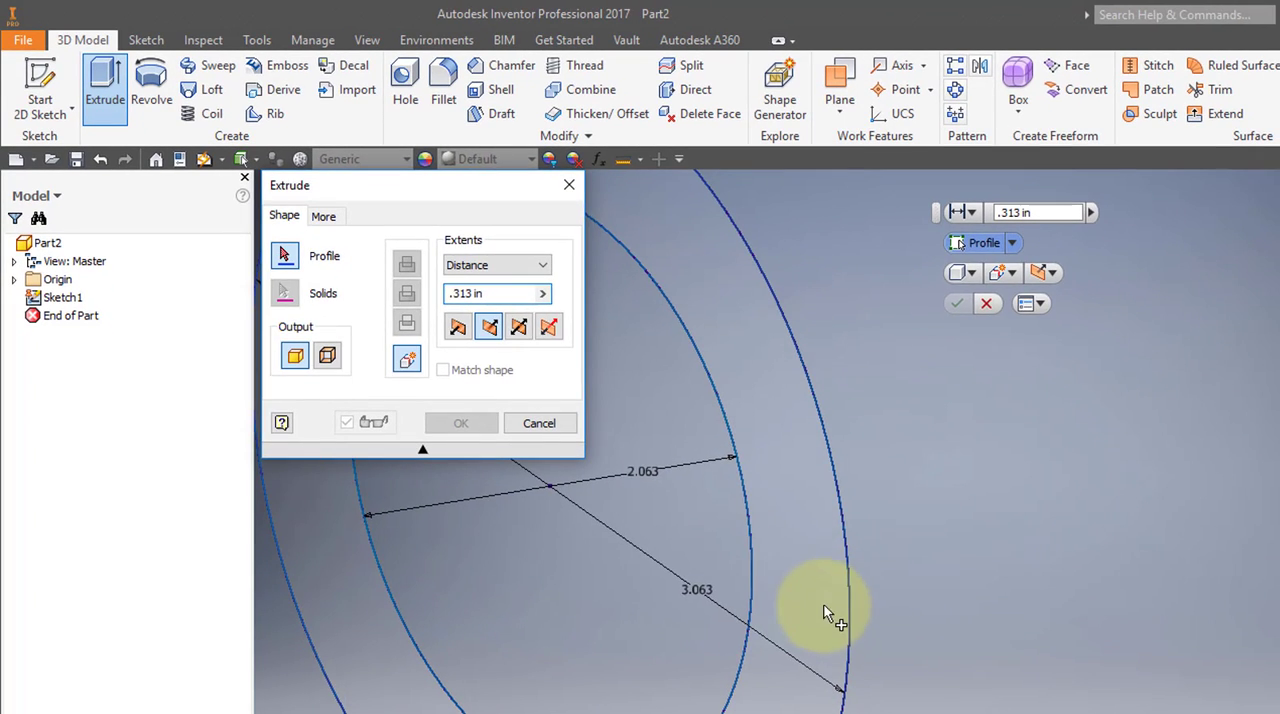
{"action": "left_click", "coordinate": [719, 578]}
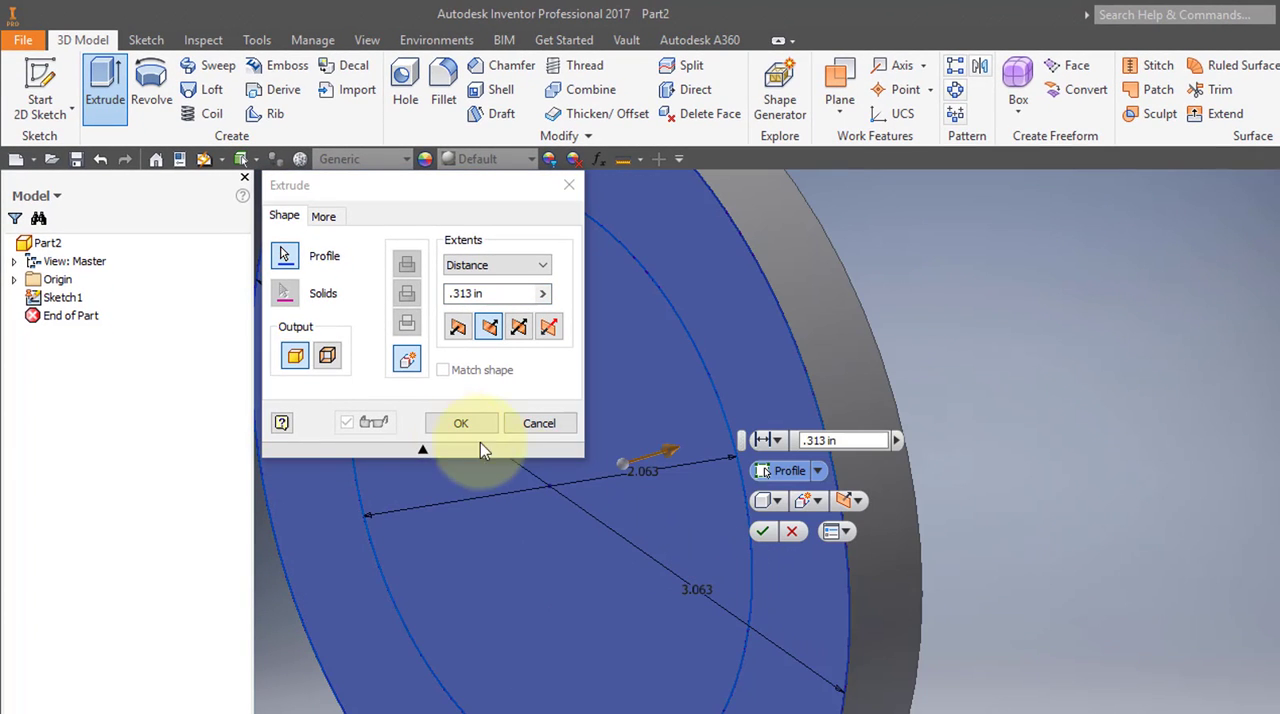
{"action": "left_click", "coordinate": [461, 425]}
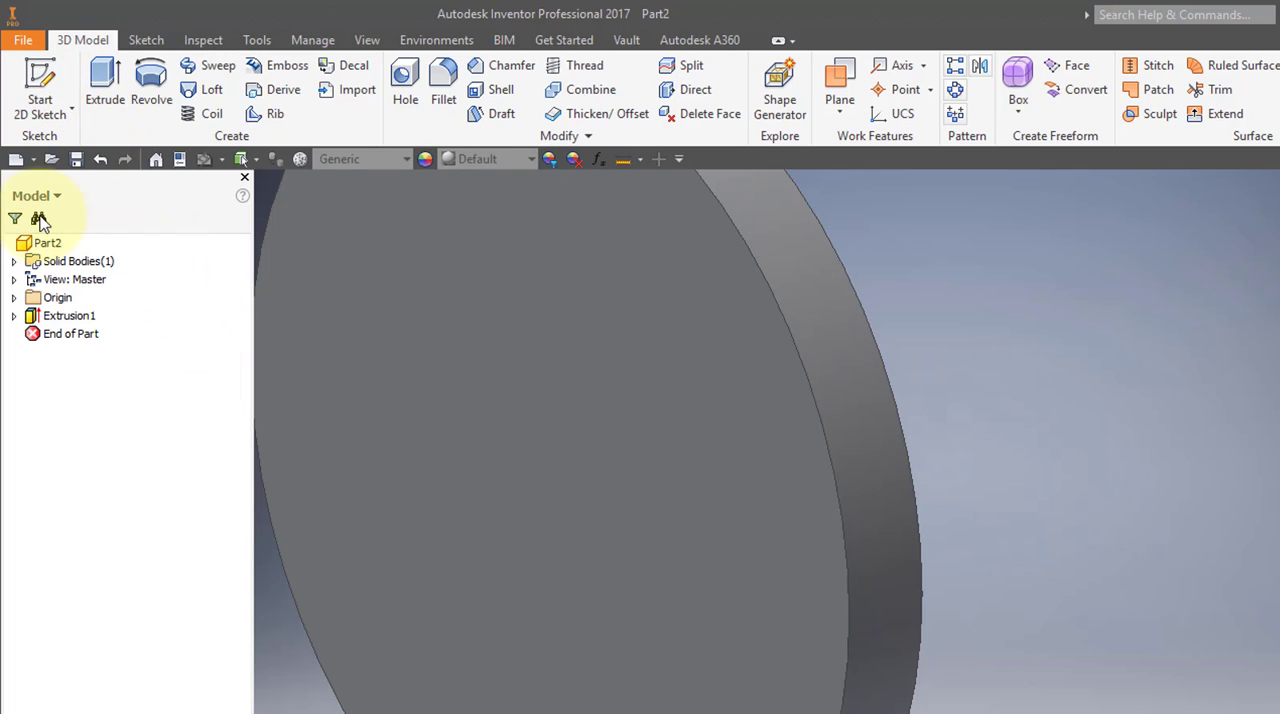
Turn on the visibility of Sketch1 under Extrusion1.
{"action": "left_click", "coordinate": [15, 316]}
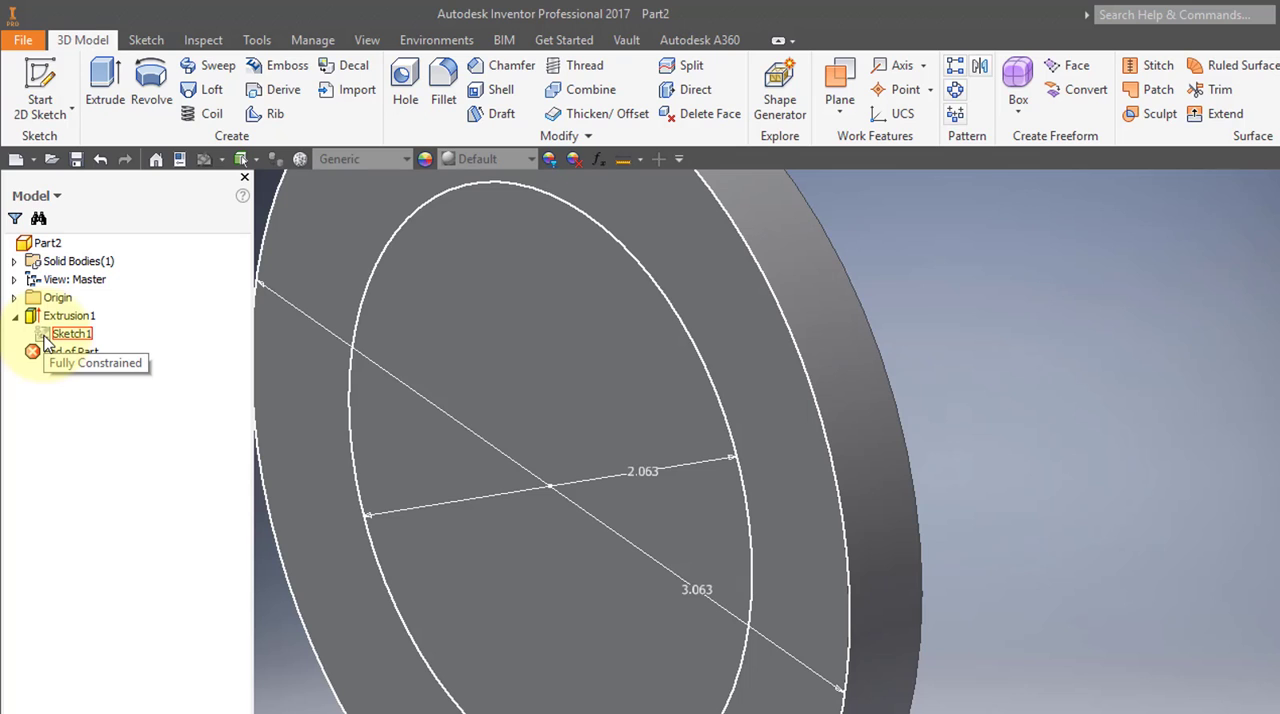
{"action": "right_click", "coordinate": [44, 340]}
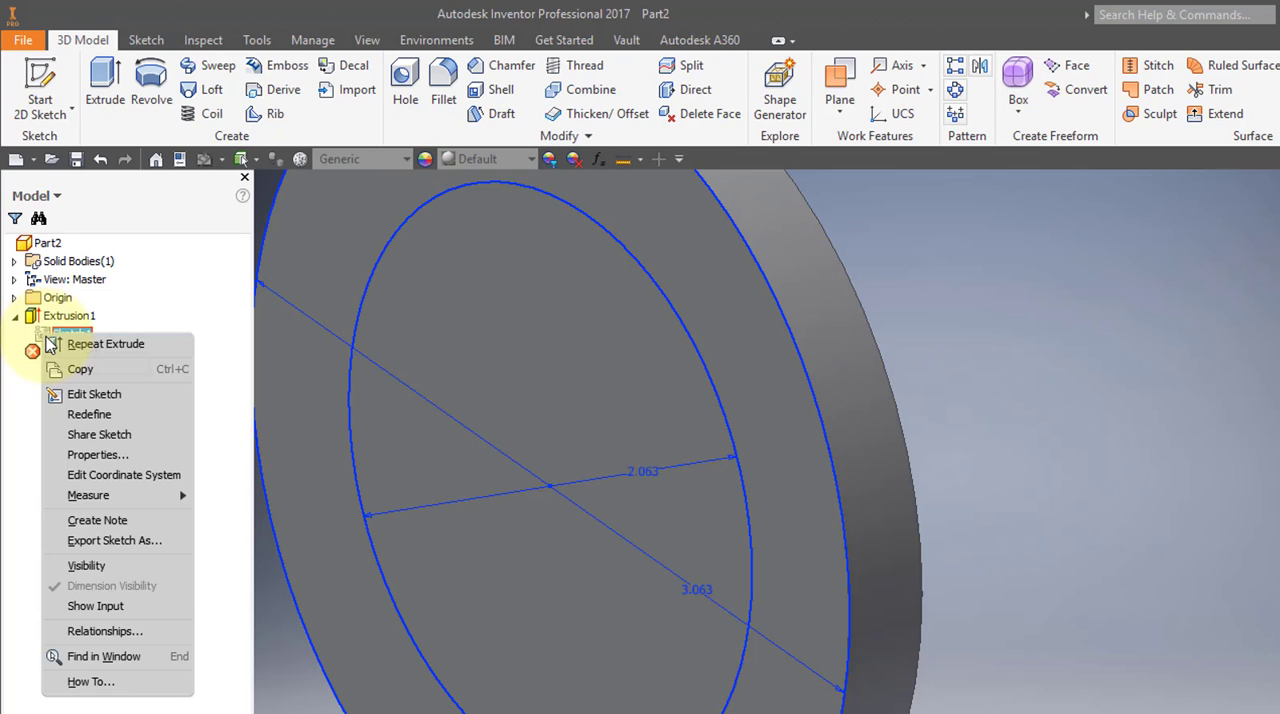
{"action": "left_click", "coordinate": [110, 567]}
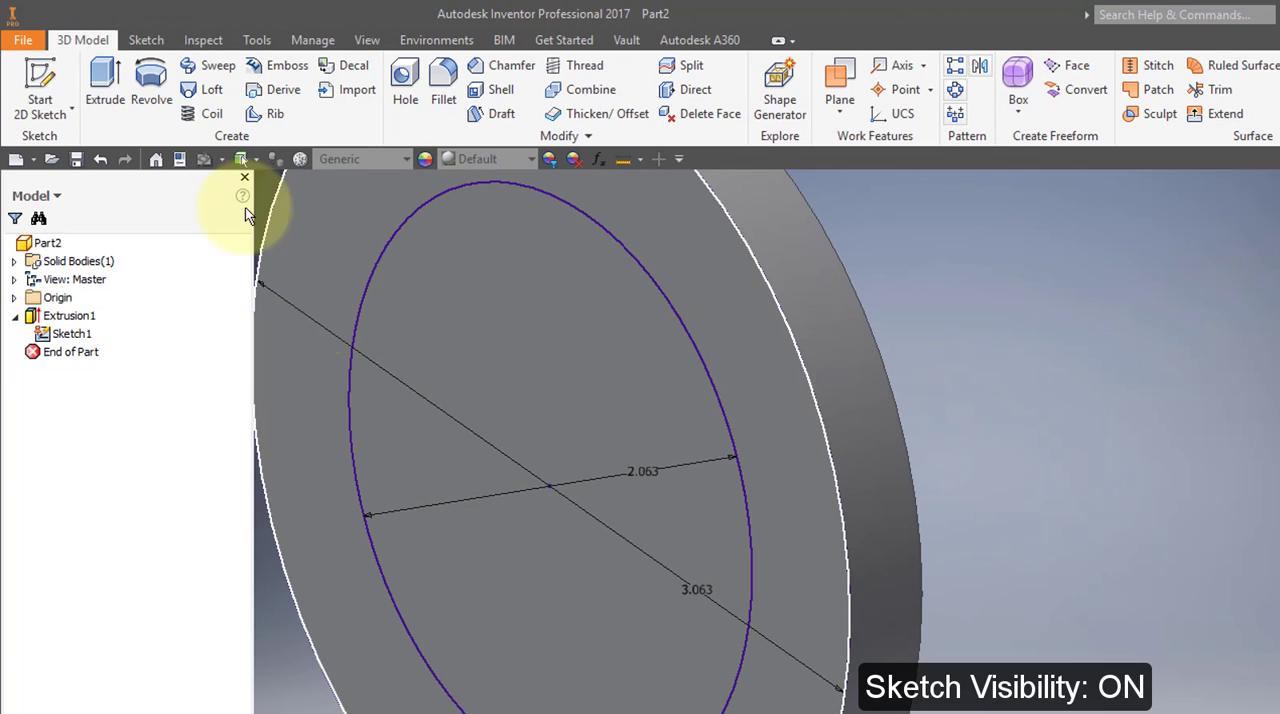
Extrude the inner circle profile as a cut .031 in deep into the disc, using Direction 2.
{"action": "left_click", "coordinate": [123, 76]}
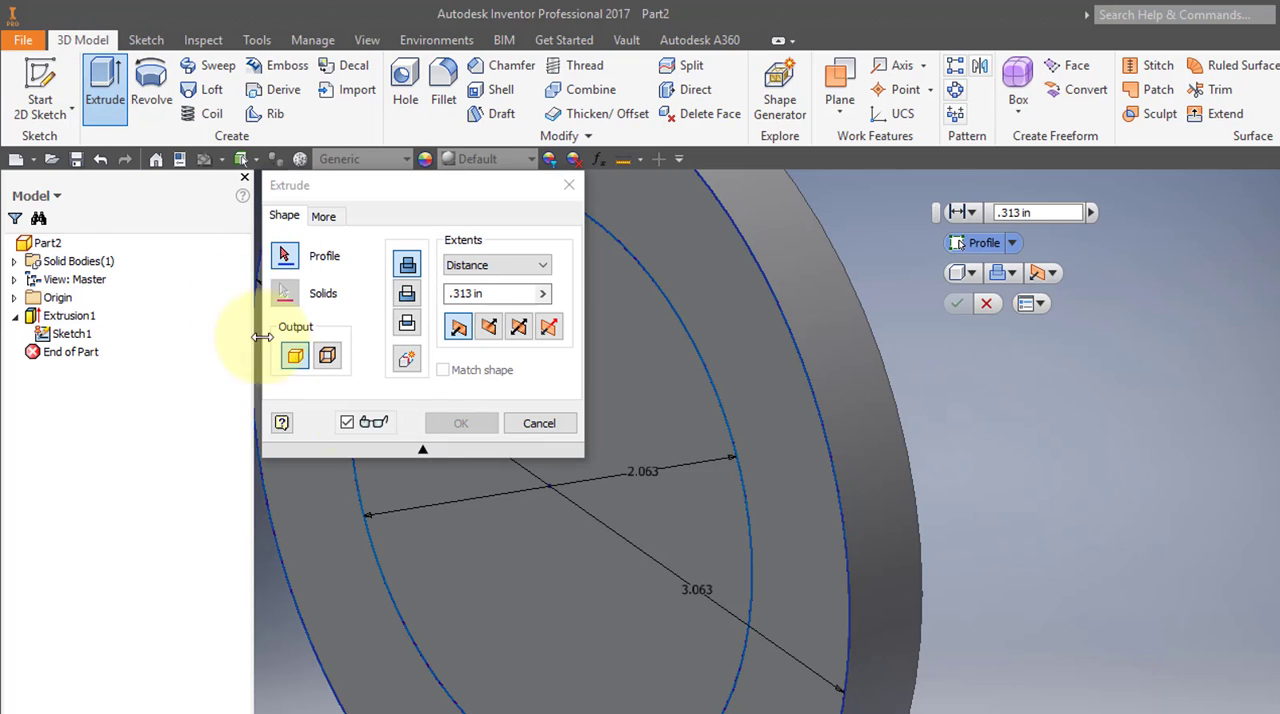
{"action": "left_click", "coordinate": [668, 385]}
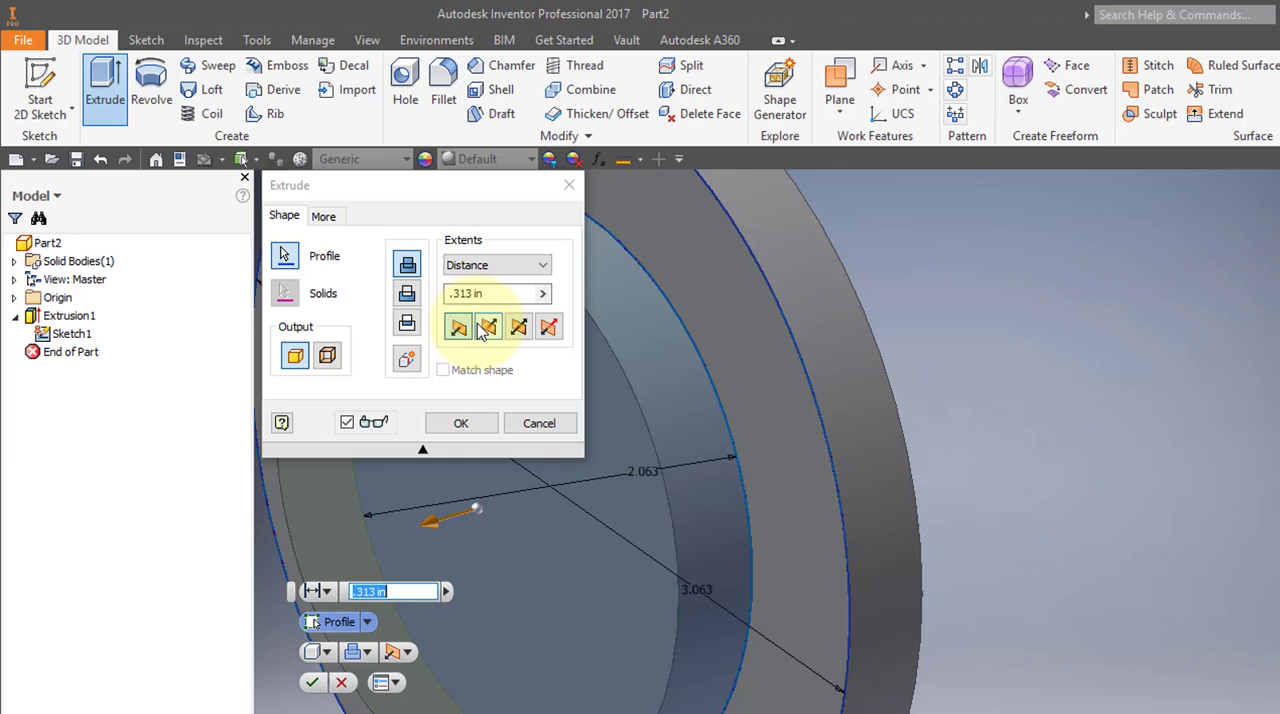
{"action": "left_click", "coordinate": [407, 293]}
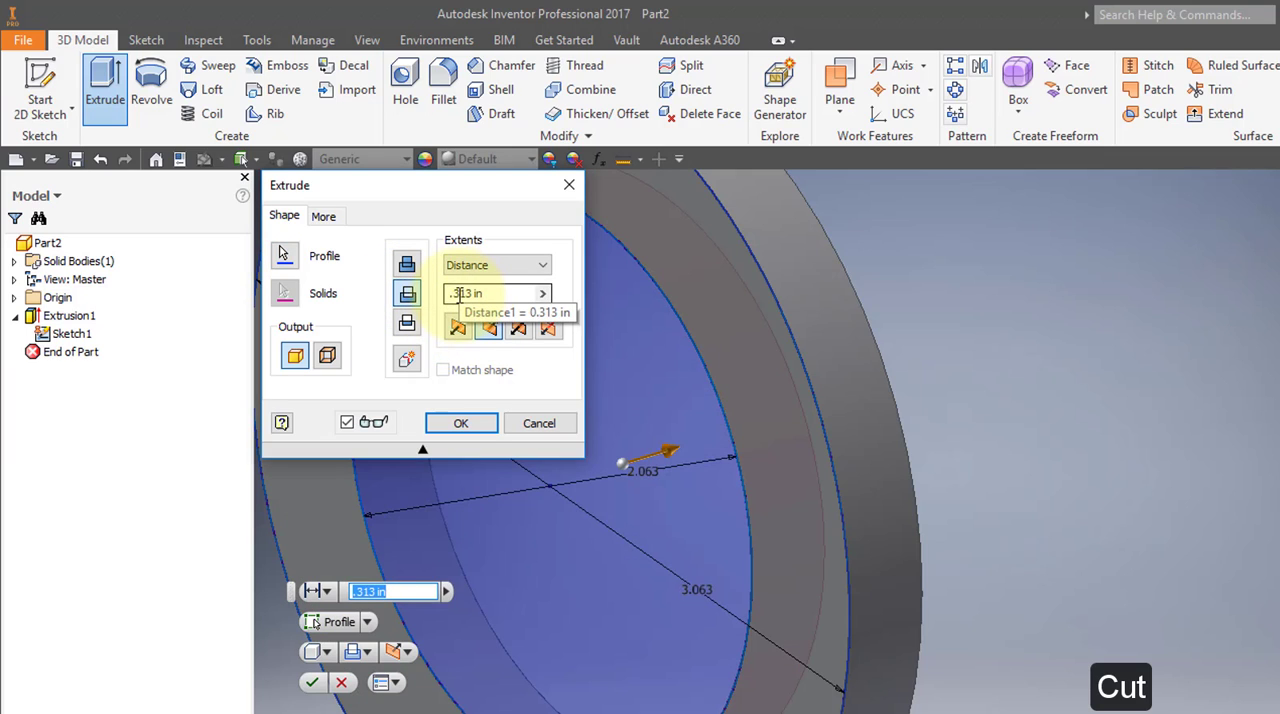
{"action": "double_click", "coordinate": [458, 294]}
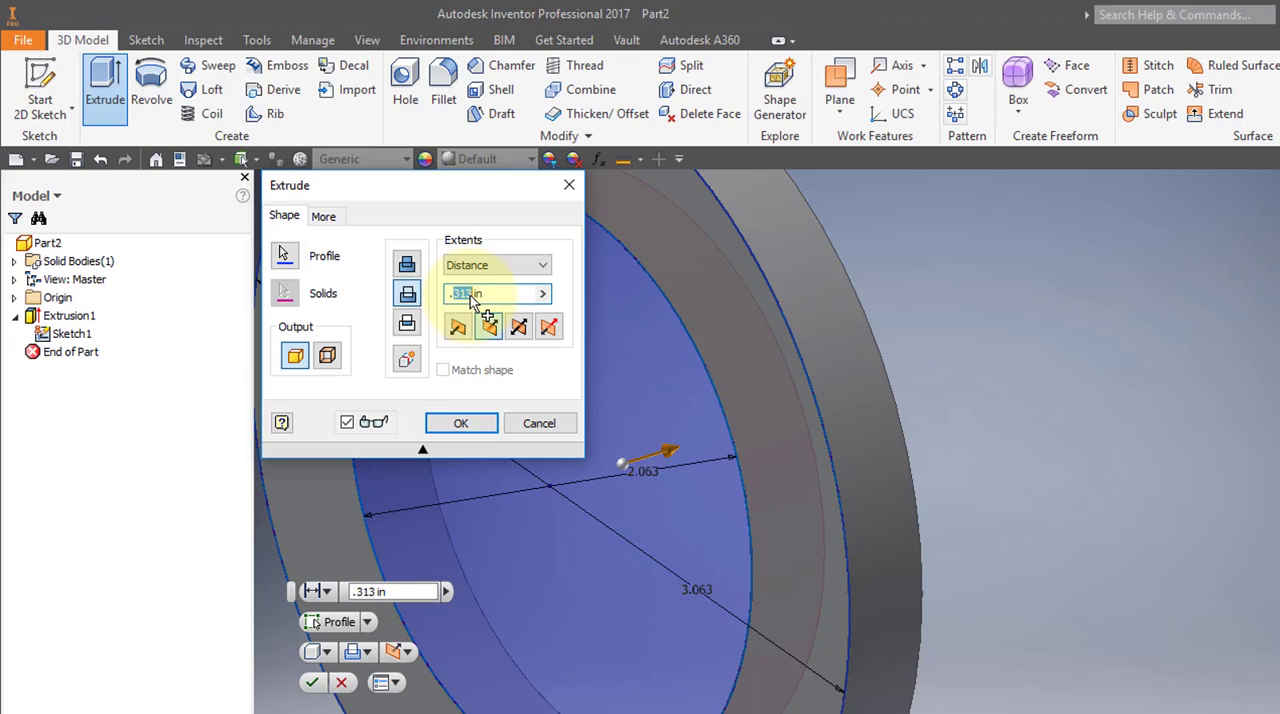
{"action": "type", "text": ".031"}
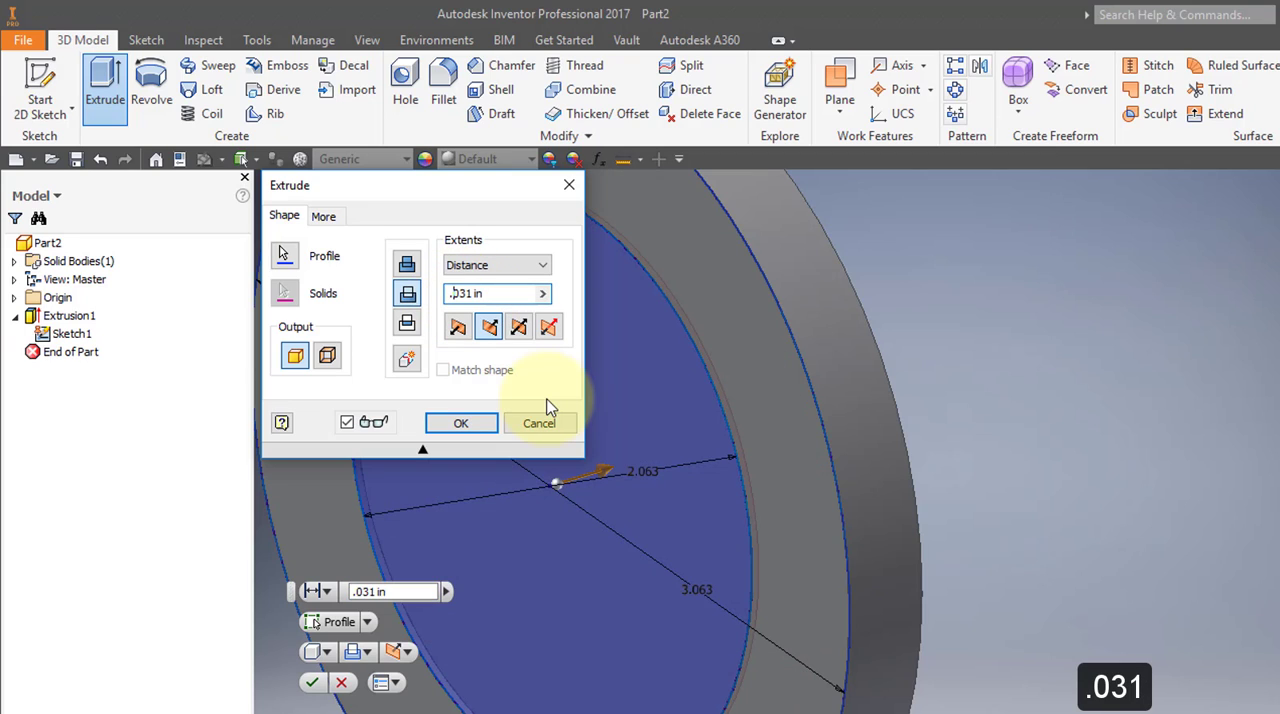
{"action": "left_click", "coordinate": [487, 422]}
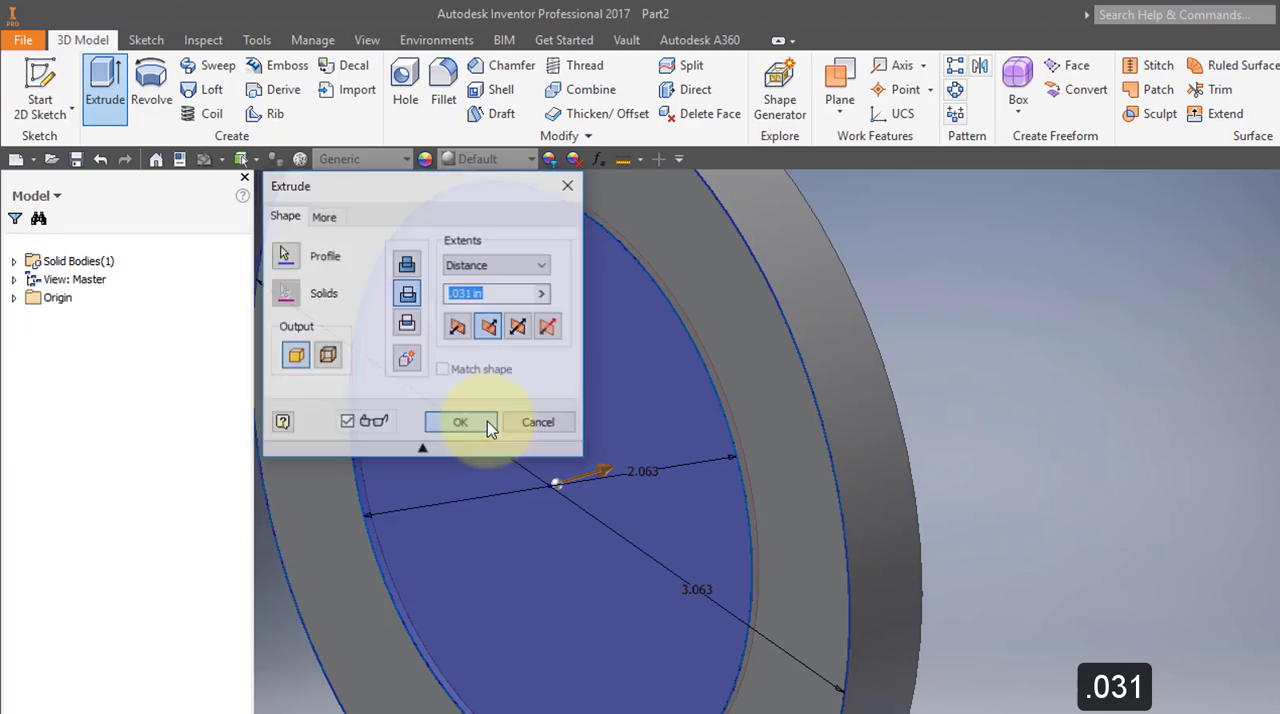
Turn off the visibility of the shared Sketch1 under Extrusion2.
{"action": "mouse_move", "coordinate": [687, 488]}
{"action": "middle_mouse_down", "text": "shift"}
{"action": "mouse_move", "coordinate": [666, 400]}
{"action": "mouse_move", "coordinate": [679, 478]}
{"action": "middle_mouse_up", "text": "shift"}
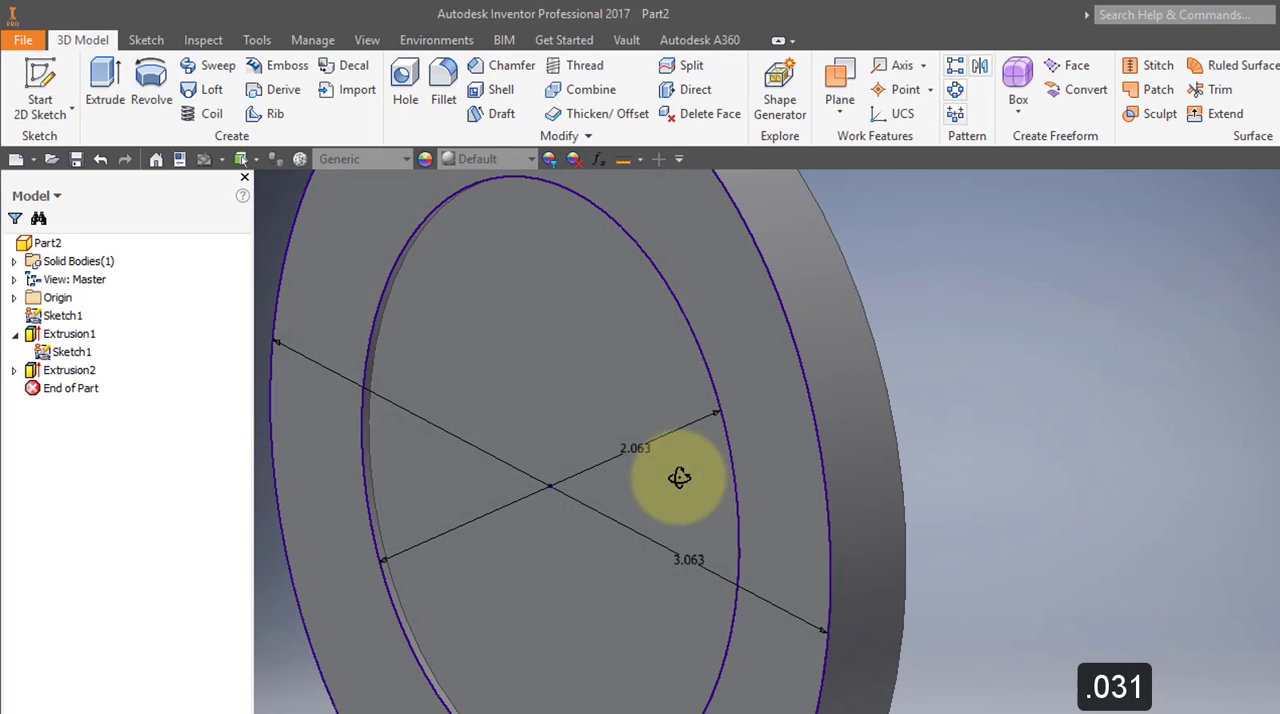
{"action": "left_click", "coordinate": [16, 370]}
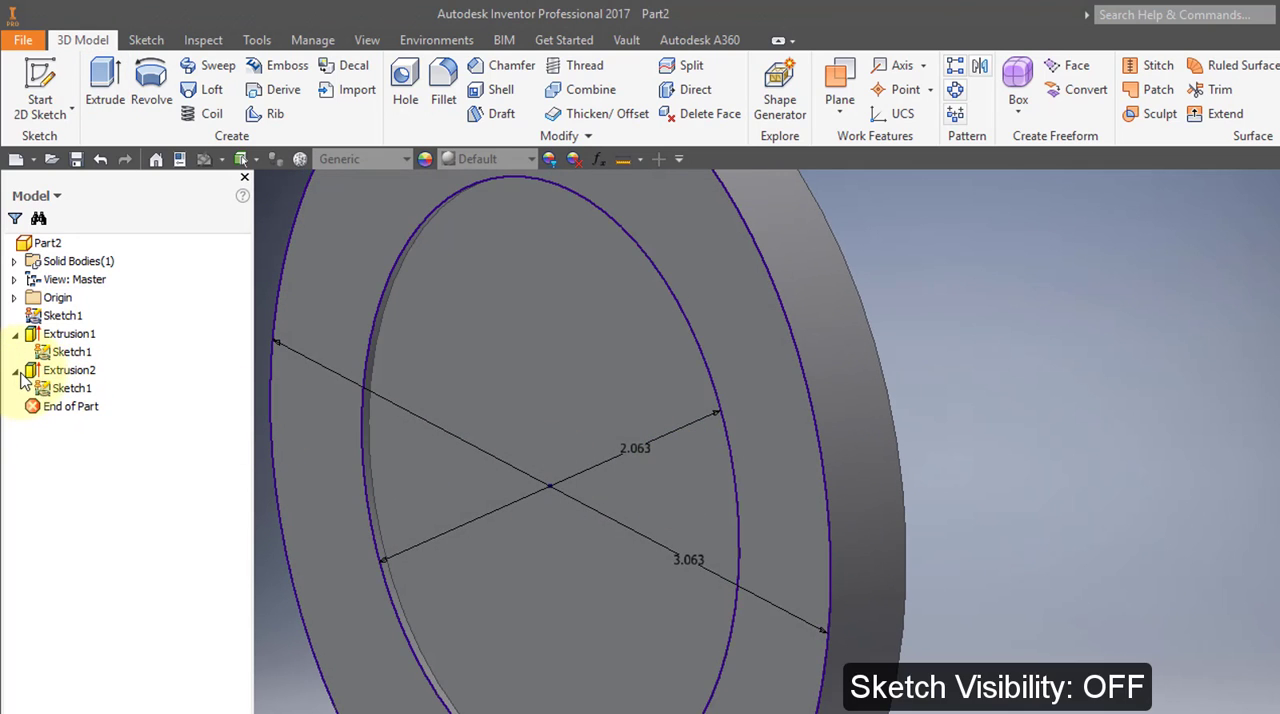
{"action": "right_click", "coordinate": [42, 390]}
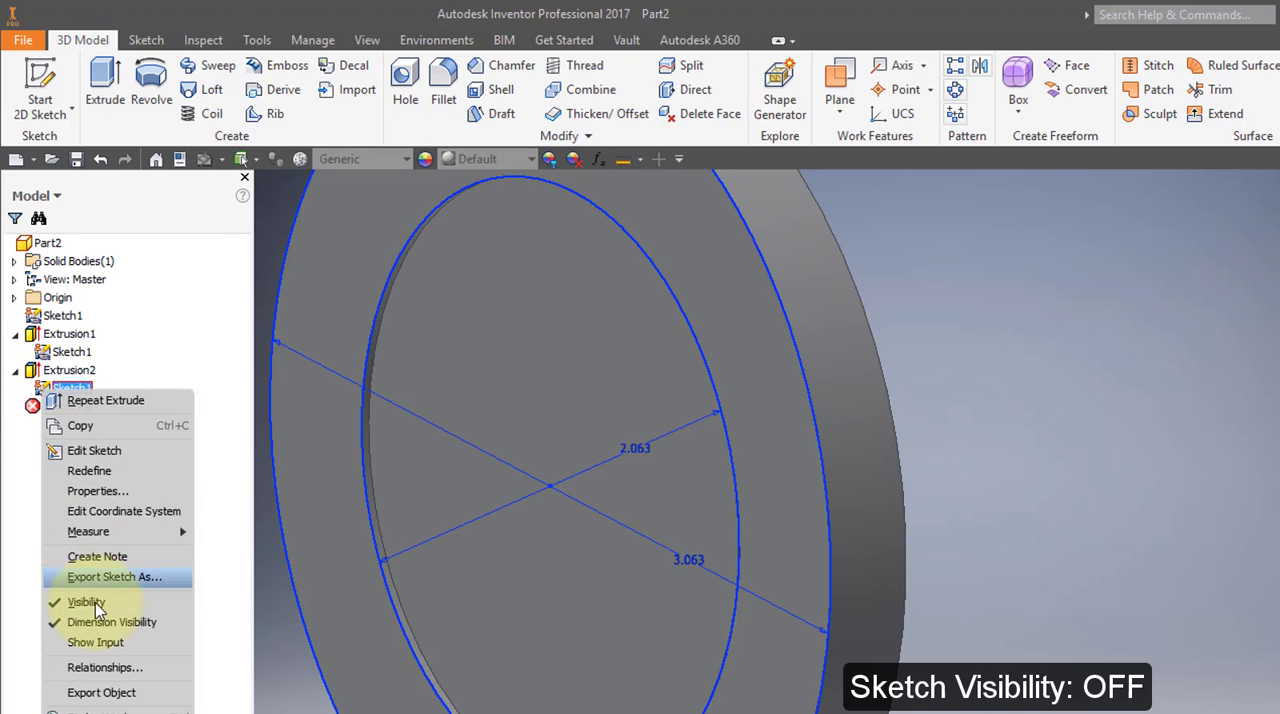
{"action": "left_click", "coordinate": [96, 604]}
{"action": "middle_click_drag", "start_coordinate": [623, 537], "coordinate": [641, 532], "text": "shift"}
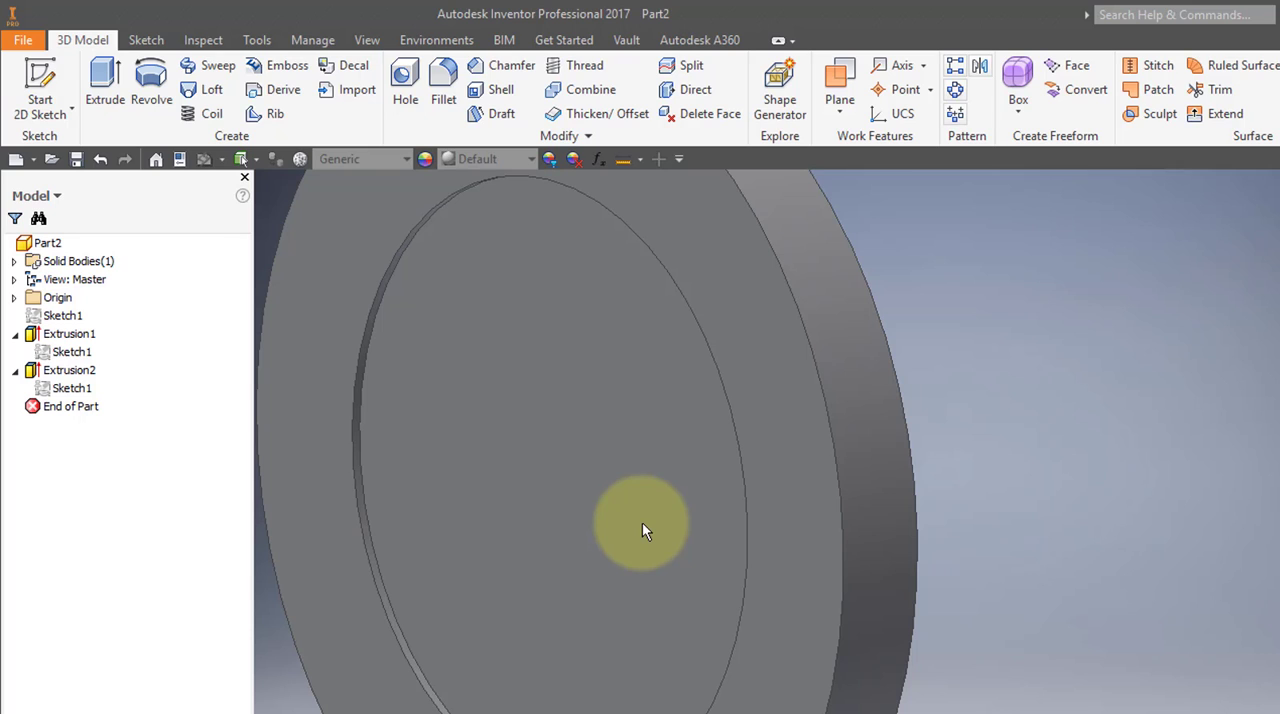
Start a sketch on the disc's outer ring face and project the YZ and XZ planes into it as construction lines.
{"action": "left_click", "coordinate": [52, 78]}
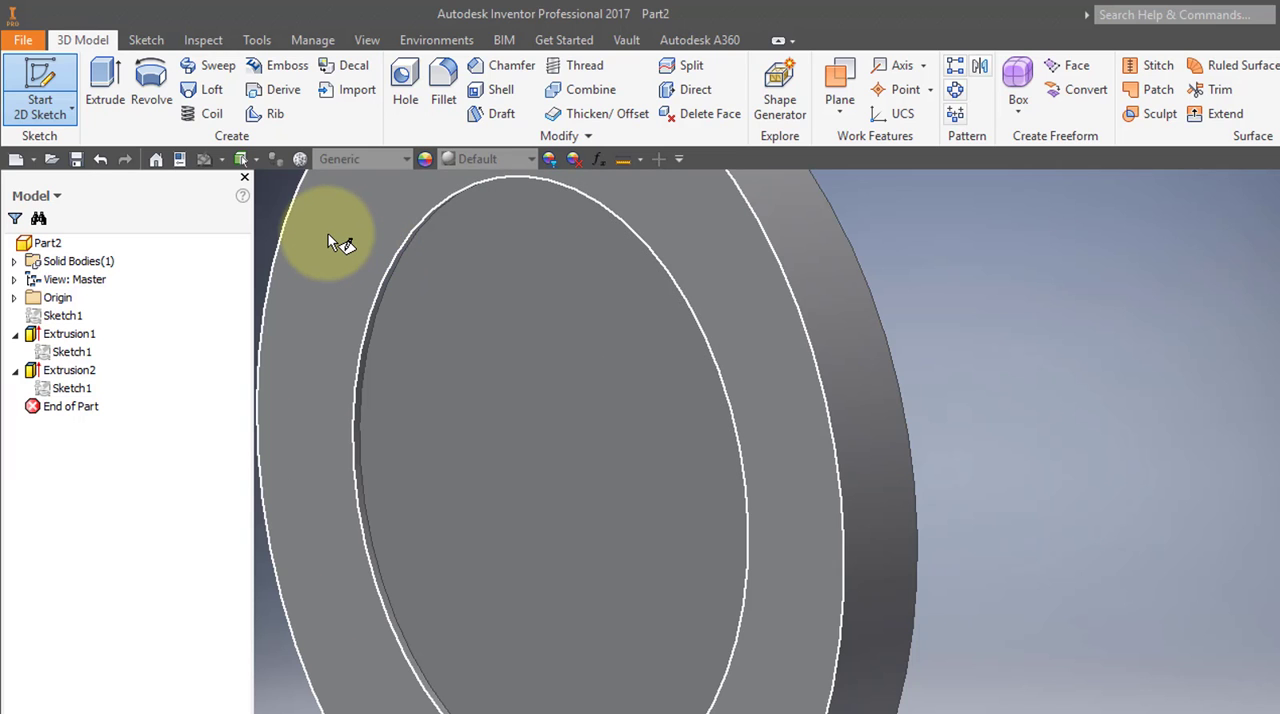
{"action": "left_click", "coordinate": [328, 234]}
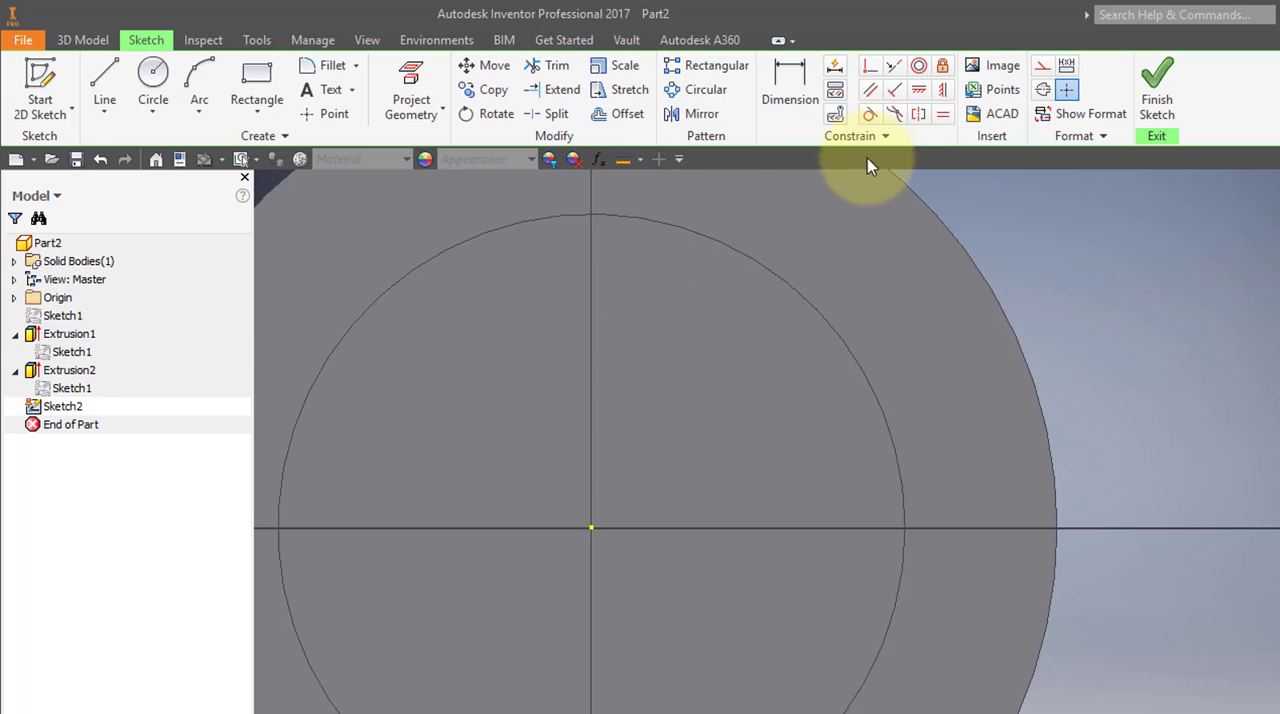
{"action": "left_click", "coordinate": [1042, 66]}
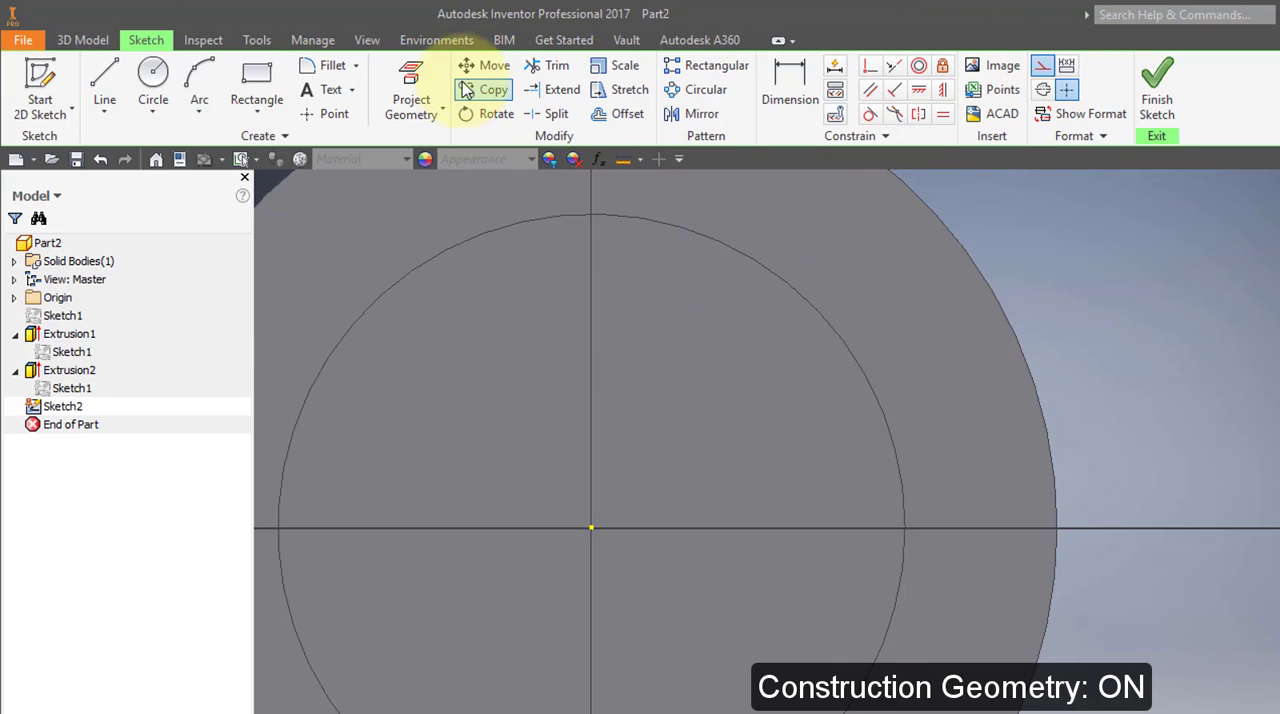
{"action": "left_click", "coordinate": [418, 92]}
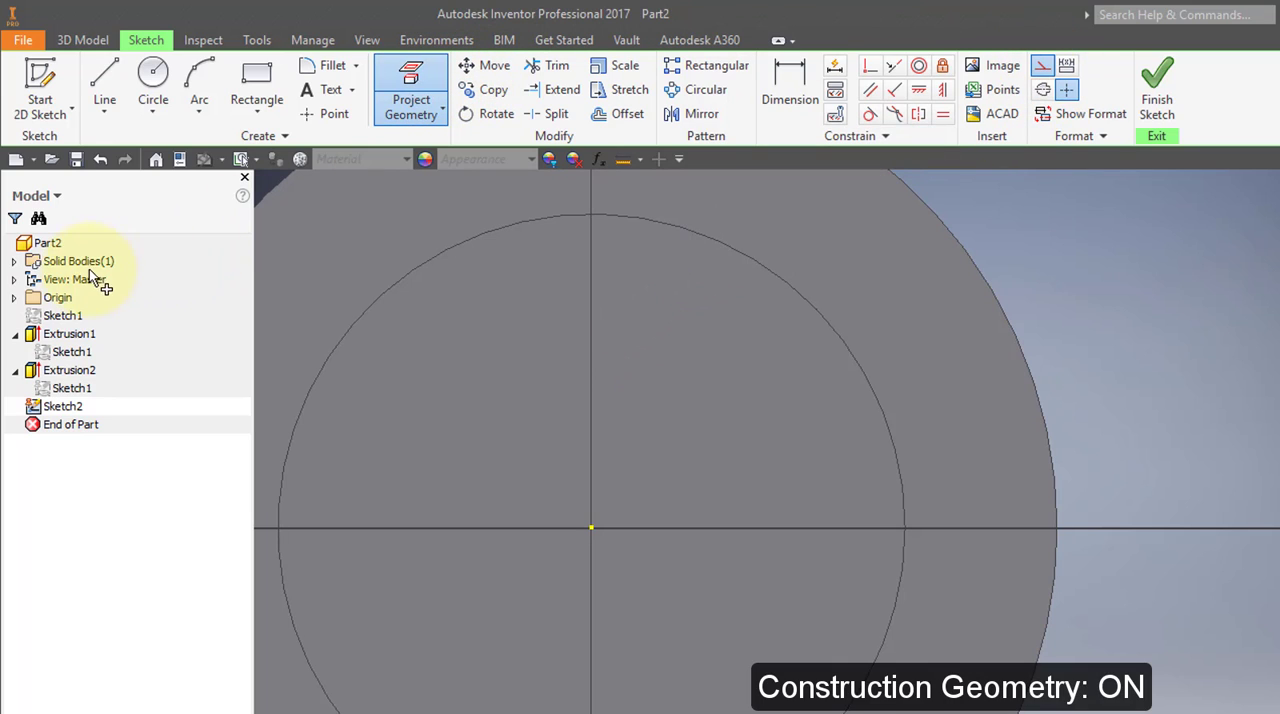
{"action": "left_click", "coordinate": [15, 299]}
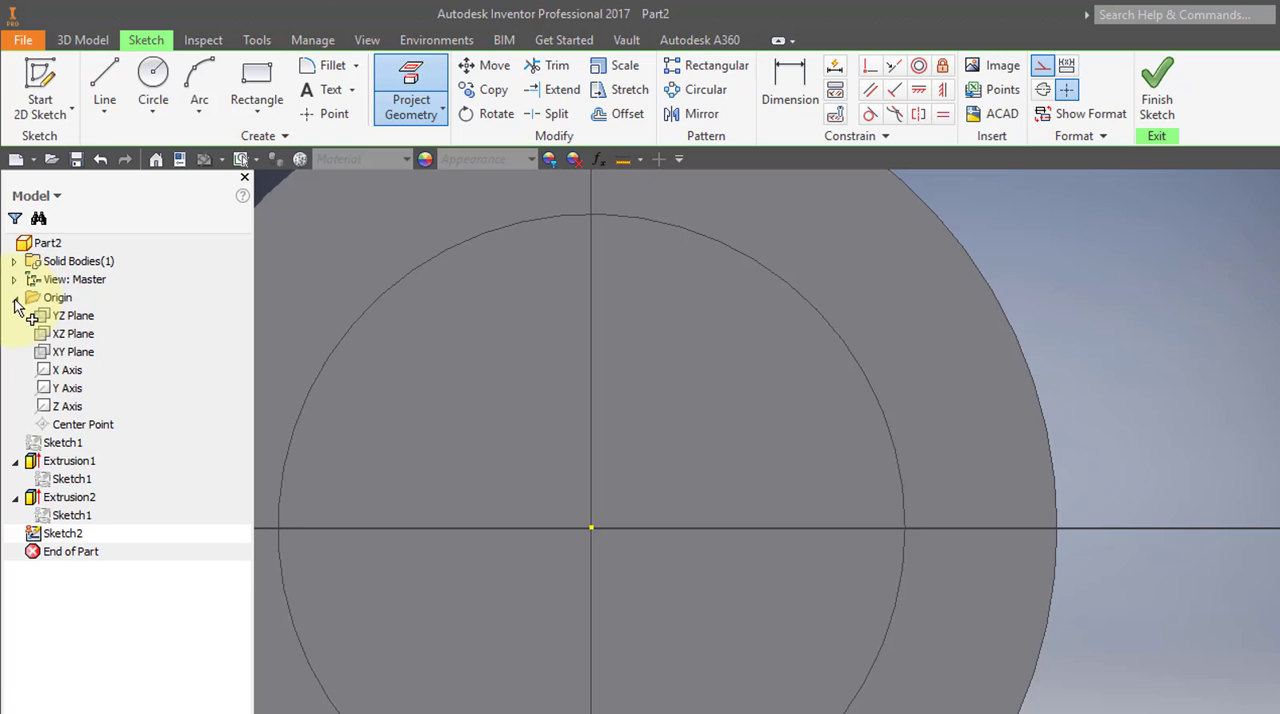
{"action": "left_click", "coordinate": [73, 336]}
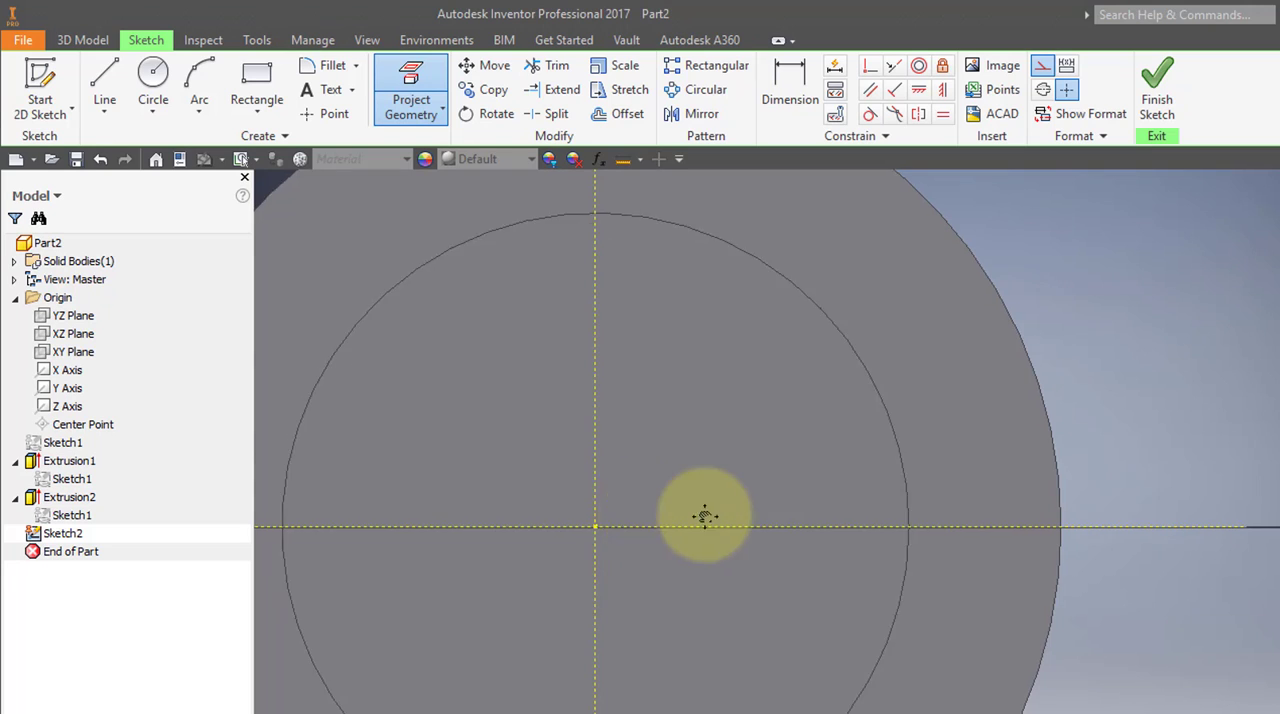
{"action": "mouse_move", "coordinate": [705, 516]}
{"action": "middle_mouse_down"}
{"action": "mouse_move", "coordinate": [777, 534]}
{"action": "mouse_move", "coordinate": [778, 620]}
{"action": "middle_mouse_up"}
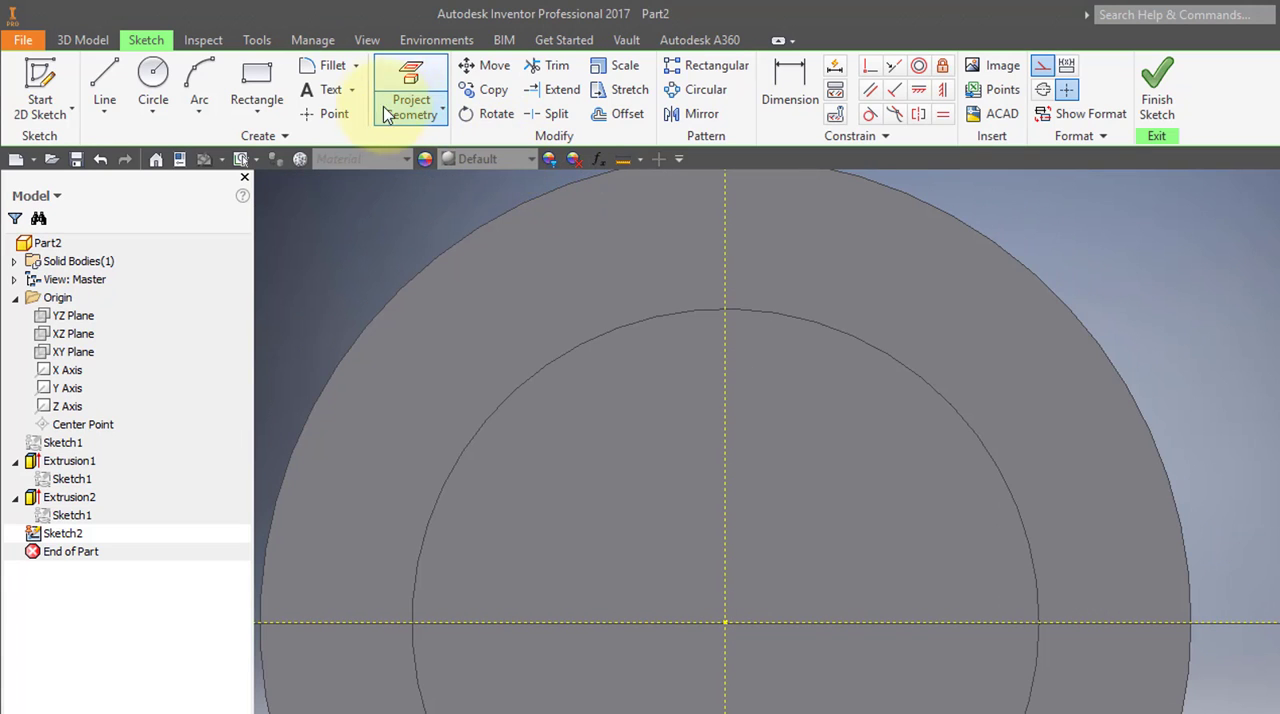
Place a sketch point on the vertical construction line within the outer ring and dimension it 2.625/2 in above the horizontal construction line.
{"action": "left_click", "coordinate": [335, 113]}
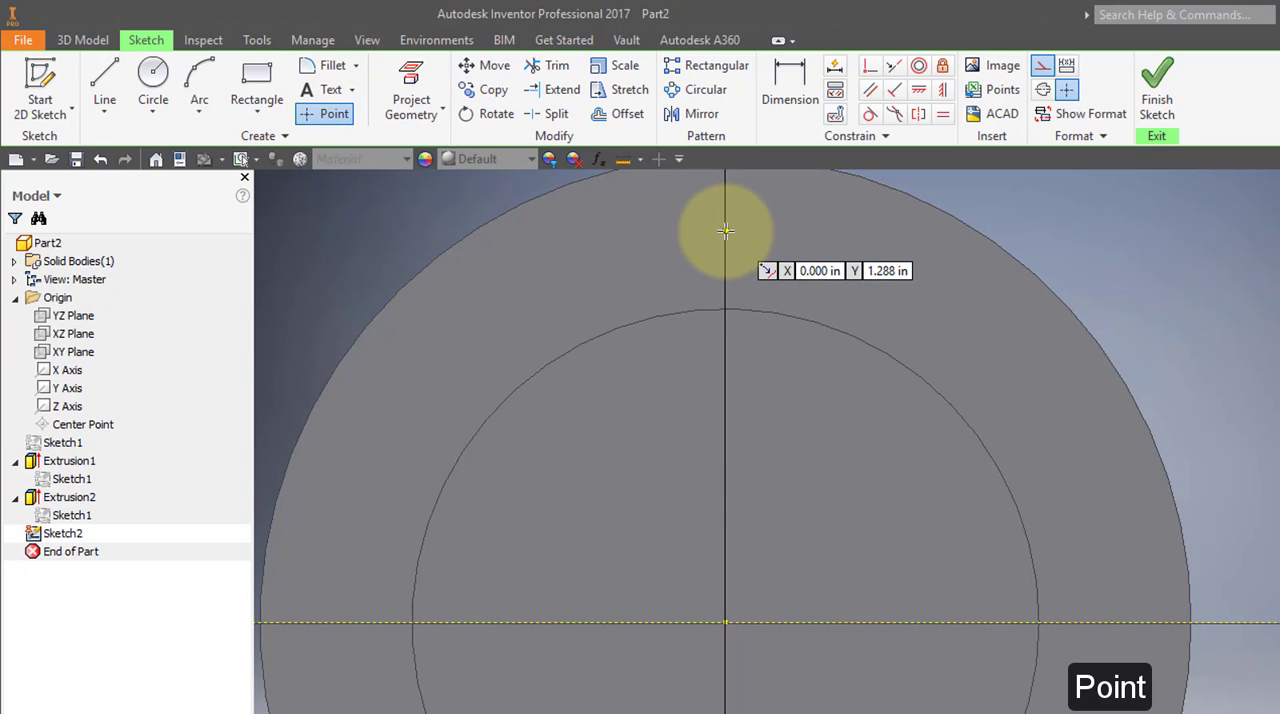
{"action": "left_click", "coordinate": [724, 228]}
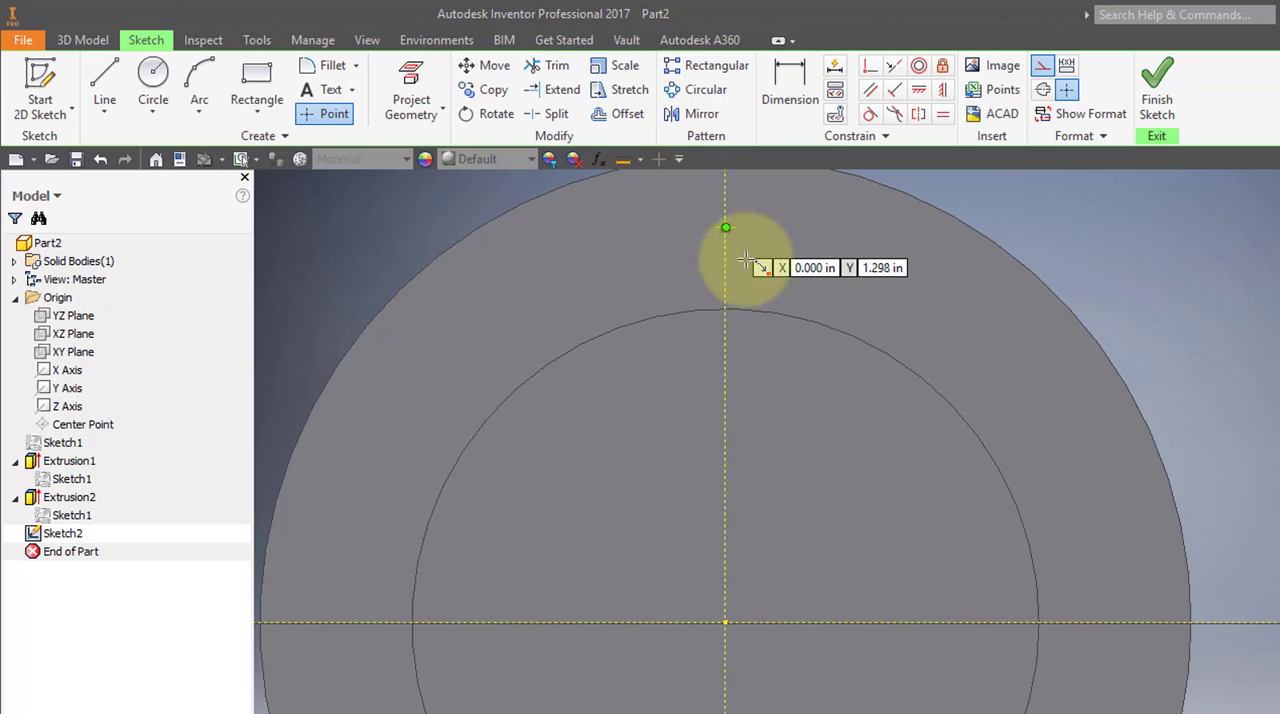
{"action": "left_click", "coordinate": [780, 103]}
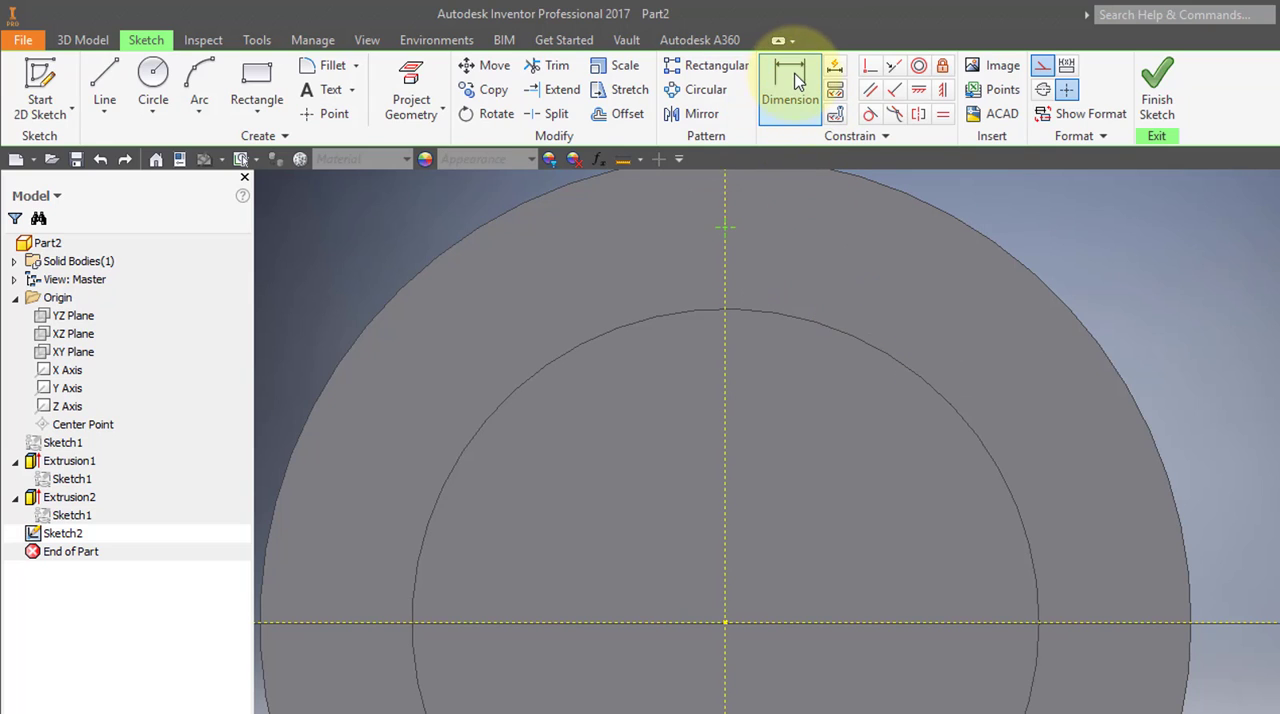
{"action": "left_click", "coordinate": [789, 623]}
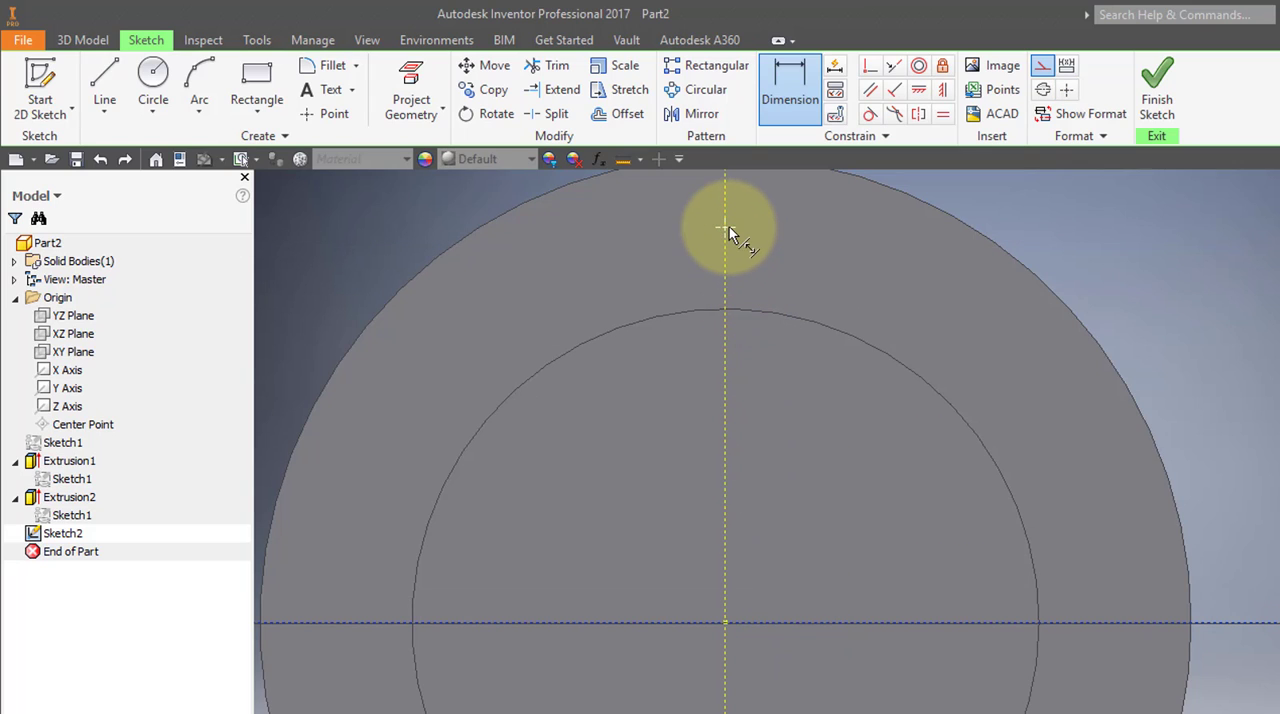
{"action": "left_click", "coordinate": [727, 232]}
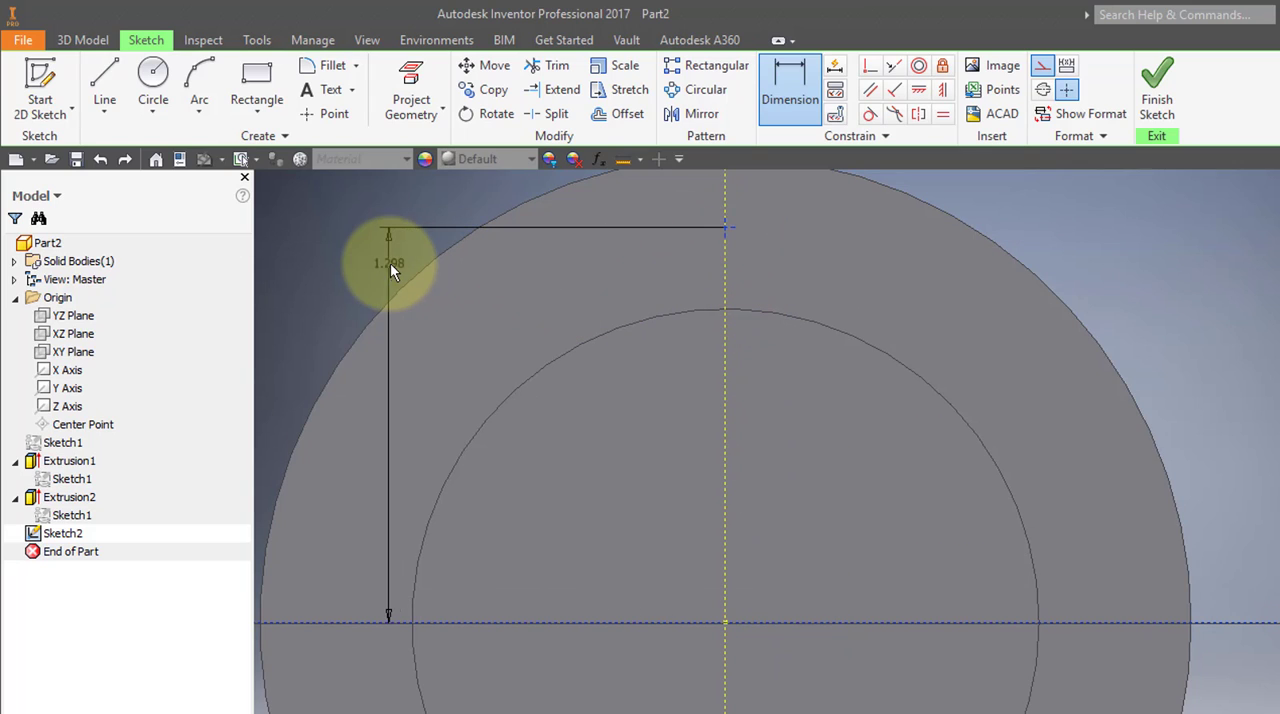
{"action": "left_click", "coordinate": [385, 276]}
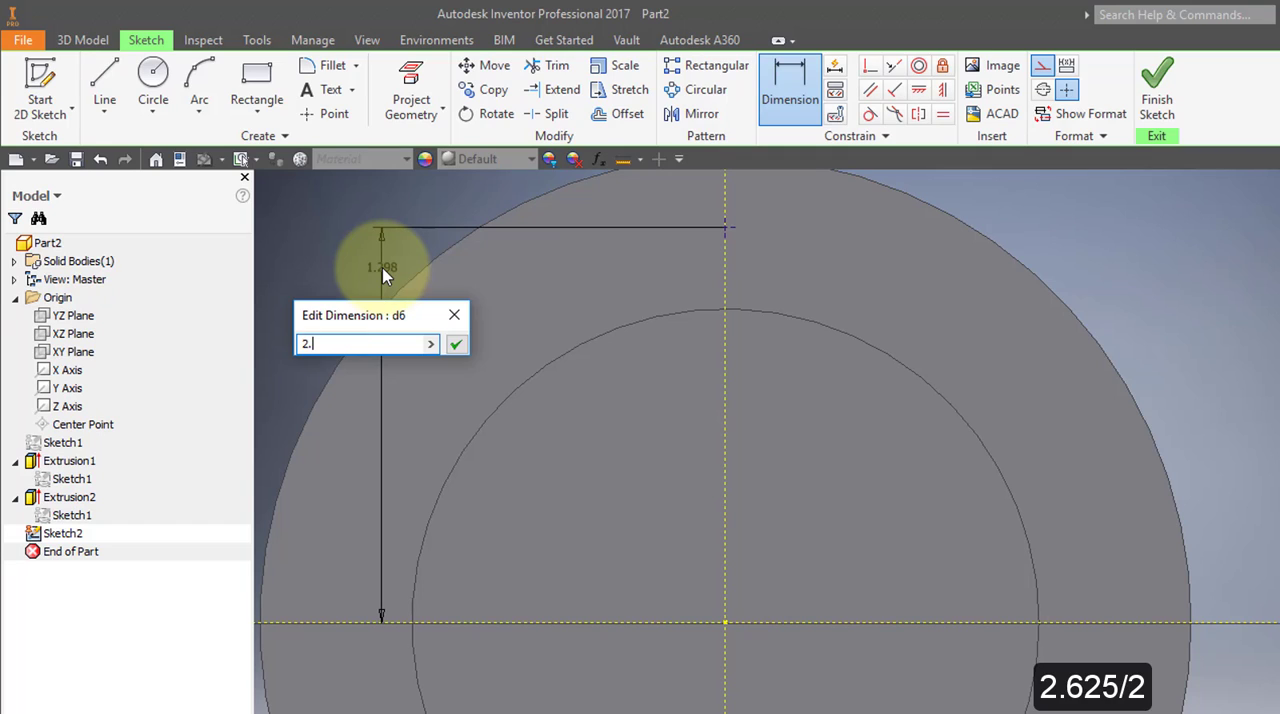
{"action": "type", "text": "2.625/2"}
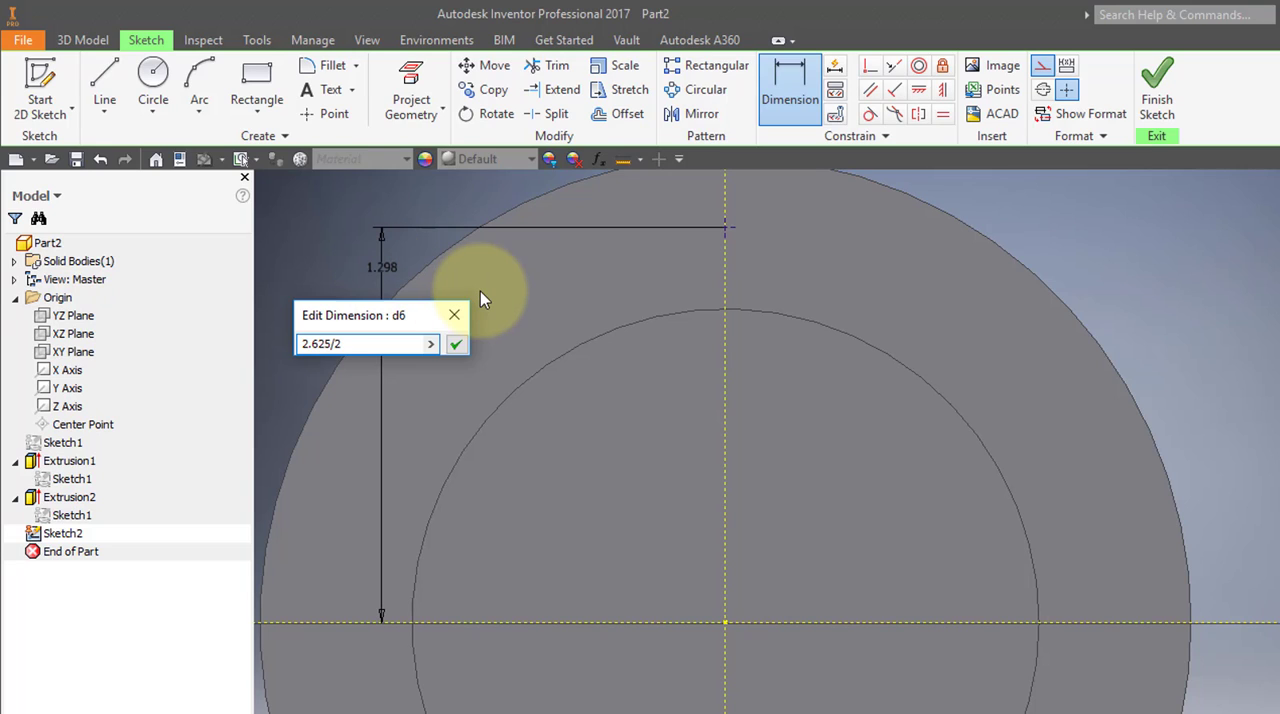
{"action": "key", "text": "Return"}
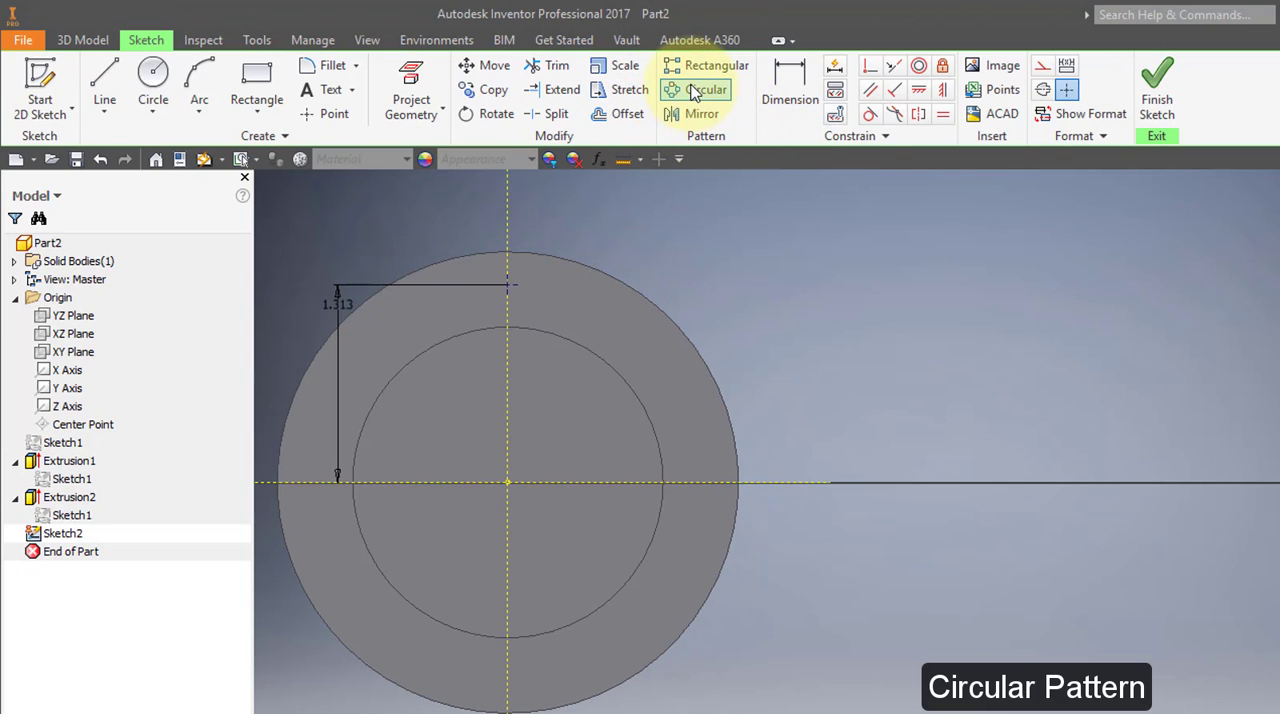
Circular-pattern the sketch point about the disc's centre with 3 instances over 360 deg, and finish the sketch.
{"action": "left_click", "coordinate": [695, 92]}
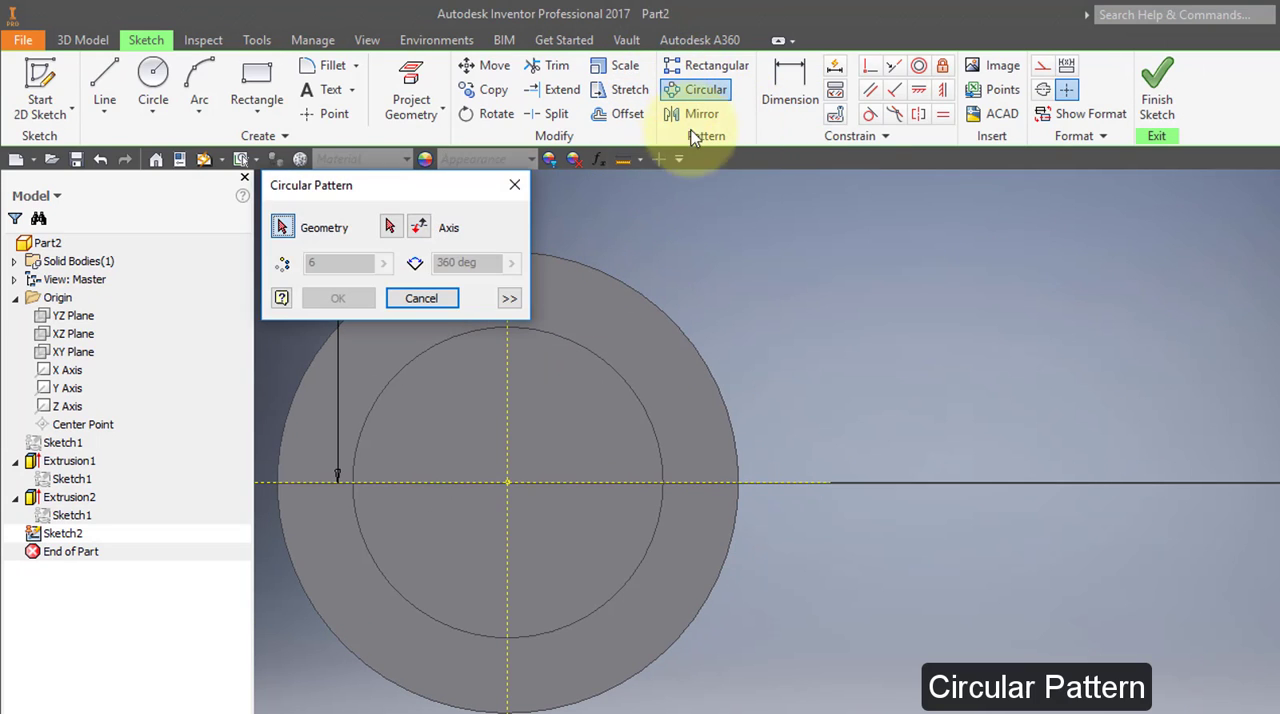
{"action": "middle_click_drag", "start_coordinate": [563, 343], "coordinate": [681, 362]}
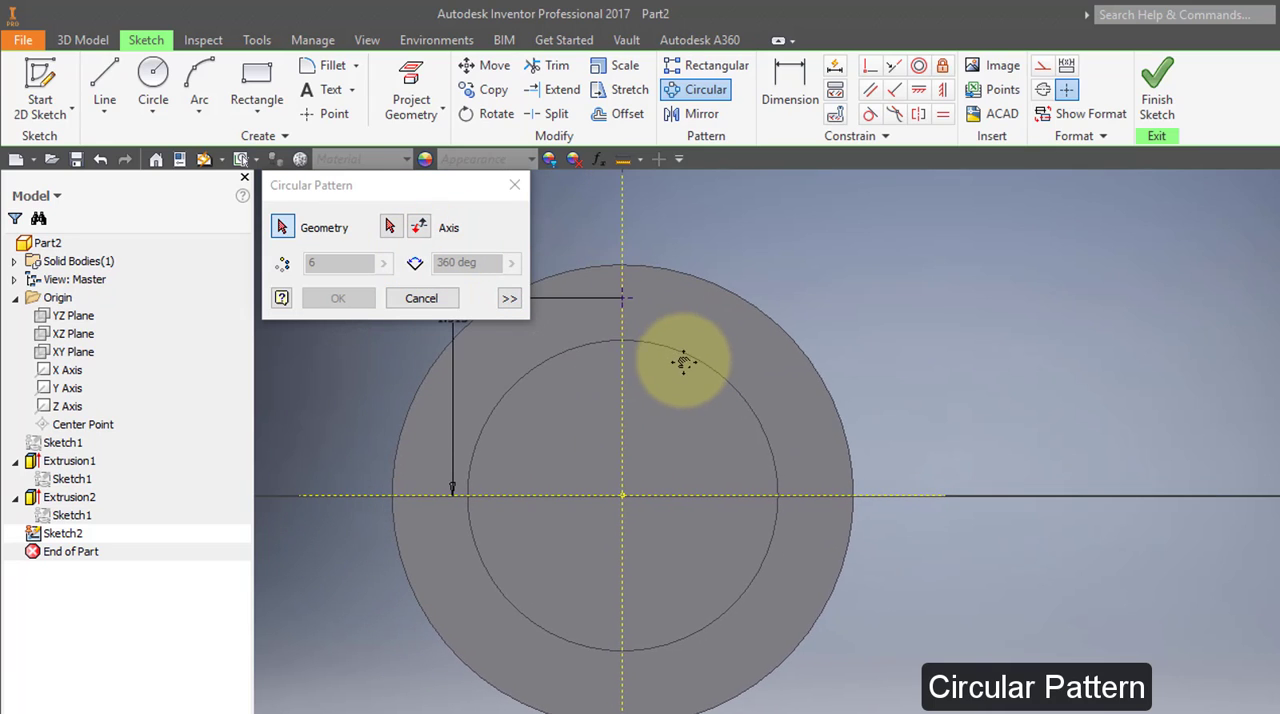
{"action": "left_click", "coordinate": [627, 298]}
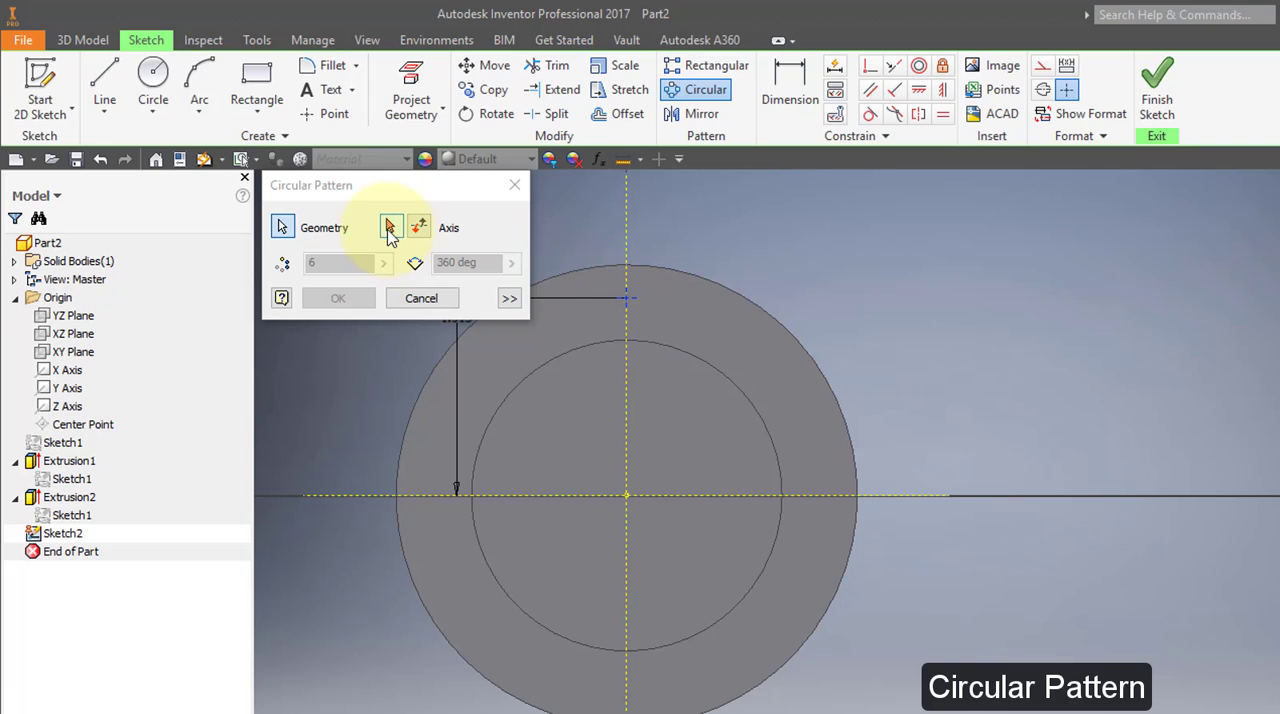
{"action": "left_click", "coordinate": [390, 227]}
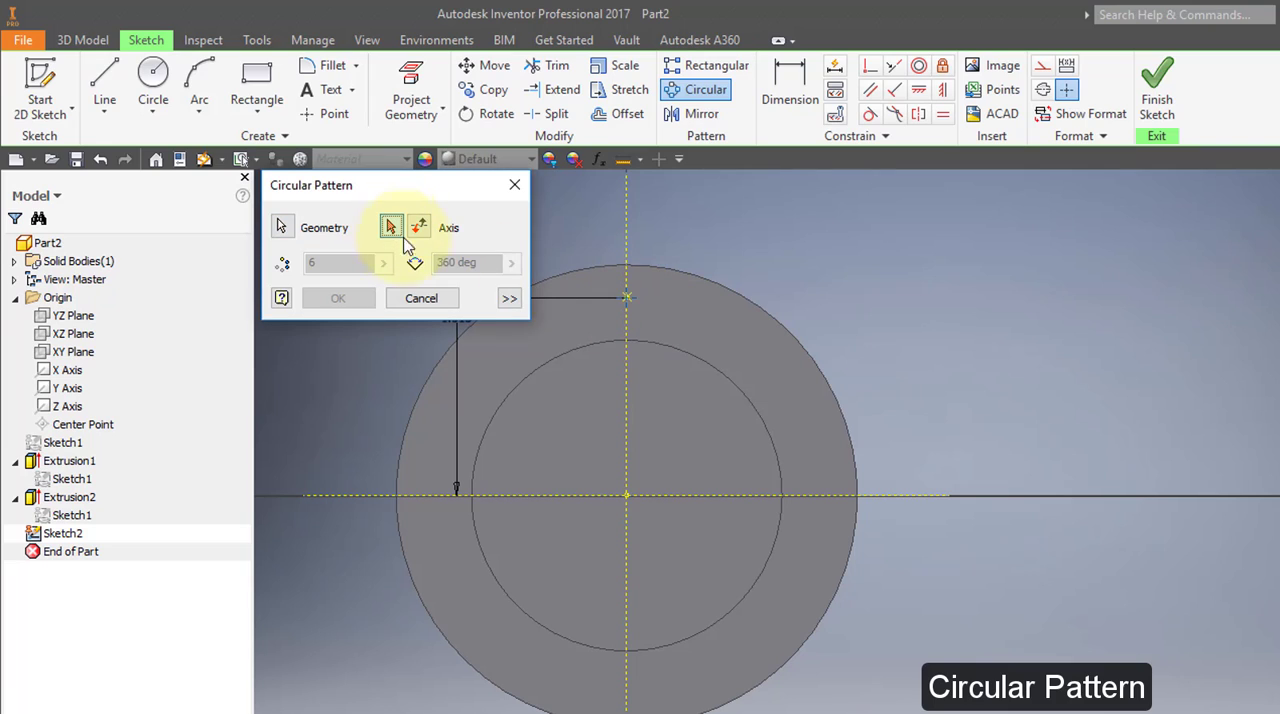
{"action": "left_click", "coordinate": [626, 494]}
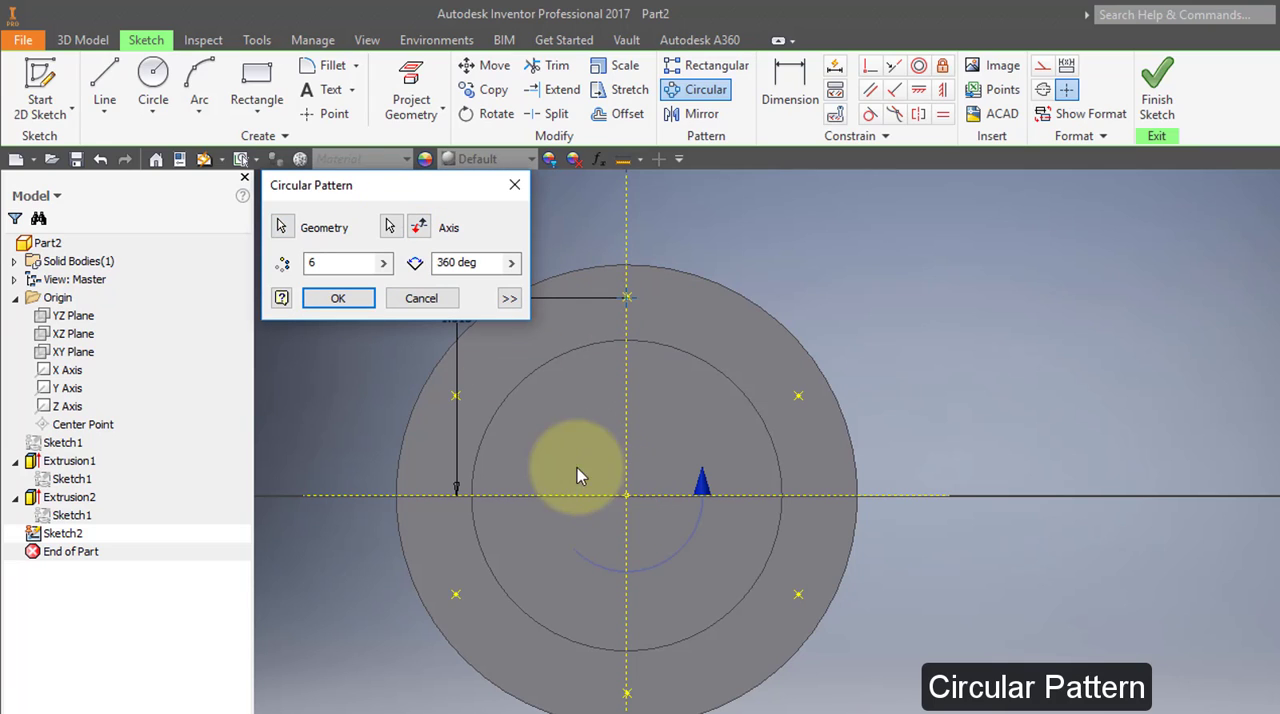
{"action": "double_click", "coordinate": [320, 263]}
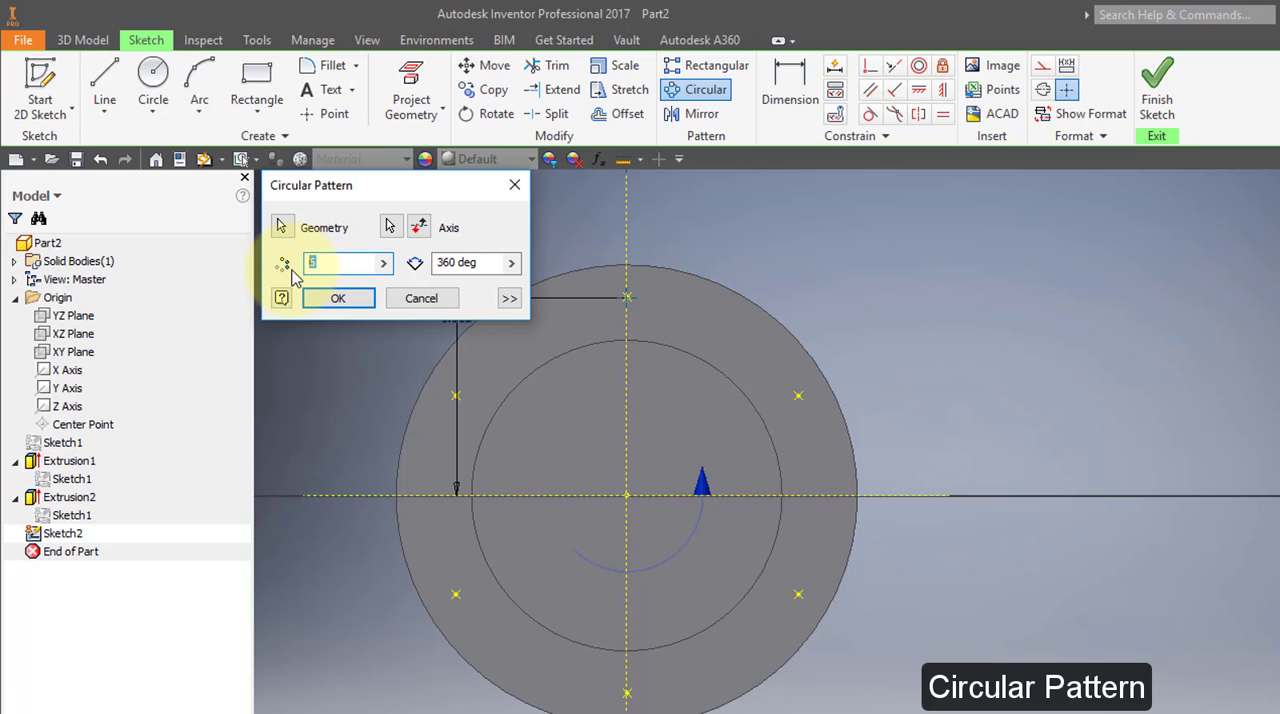
{"action": "type", "text": "3"}
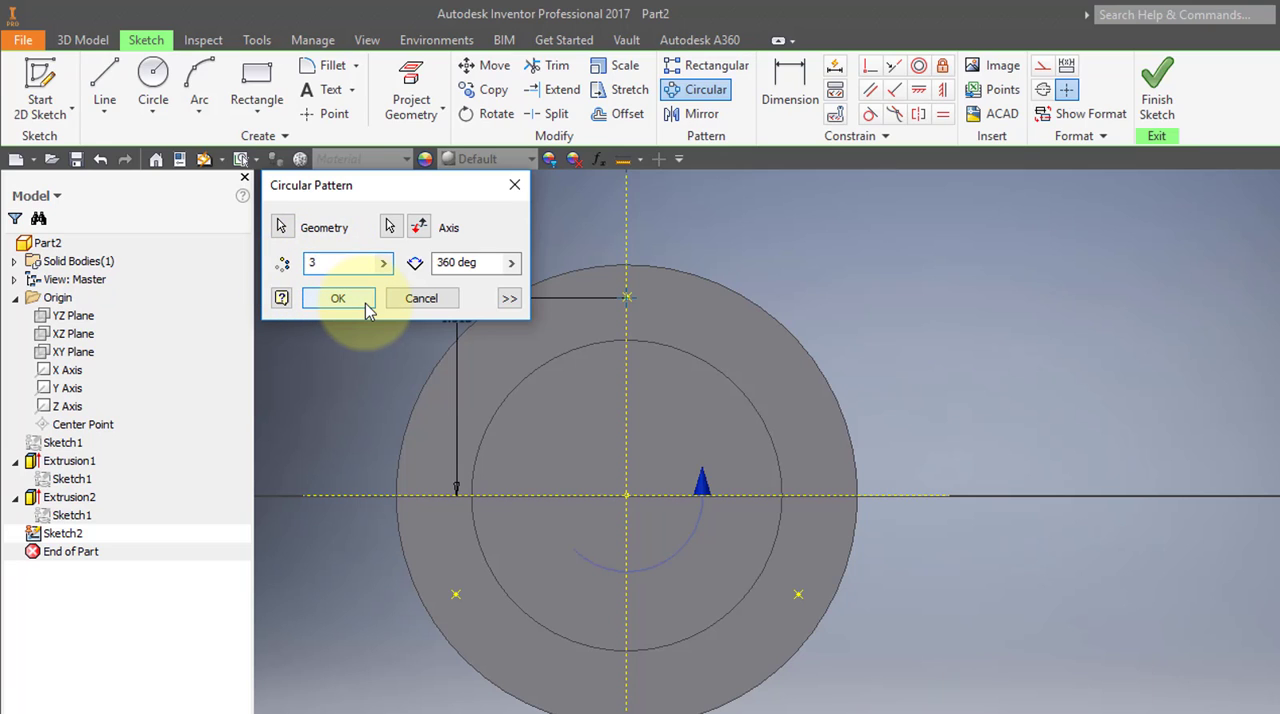
{"action": "left_click", "coordinate": [338, 298]}
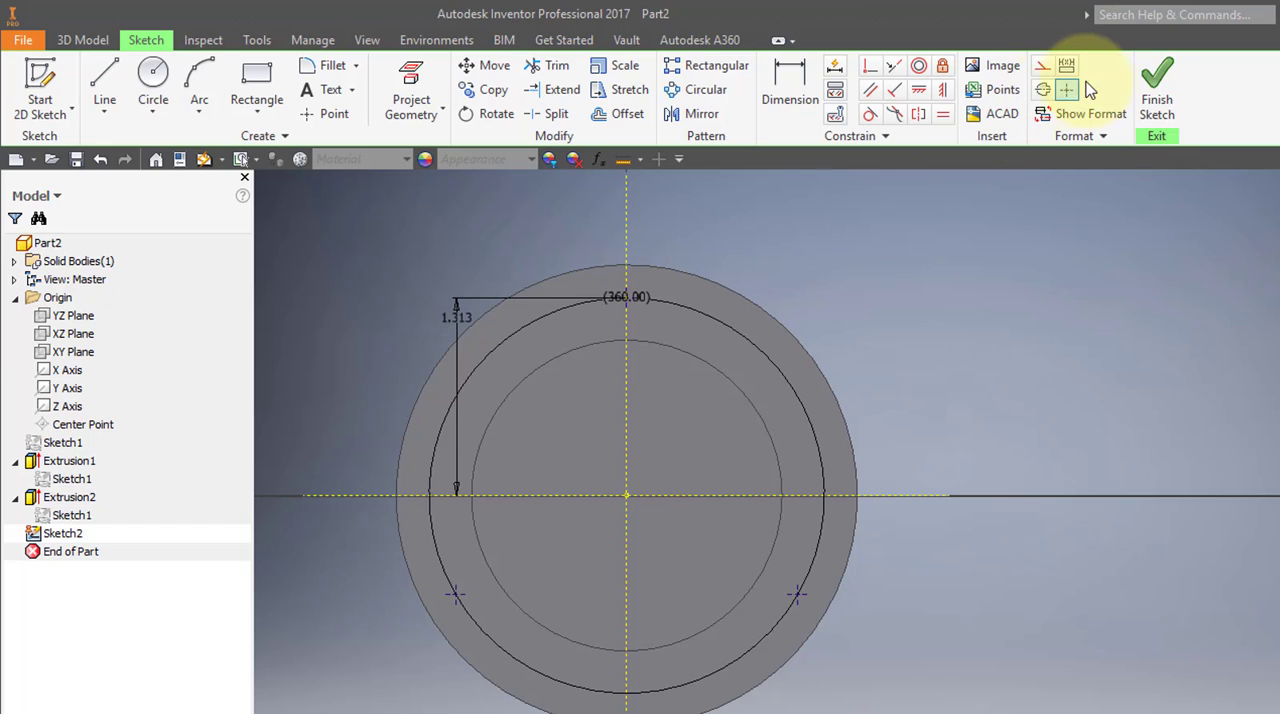
{"action": "left_click", "coordinate": [1150, 88]}
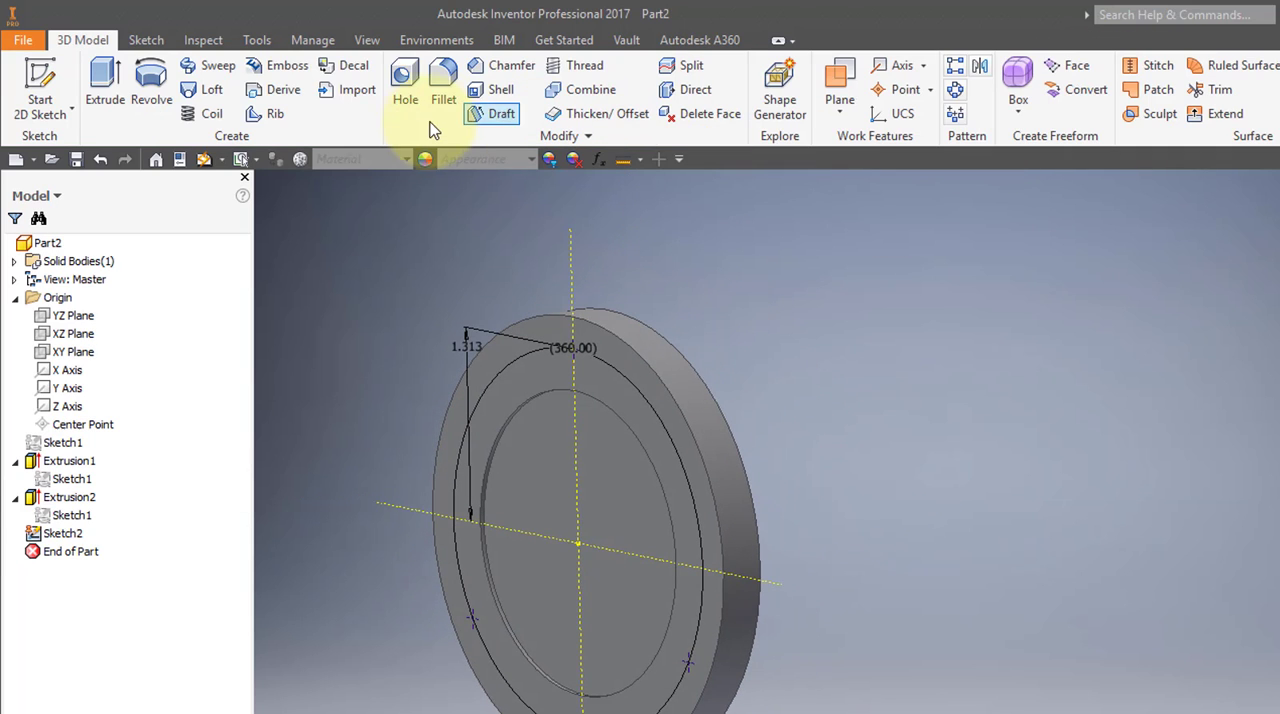
Create drilled holes at the three patterned points with a diameter of .125 in and a depth of .15 in.
{"action": "left_click", "coordinate": [407, 80]}
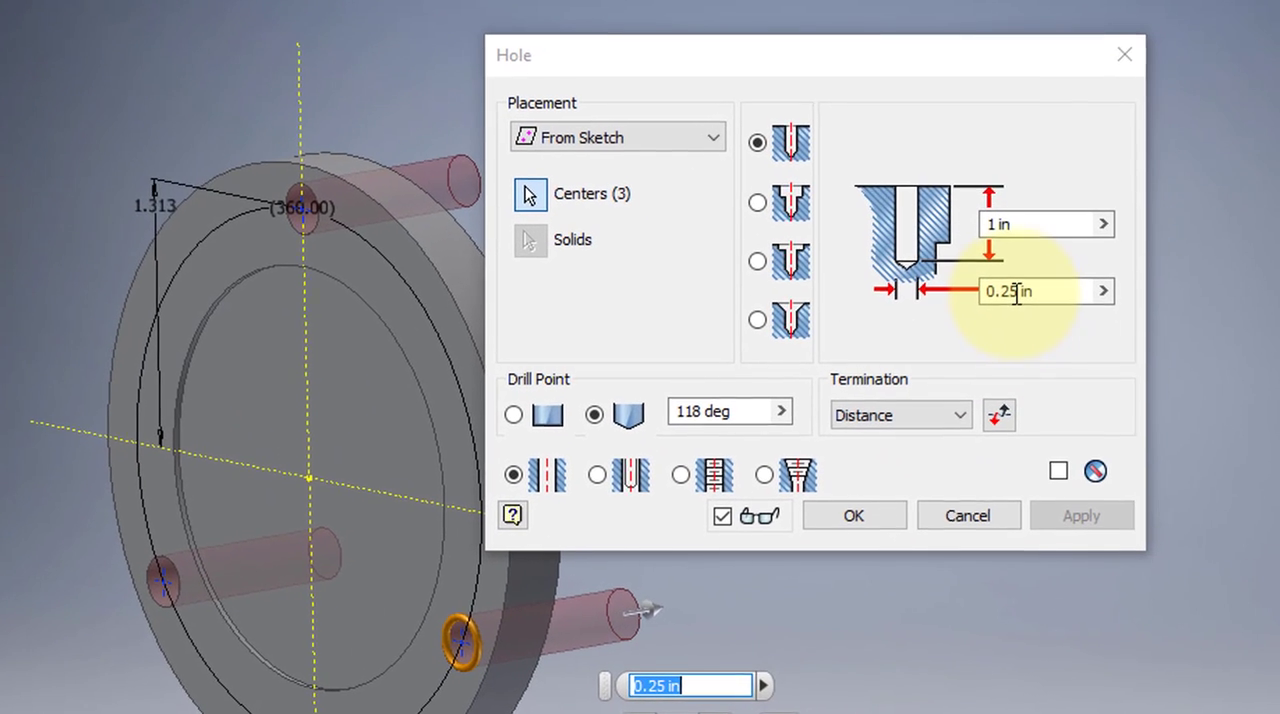
{"action": "left_click", "coordinate": [1001, 292]}
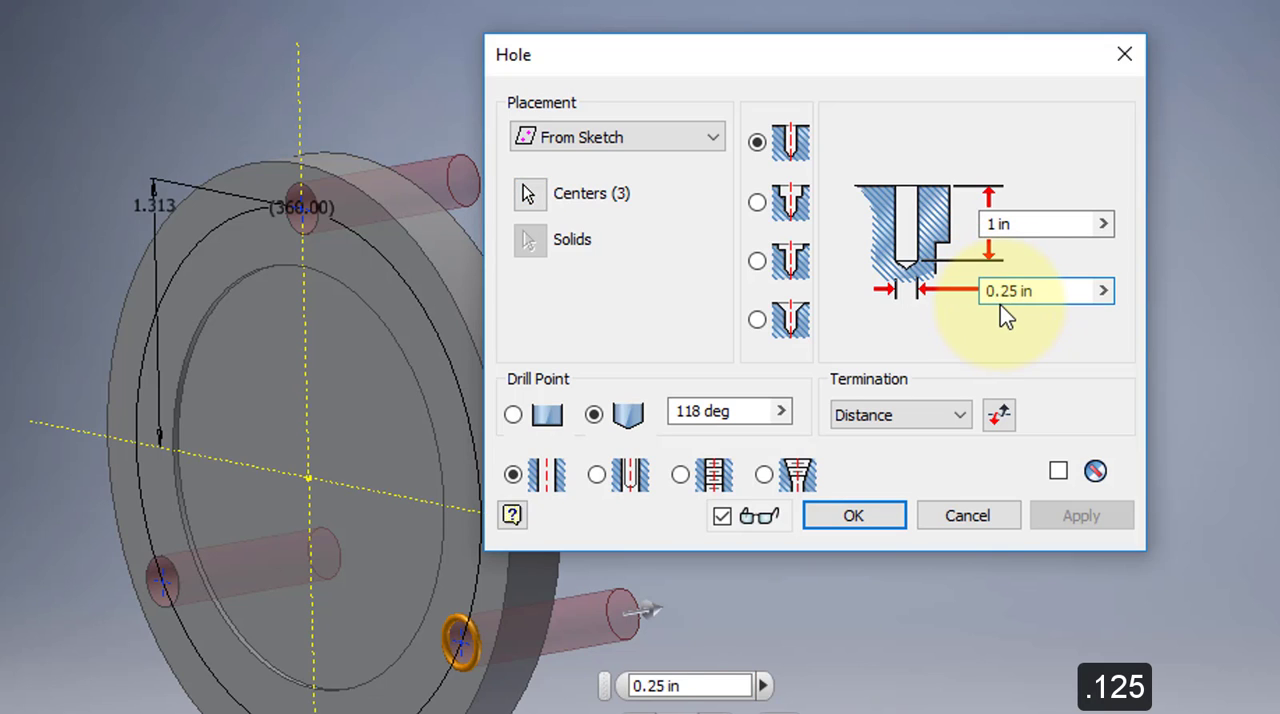
{"action": "type", "text": "1"}
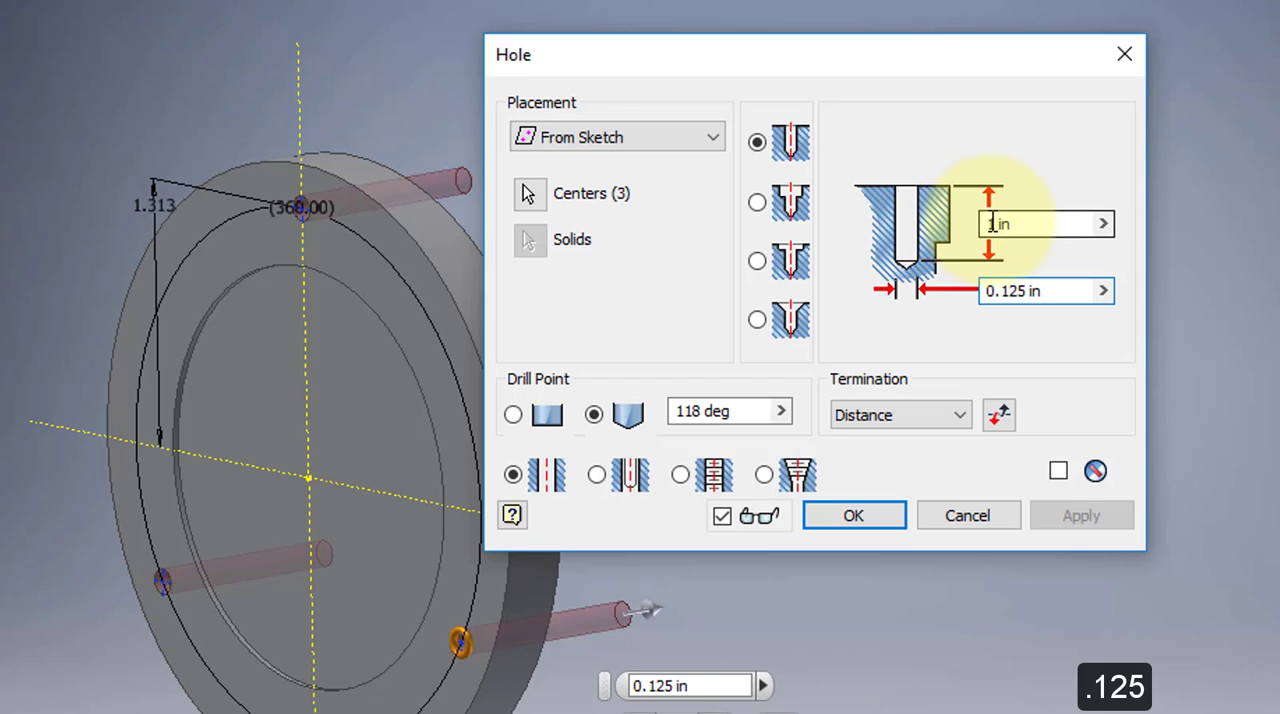
{"action": "left_click", "coordinate": [989, 226]}
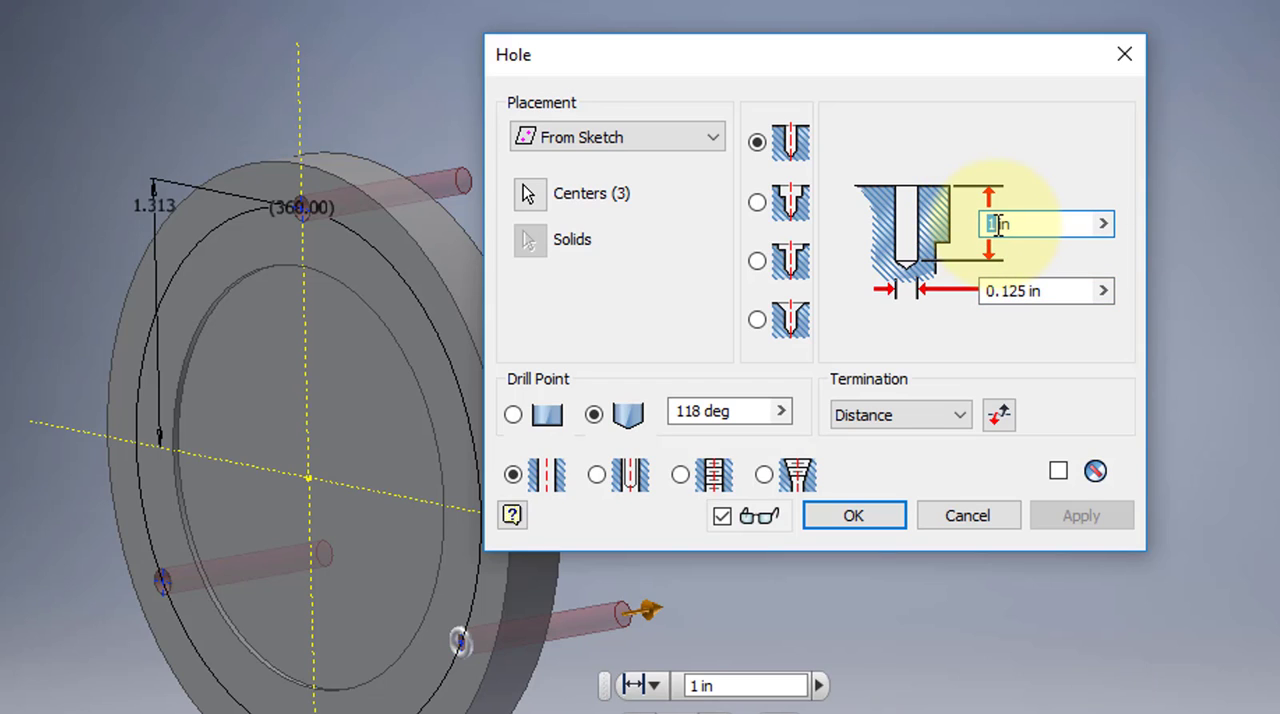
{"action": "type", "text": "5"}
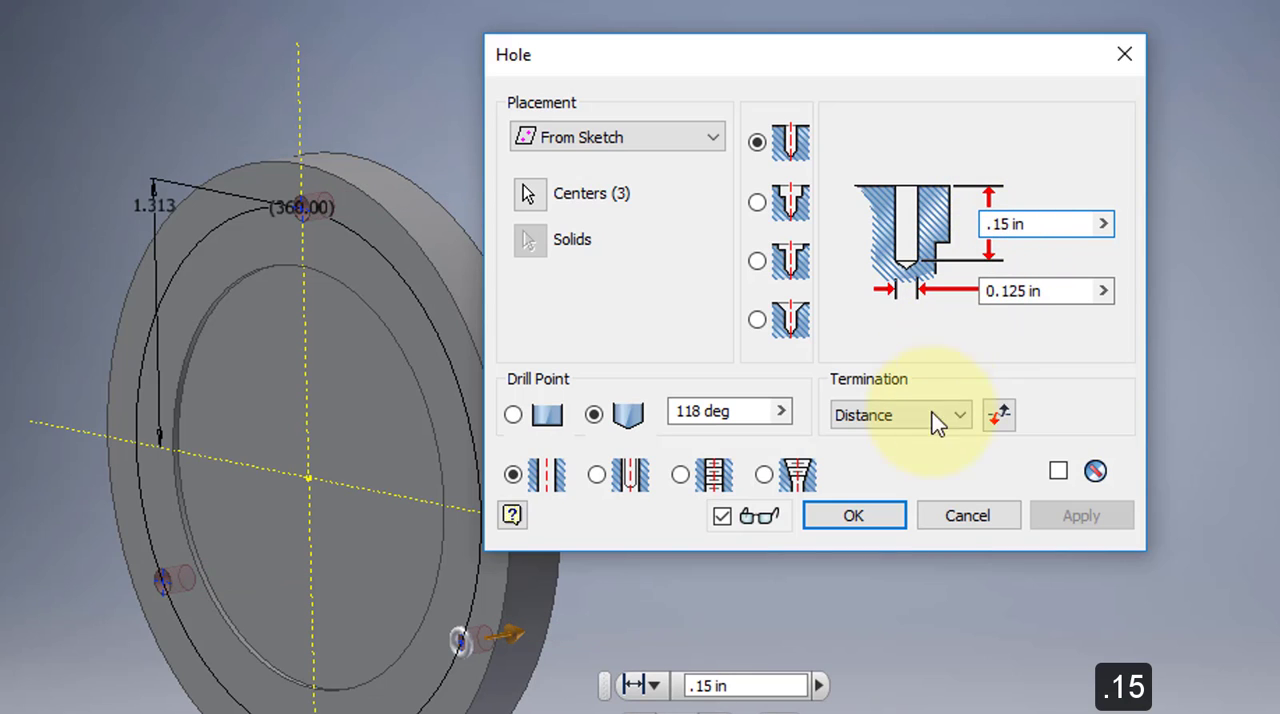
{"action": "left_click", "coordinate": [870, 511]}
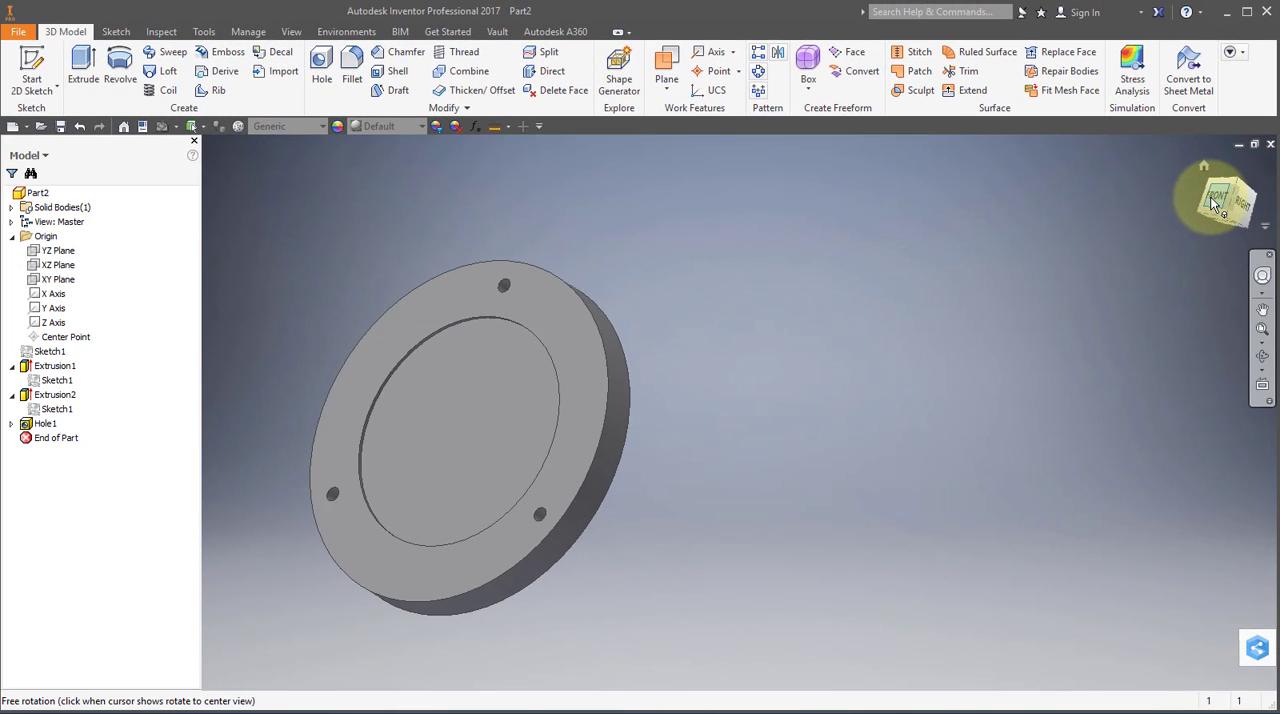
Turn the part around to its back side and start a sketch on the disc's flat back face.
{"action": "left_click", "coordinate": [1213, 201]}
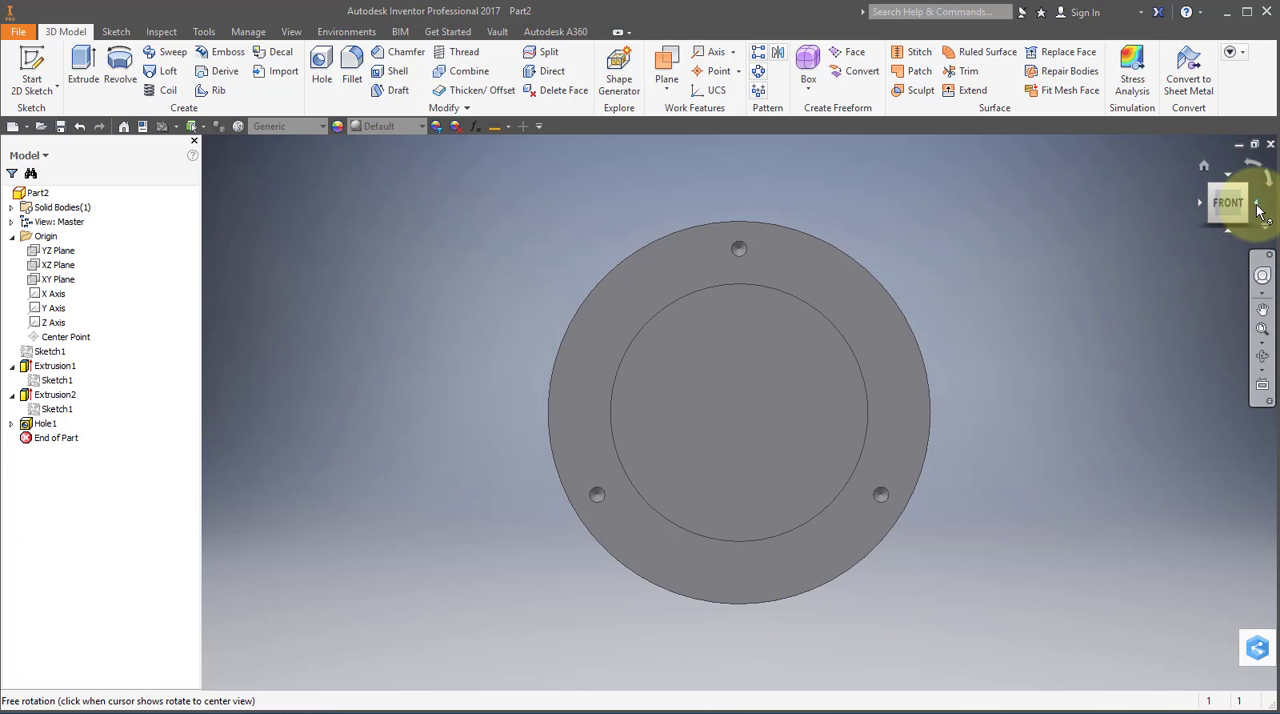
{"action": "left_click", "coordinate": [1259, 207]}
{"action": "left_click", "coordinate": [1259, 207]}
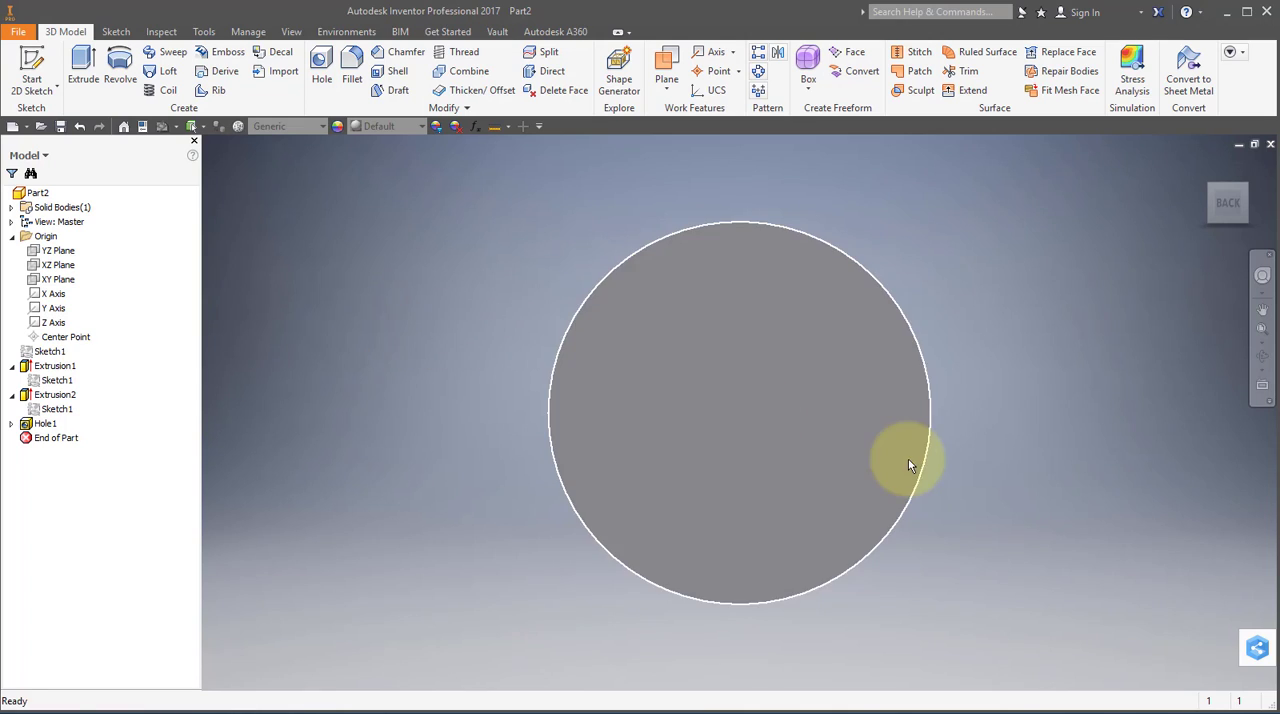
{"action": "middle_click_drag", "start_coordinate": [905, 456], "coordinate": [595, 408]}
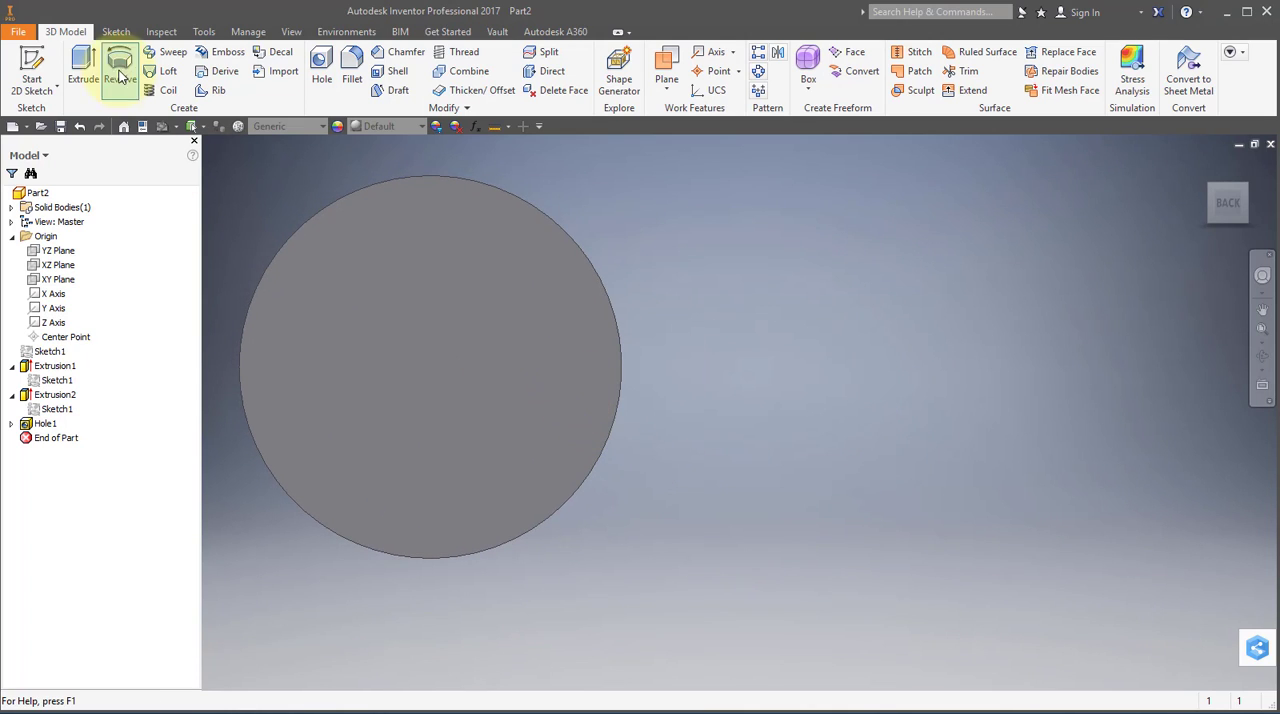
{"action": "left_click", "coordinate": [32, 70]}
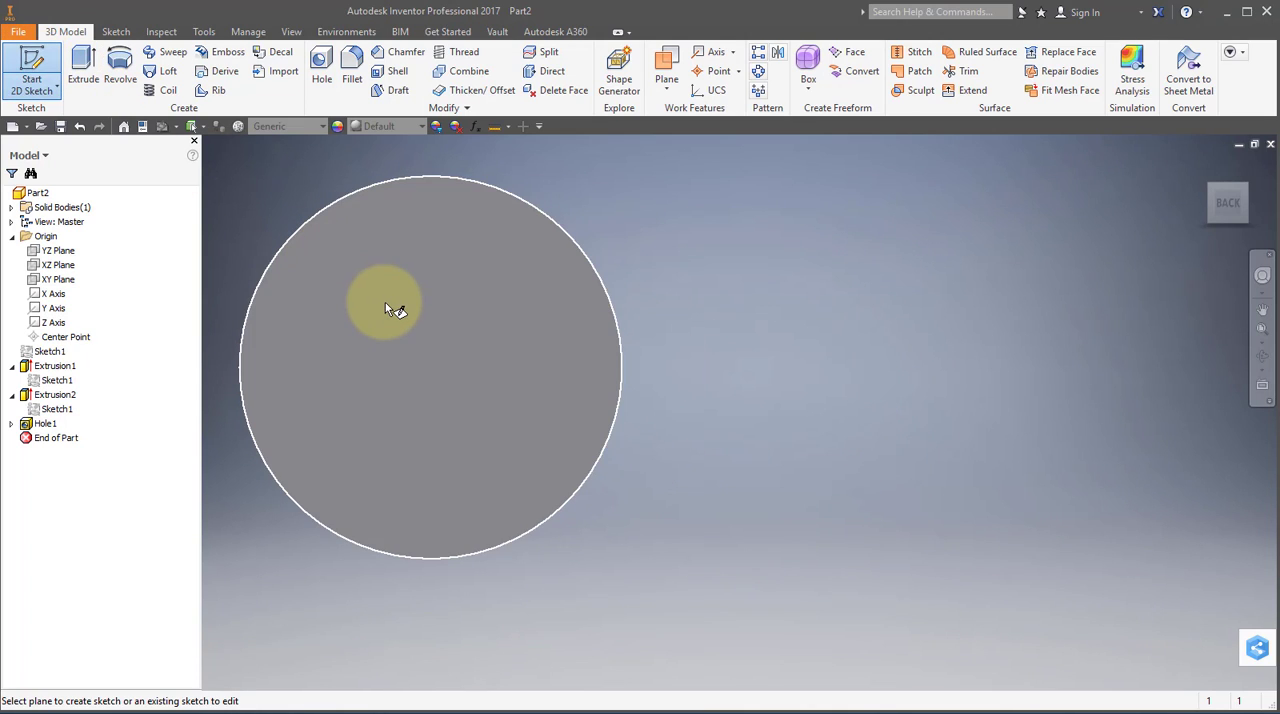
{"action": "left_click", "coordinate": [385, 302]}
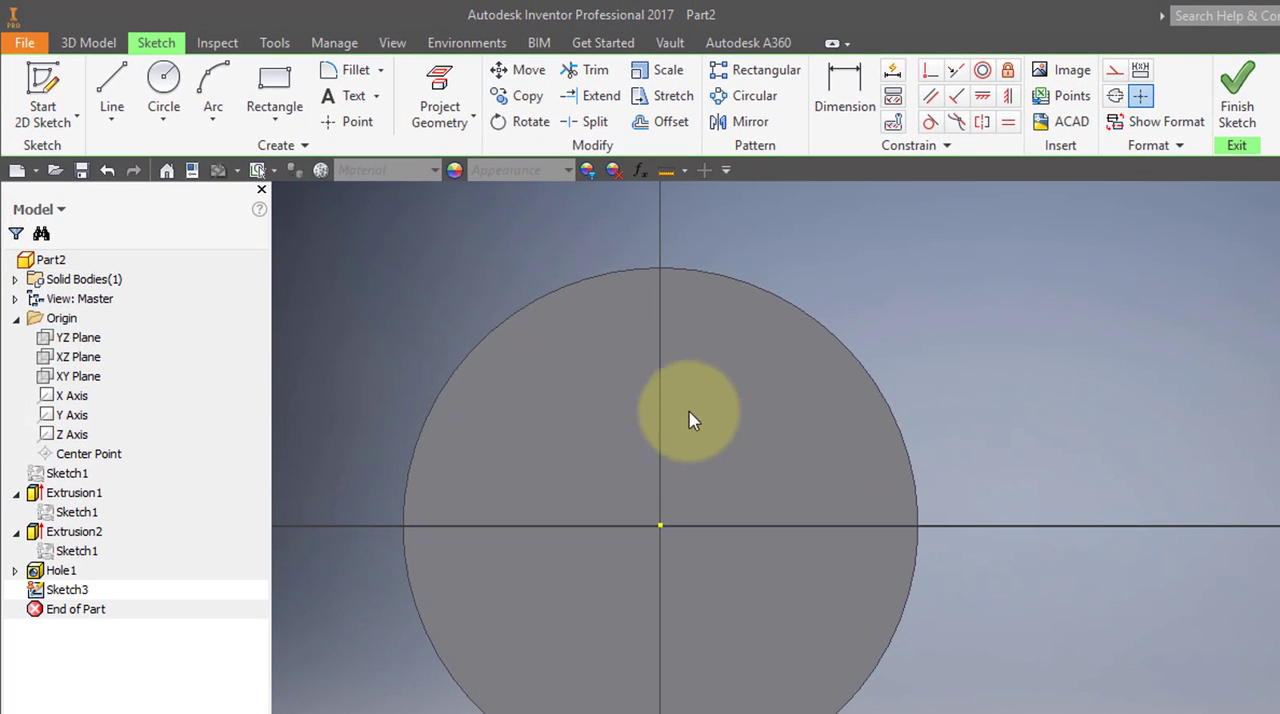
Project the YZ and XZ planes into the back-face sketch as construction lines, and switch construction geometry off.
{"action": "left_click", "coordinate": [1113, 73]}
{"action": "left_click", "coordinate": [440, 95]}
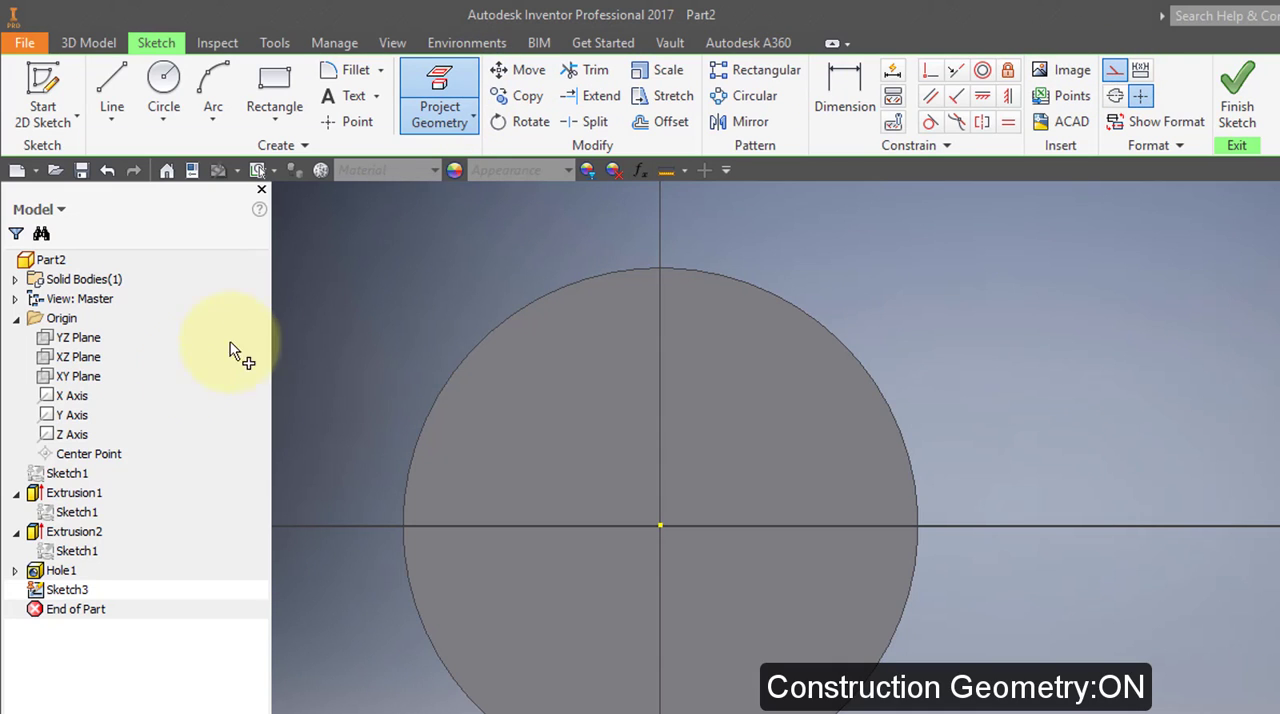
{"action": "left_click", "coordinate": [92, 402]}
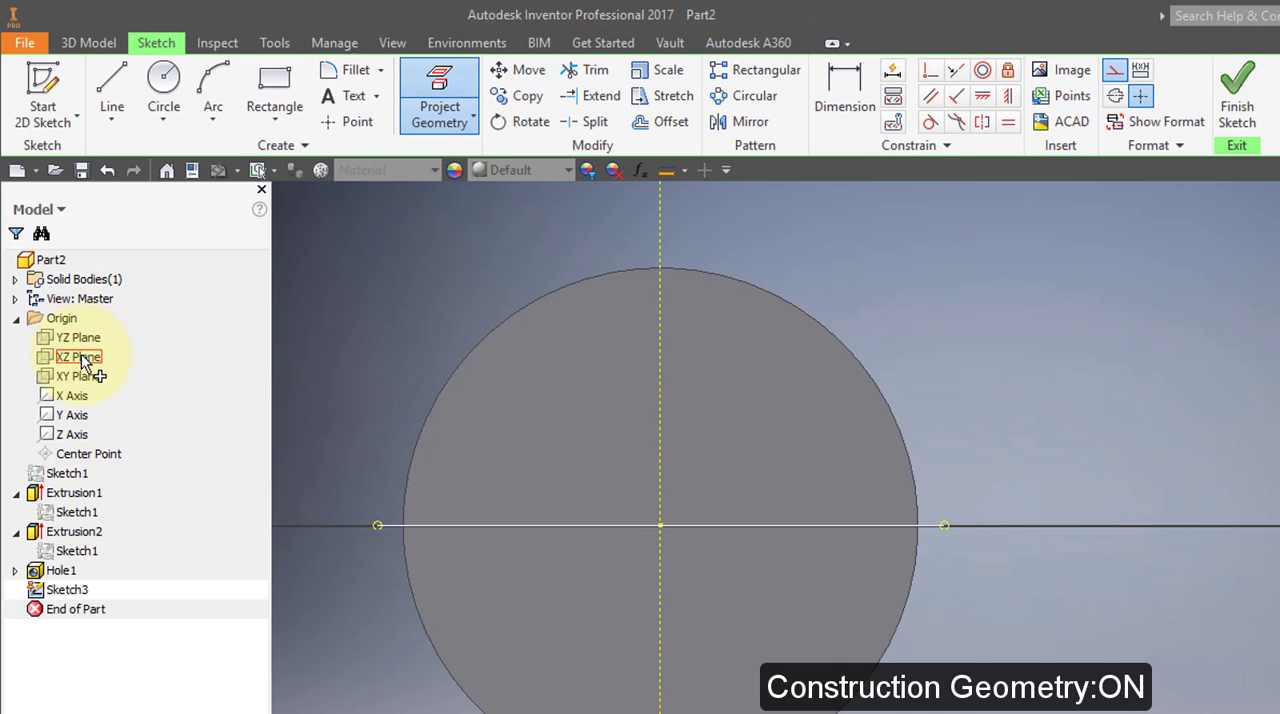
{"action": "left_click", "coordinate": [84, 364]}
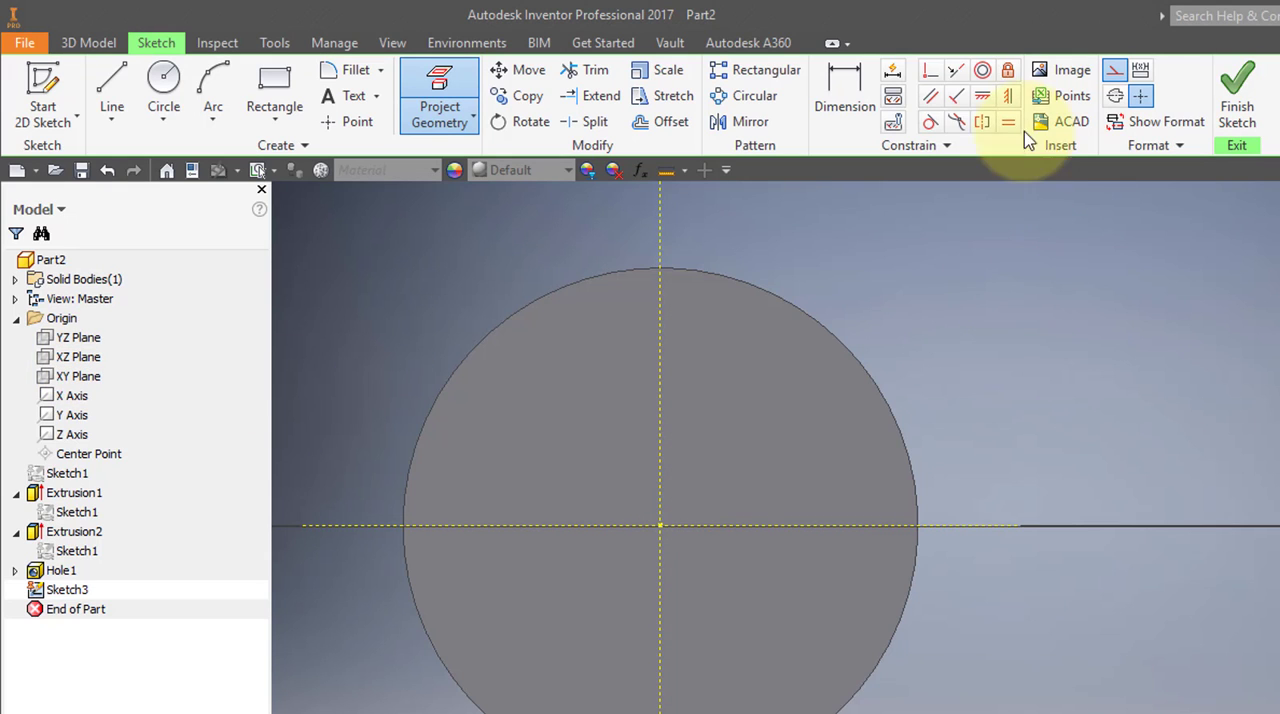
{"action": "left_click", "coordinate": [1113, 72]}
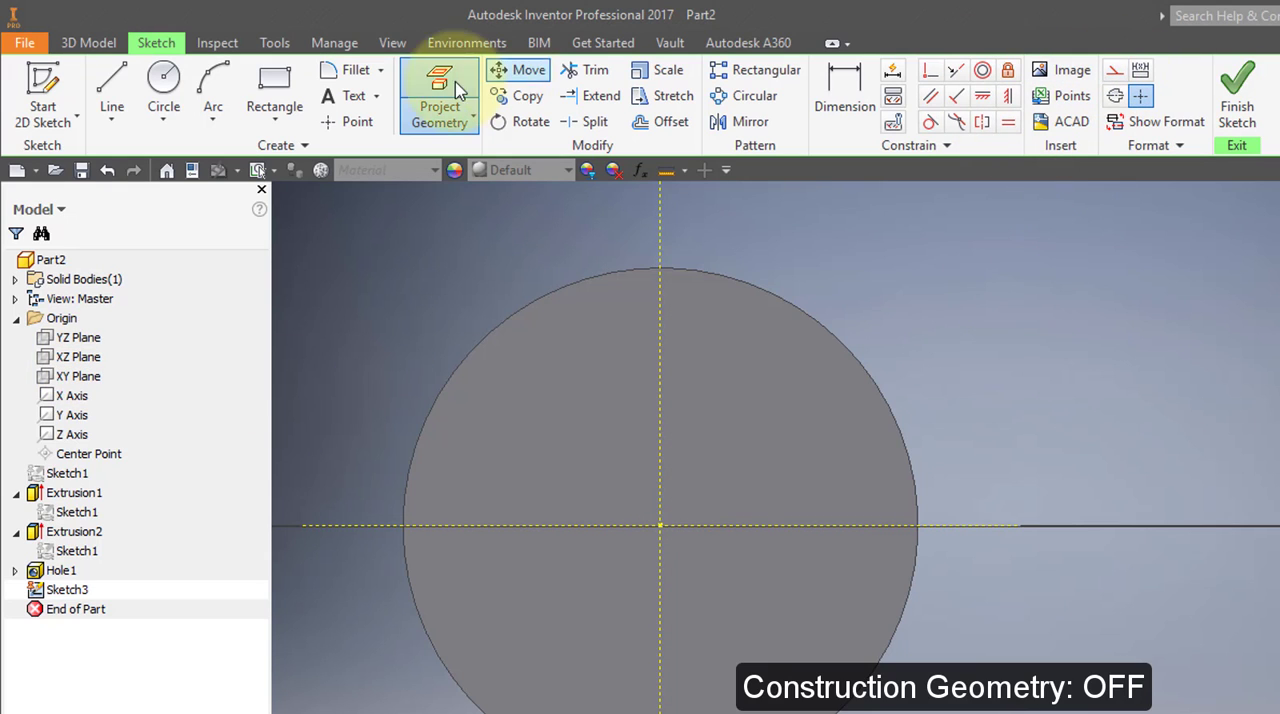
Place three sketch points on the vertical construction line: one at the disc's centre and one about .71 in above and below it.
{"action": "left_click", "coordinate": [355, 122]}
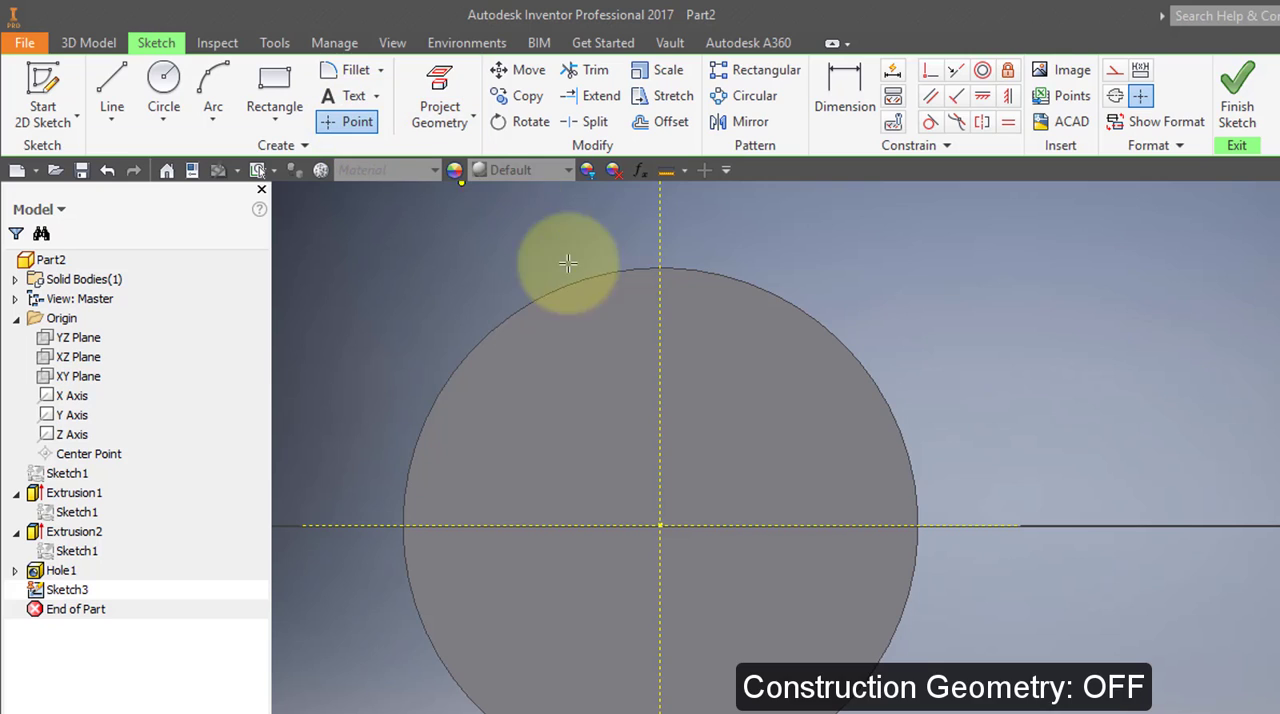
{"action": "left_click", "coordinate": [660, 525]}
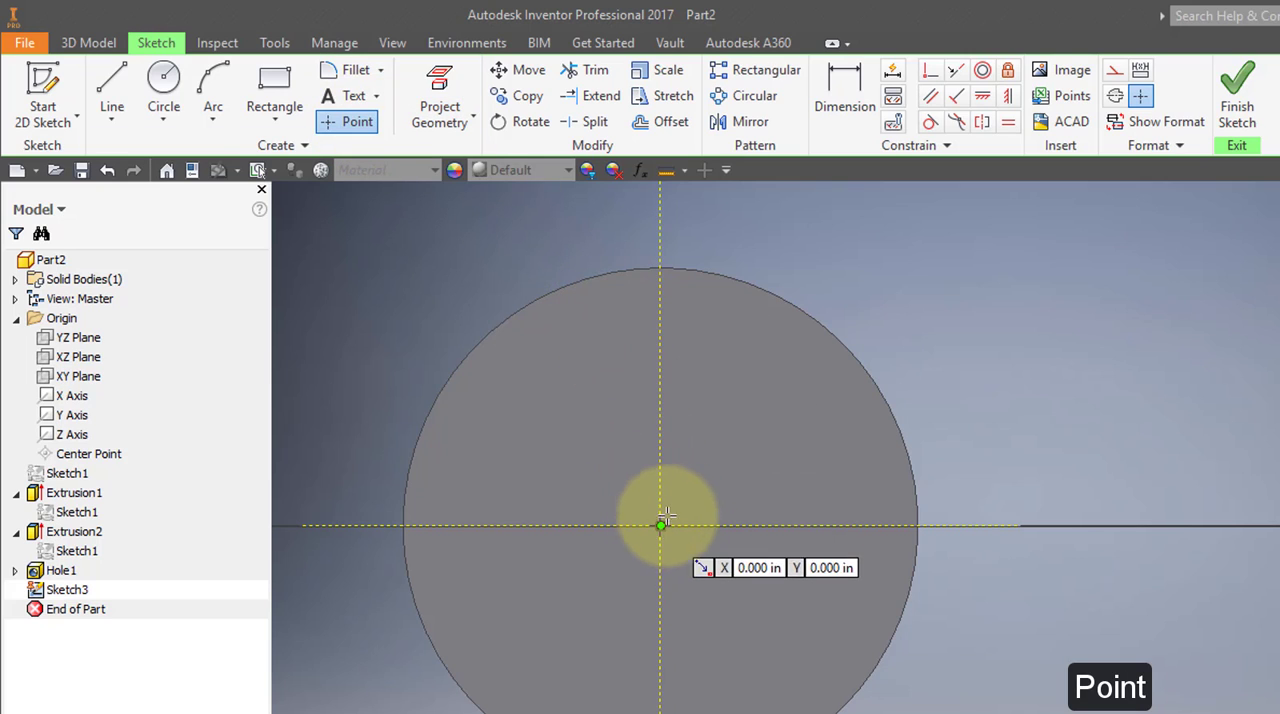
{"action": "left_click", "coordinate": [659, 405]}
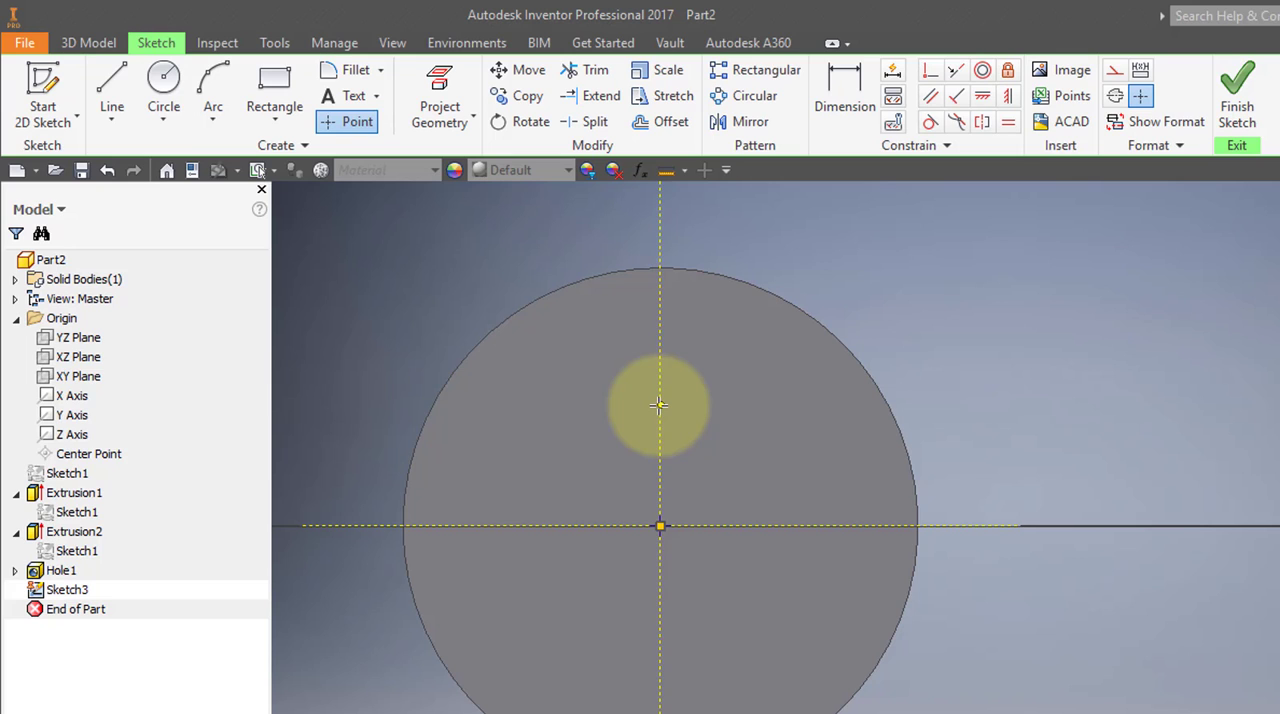
{"action": "left_click", "coordinate": [660, 645]}
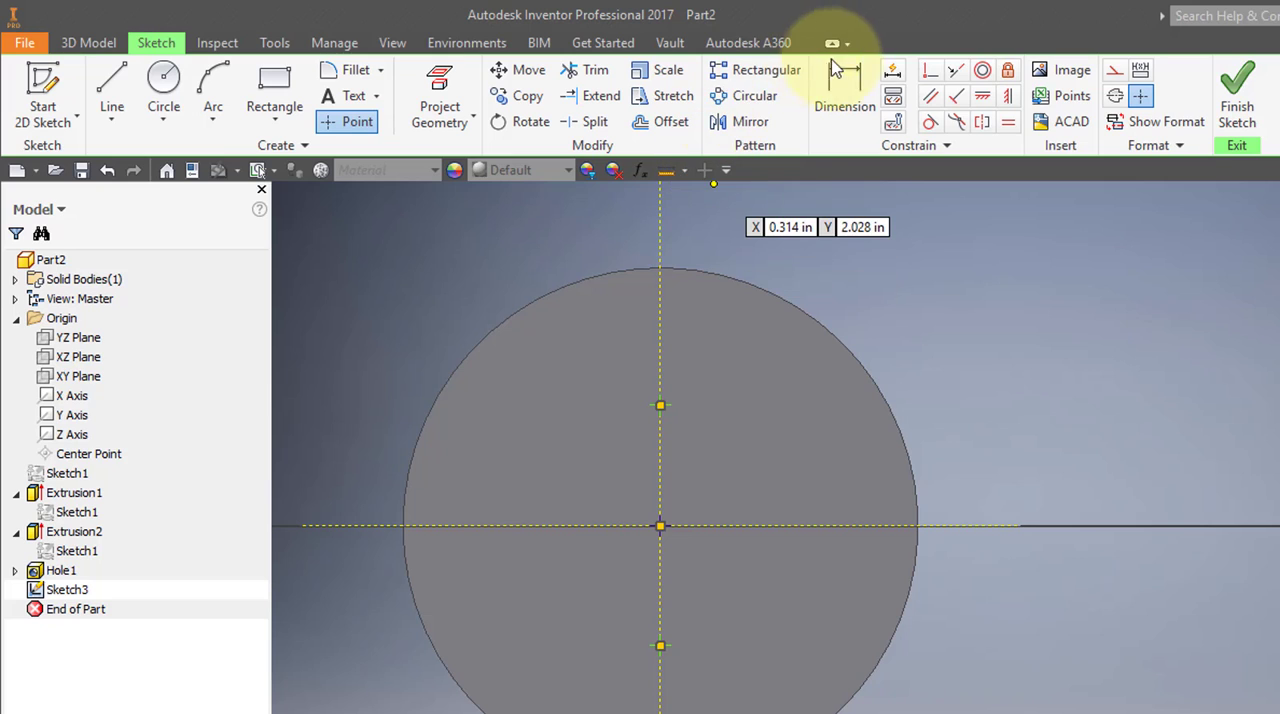
Dimension the upper sketch point .5 in from the horizontal construction line.
{"action": "left_click", "coordinate": [840, 80]}
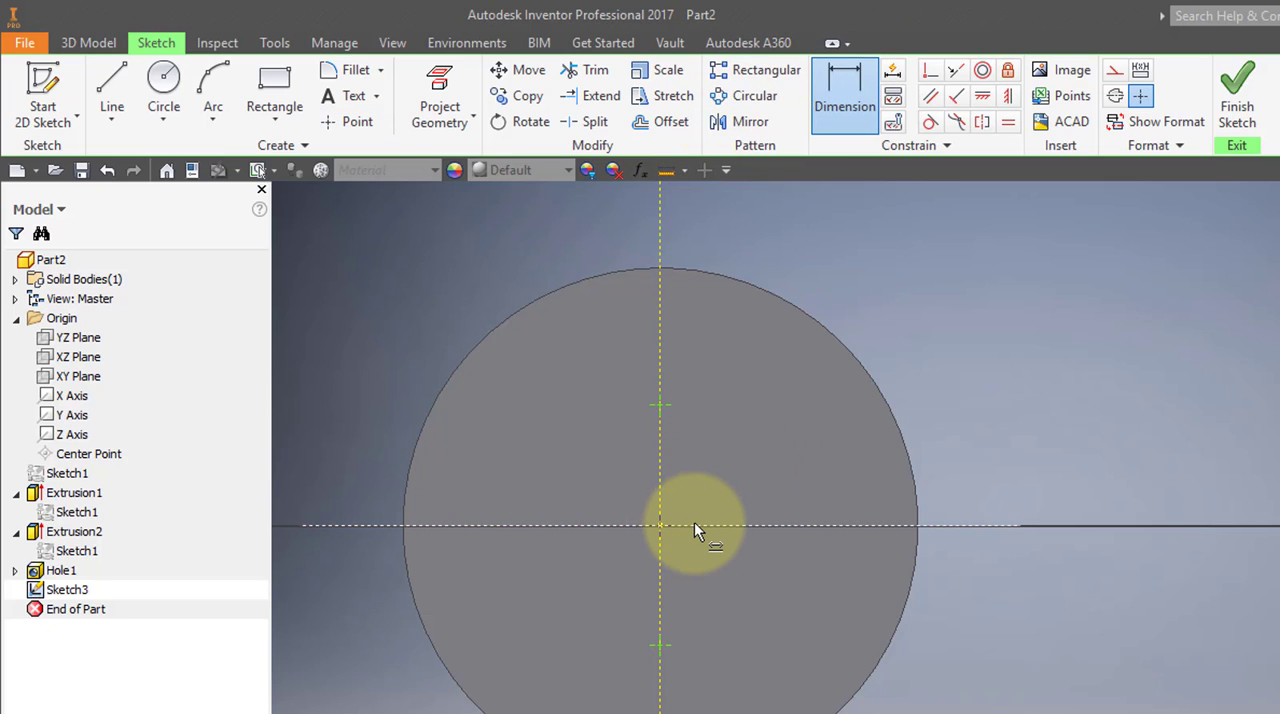
{"action": "left_click", "coordinate": [694, 524]}
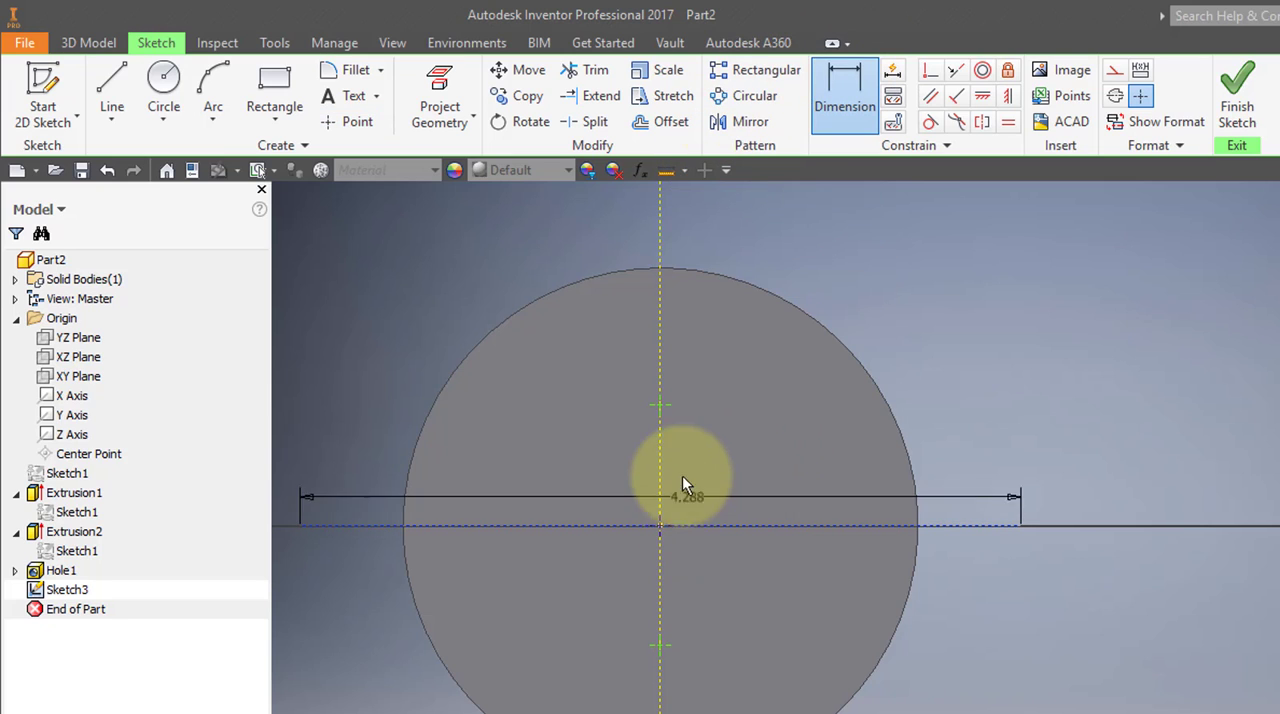
{"action": "left_click", "coordinate": [667, 407]}
{"action": "left_click", "coordinate": [363, 421]}
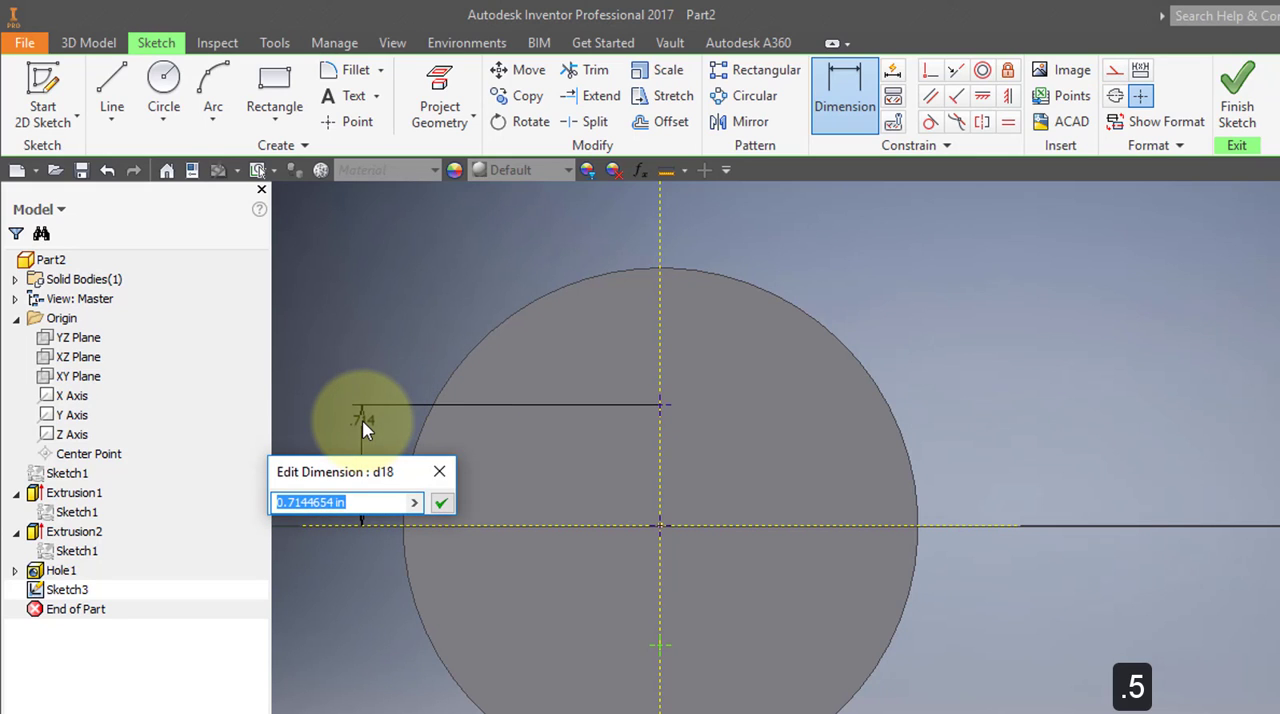
{"action": "key", "text": "Return"}
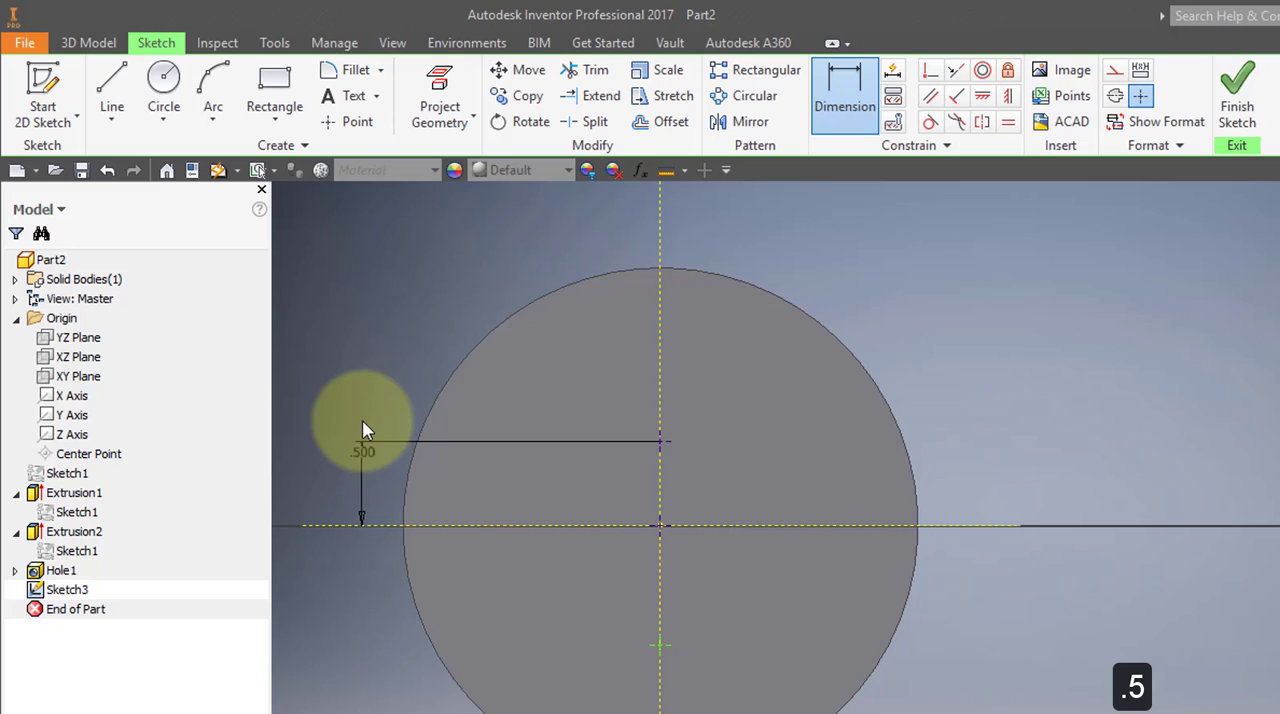
Dimension the lower sketch point .688 in from the horizontal construction line and finish the sketch.
{"action": "left_click", "coordinate": [774, 525]}
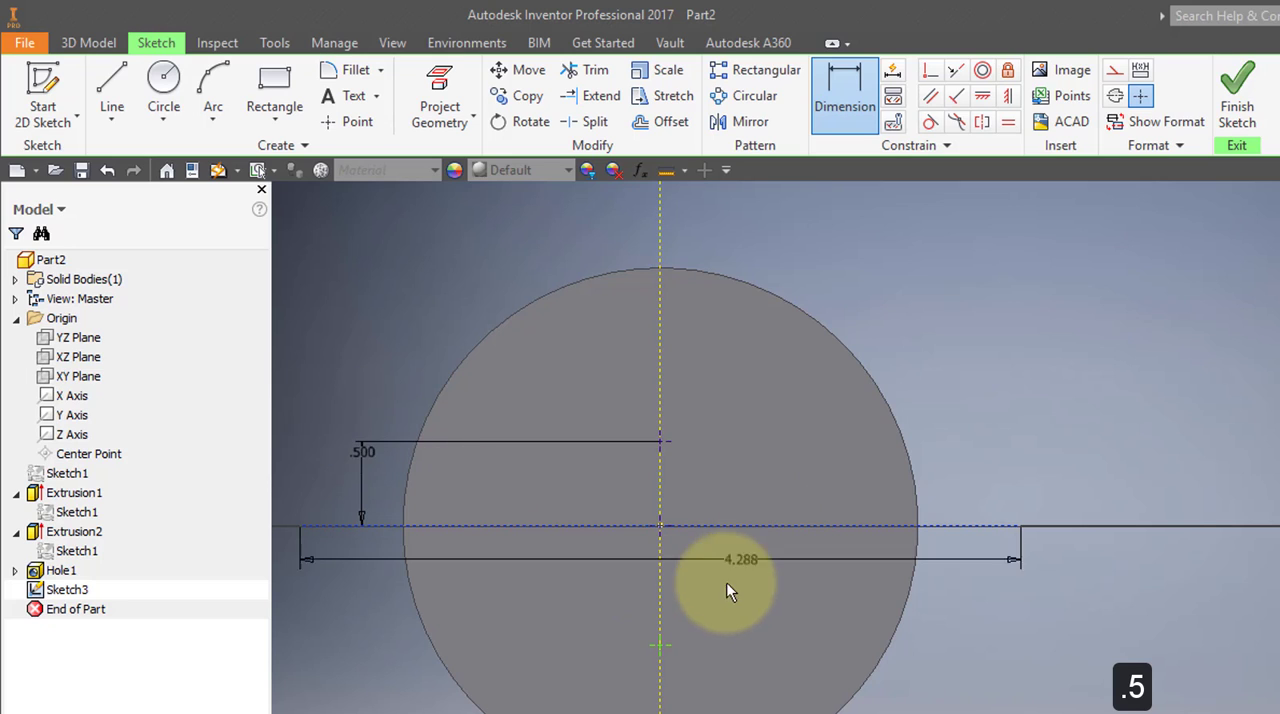
{"action": "left_click", "coordinate": [668, 641]}
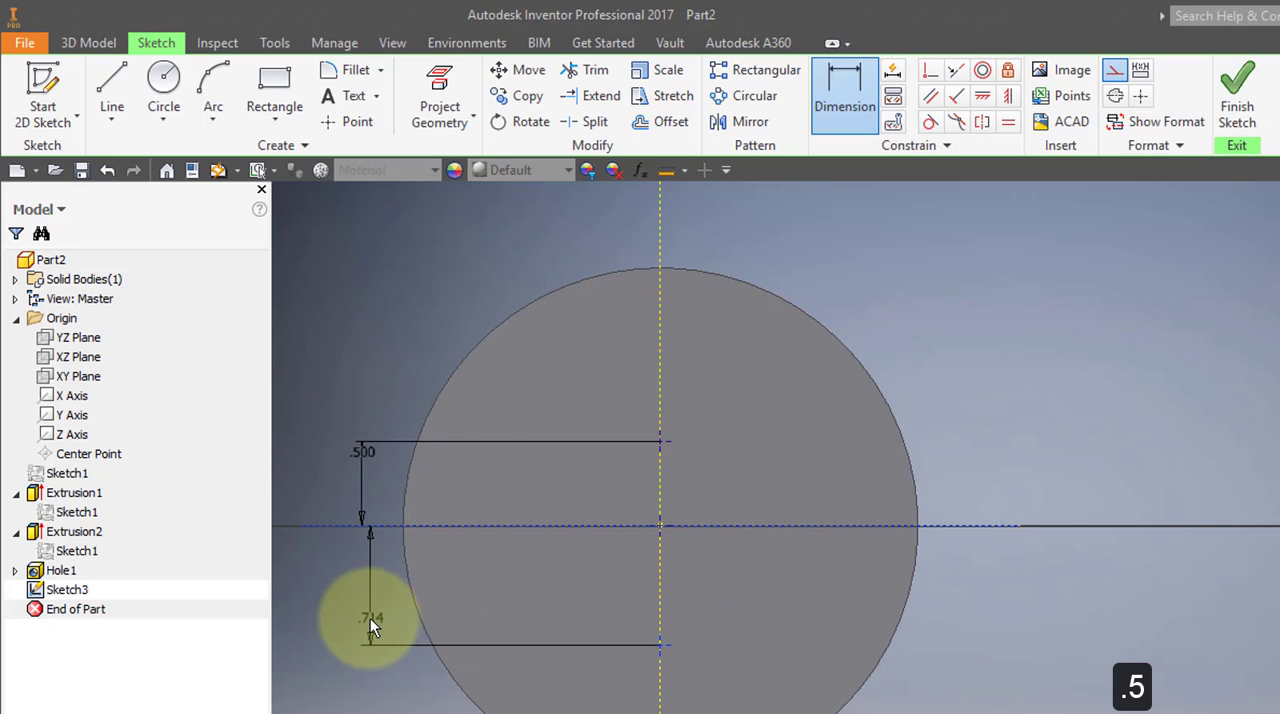
{"action": "left_click", "coordinate": [364, 610]}
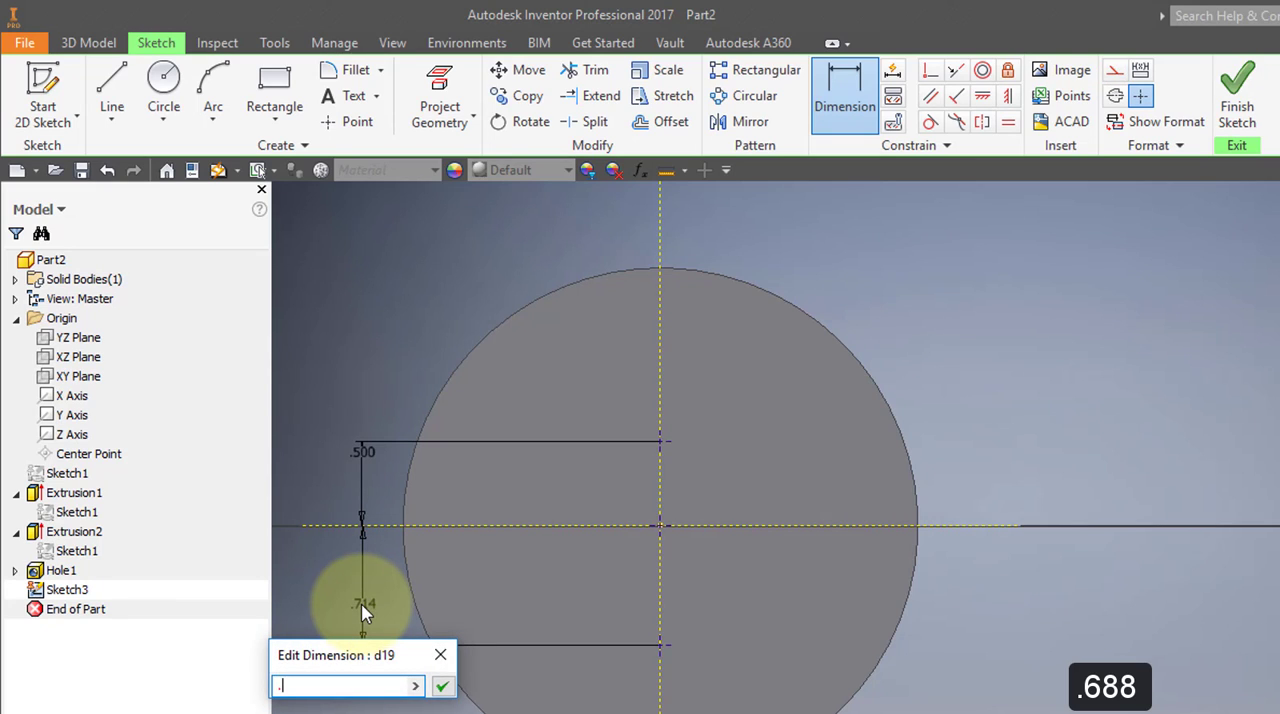
{"action": "key", "text": "Return"}
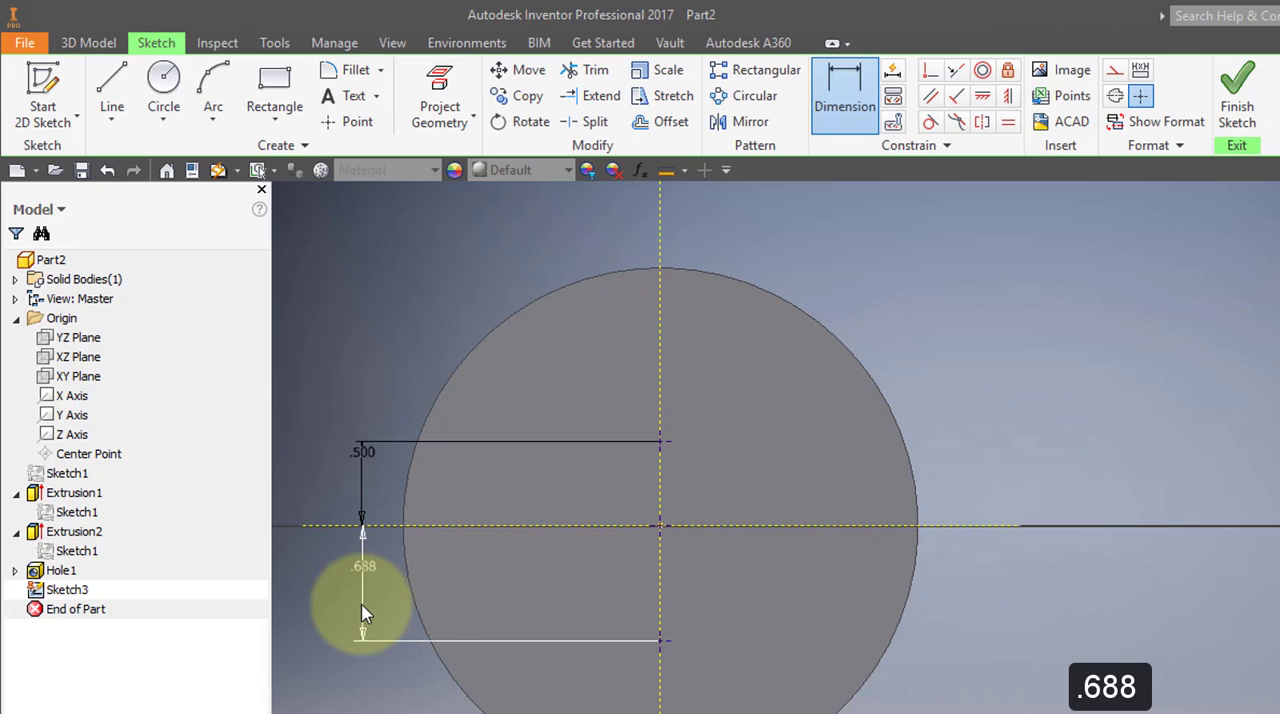
{"action": "left_click", "coordinate": [1237, 95]}
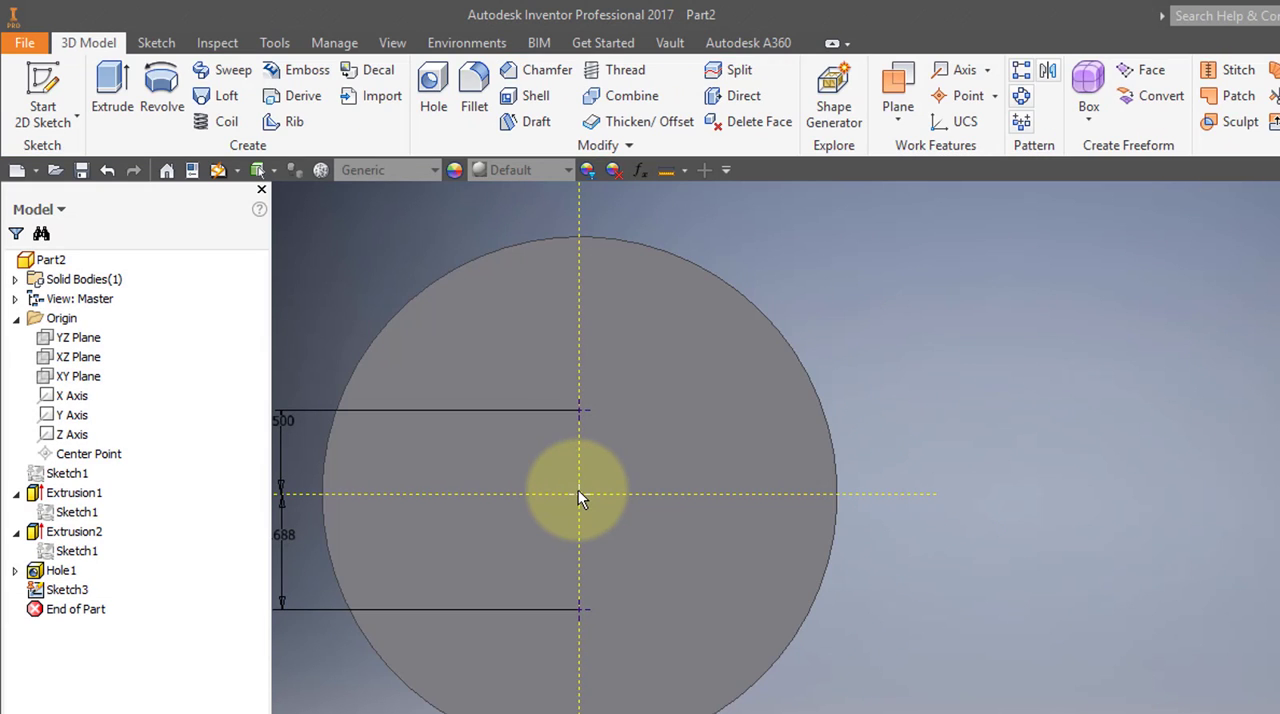
Create a simple drilled hole at the centre sketch point with a diameter of 0.25 in and Through All termination.
{"action": "left_click", "coordinate": [578, 490]}
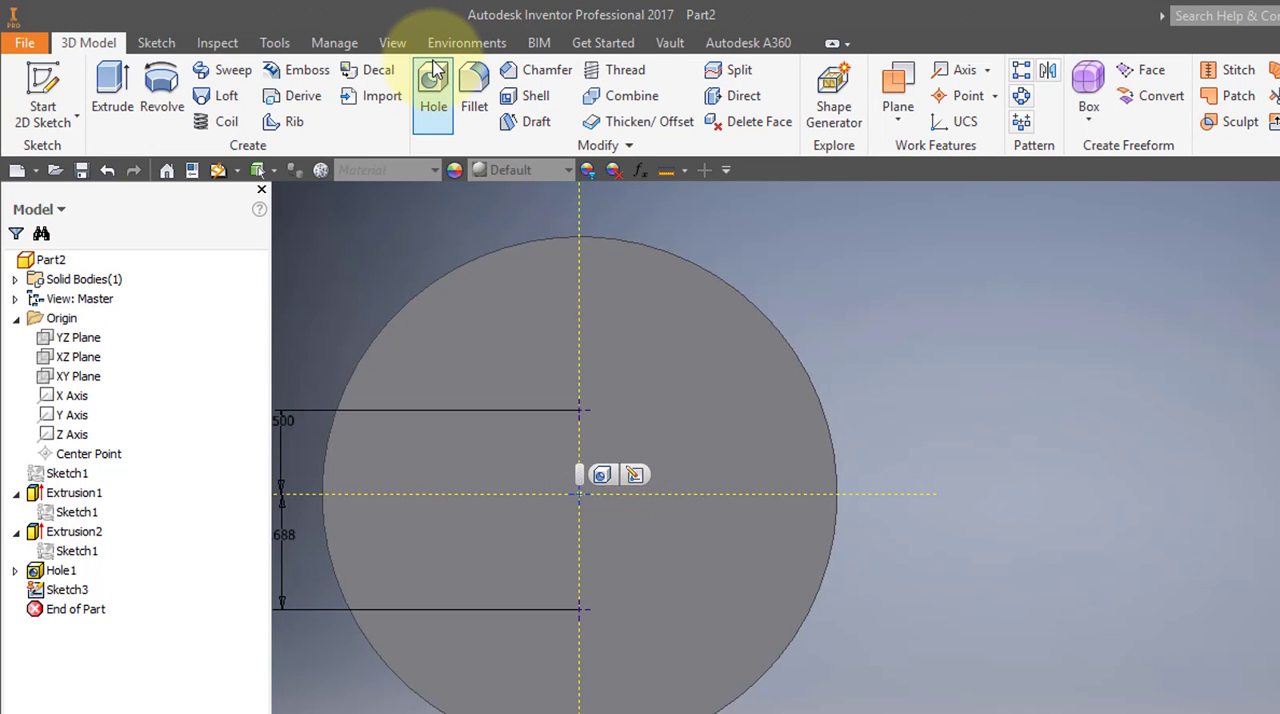
{"action": "left_click", "coordinate": [434, 76]}
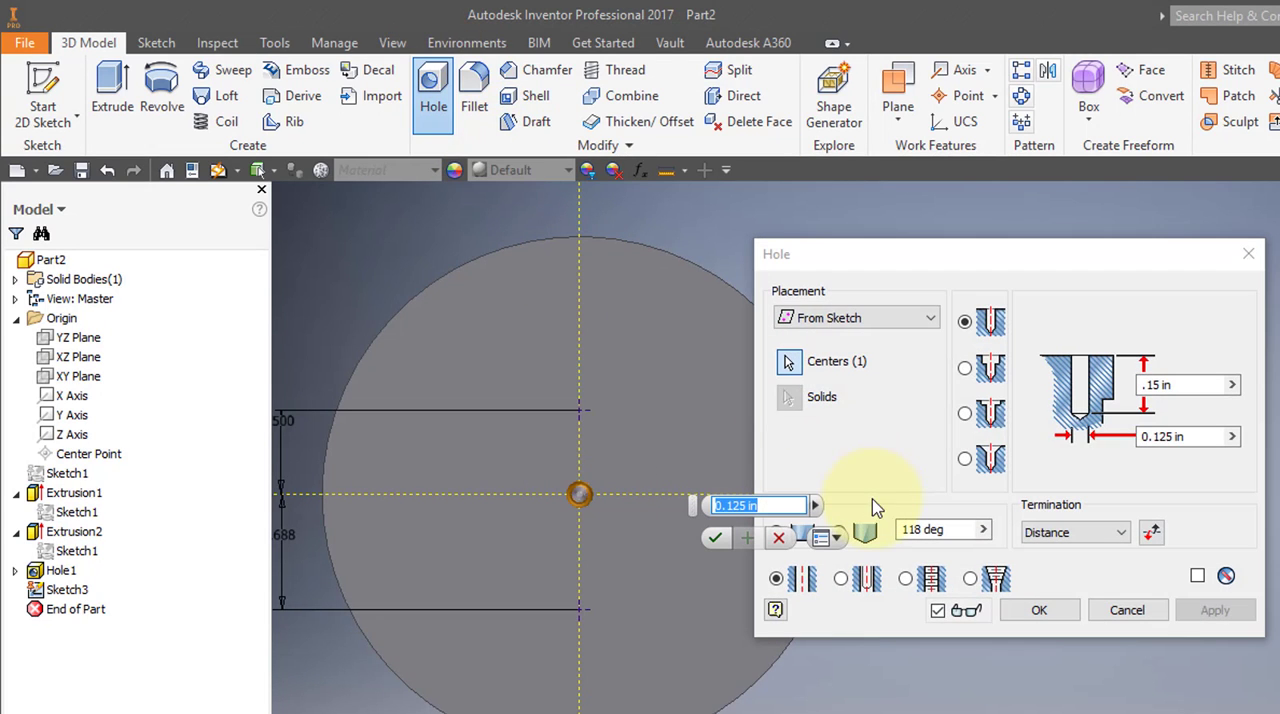
{"action": "left_click_drag", "start_coordinate": [1045, 258], "coordinate": [441, 190]}
{"action": "middle_click_drag", "start_coordinate": [717, 429], "coordinate": [900, 551]}
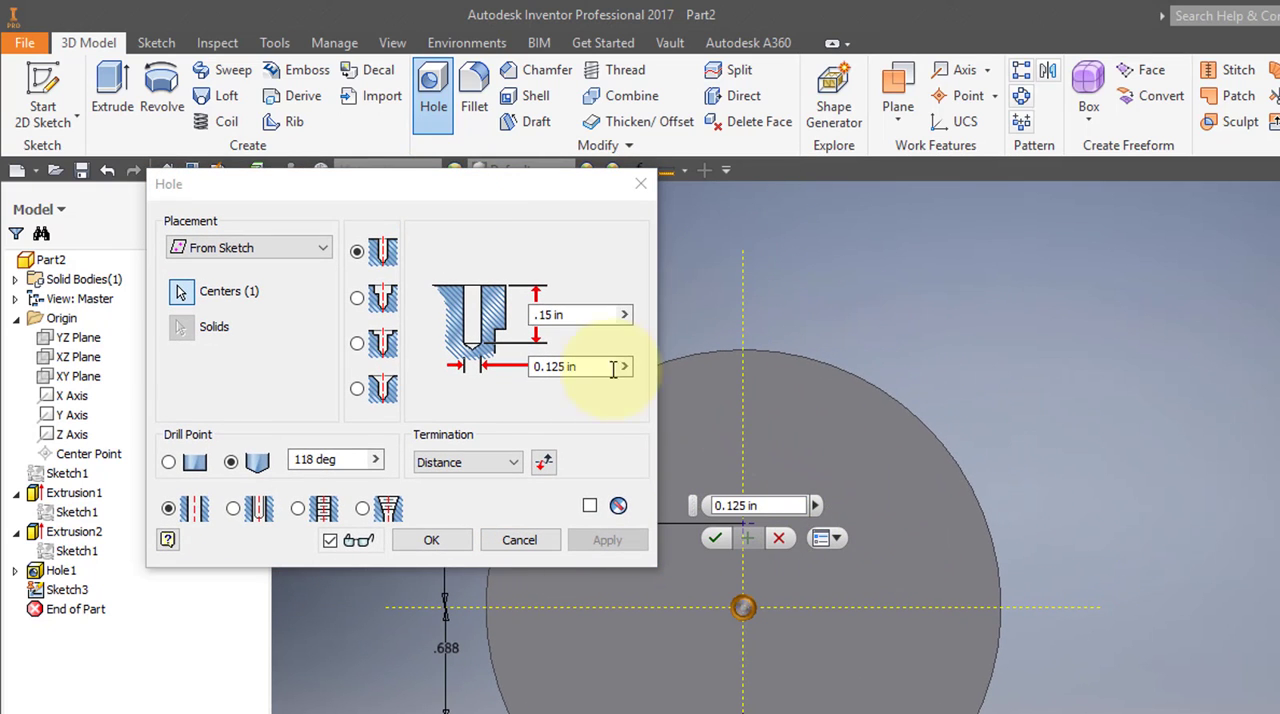
{"action": "left_click", "coordinate": [548, 370]}
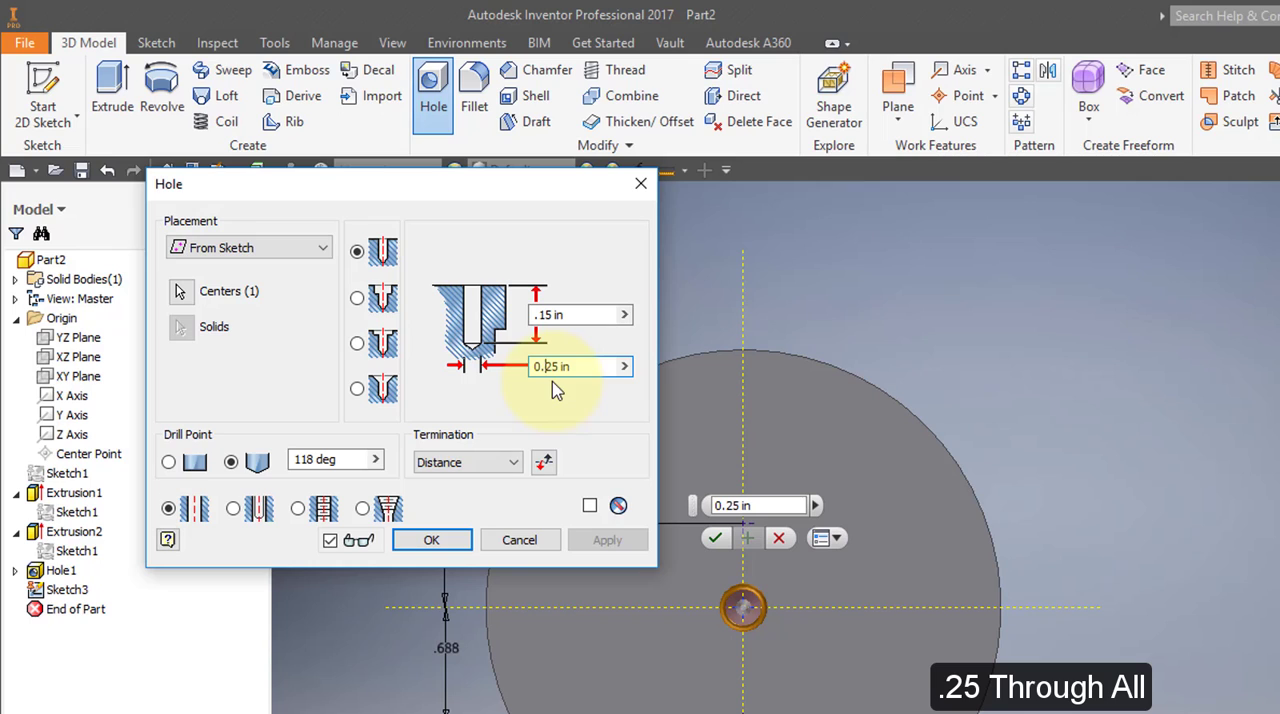
{"action": "left_click", "coordinate": [518, 463]}
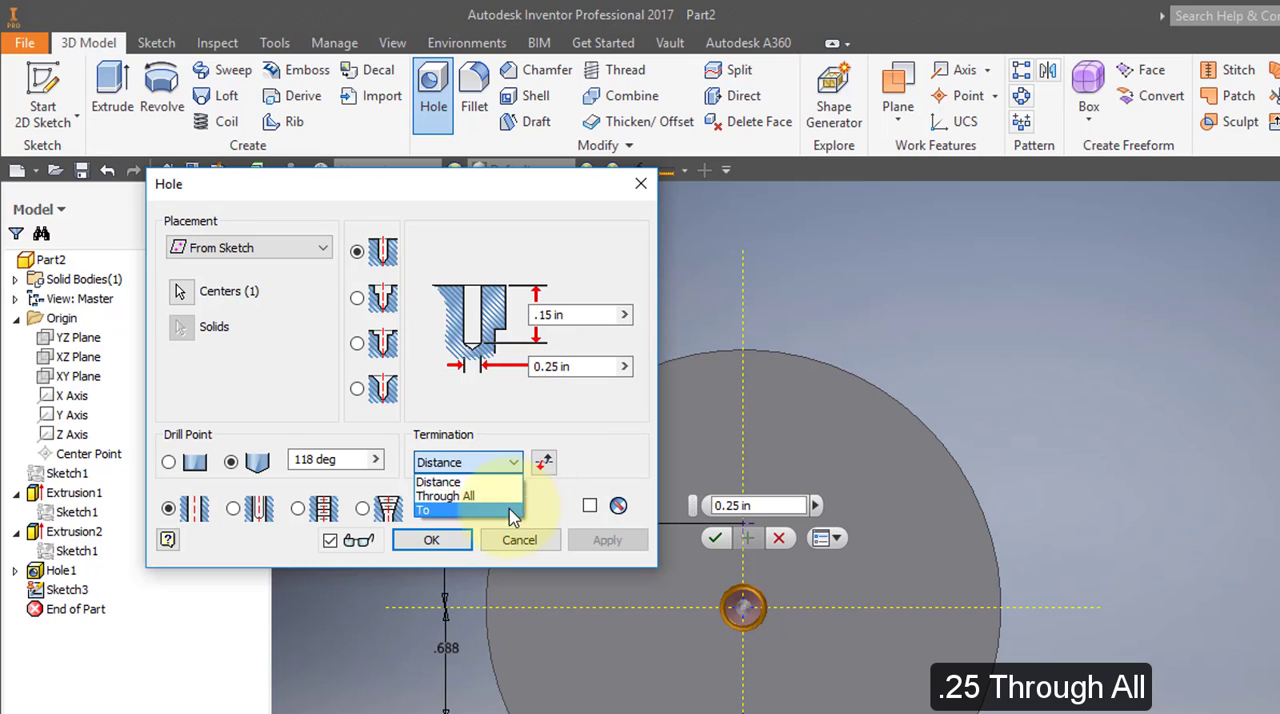
{"action": "left_click", "coordinate": [478, 491]}
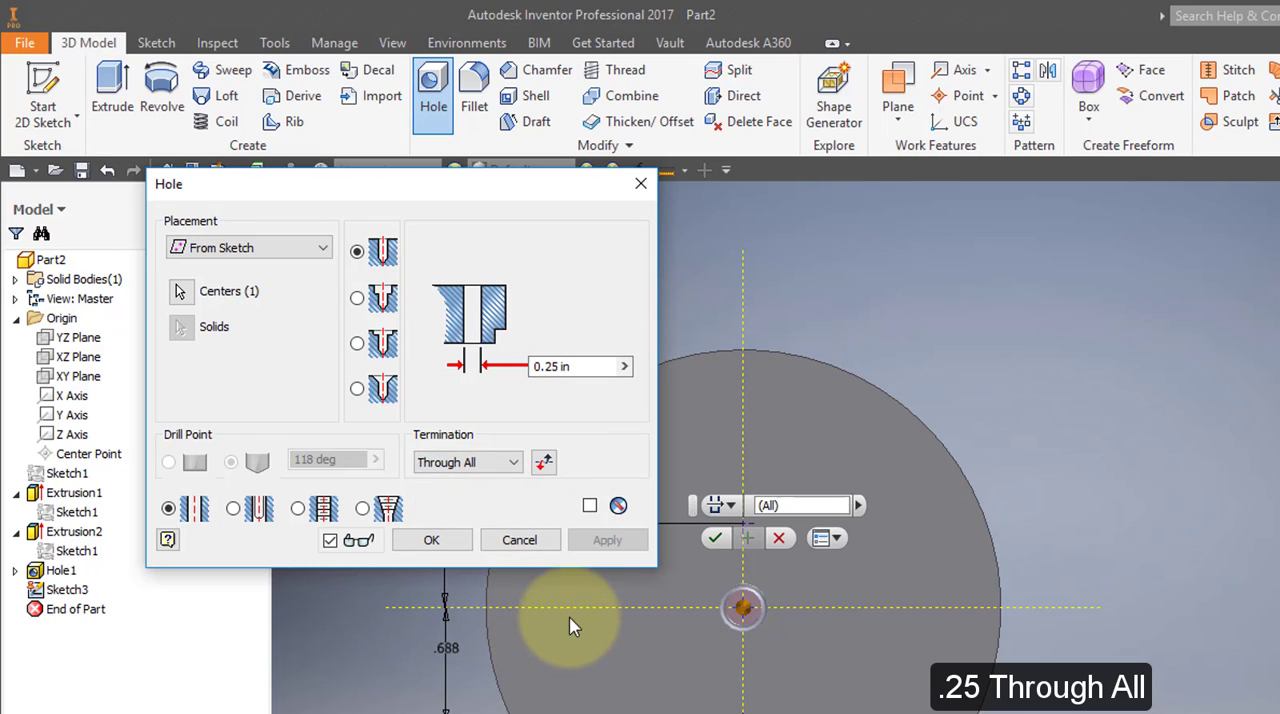
{"action": "left_click", "coordinate": [429, 541]}
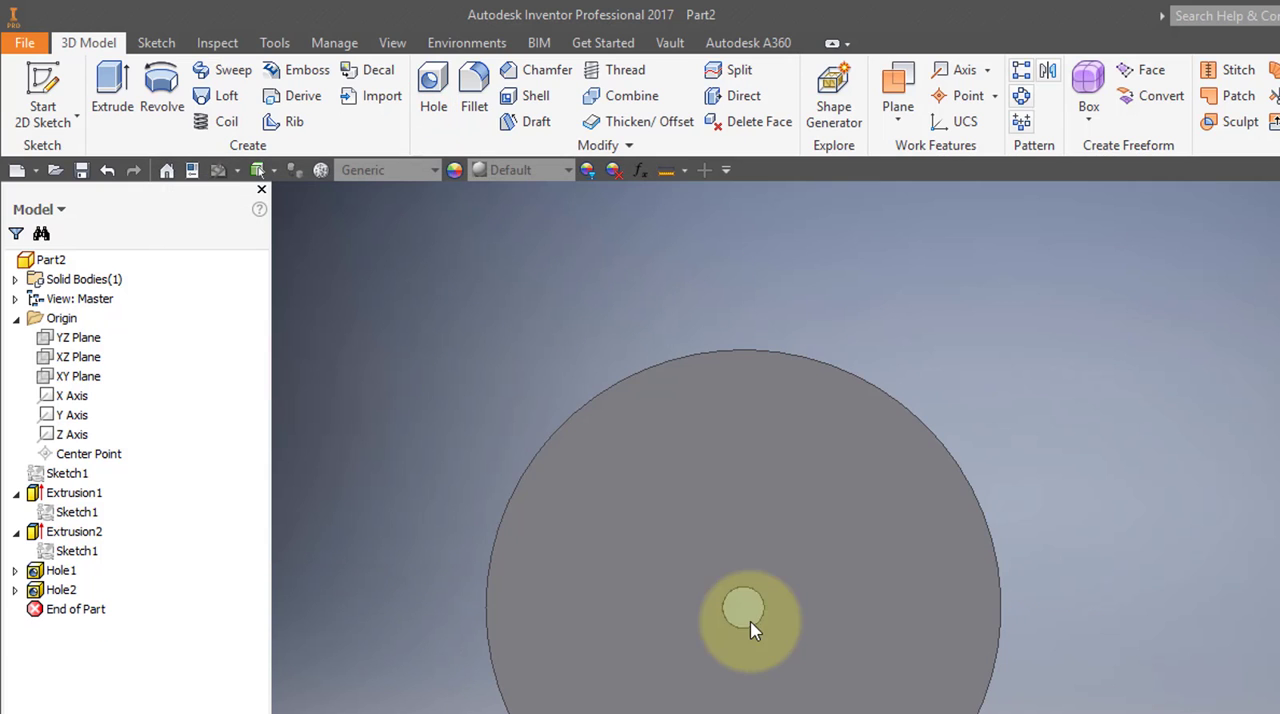
Make the sketch consumed by the centre hole visible again so its remaining points can be used.
{"action": "middle_click_drag", "start_coordinate": [750, 619], "coordinate": [721, 620], "text": "shift"}
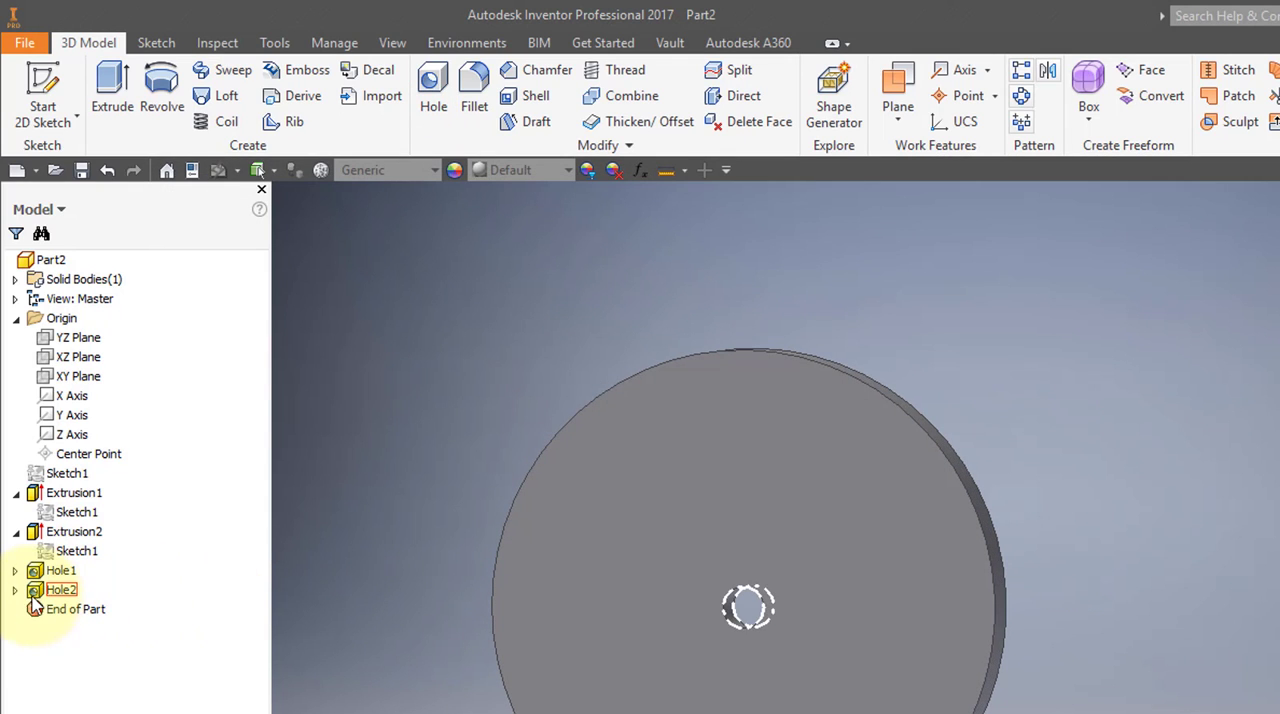
{"action": "left_click", "coordinate": [15, 590]}
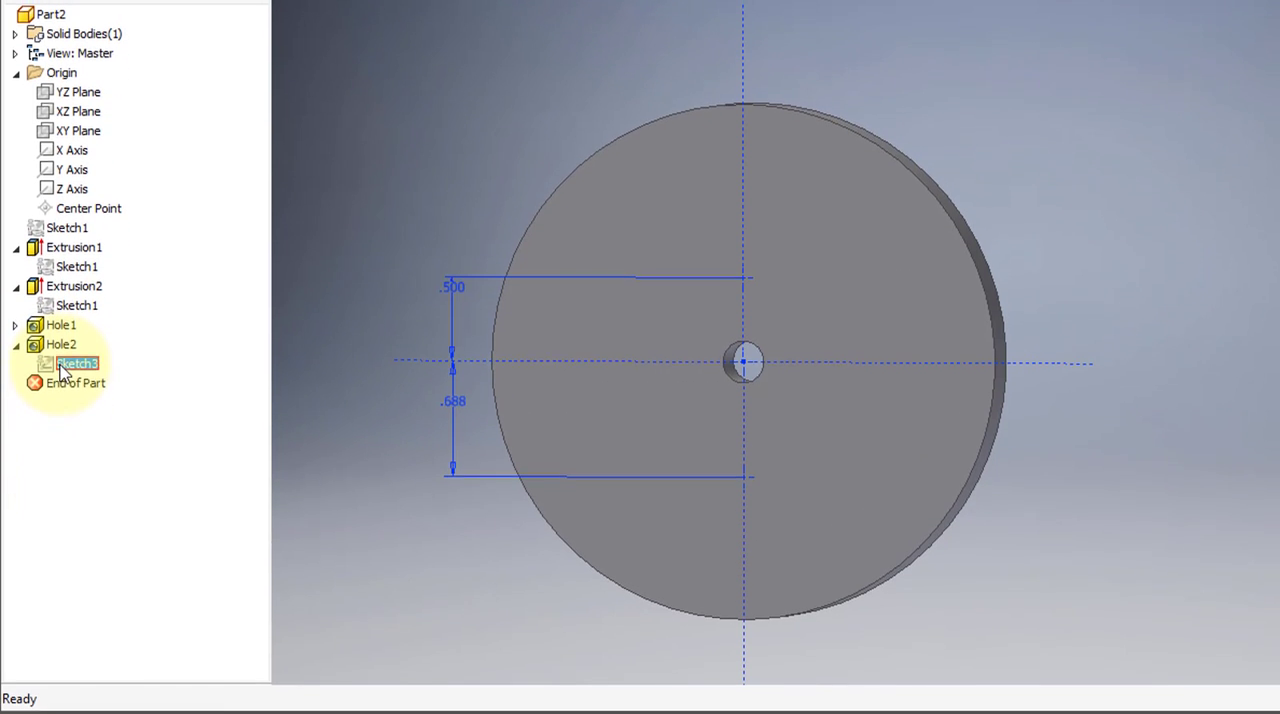
{"action": "right_click", "coordinate": [70, 610]}
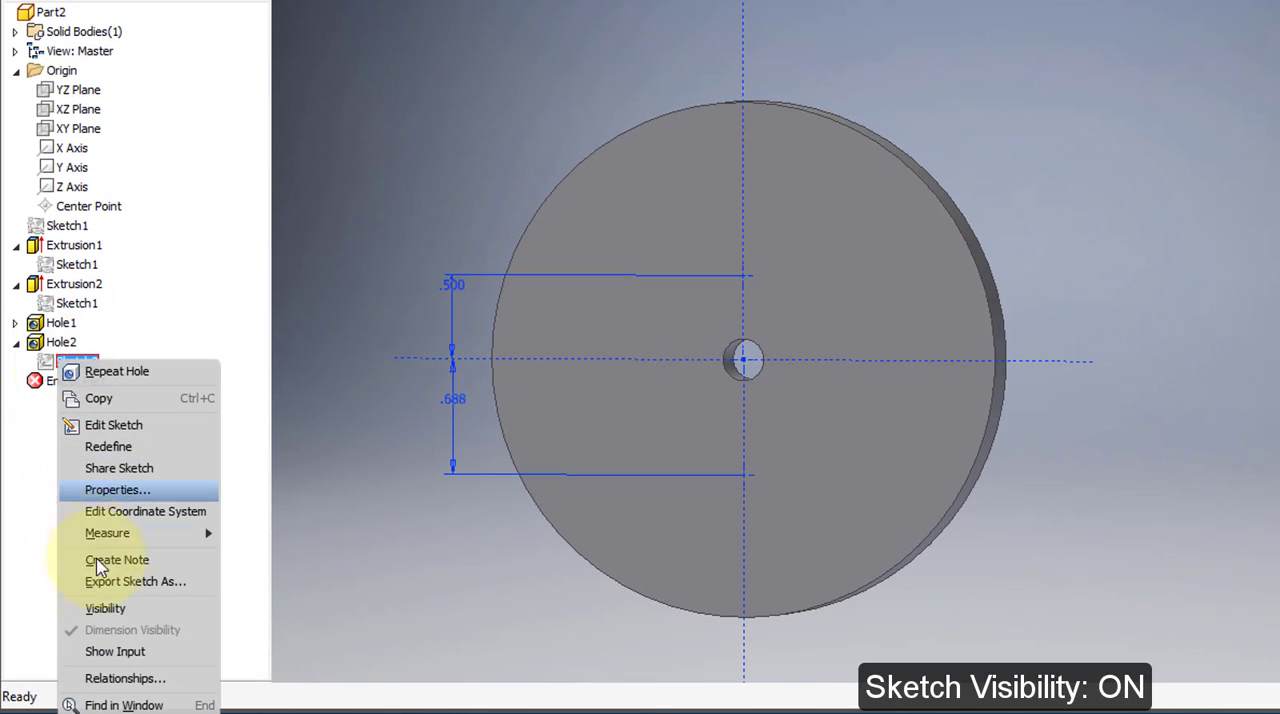
{"action": "left_click", "coordinate": [105, 608]}
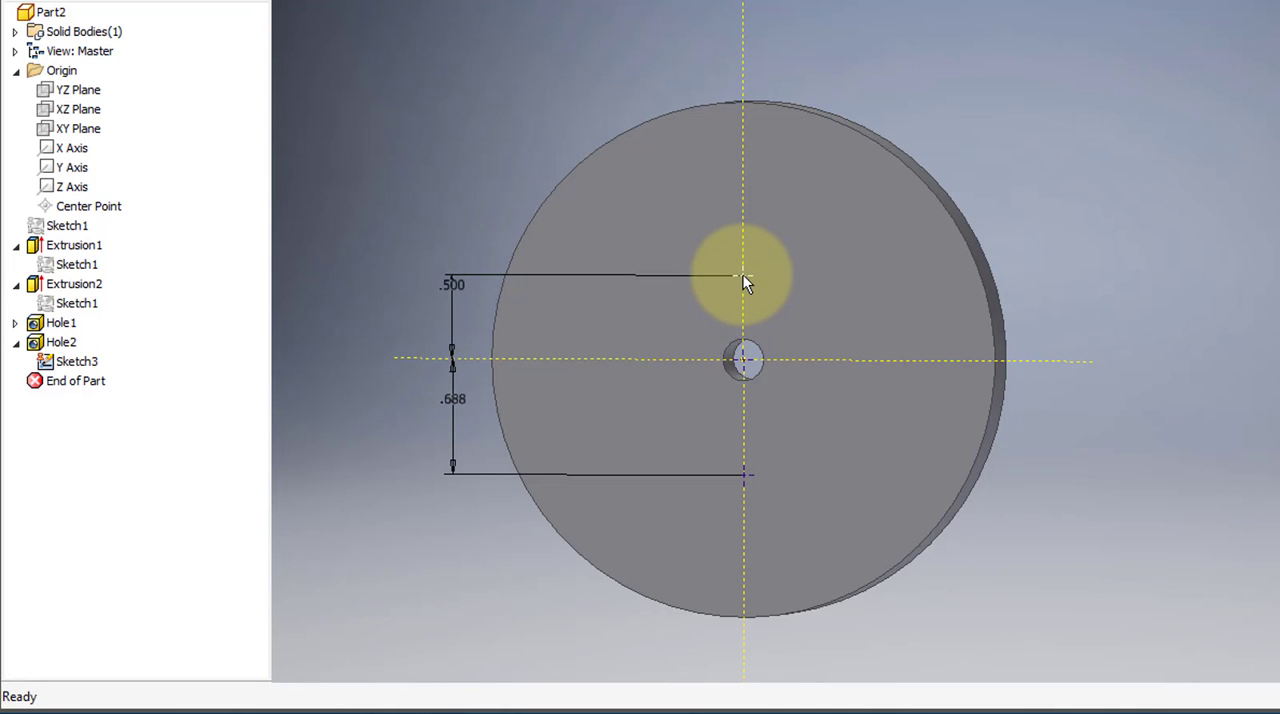
Create a countersunk Through All hole at the upper sketch point with a 0.25 in diameter and a 0.344 in, 82 deg countersink.
{"action": "left_click", "coordinate": [743, 276]}
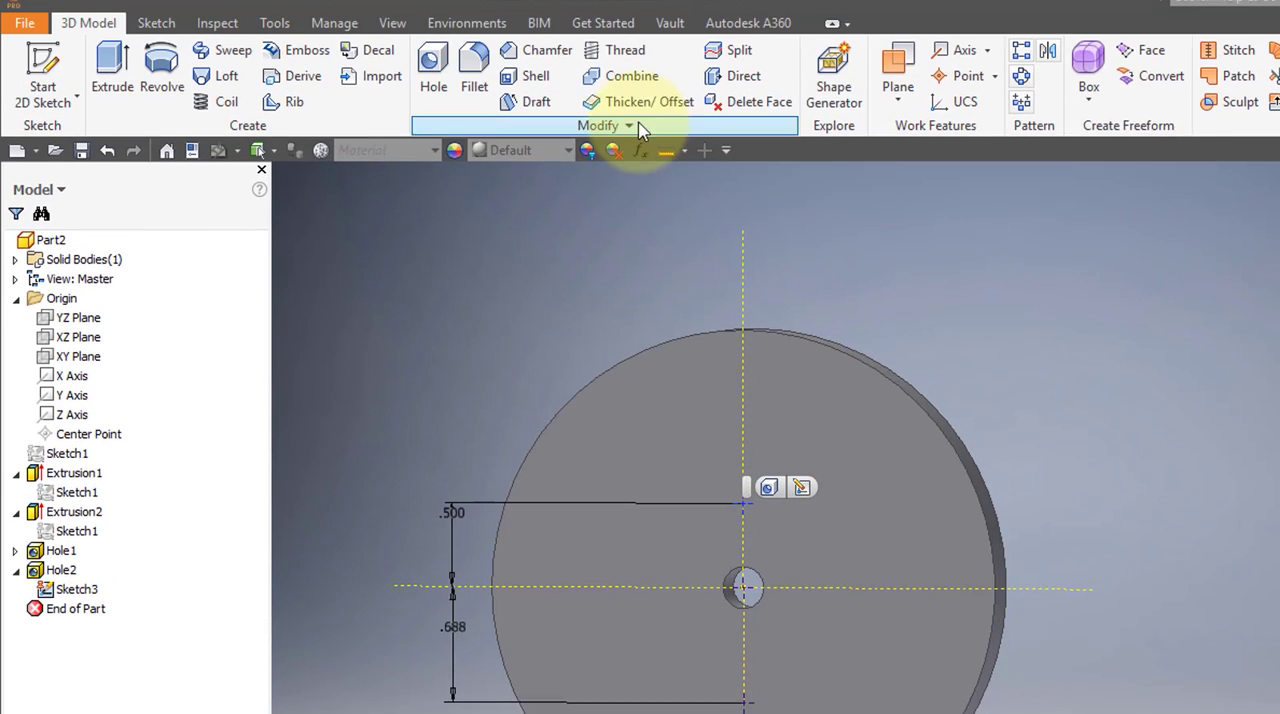
{"action": "left_click", "coordinate": [434, 74]}
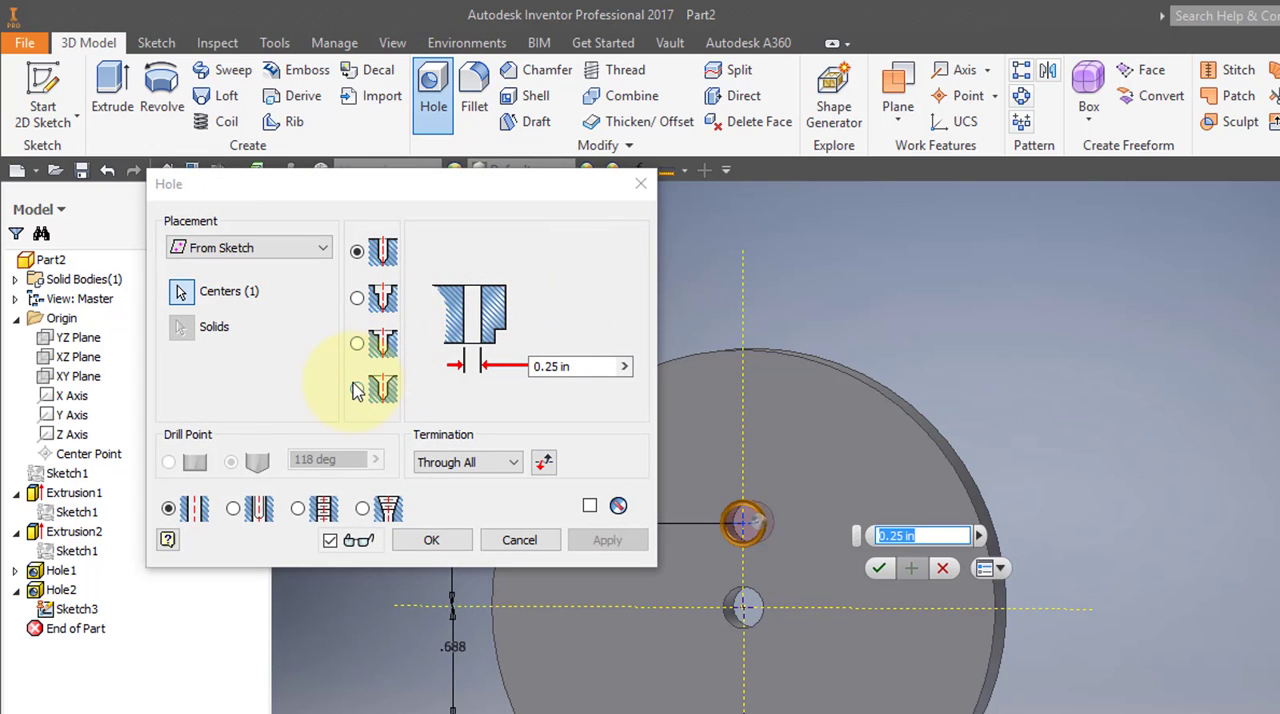
{"action": "left_click", "coordinate": [358, 390]}
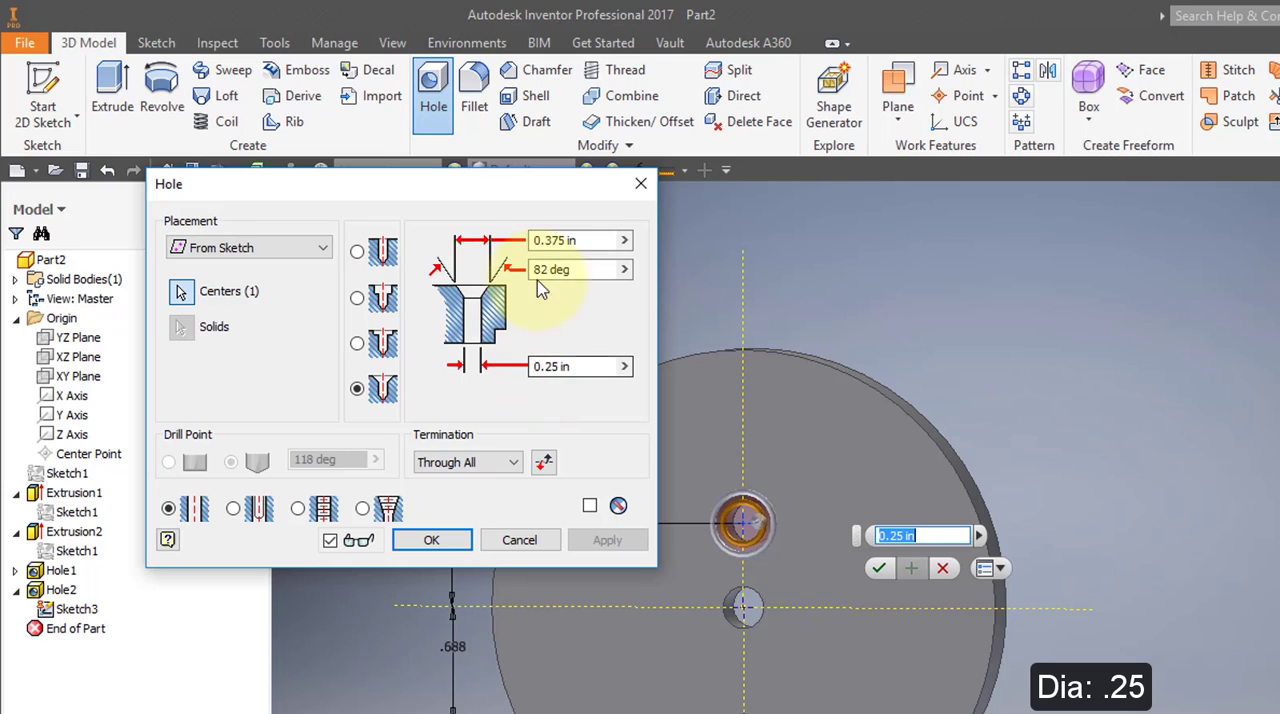
{"action": "left_click", "coordinate": [556, 241]}
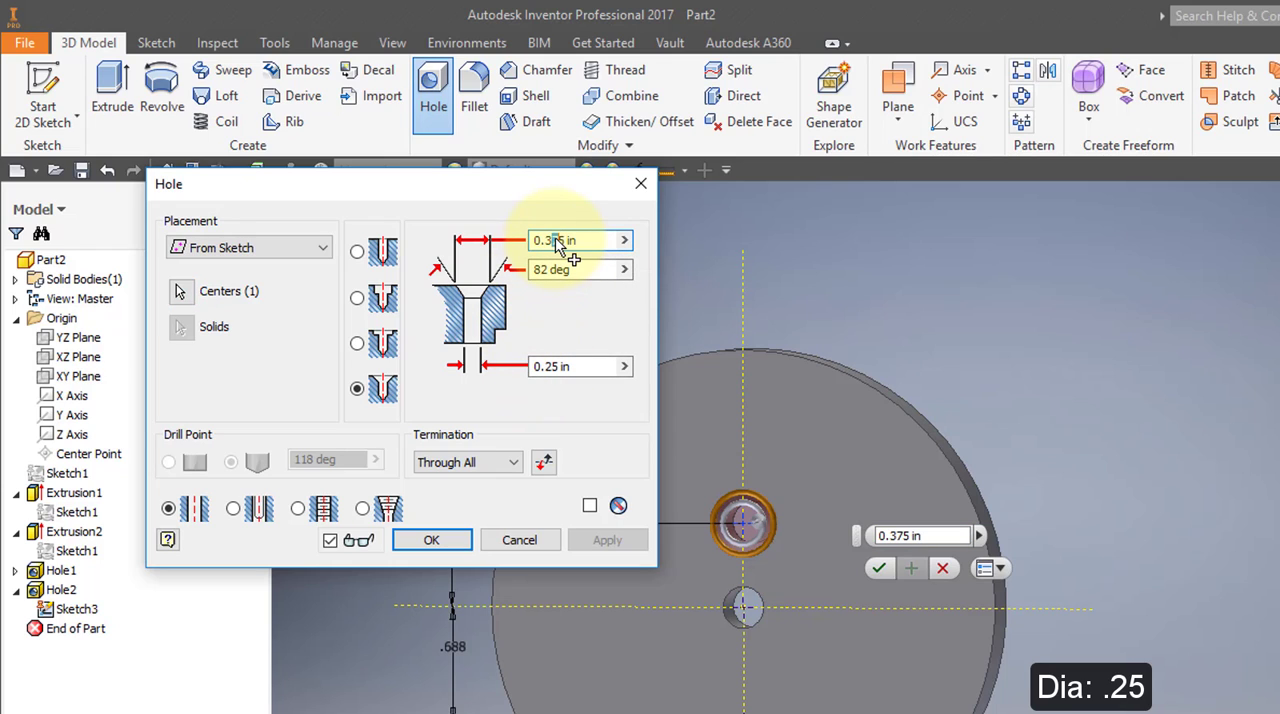
{"action": "left_click_drag", "start_coordinate": [564, 245], "coordinate": [567, 248]}
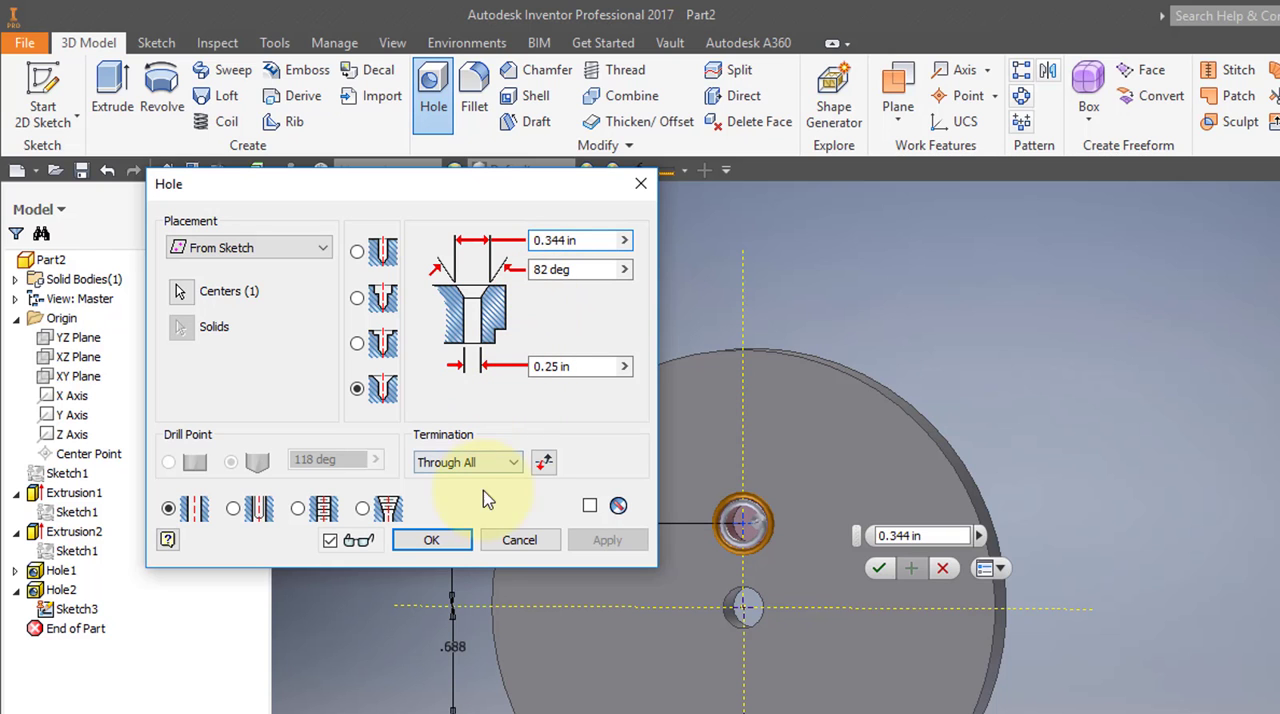
{"action": "left_click", "coordinate": [453, 548]}
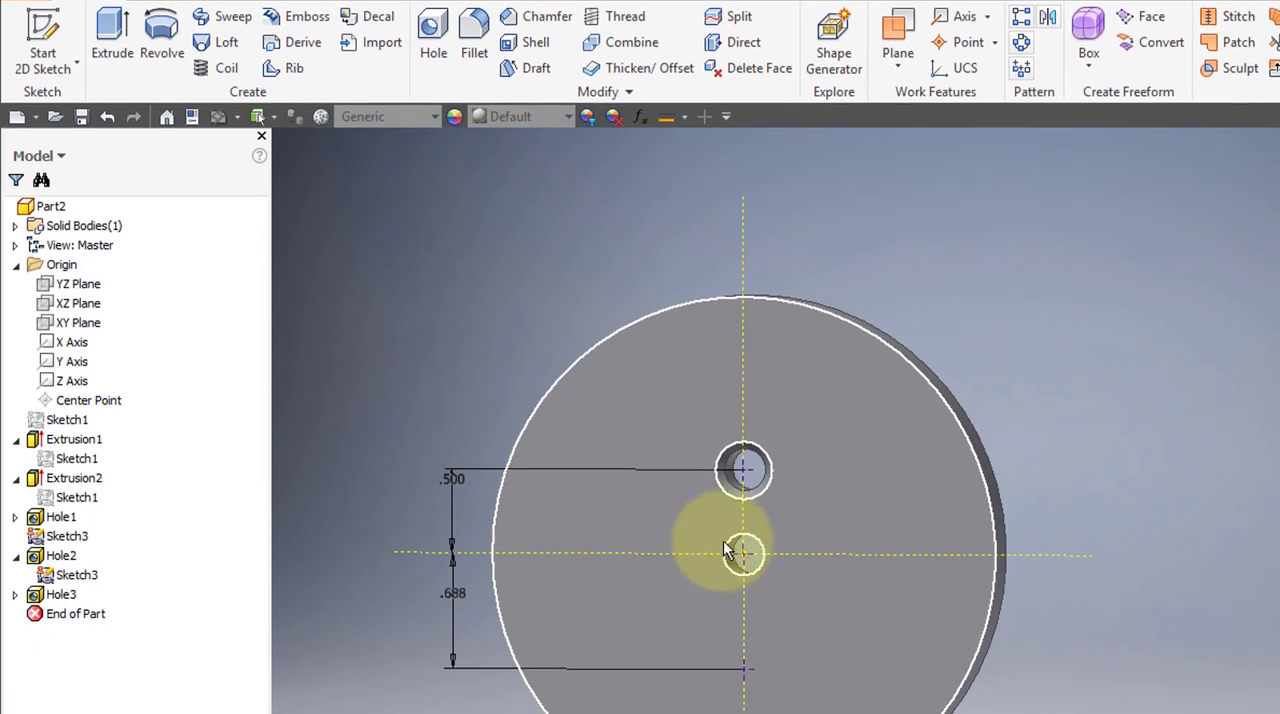
Create a simple drilled hole at the lower sketch point with Distance termination, a 0.19 in diameter and a .22 in depth.
{"action": "left_click", "coordinate": [748, 672]}
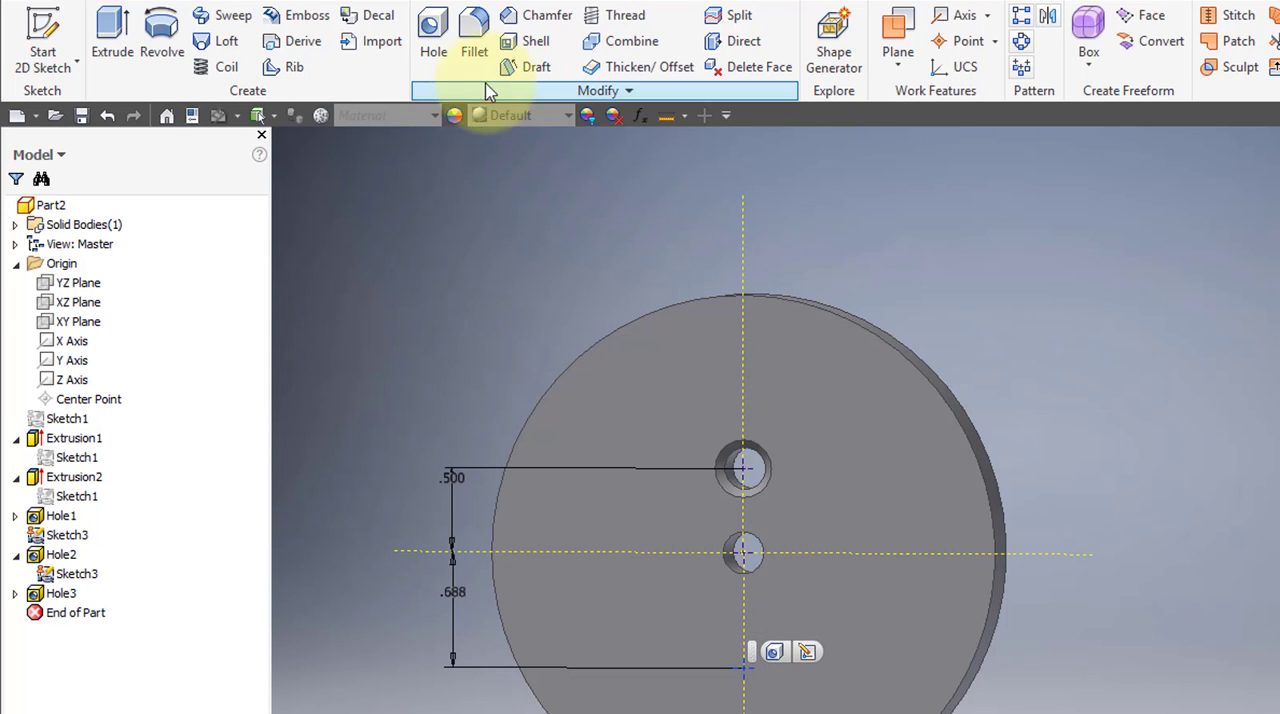
{"action": "left_click", "coordinate": [433, 35]}
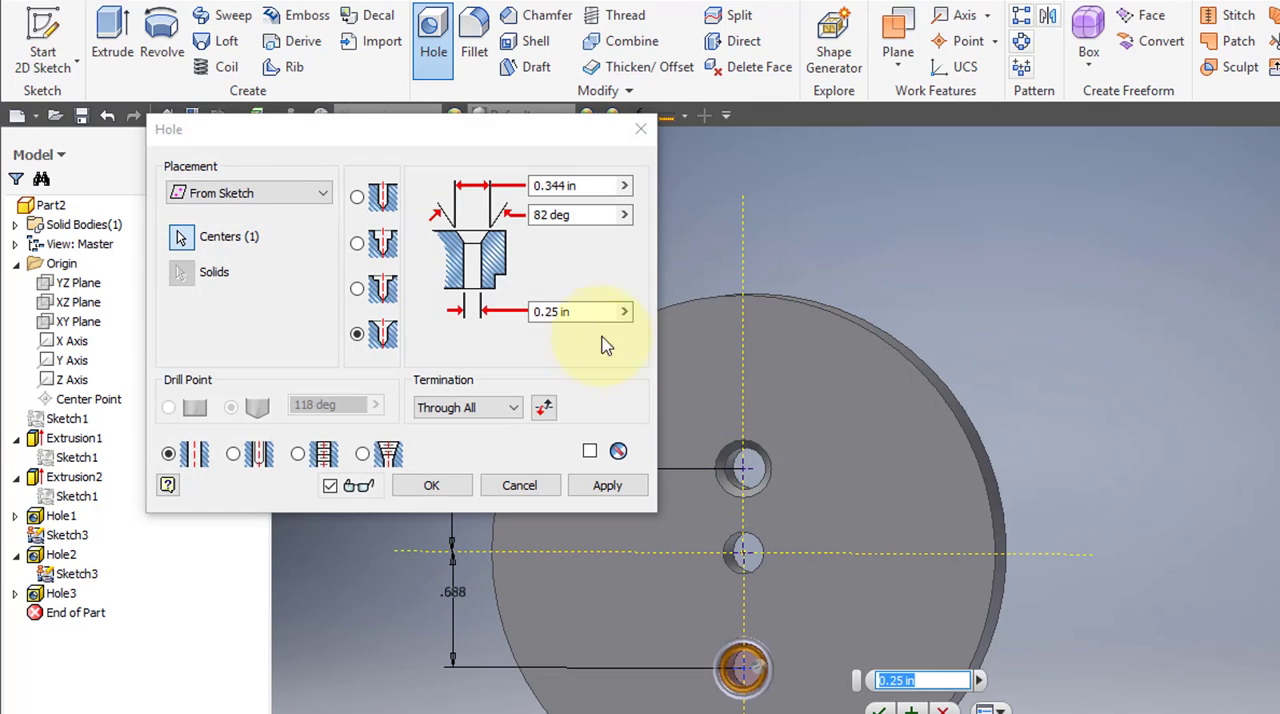
{"action": "left_click", "coordinate": [358, 198]}
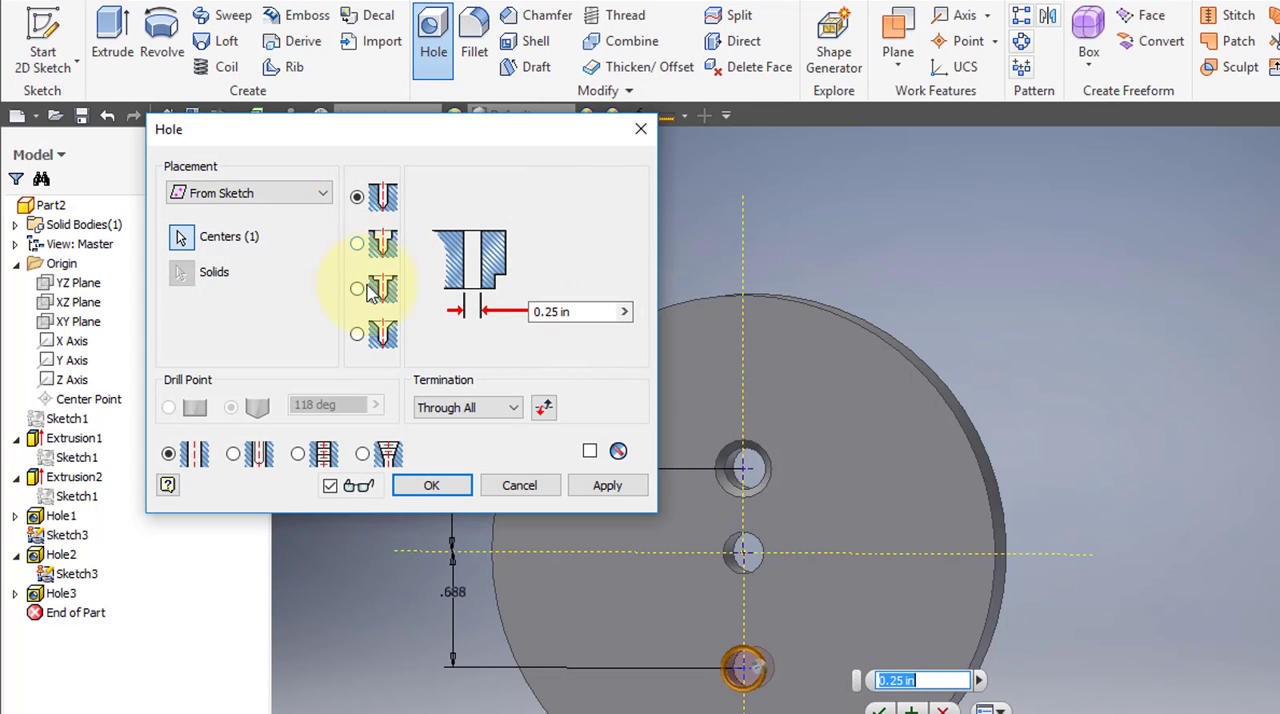
{"action": "left_click", "coordinate": [512, 408]}
{"action": "left_click", "coordinate": [503, 428]}
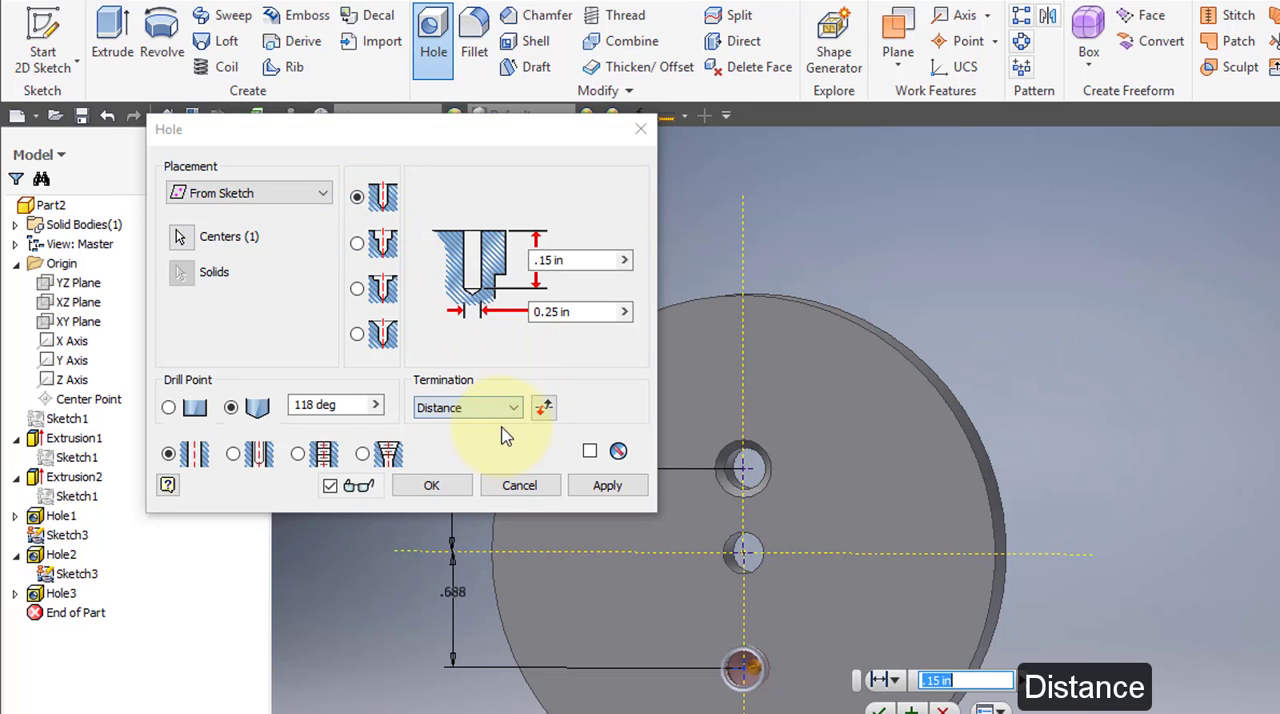
{"action": "left_click", "coordinate": [546, 314]}
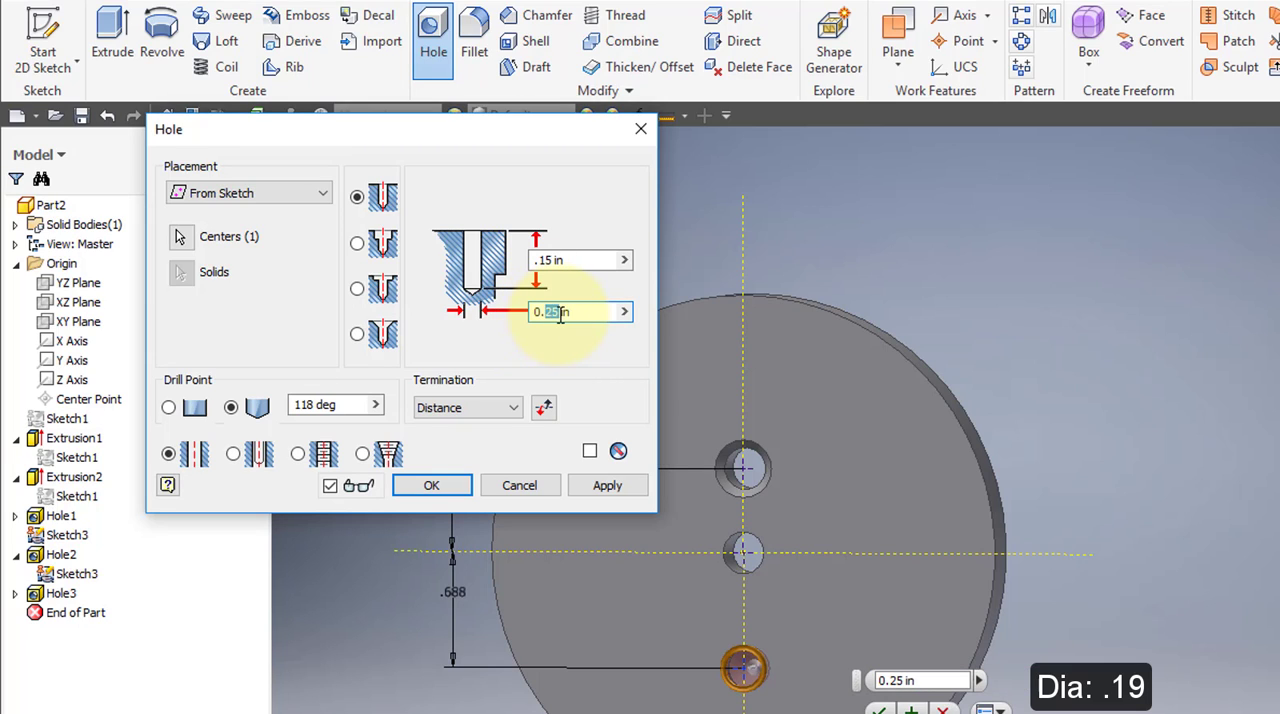
{"action": "type", "text": "0.19"}
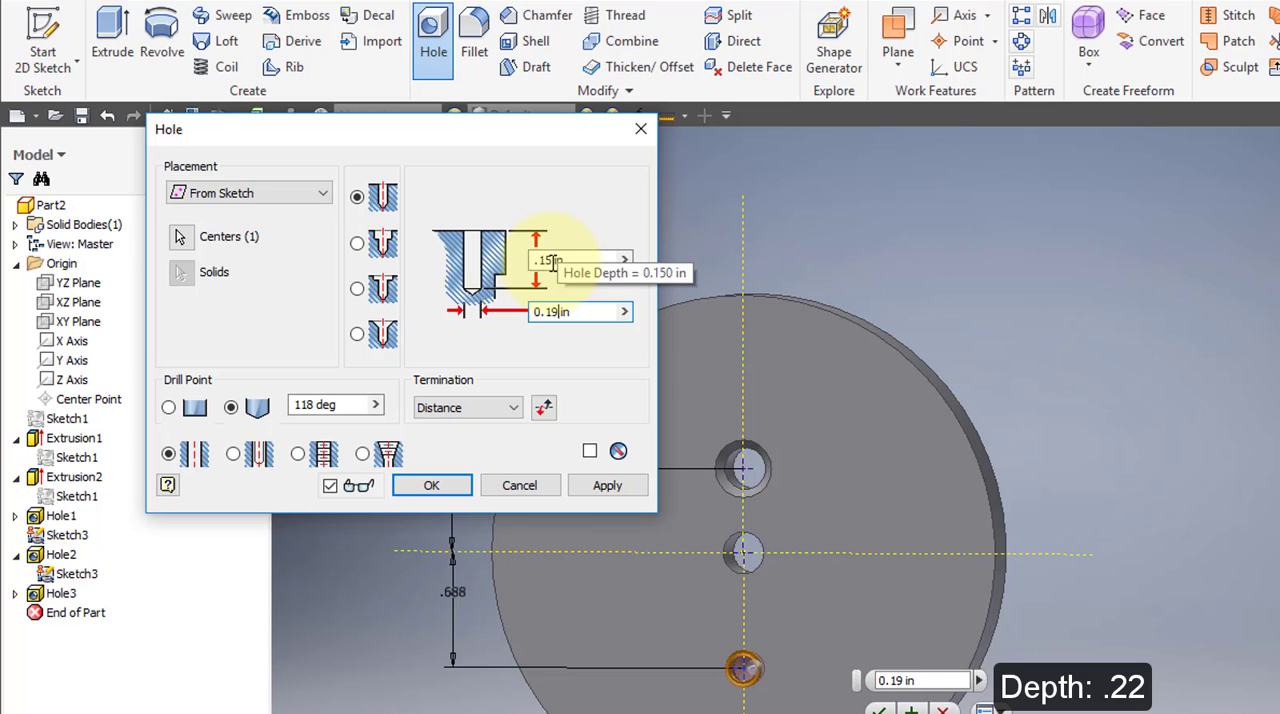
{"action": "left_click", "coordinate": [553, 261]}
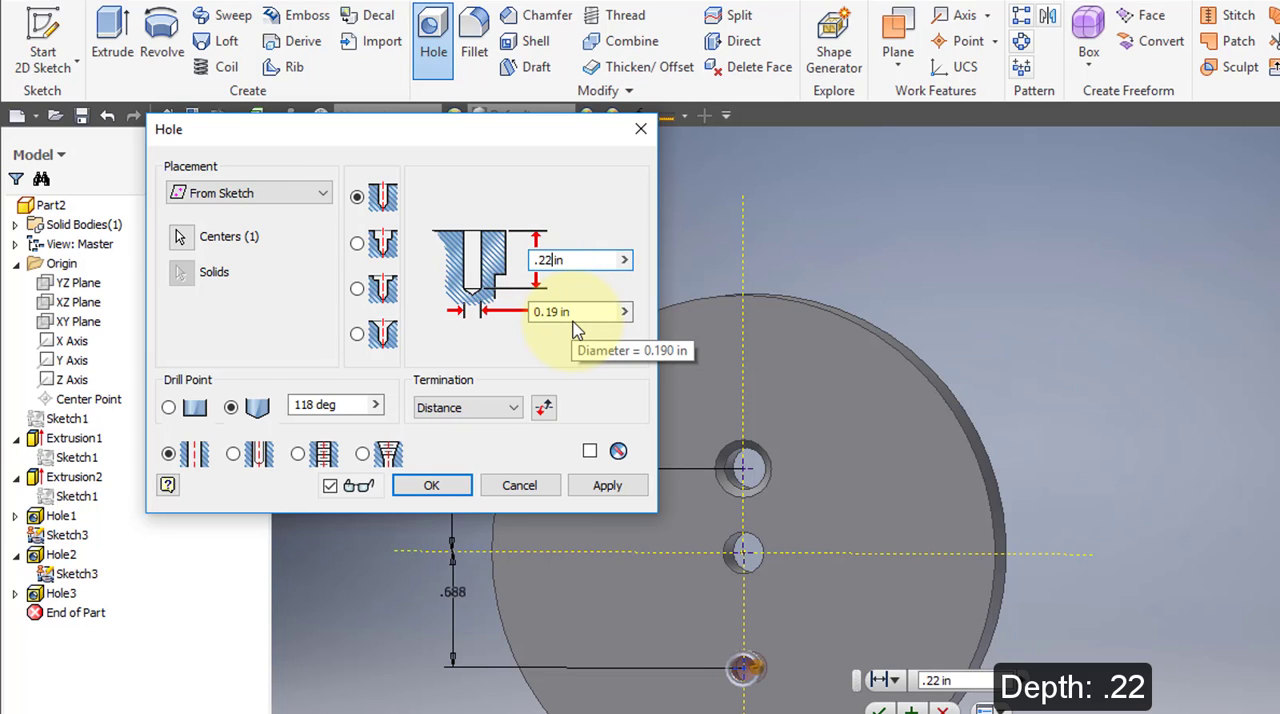
{"action": "left_click", "coordinate": [431, 485]}
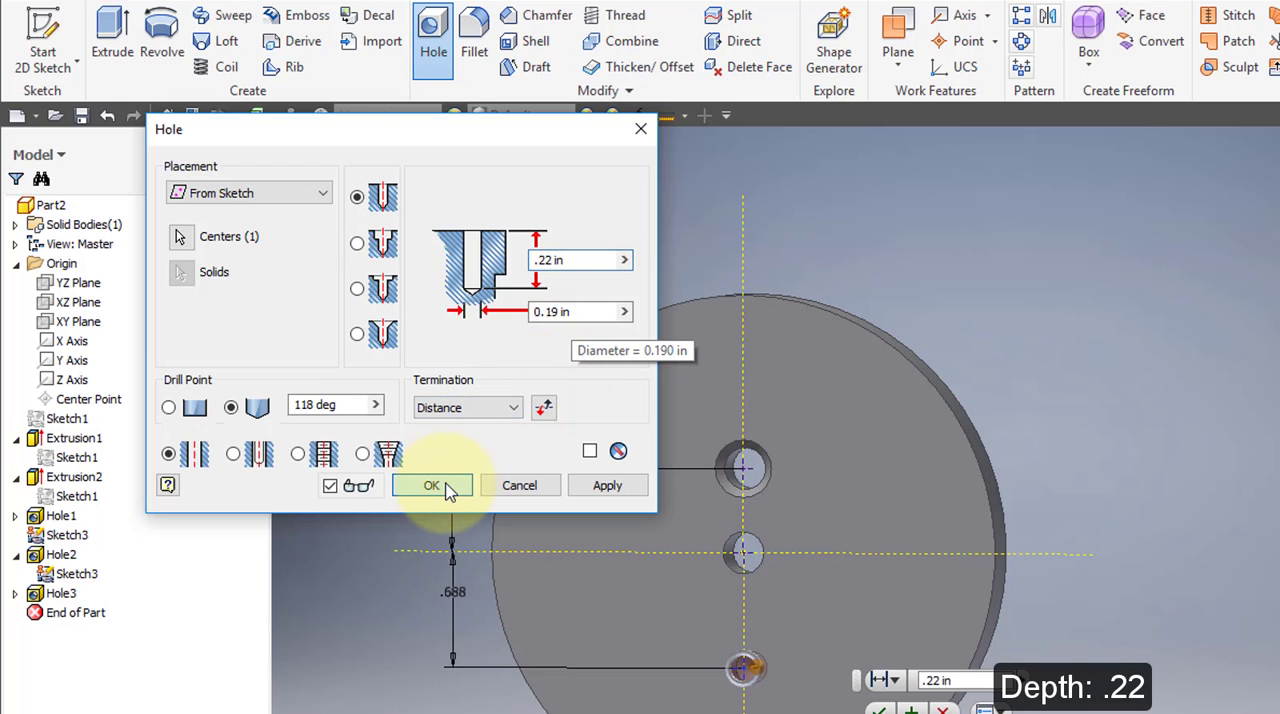
Fillet the front and back outer circular edges of the disc with a 0.03 in radius.
{"action": "middle_click_drag", "start_coordinate": [642, 473], "coordinate": [746, 491], "text": "shift"}
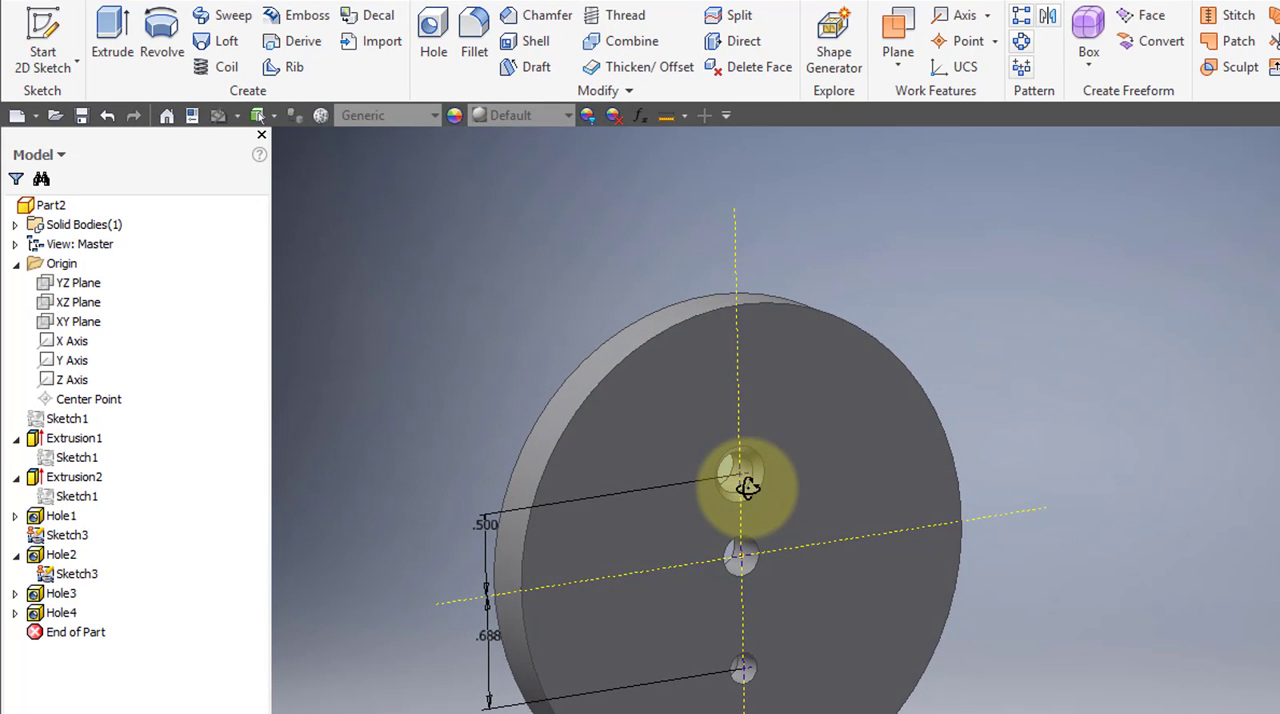
{"action": "left_click", "coordinate": [474, 40]}
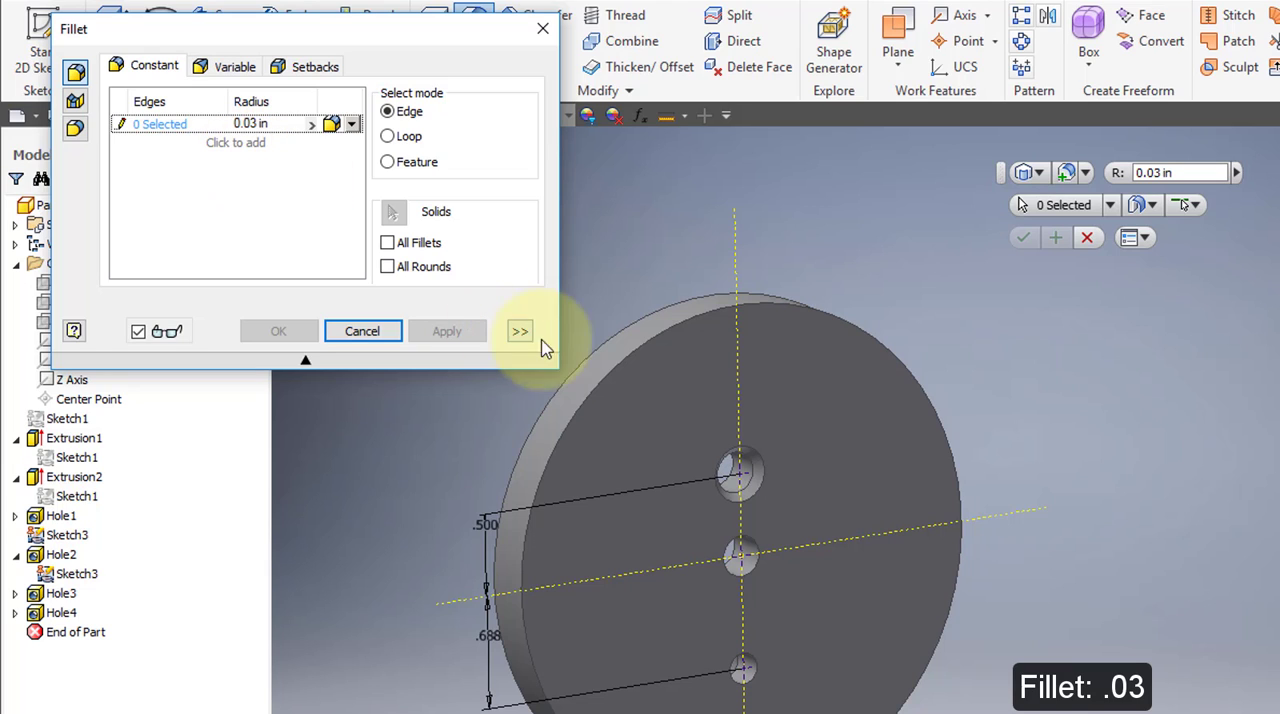
{"action": "left_click", "coordinate": [682, 319]}
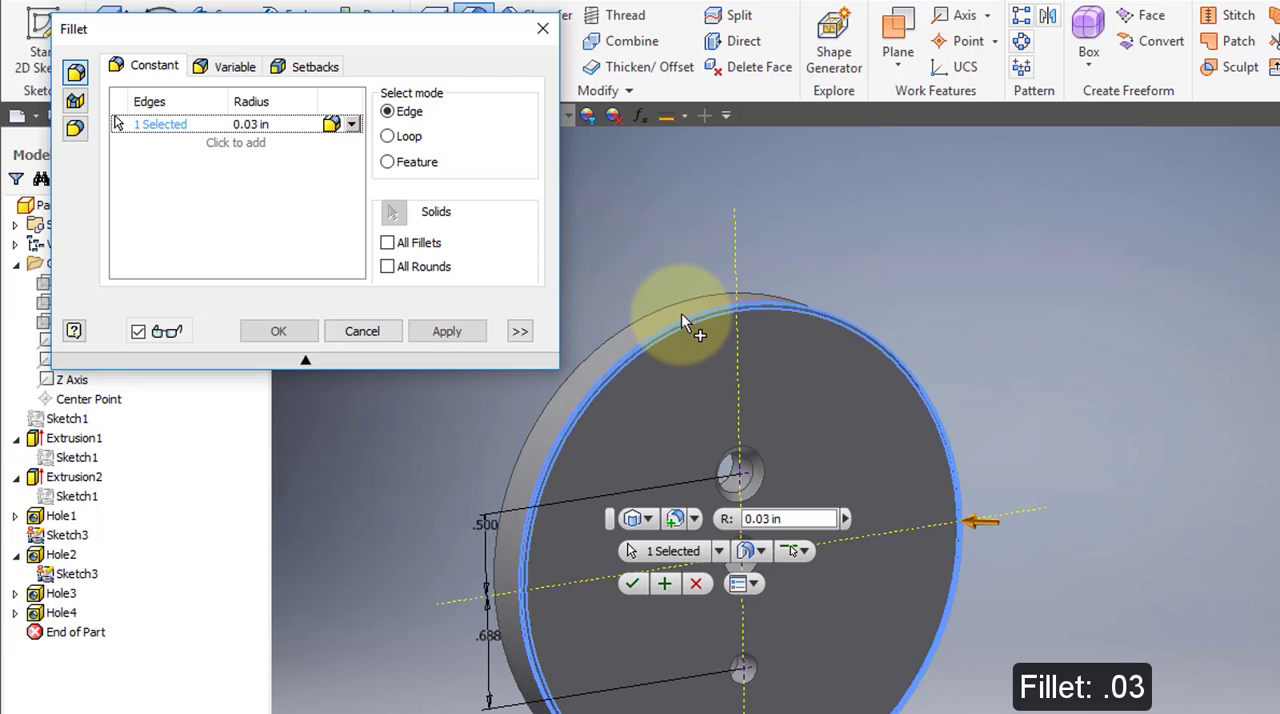
{"action": "left_click", "coordinate": [682, 298]}
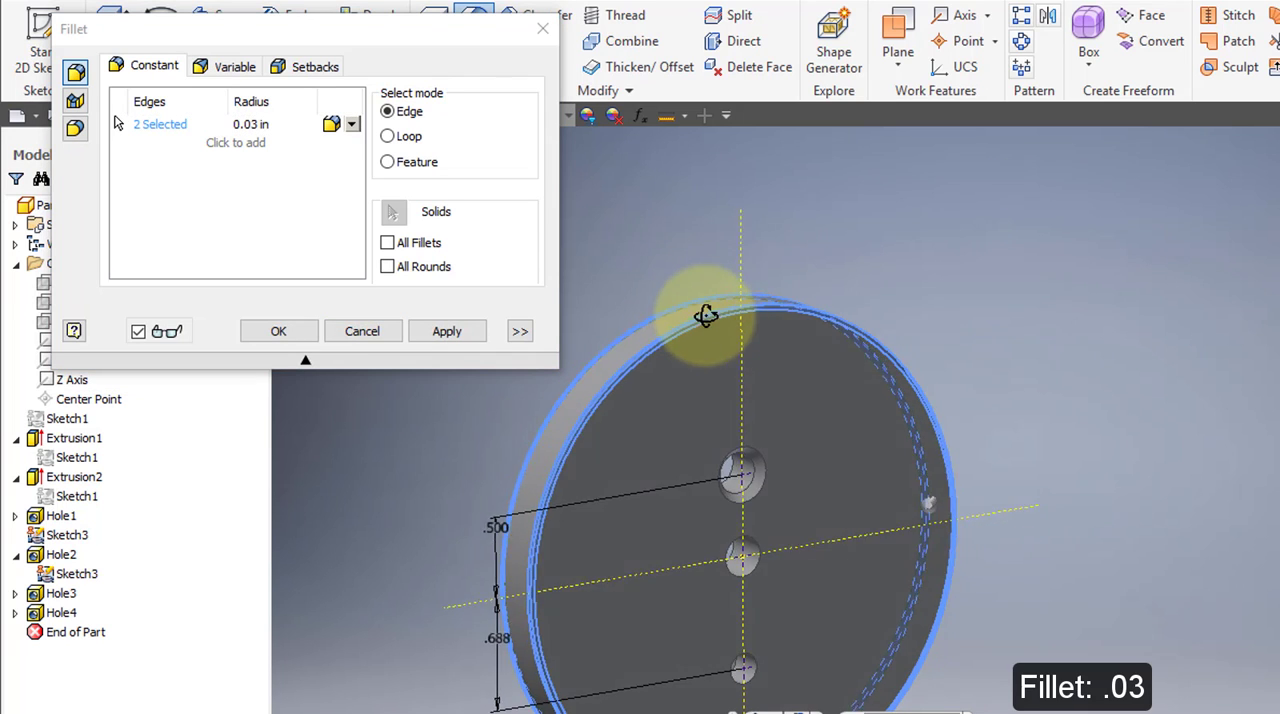
{"action": "middle_click_drag", "start_coordinate": [706, 314], "coordinate": [737, 349], "text": "shift"}
{"action": "left_click", "coordinate": [306, 331]}
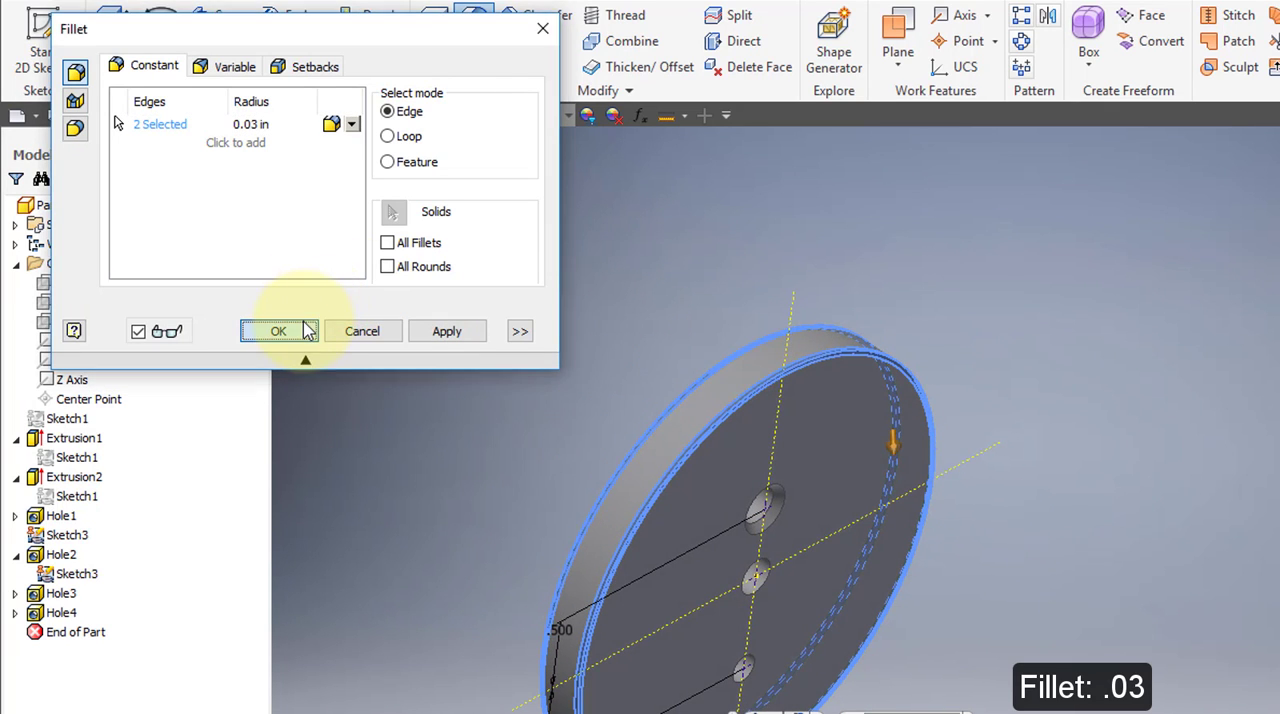
{"action": "middle_click_drag", "start_coordinate": [714, 351], "coordinate": [1016, 294], "text": "shift"}
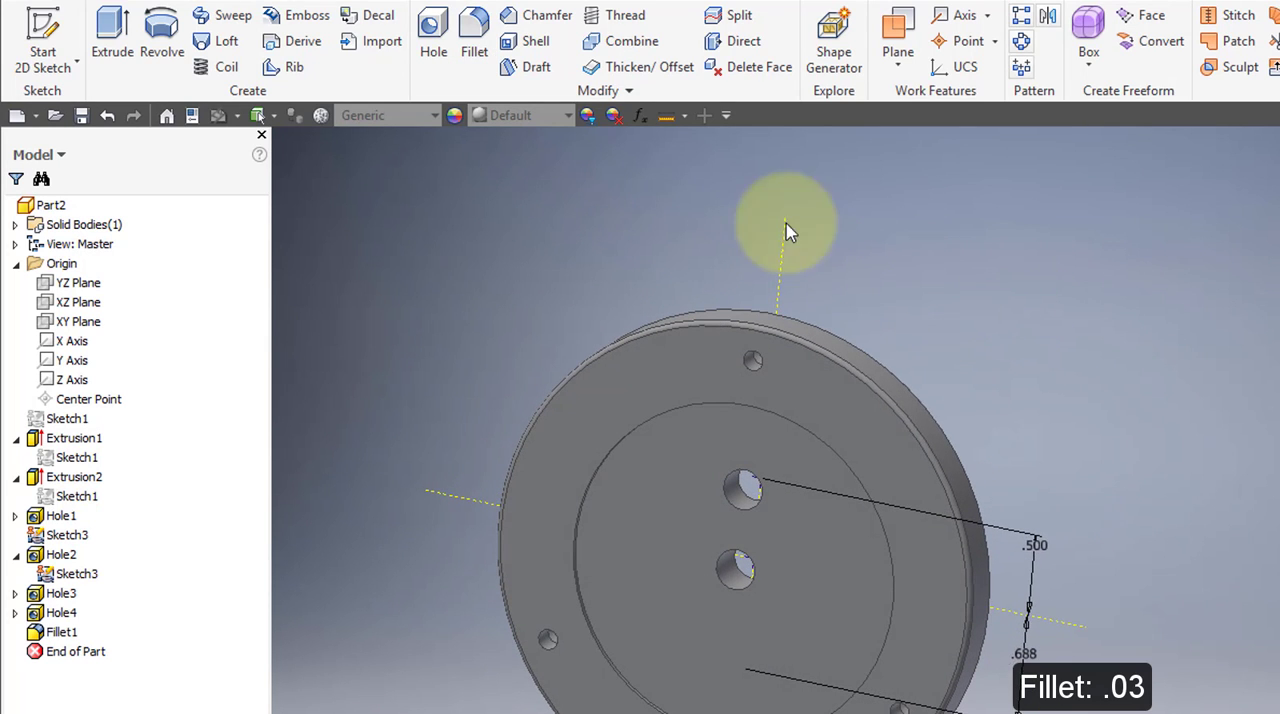
Set the title in the part's iProperties to 37 Upper Die Pressure Ring.
{"action": "left_click", "coordinate": [196, 116]}
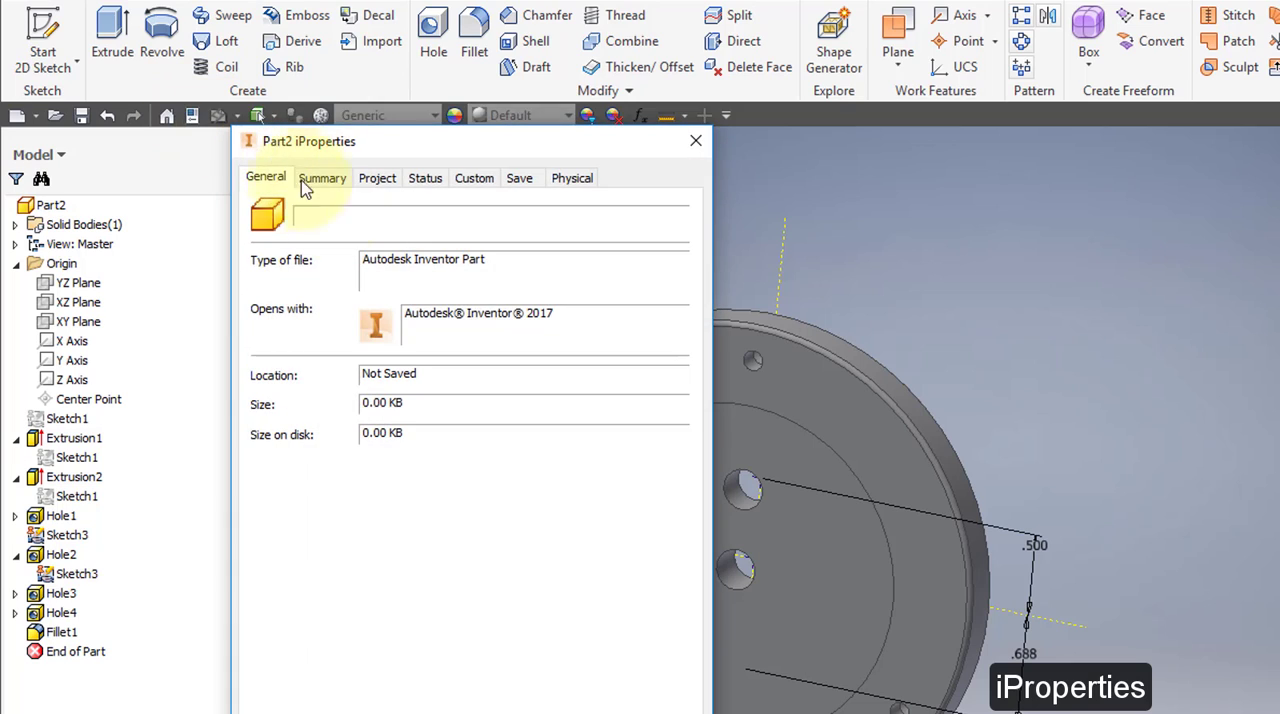
{"action": "left_click", "coordinate": [322, 178]}
{"action": "left_click", "coordinate": [410, 209]}
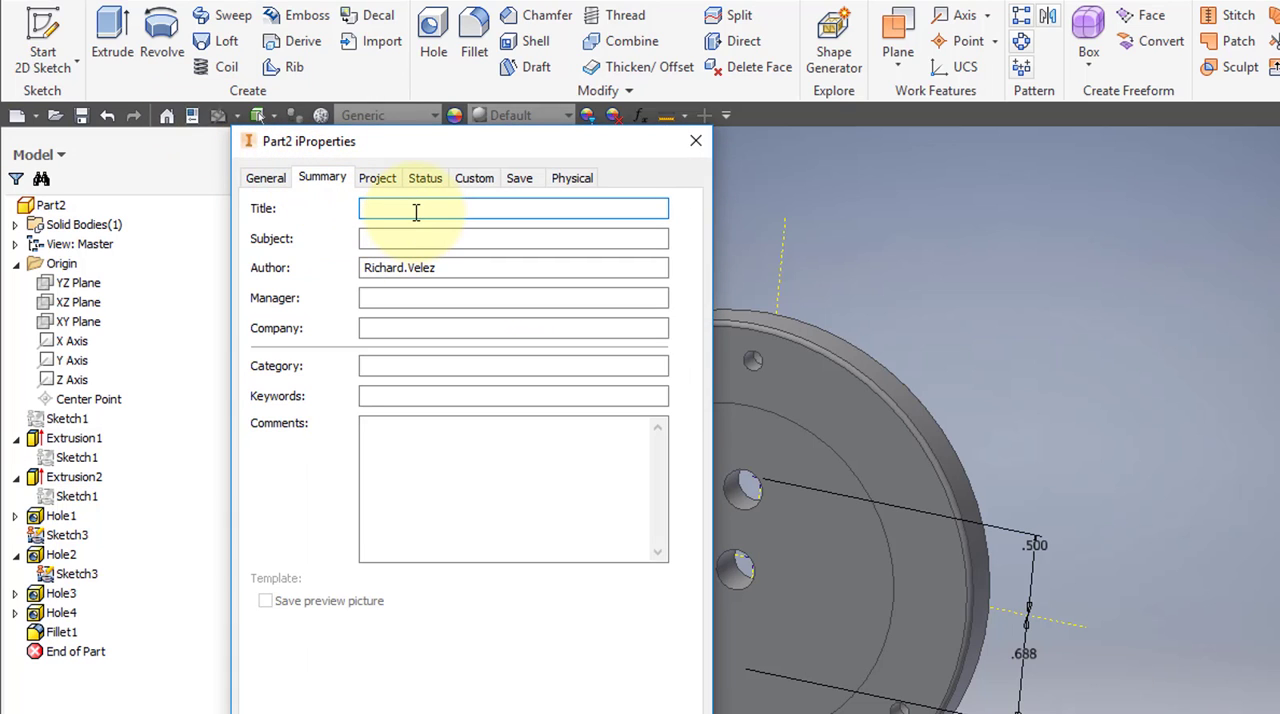
{"action": "type", "text": "37 Upper Die Pressure Ring"}
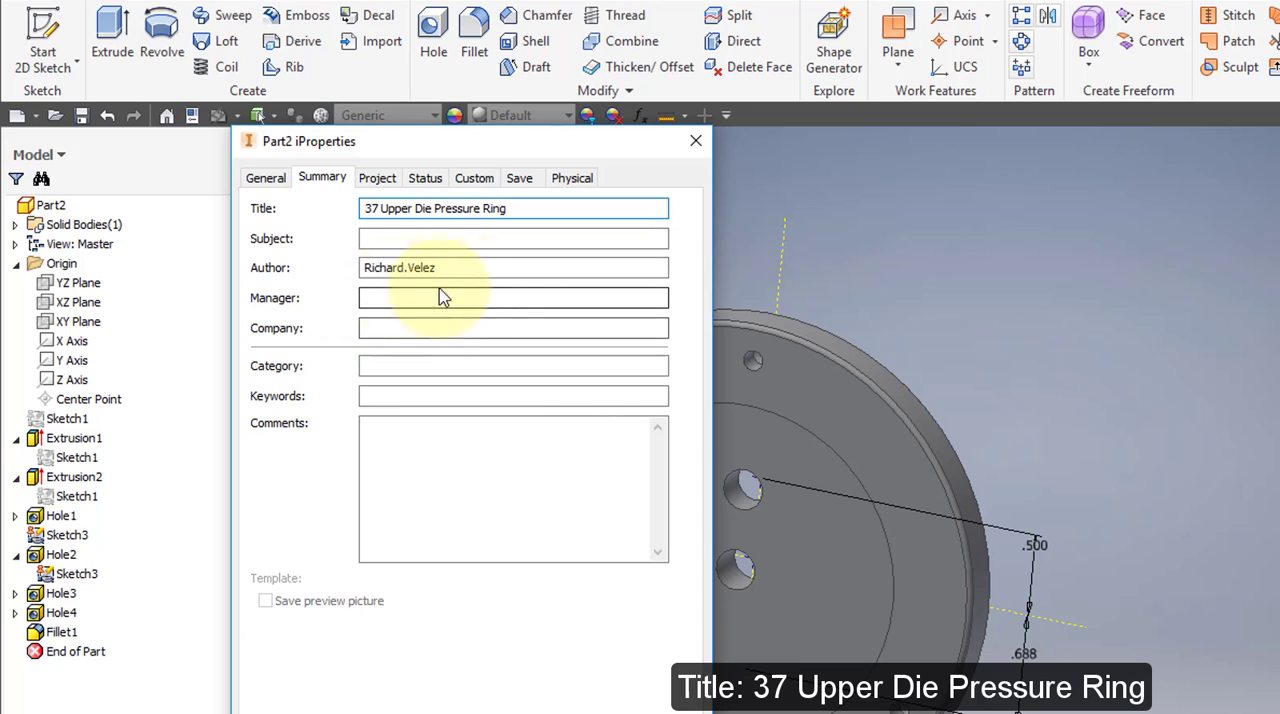
Set the part number to 37 and the description to Upper Die Pressure Ring in the project properties.
{"action": "left_click", "coordinate": [394, 186]}
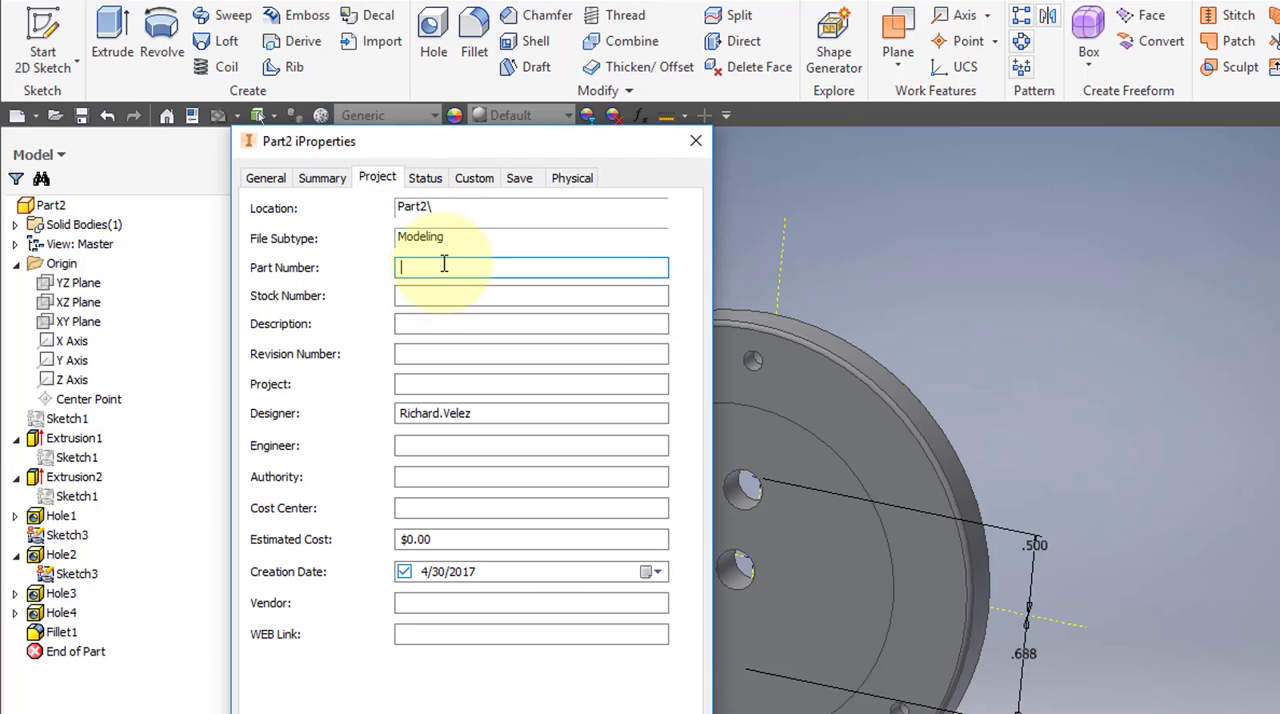
{"action": "type", "text": "37"}
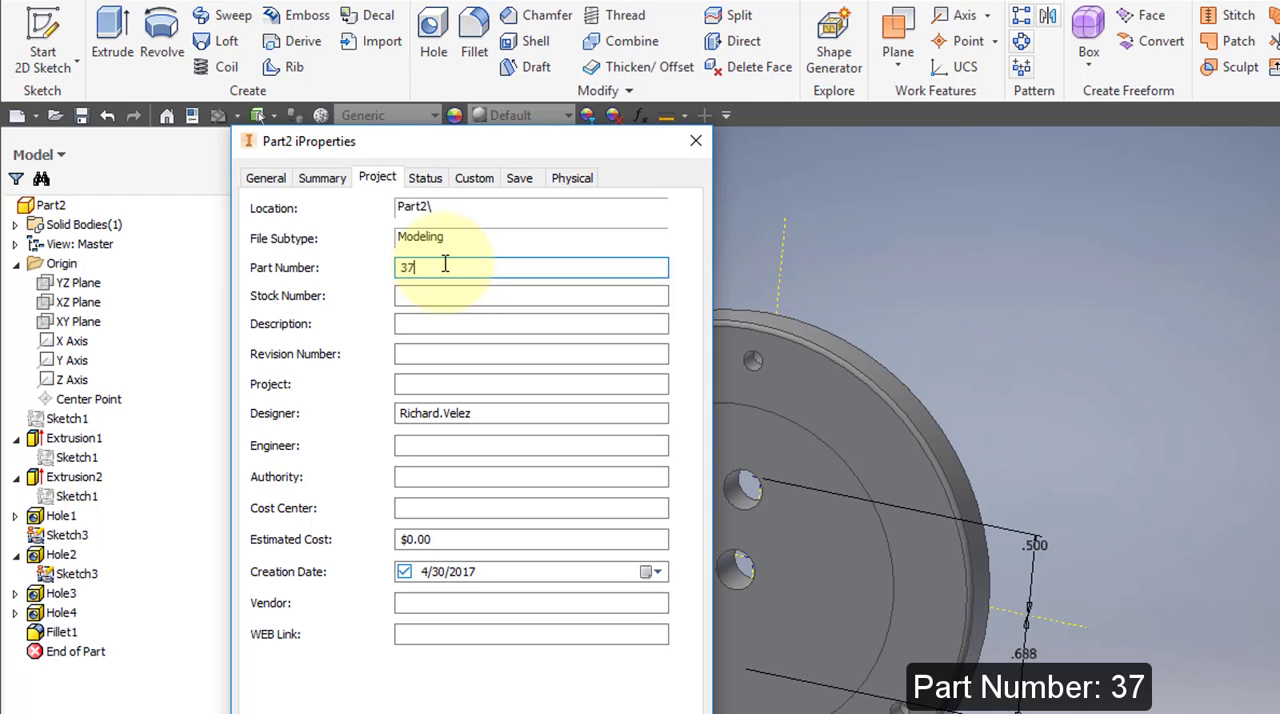
{"action": "left_click", "coordinate": [438, 321]}
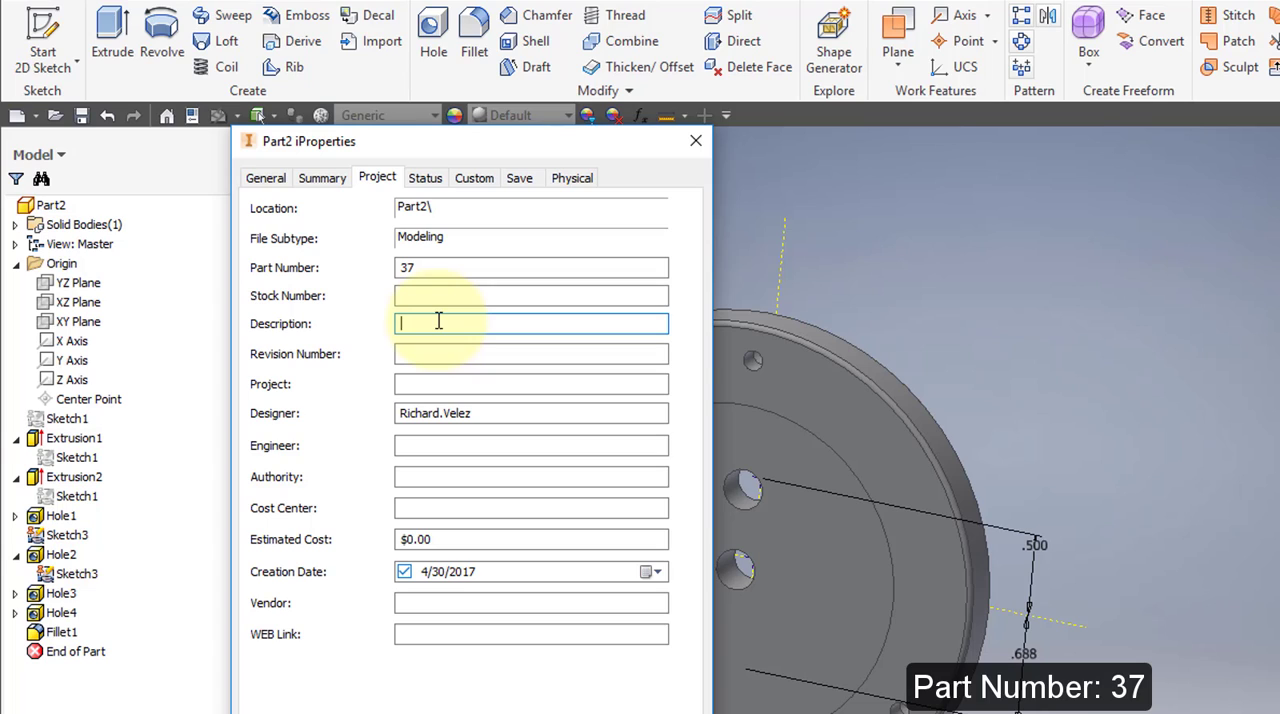
{"action": "type", "text": "Upper Die Pressure Ring"}
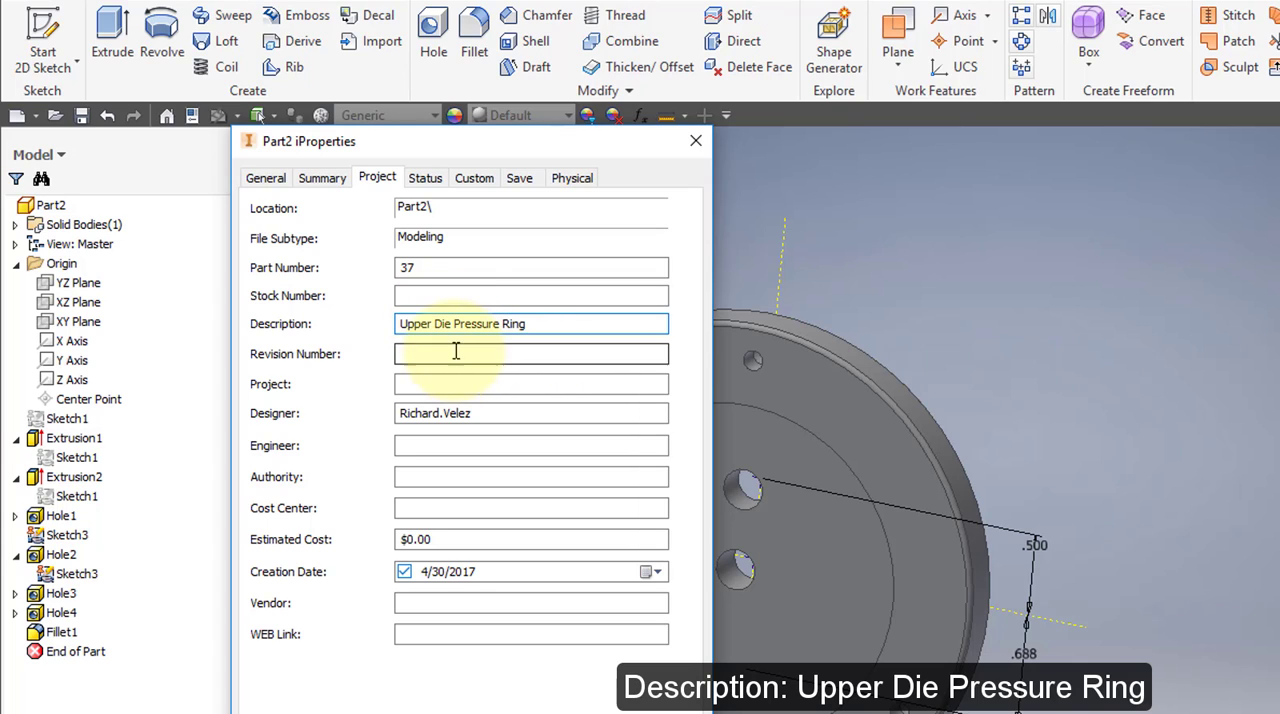
Assign Steel as the part's physical material and close the iProperties.
{"action": "left_click", "coordinate": [582, 180]}
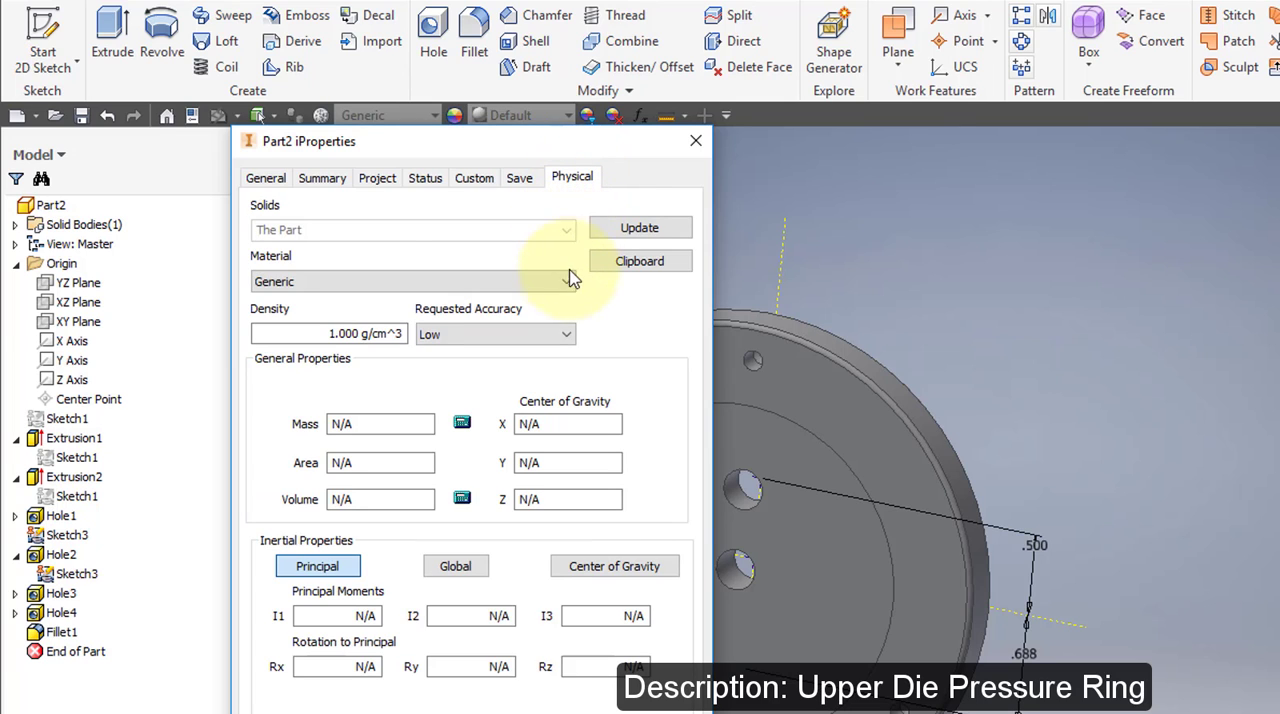
{"action": "left_click", "coordinate": [566, 280]}
{"action": "scroll", "coordinate": [465, 610], "scroll_direction": "down", "scroll_amount": 1}
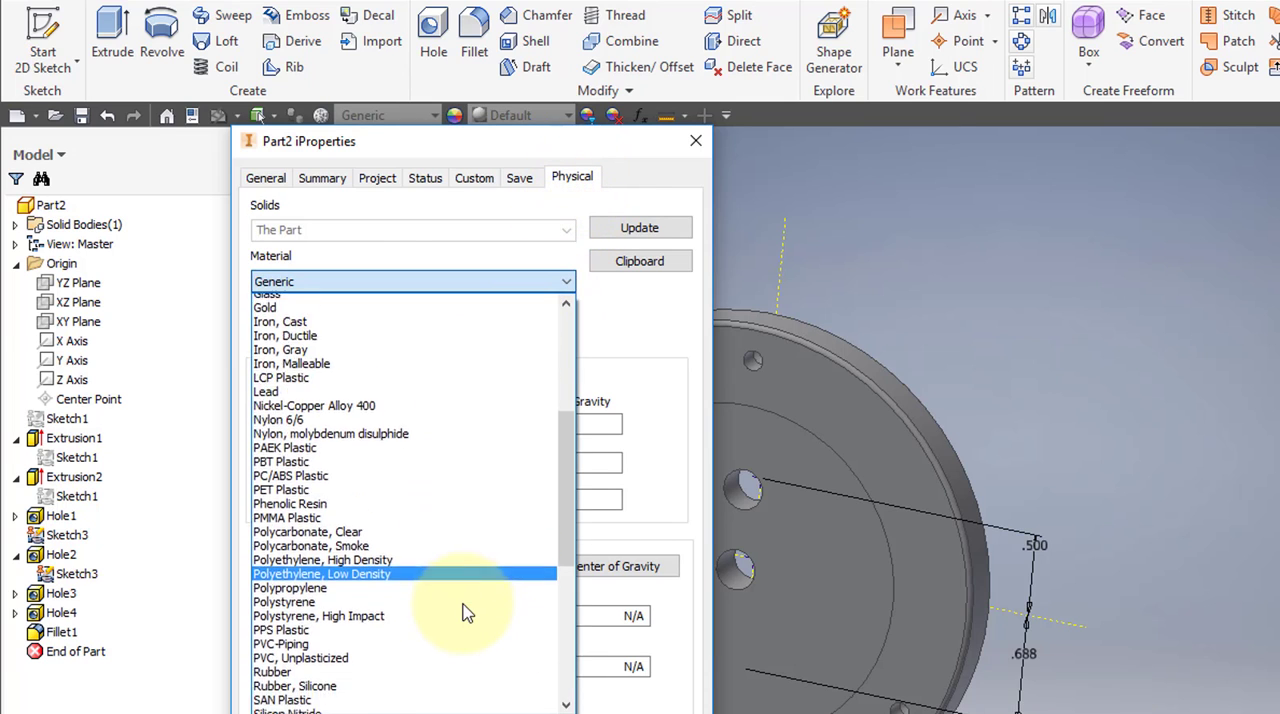
{"action": "scroll", "coordinate": [465, 610], "scroll_direction": "down", "scroll_amount": 6}
{"action": "left_click", "coordinate": [370, 548]}
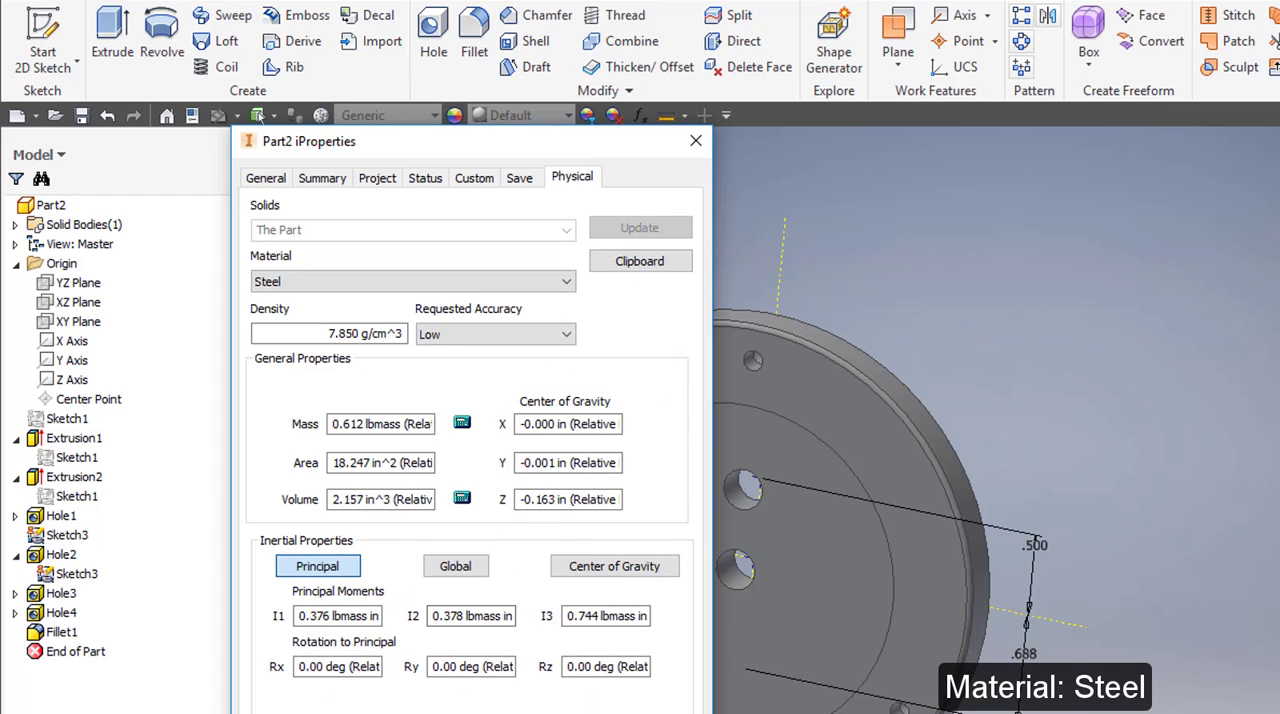
{"action": "key", "text": "Return"}
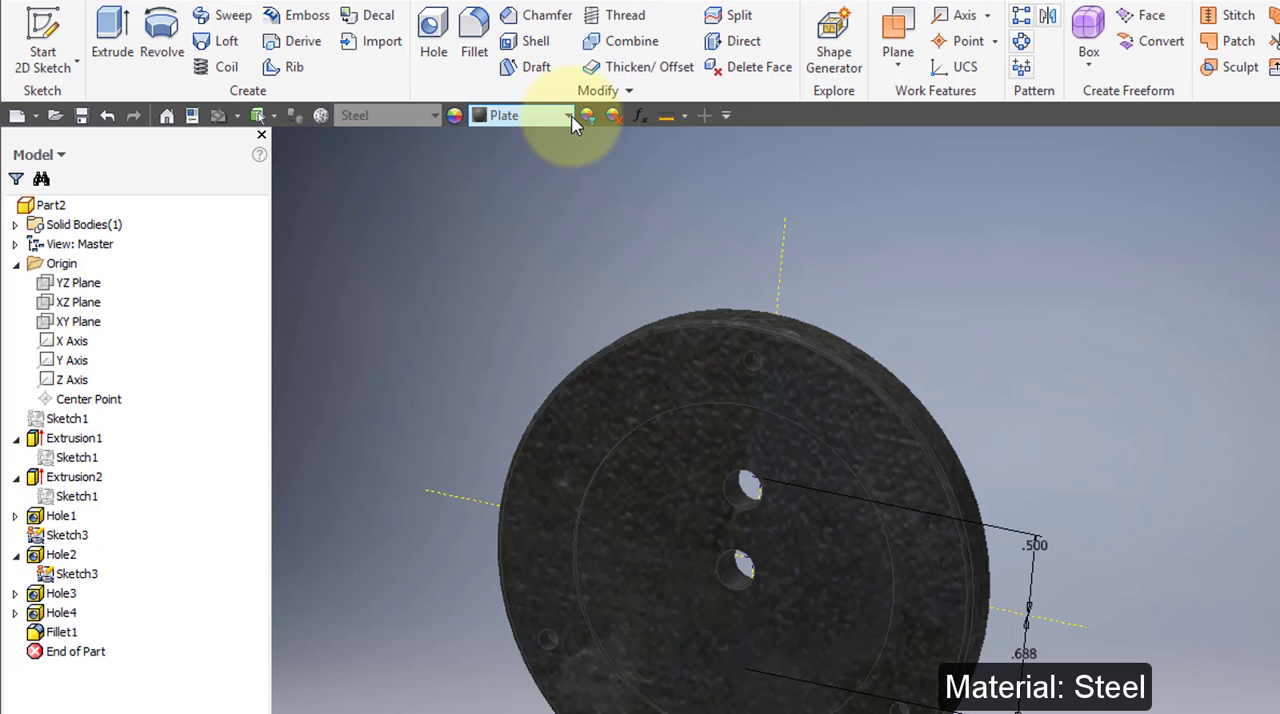
Change the part's appearance to Steel - Polished.
{"action": "left_click", "coordinate": [572, 119]}
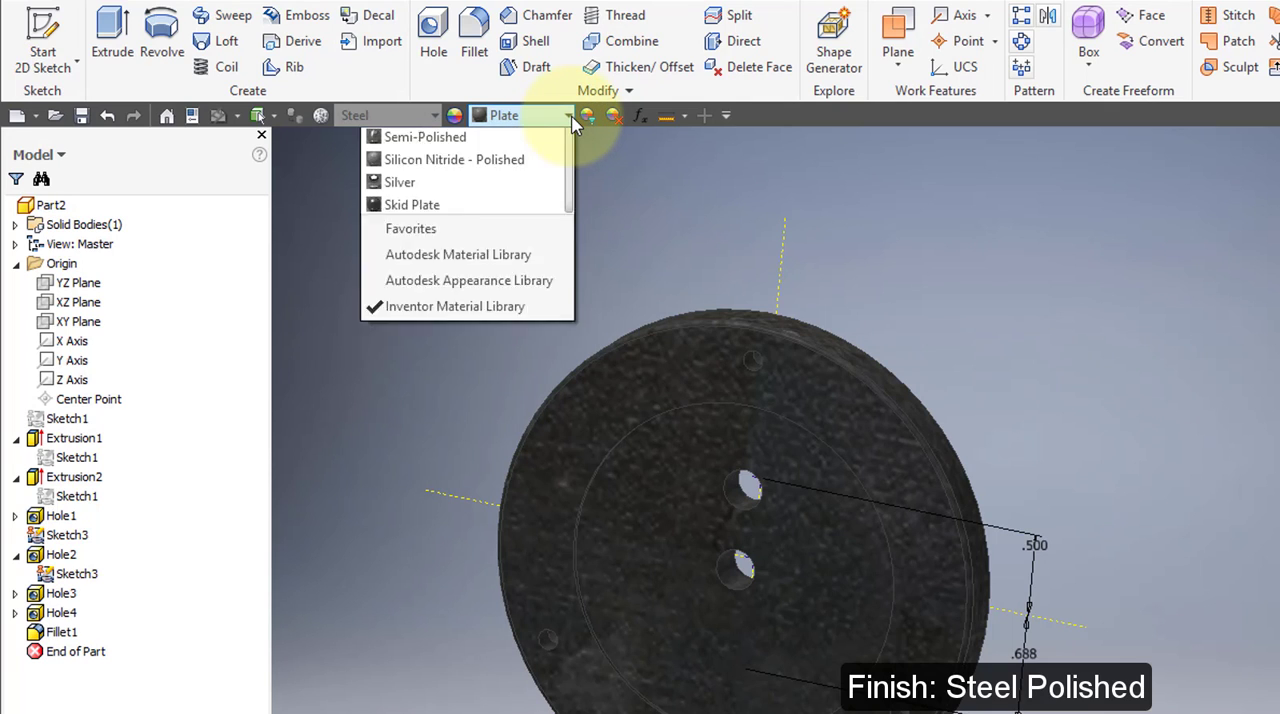
{"action": "scroll", "coordinate": [517, 571], "scroll_direction": "down", "scroll_amount": 3}
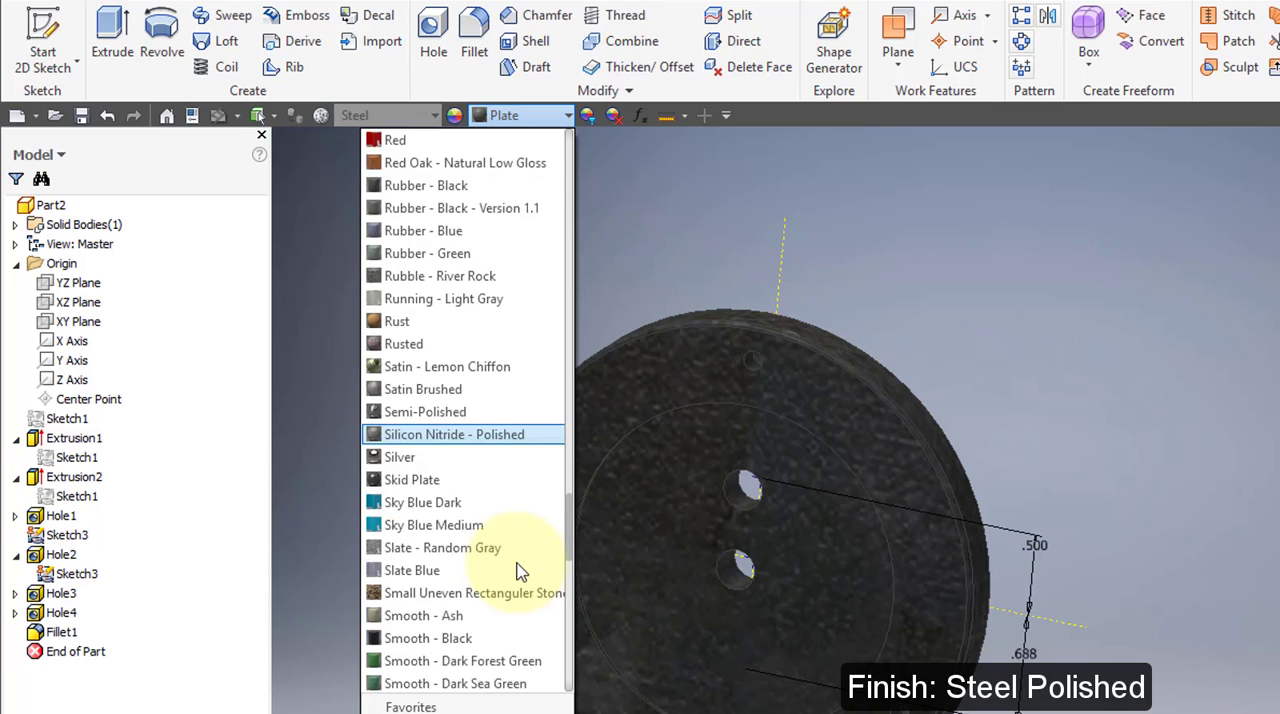
{"action": "scroll", "coordinate": [517, 571], "scroll_direction": "down", "scroll_amount": 8}
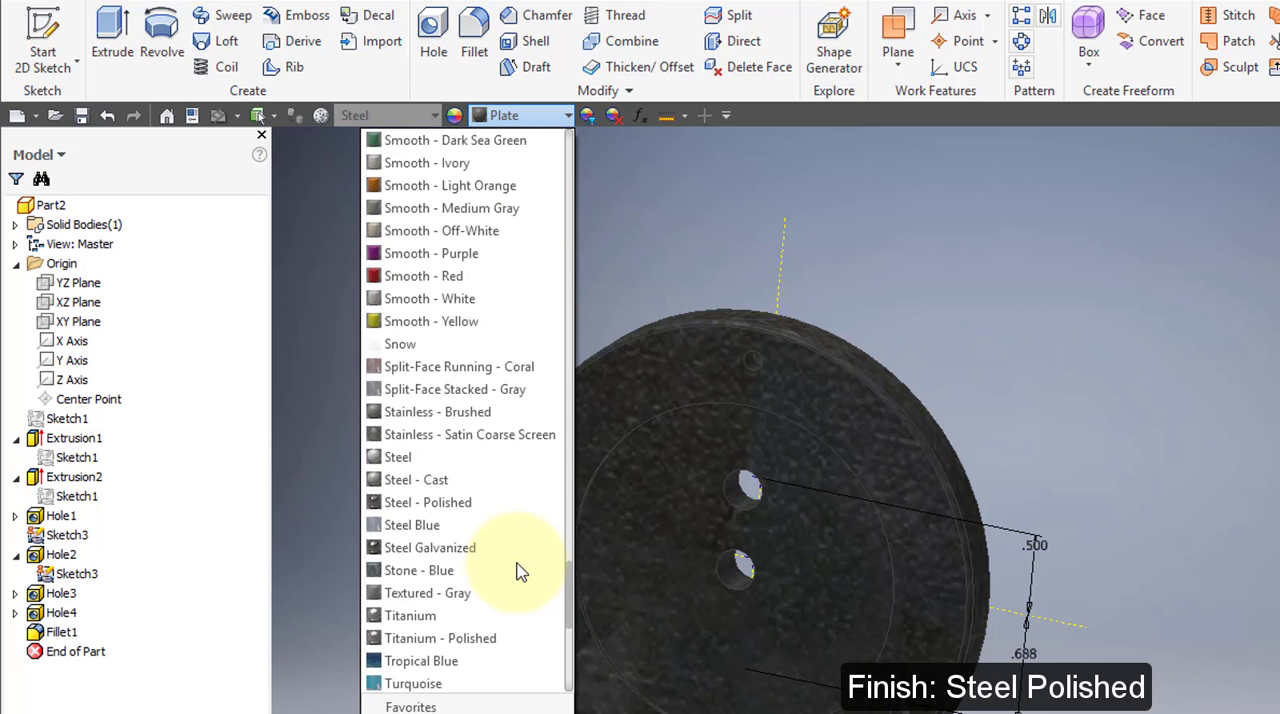
{"action": "left_click", "coordinate": [486, 503]}
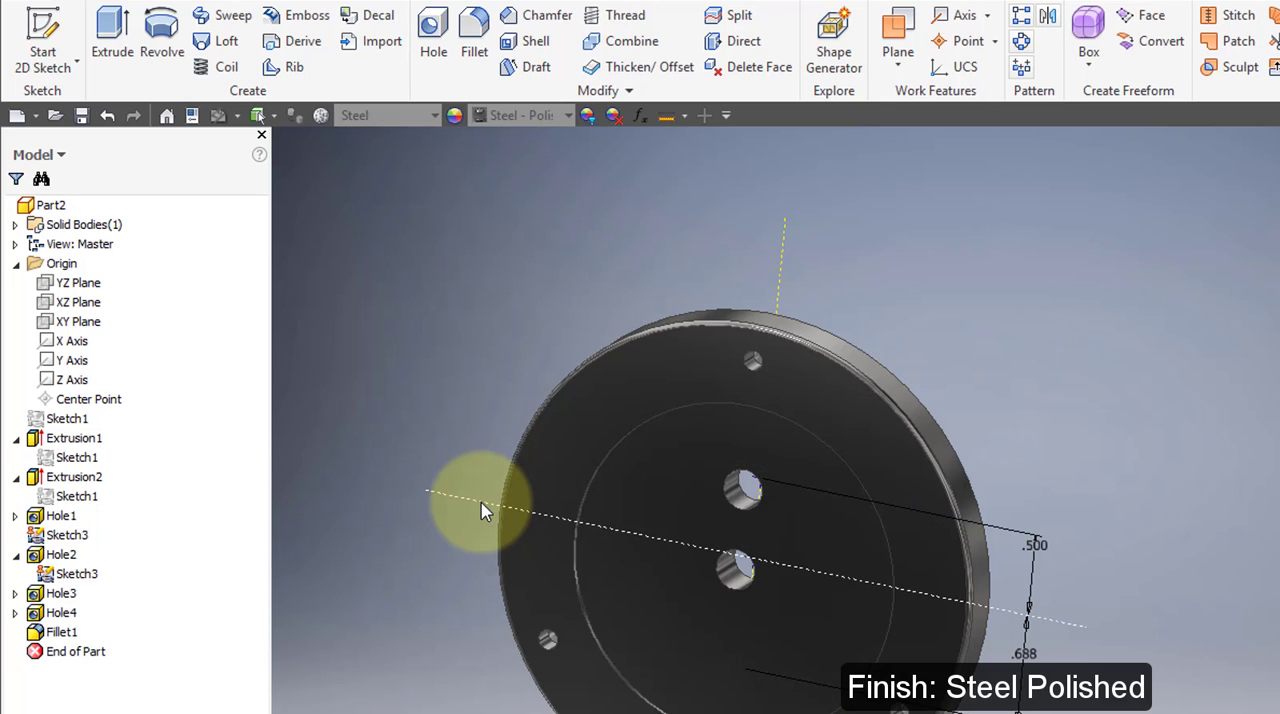
{"action": "middle_click_drag", "start_coordinate": [702, 505], "coordinate": [671, 486], "text": "shift"}
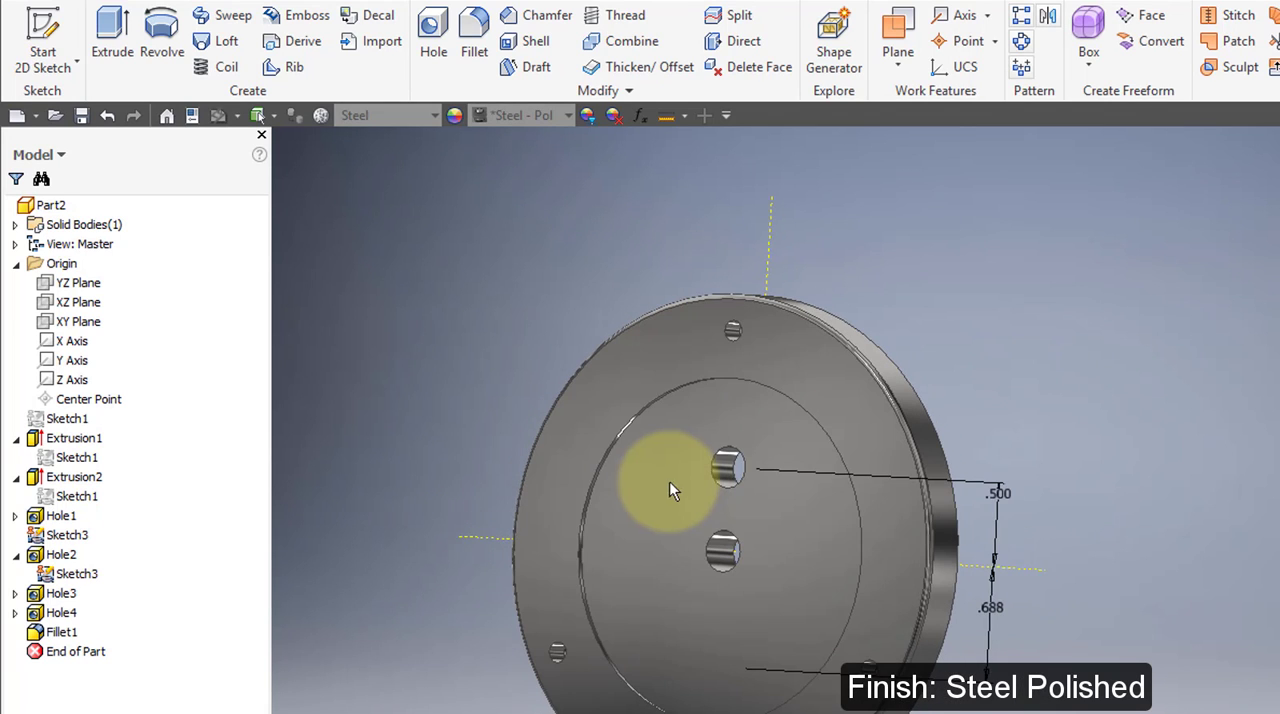
Turn off the visibility of the shared sketch that locates the back-face holes.
{"action": "left_click", "coordinate": [16, 613]}
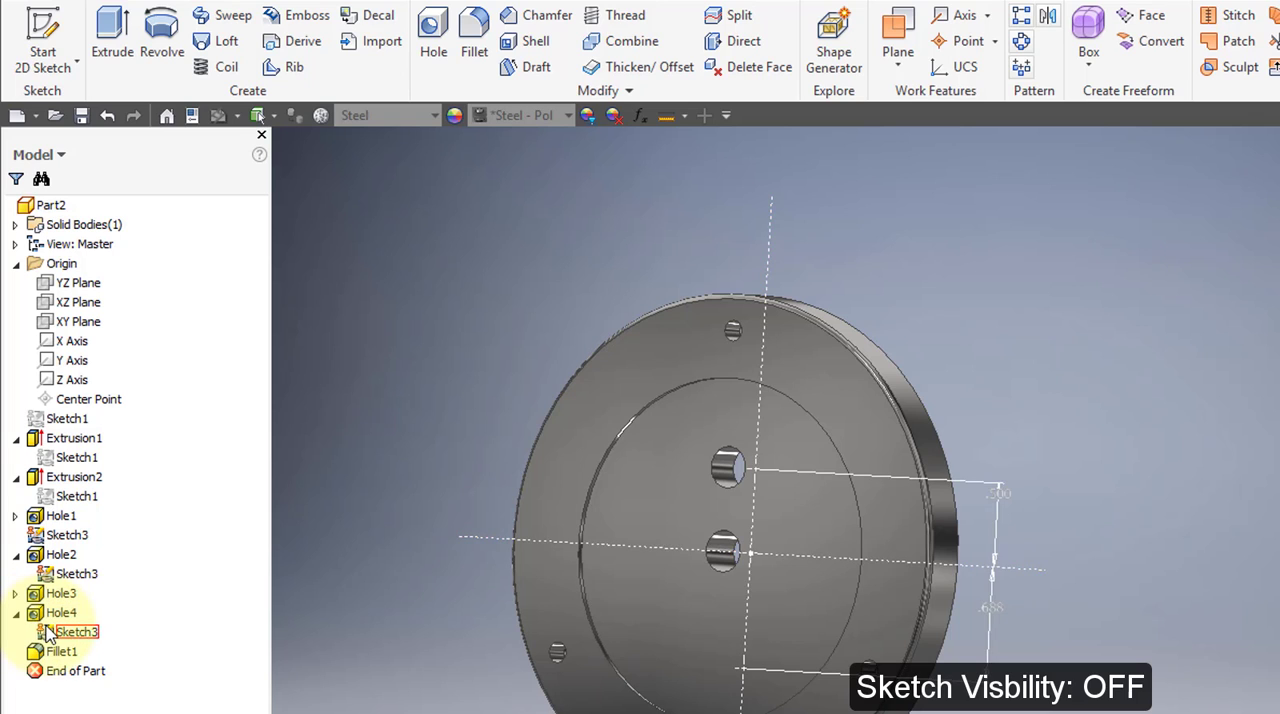
{"action": "right_click", "coordinate": [48, 632]}
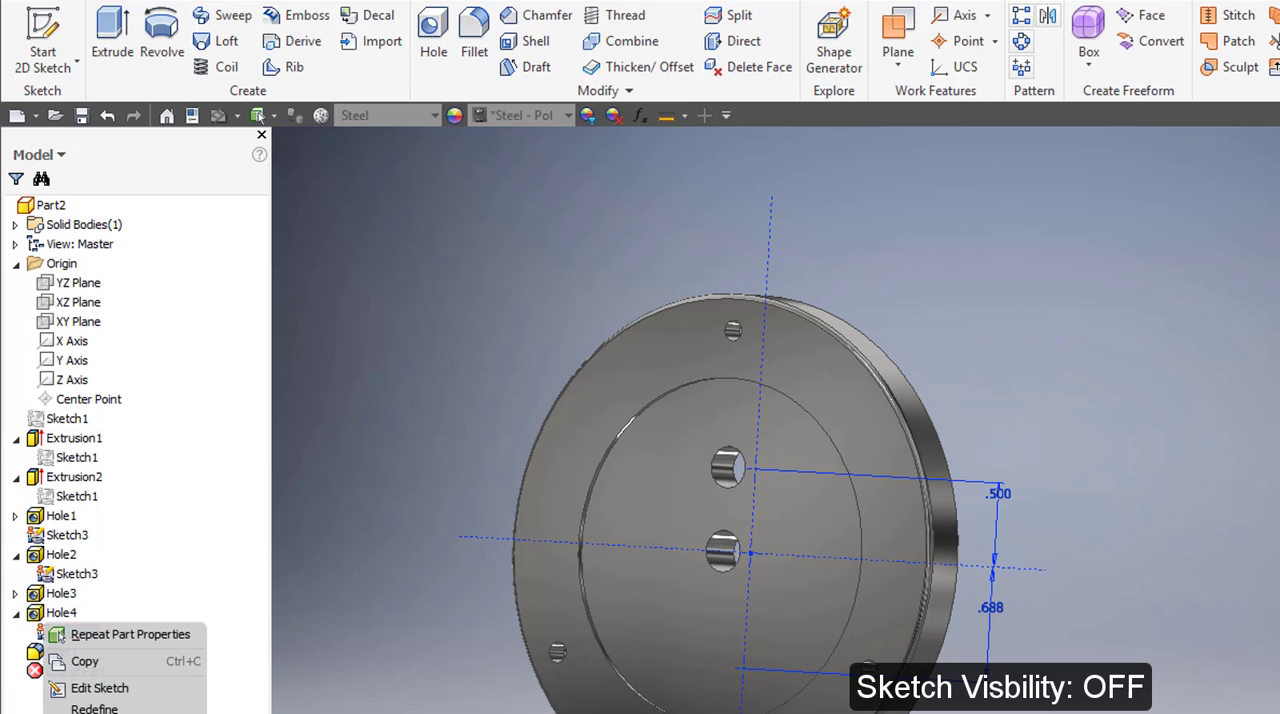
{"action": "left_click", "coordinate": [97, 712]}
{"action": "middle_click_drag", "start_coordinate": [761, 683], "coordinate": [814, 674], "text": "shift"}
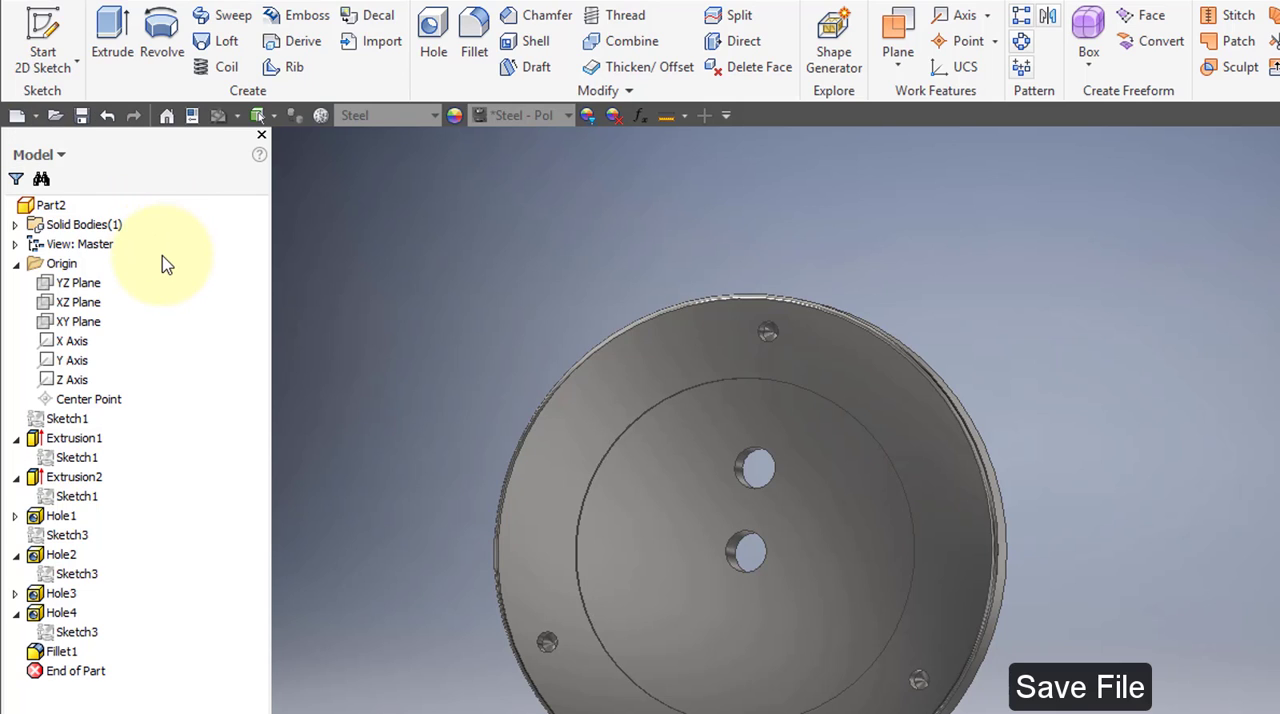
Start a new drawing file for the finished part.
{"action": "left_click", "coordinate": [36, 115]}
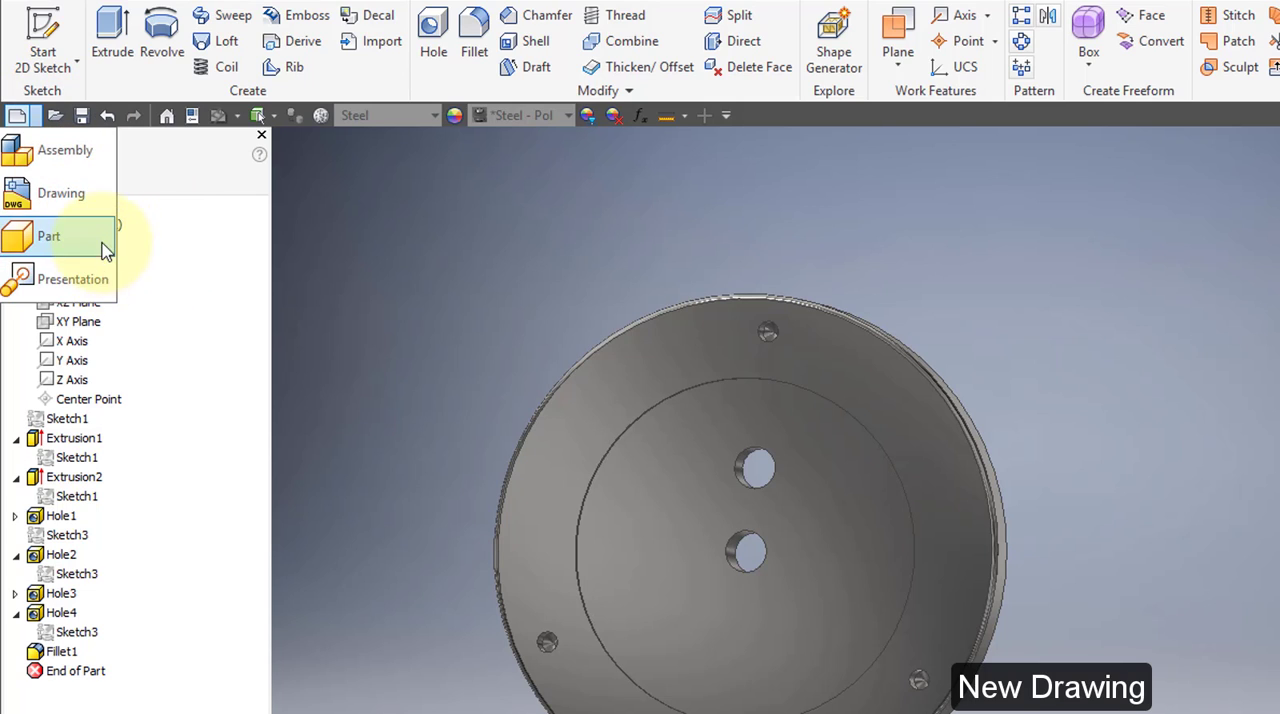
{"action": "left_click", "coordinate": [111, 207]}
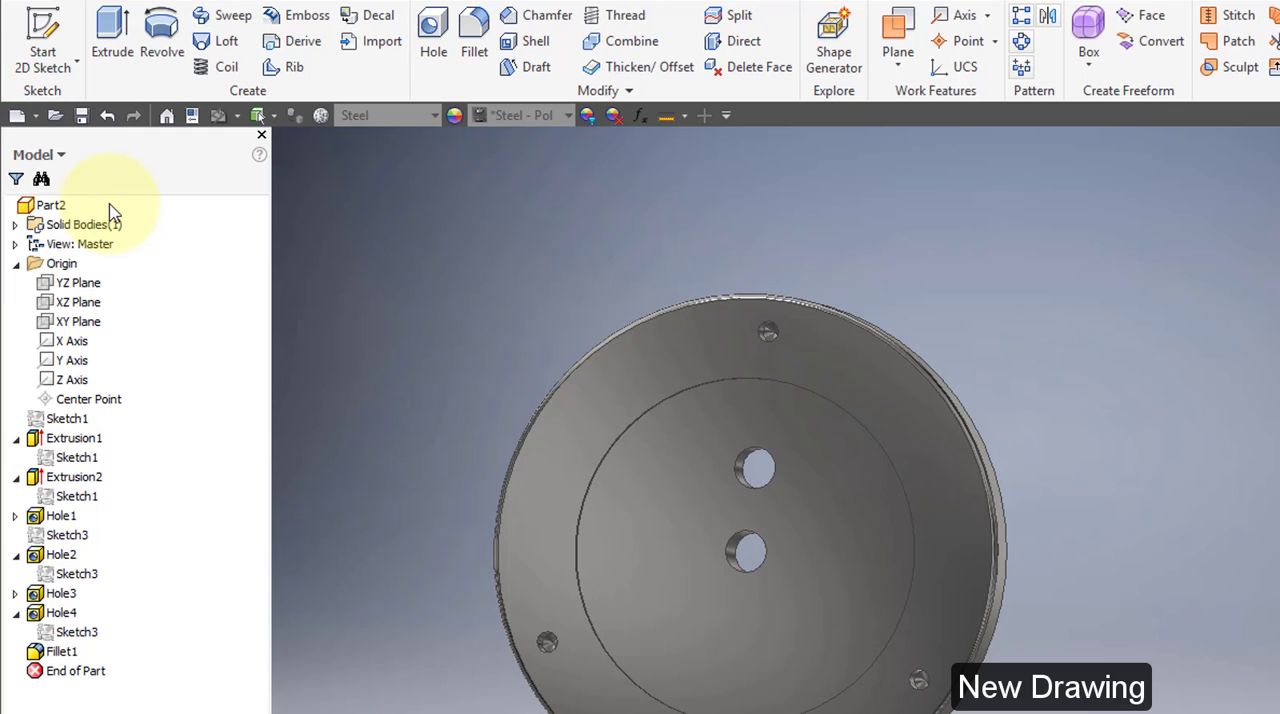
Place a front base view of the part at 2:1 scale and project an isometric view up and to its right.
{"action": "left_click", "coordinate": [32, 24]}
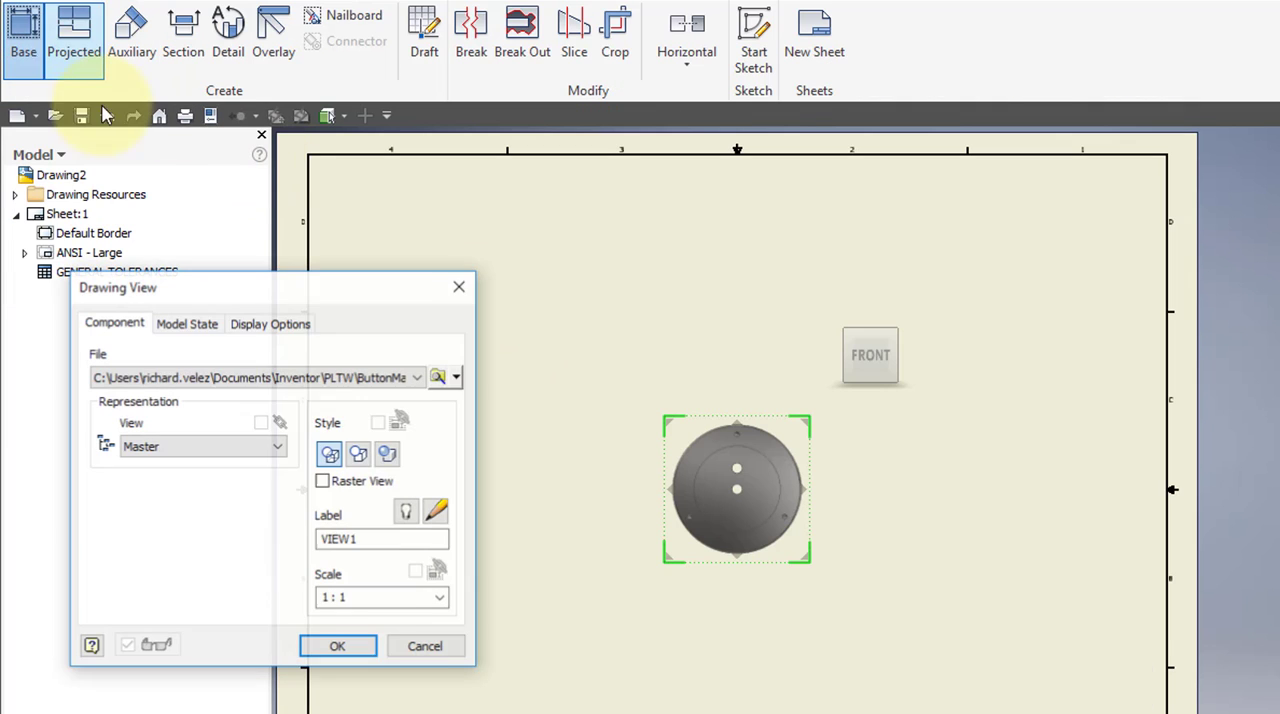
{"action": "left_click", "coordinate": [442, 598]}
{"action": "left_click", "coordinate": [417, 663]}
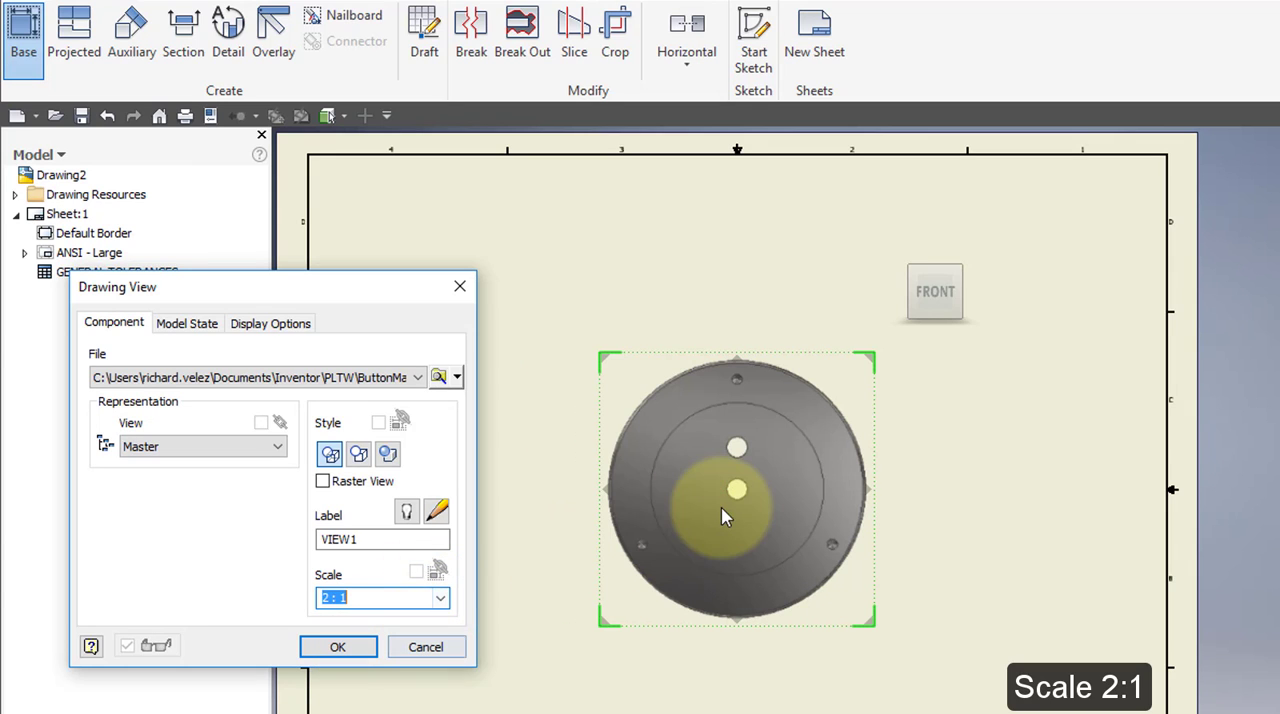
{"action": "left_click_drag", "start_coordinate": [722, 515], "coordinate": [565, 531]}
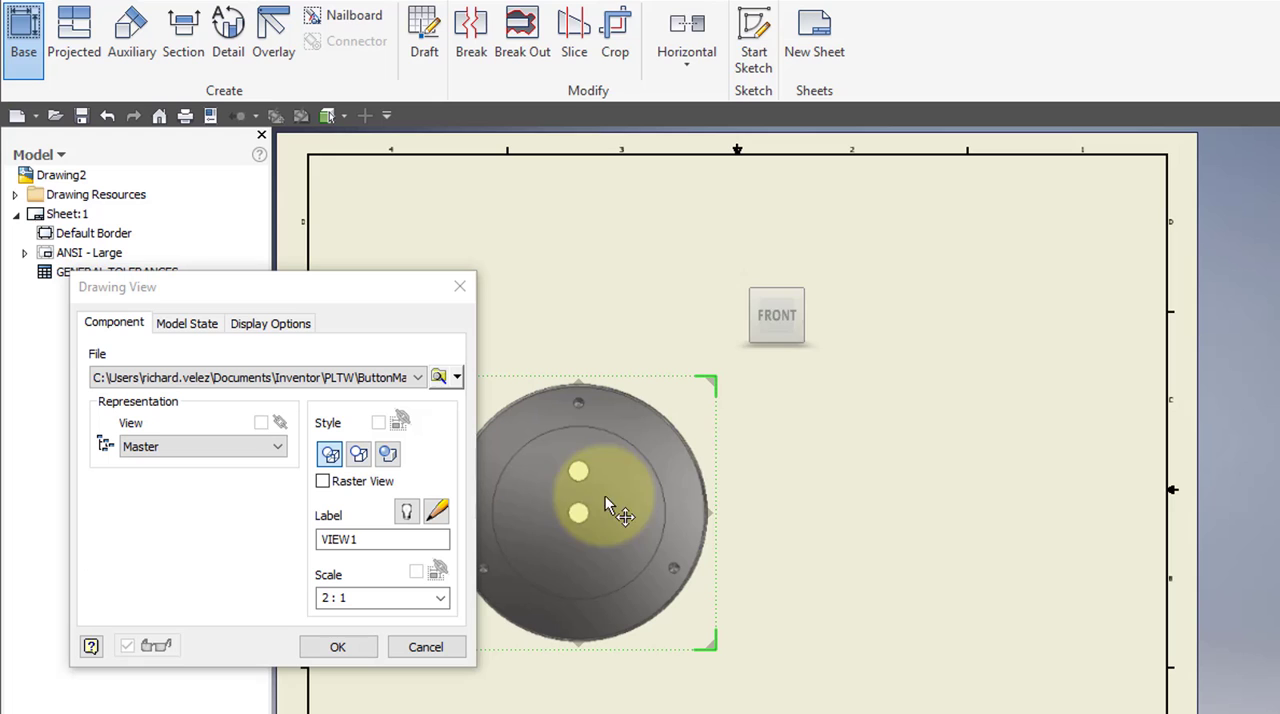
{"action": "left_click", "coordinate": [1052, 335]}
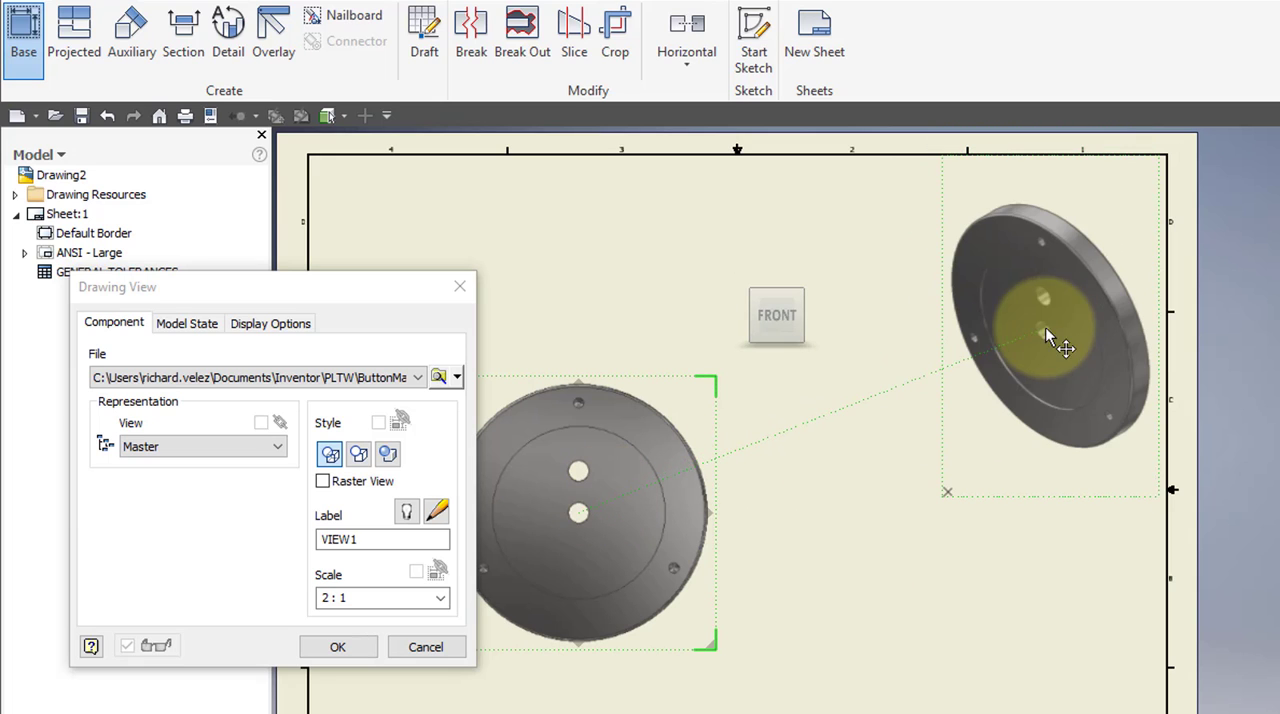
{"action": "left_click", "coordinate": [370, 655]}
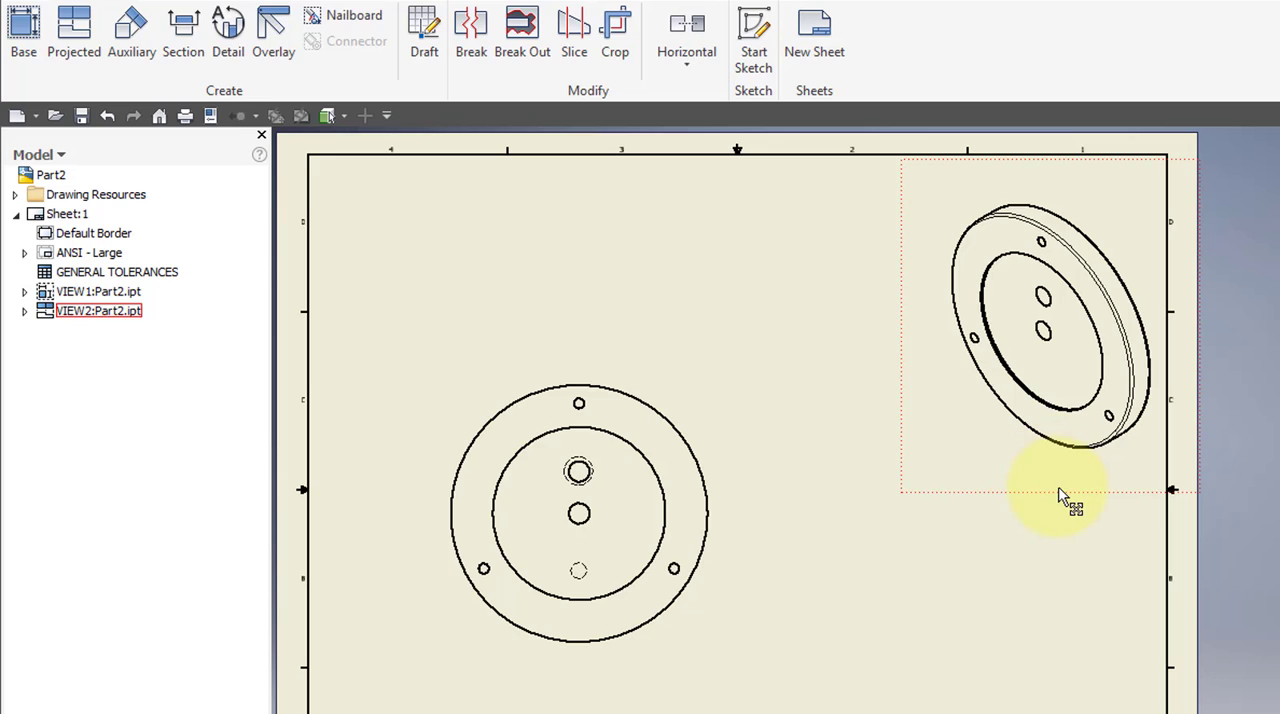
Set the isometric view's style to shaded.
{"action": "double_click", "coordinate": [1062, 497]}
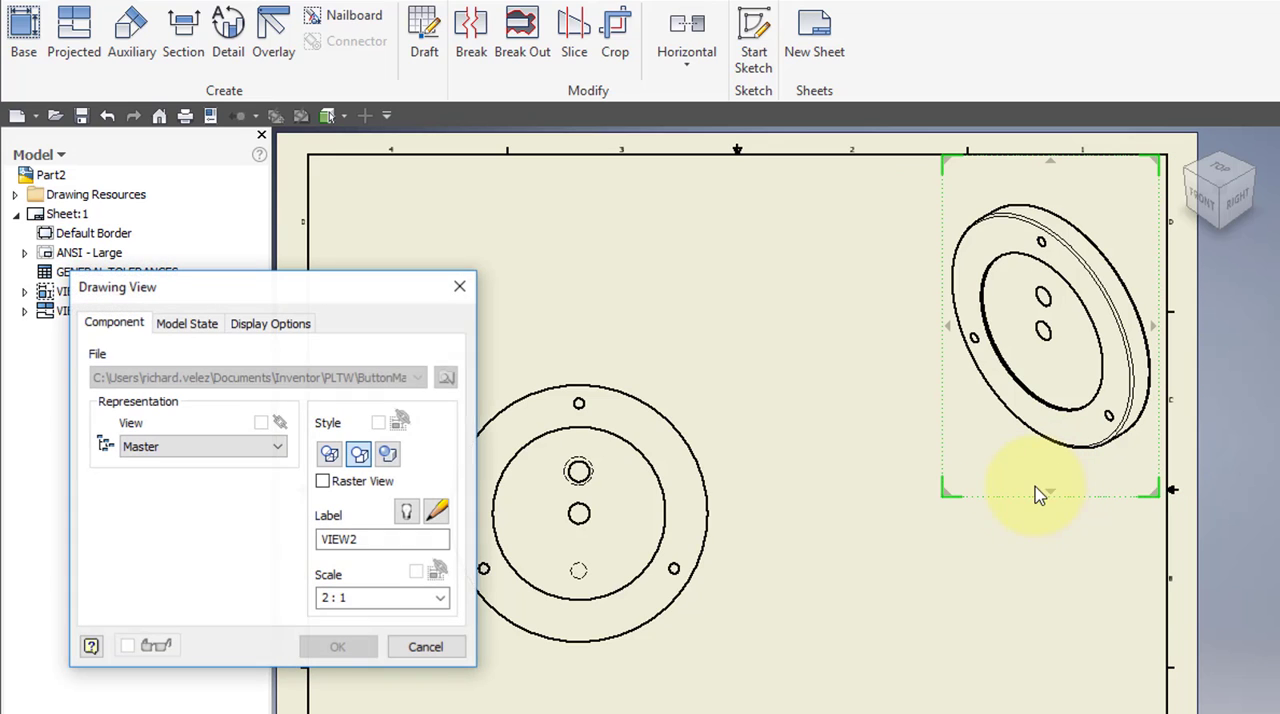
{"action": "left_click", "coordinate": [390, 457]}
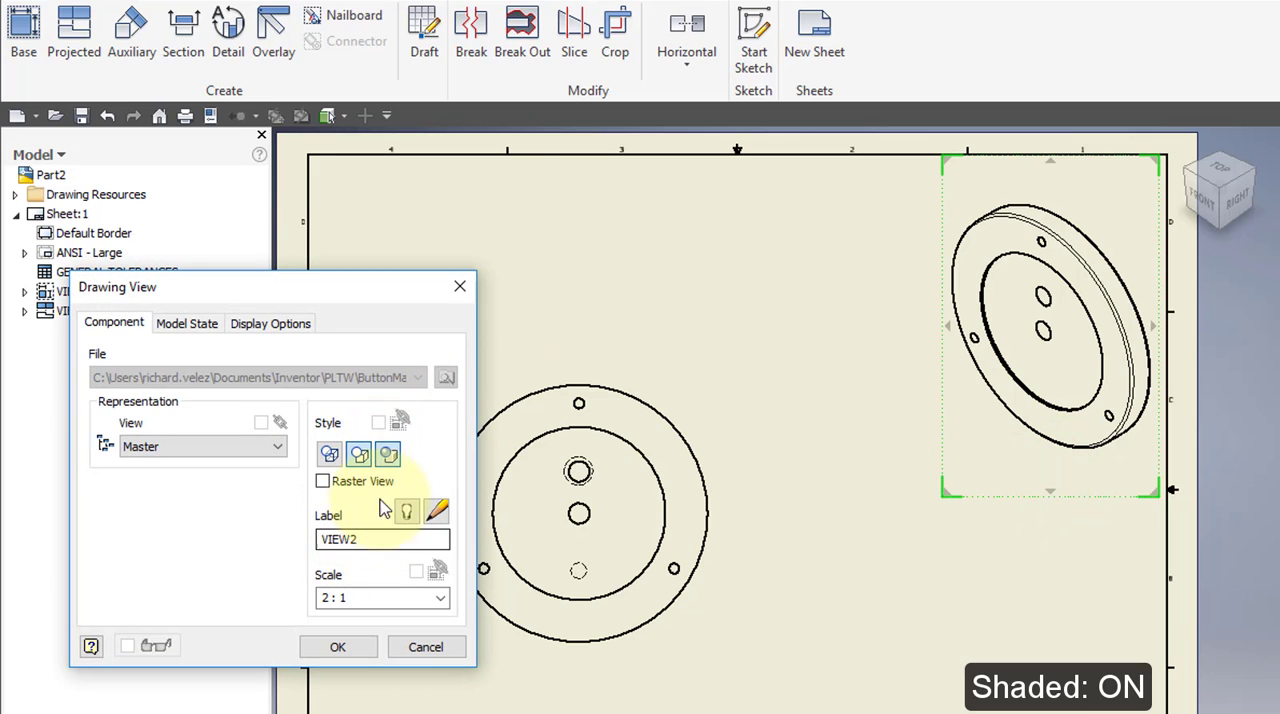
{"action": "left_click", "coordinate": [355, 646]}
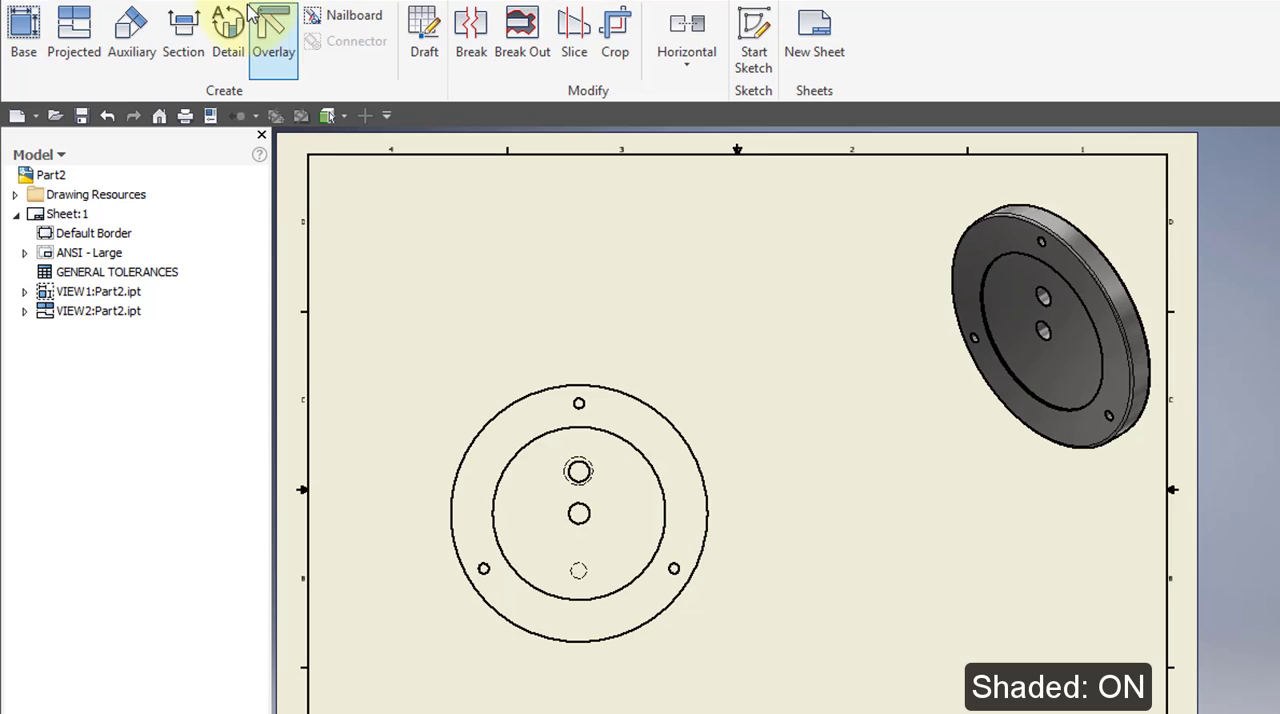
Add center marks to the front view's outer circle, uppermost small hole, countersunk hole, center hole and hidden hole below center.
{"action": "left_click", "coordinate": [168, 3]}
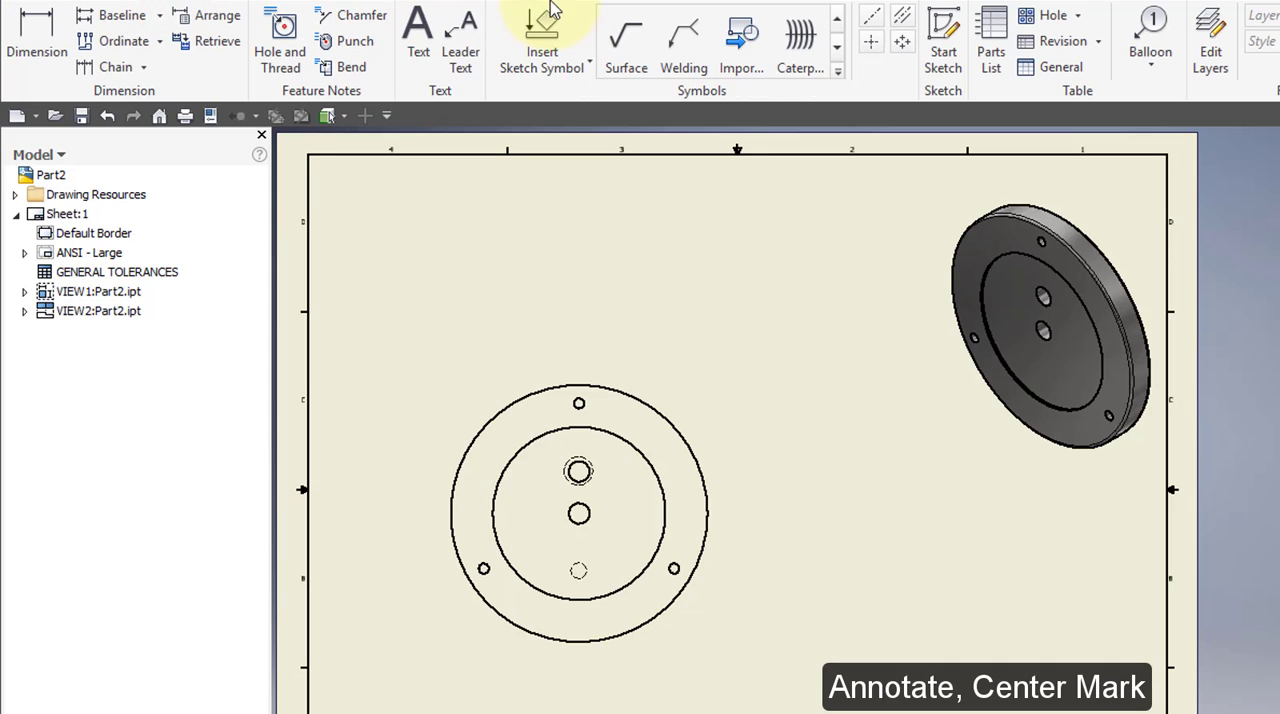
{"action": "left_click", "coordinate": [871, 41]}
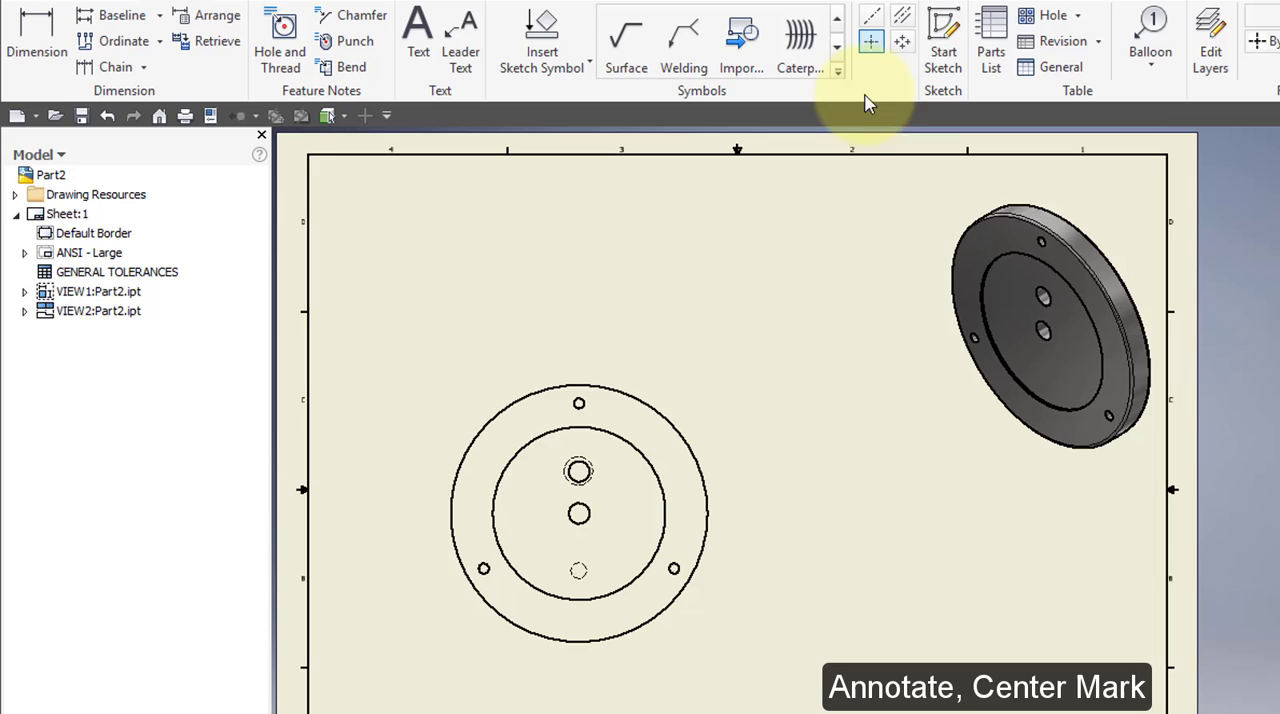
{"action": "left_click", "coordinate": [651, 406]}
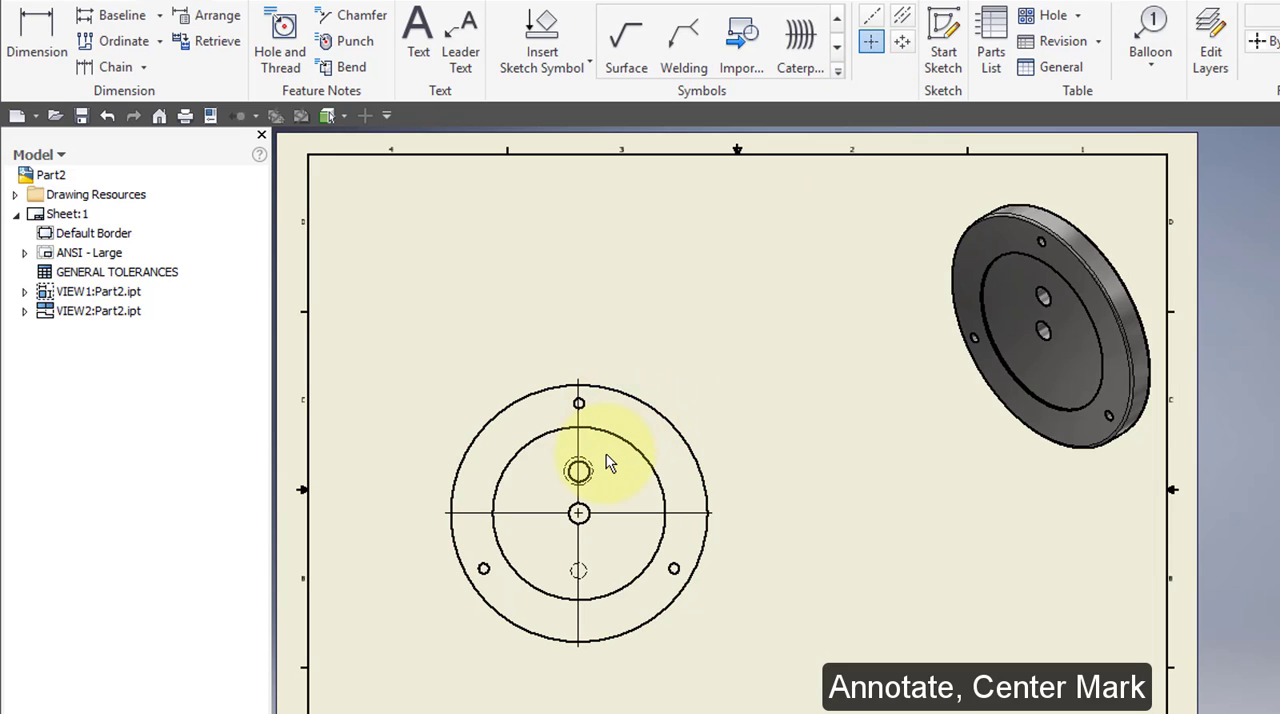
{"action": "scroll", "coordinate": [606, 457], "scroll_direction": "up", "scroll_amount": 3}
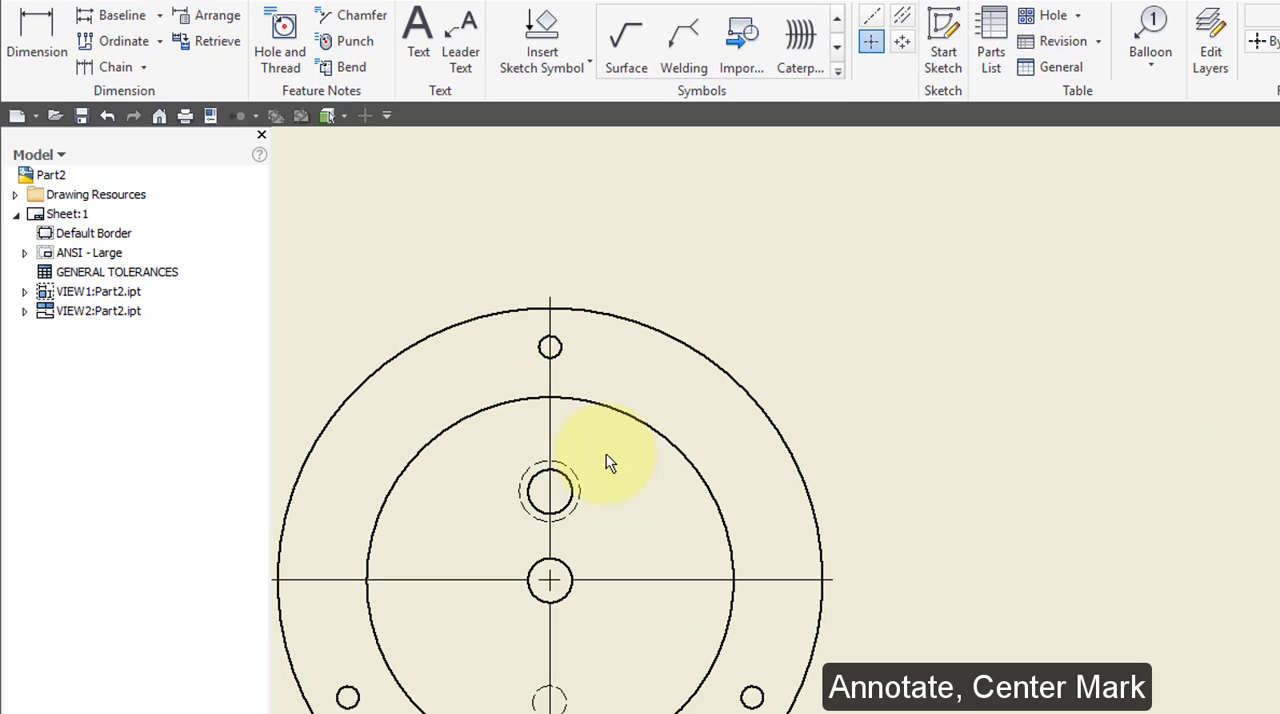
{"action": "left_click", "coordinate": [553, 348]}
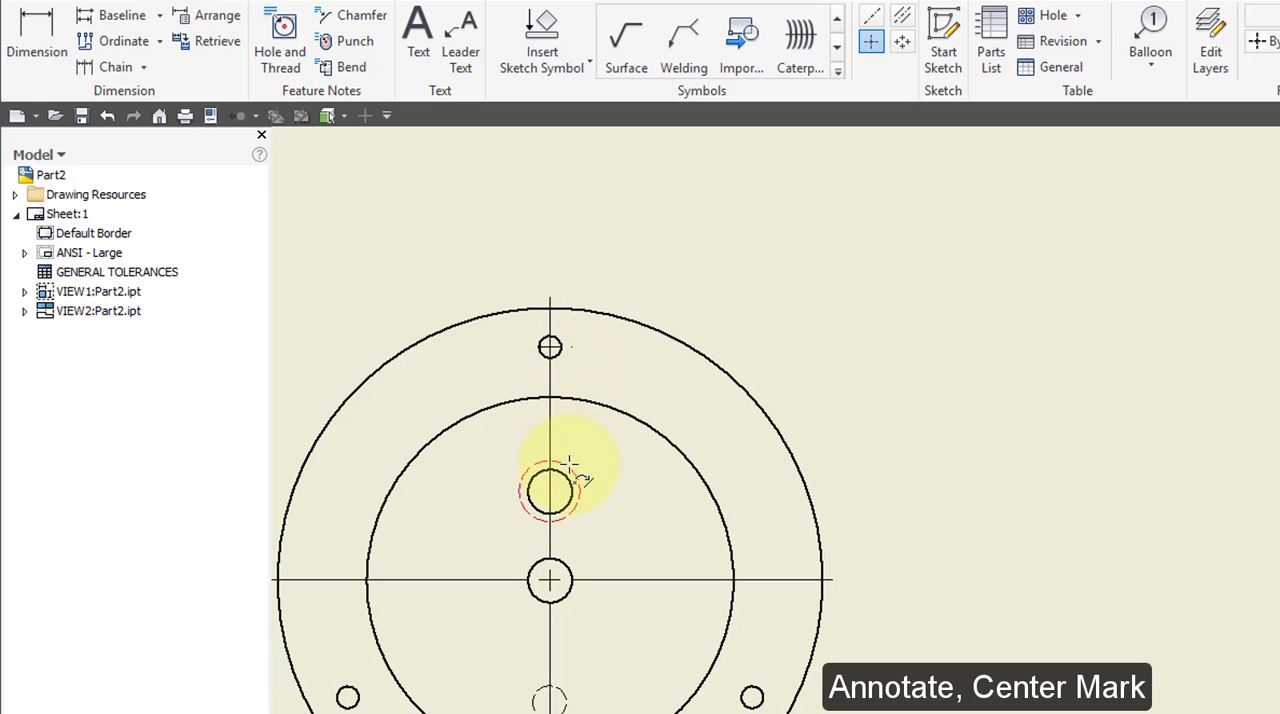
{"action": "left_click", "coordinate": [569, 465]}
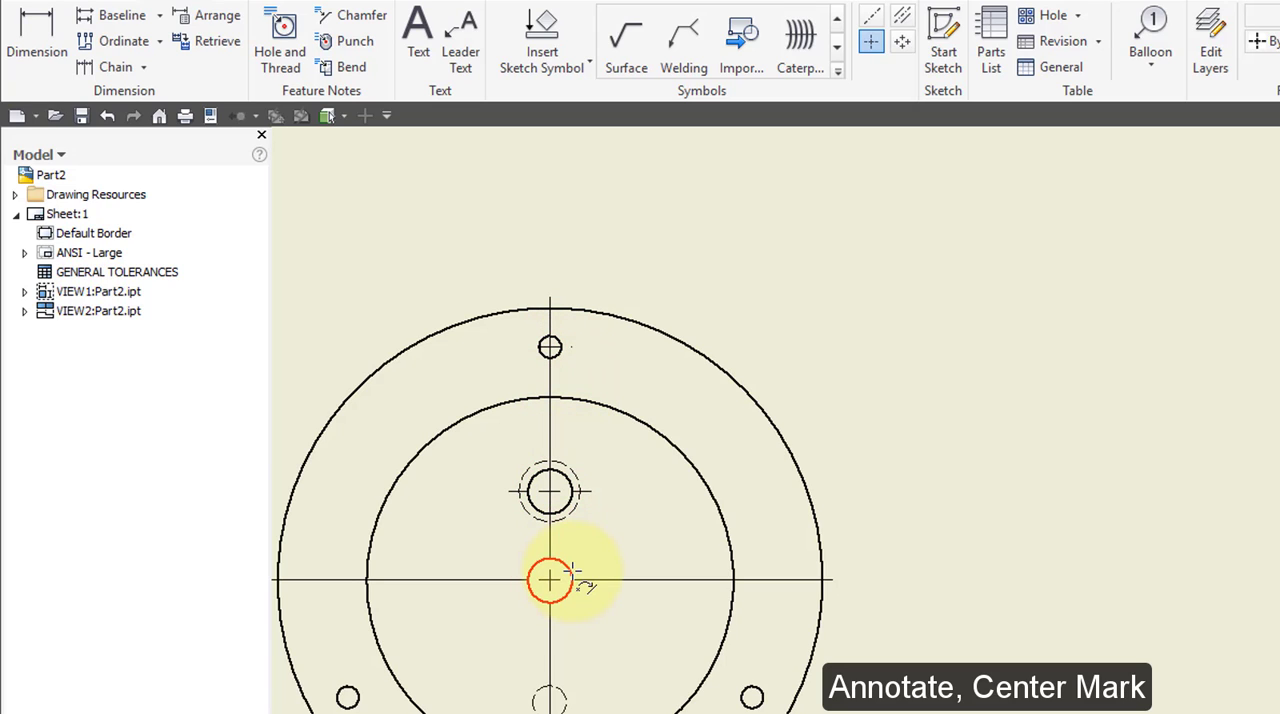
{"action": "left_click", "coordinate": [573, 572]}
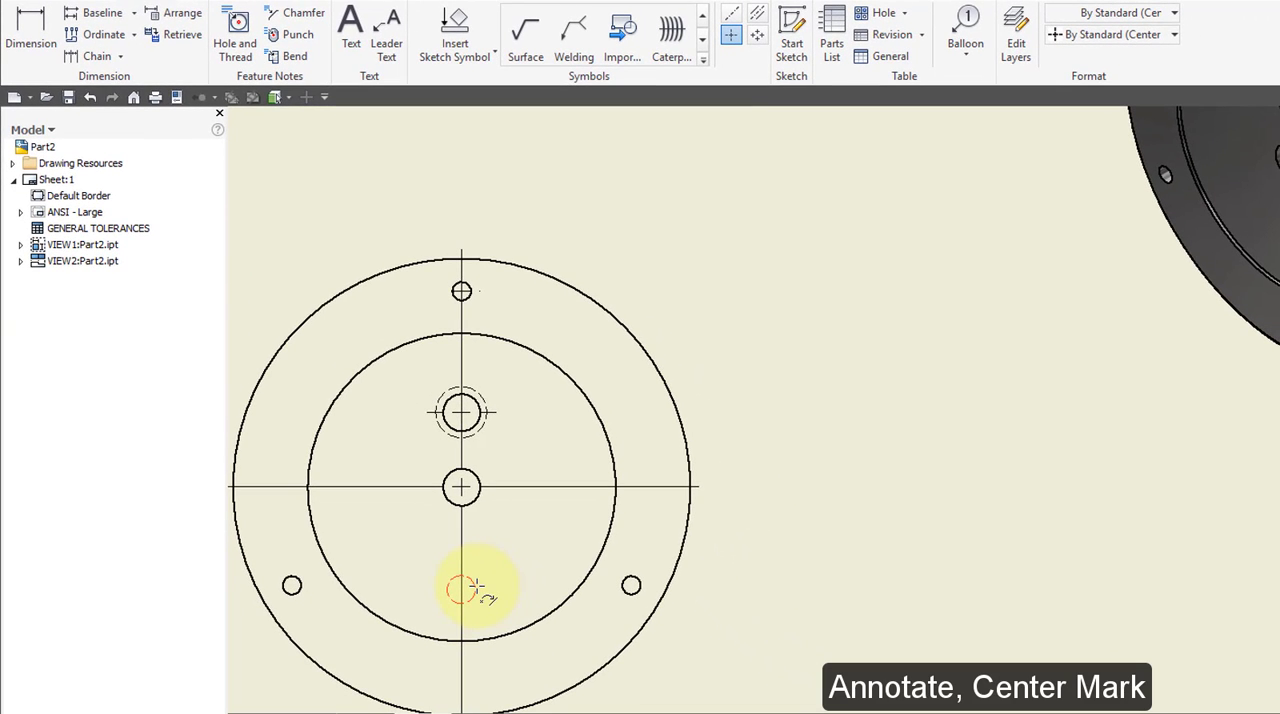
{"action": "left_click", "coordinate": [476, 585]}
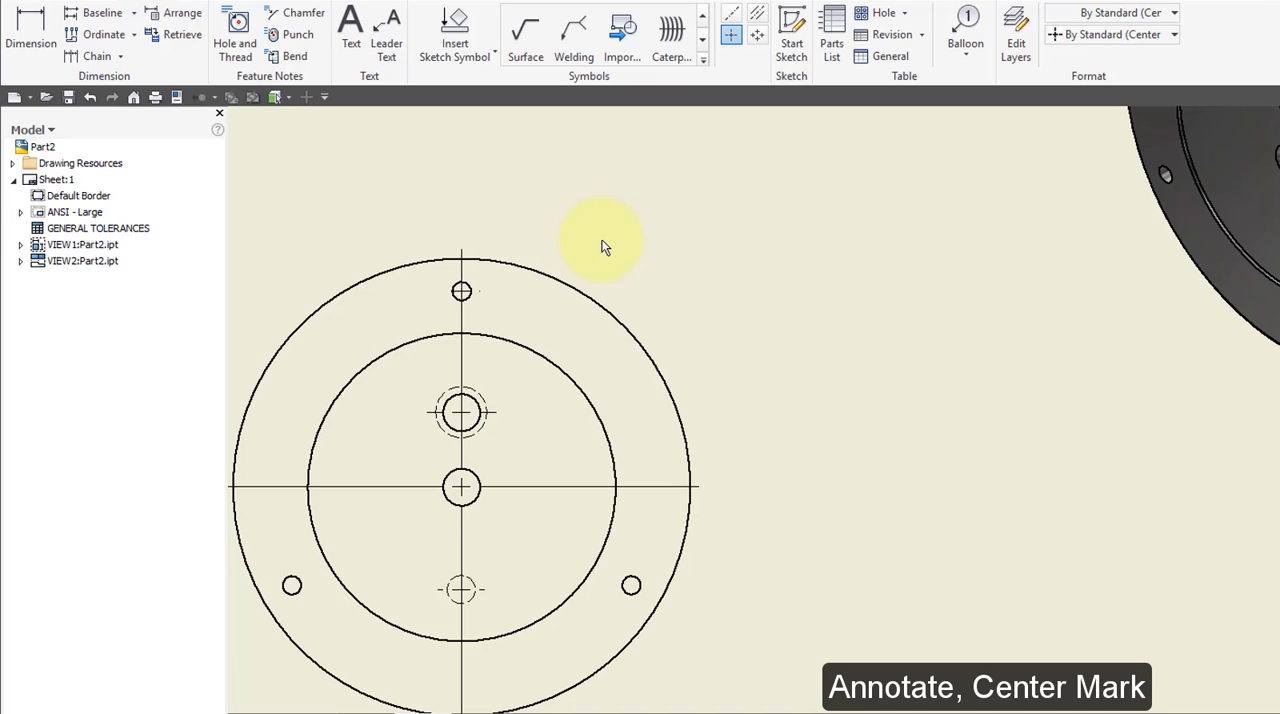
{"action": "right_click", "coordinate": [453, 183]}
{"action": "left_click", "coordinate": [398, 181]}
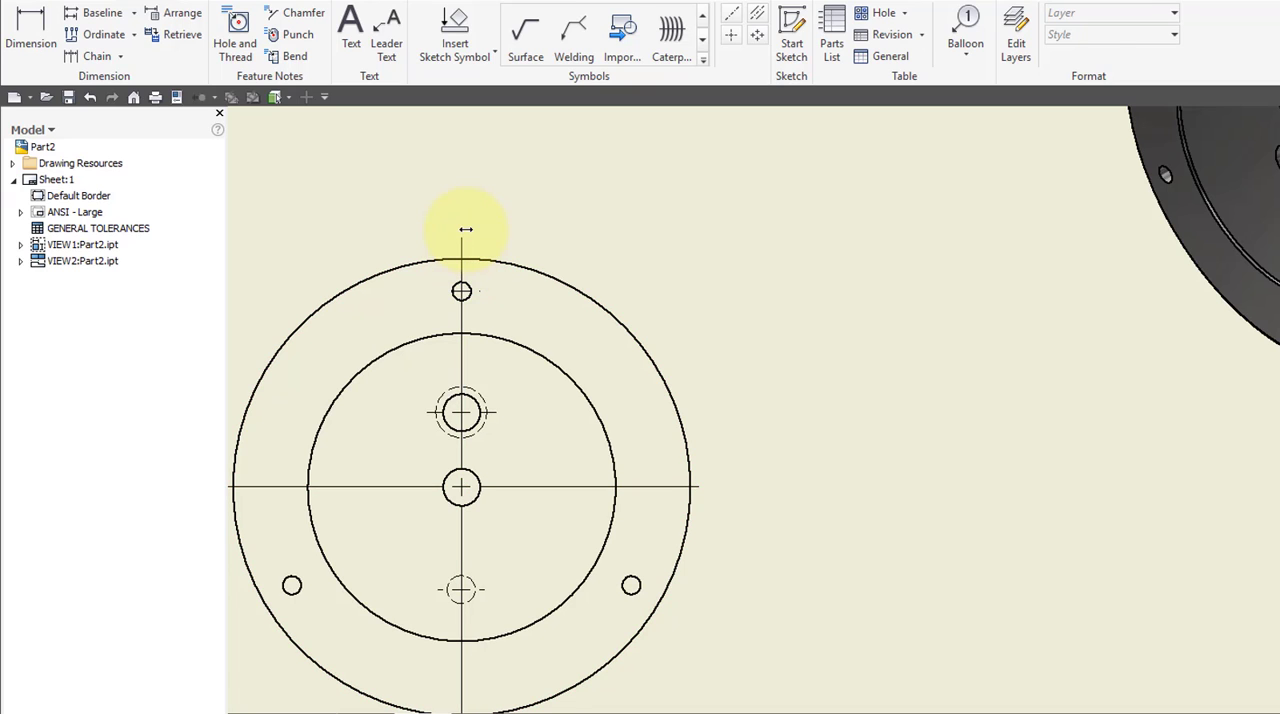
Extend the outer circle's vertical center mark line farther beyond the disc's upper and lower edges.
{"action": "left_click", "coordinate": [462, 238]}
{"action": "middle_click_drag", "start_coordinate": [514, 329], "coordinate": [522, 131]}
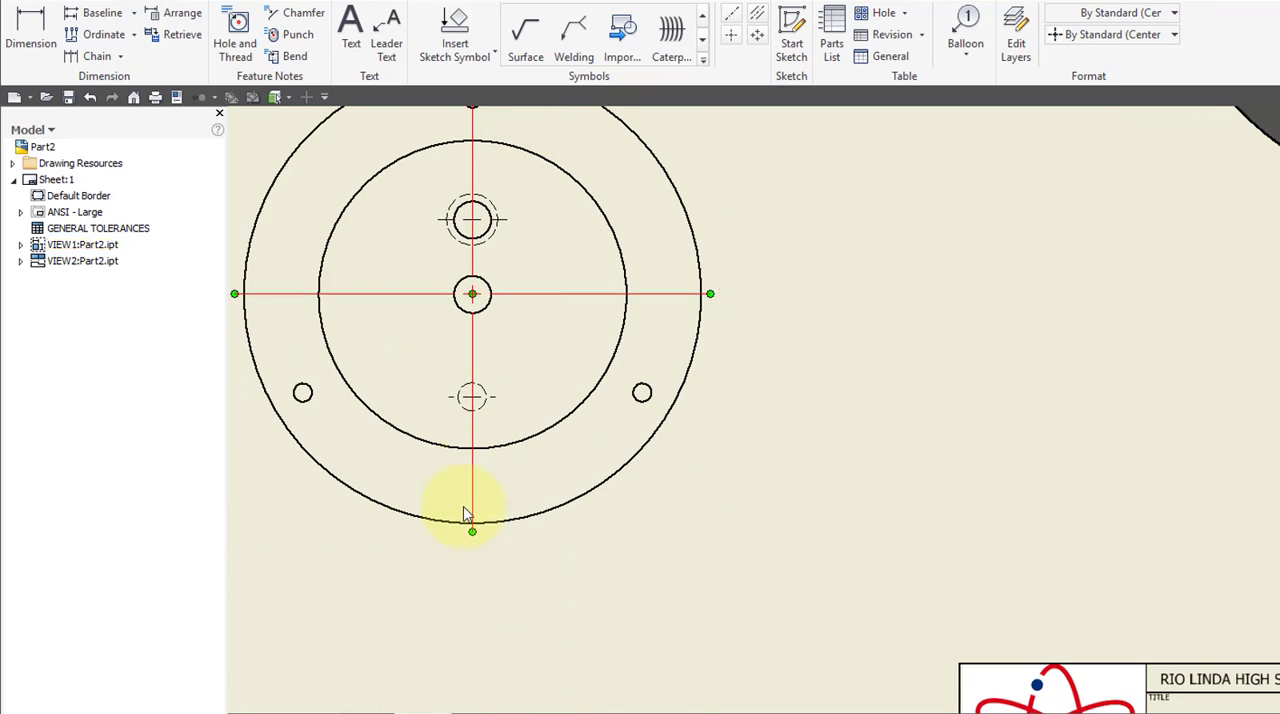
{"action": "left_click_drag", "start_coordinate": [474, 532], "coordinate": [477, 552]}
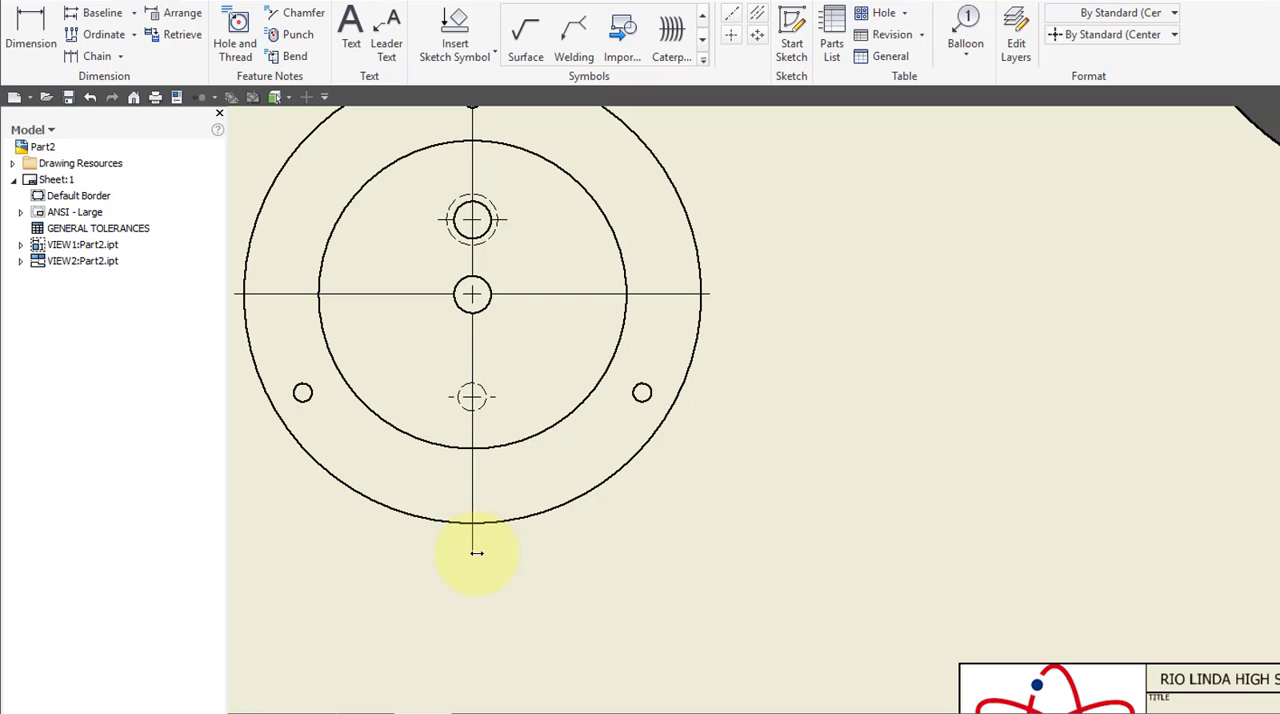
{"action": "middle_click_drag", "start_coordinate": [592, 349], "coordinate": [569, 457]}
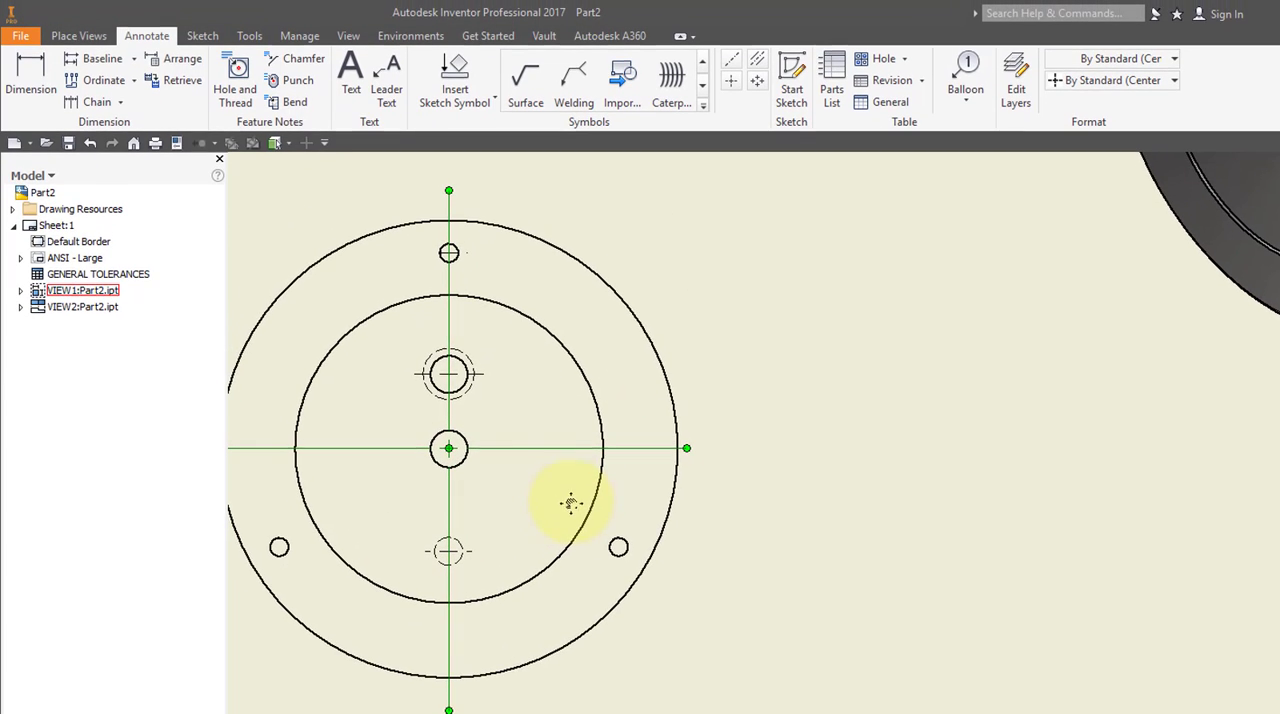
Create a full section view A at 2:1 along the front view's vertical centerline and place it to the right of that view.
{"action": "left_click", "coordinate": [78, 35]}
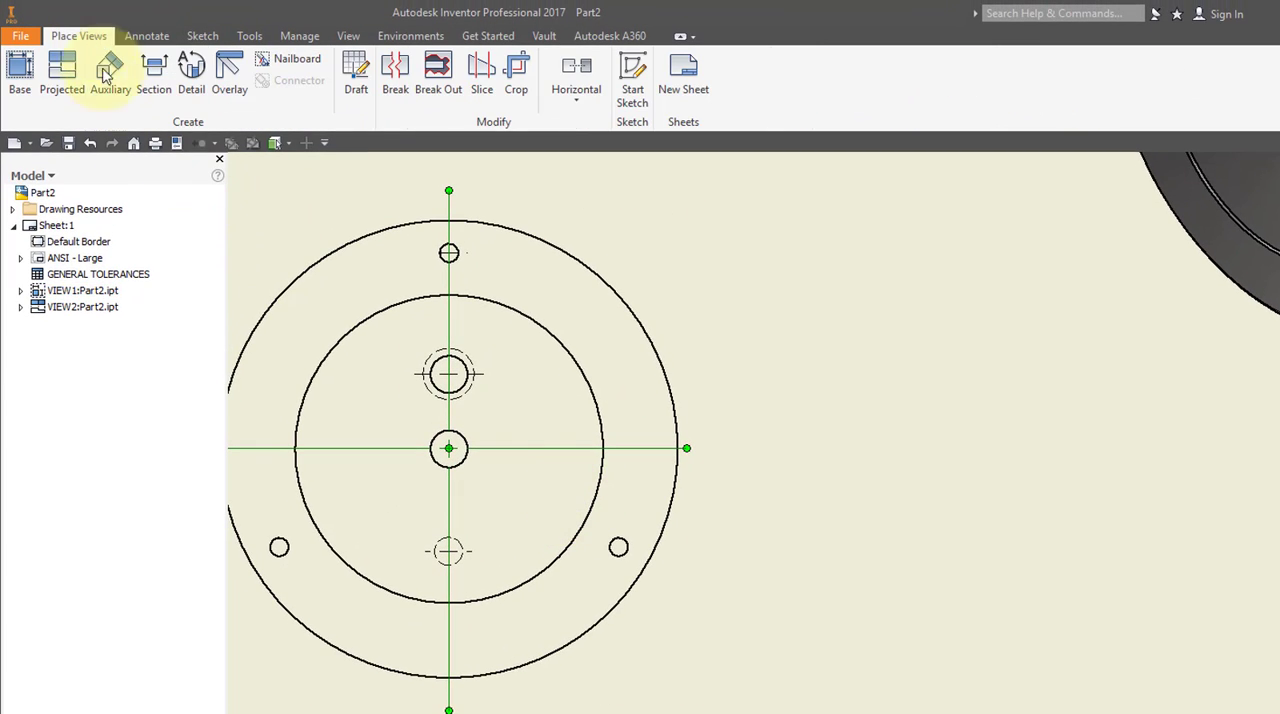
{"action": "left_click", "coordinate": [153, 80]}
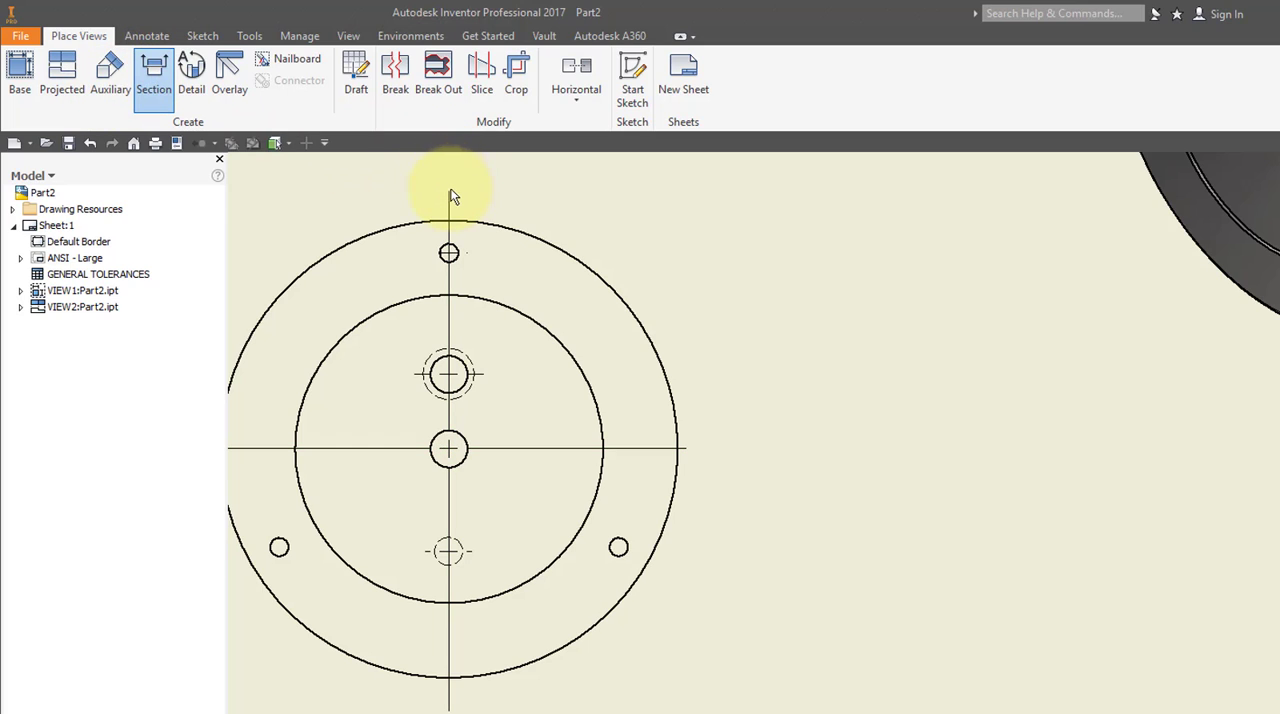
{"action": "left_click", "coordinate": [391, 198]}
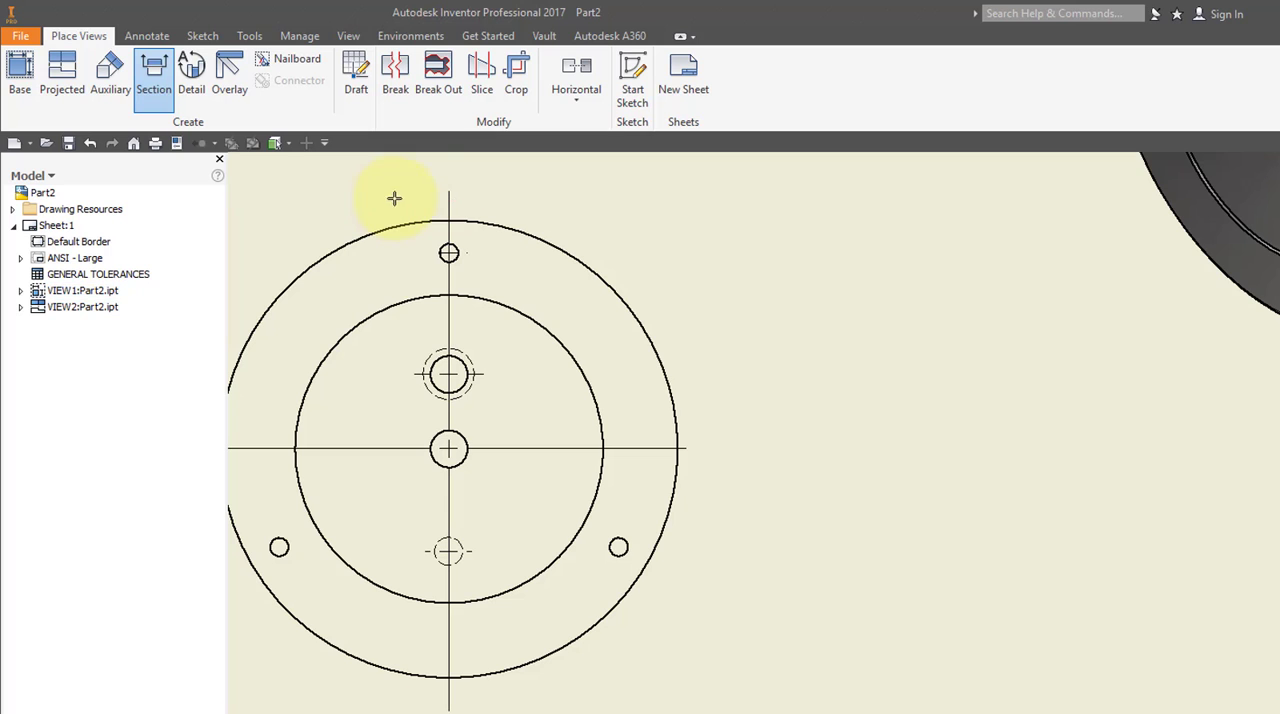
{"action": "left_click", "coordinate": [449, 193]}
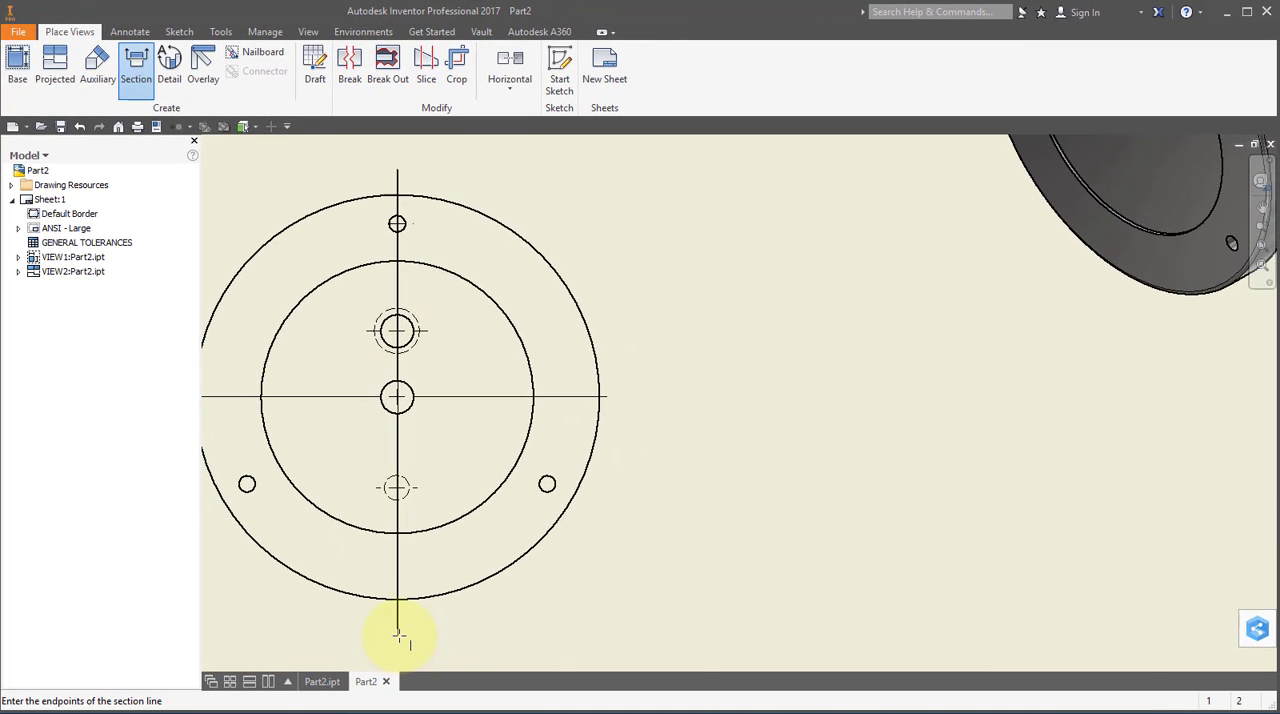
{"action": "left_click", "coordinate": [398, 631]}
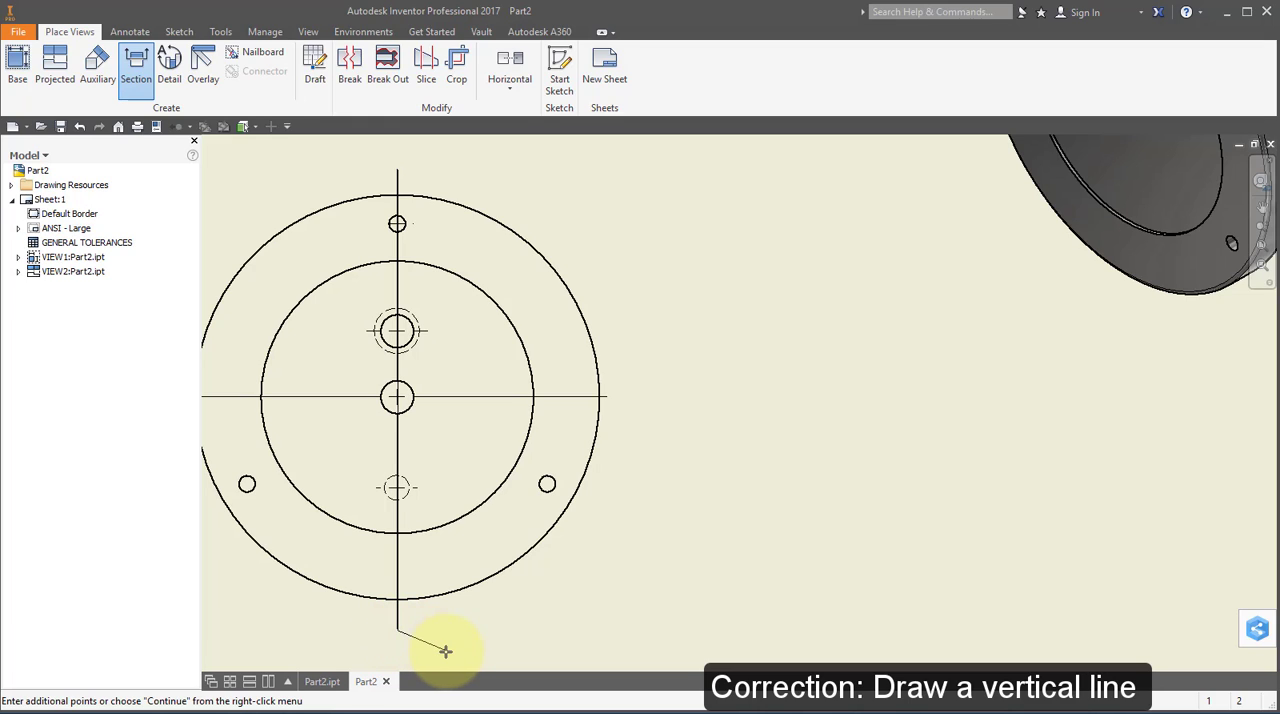
{"action": "right_click", "coordinate": [452, 648]}
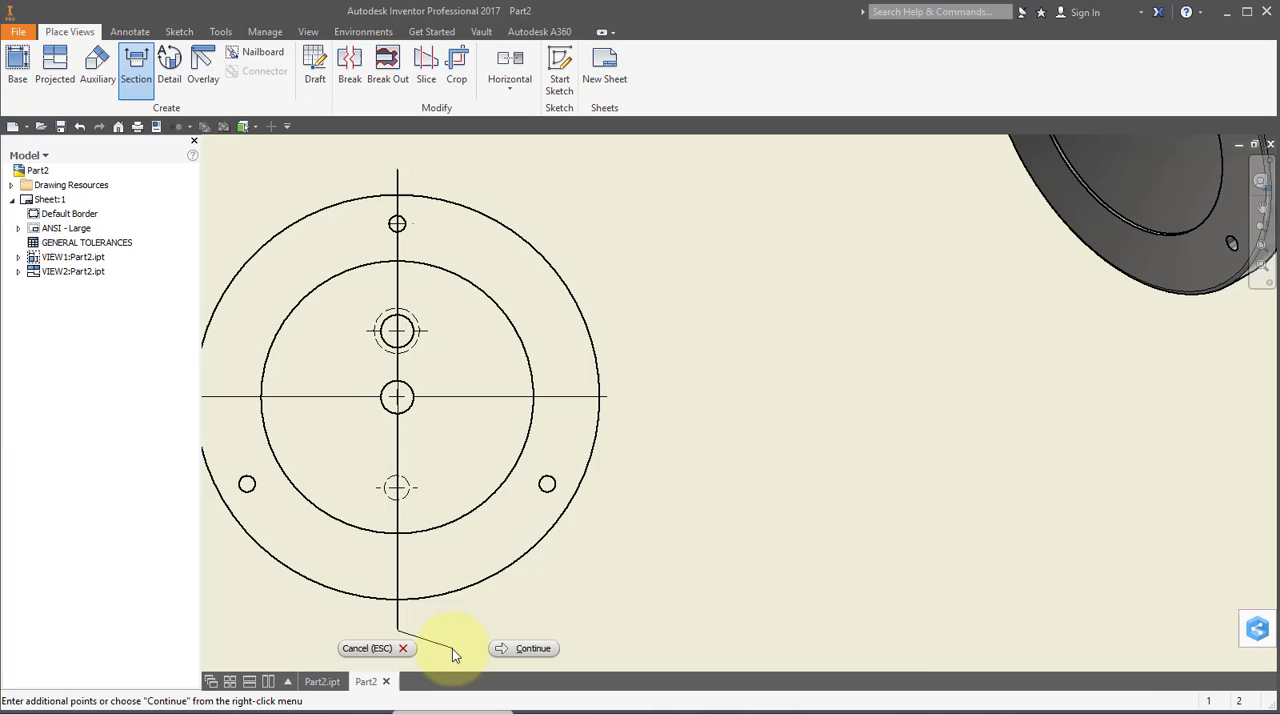
{"action": "left_click", "coordinate": [511, 647]}
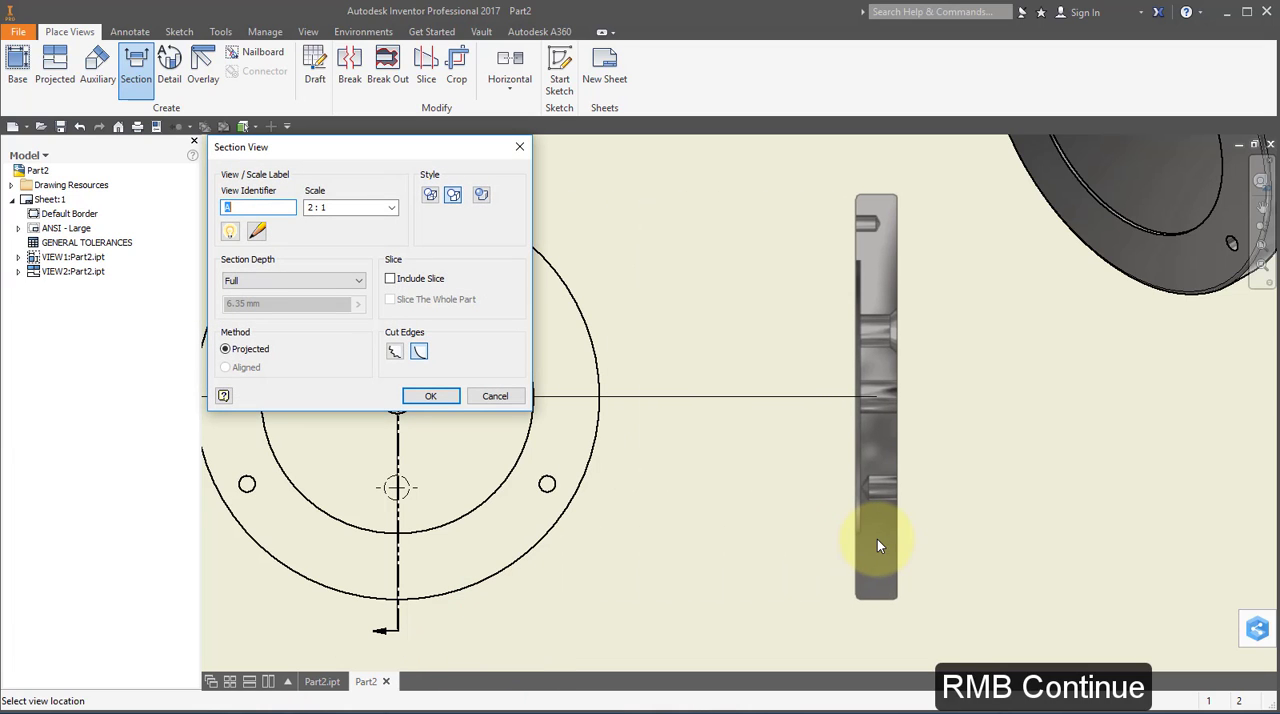
{"action": "left_click", "coordinate": [861, 540]}
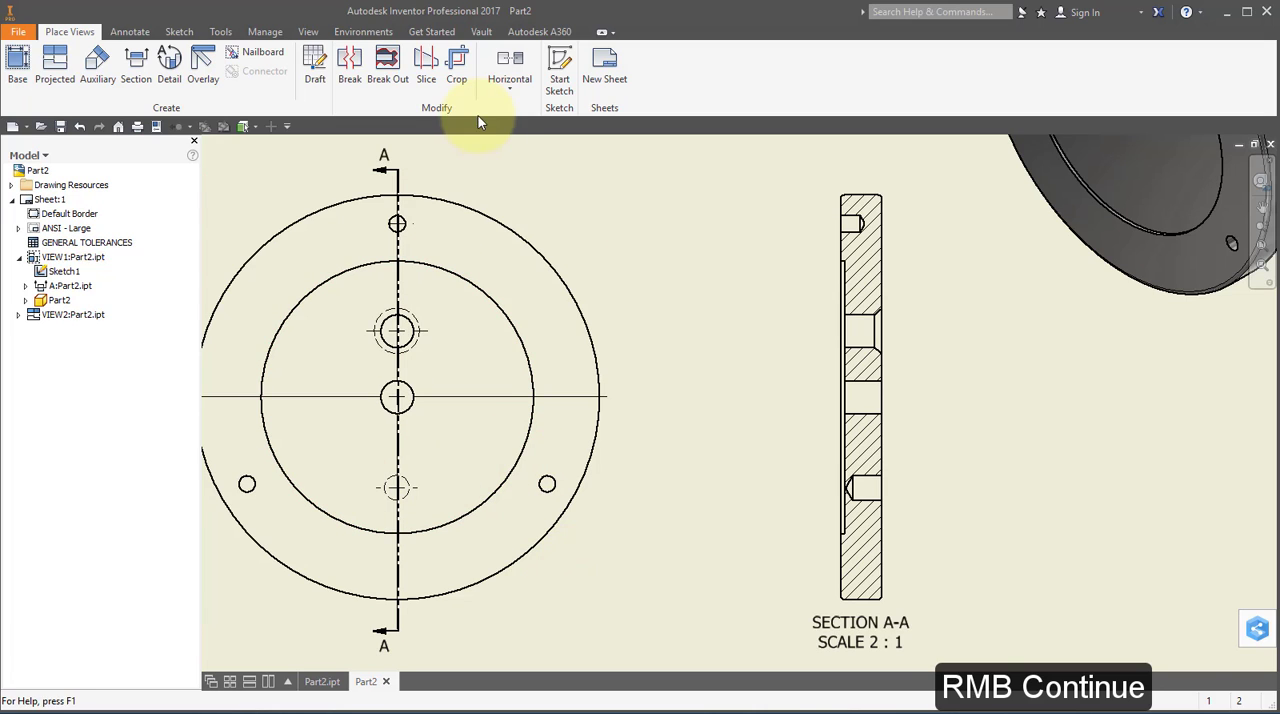
Move the section A-A cutting line into alignment with the front view's vertical centerline.
{"action": "scroll", "coordinate": [385, 181], "scroll_direction": "down", "scroll_amount": 6}
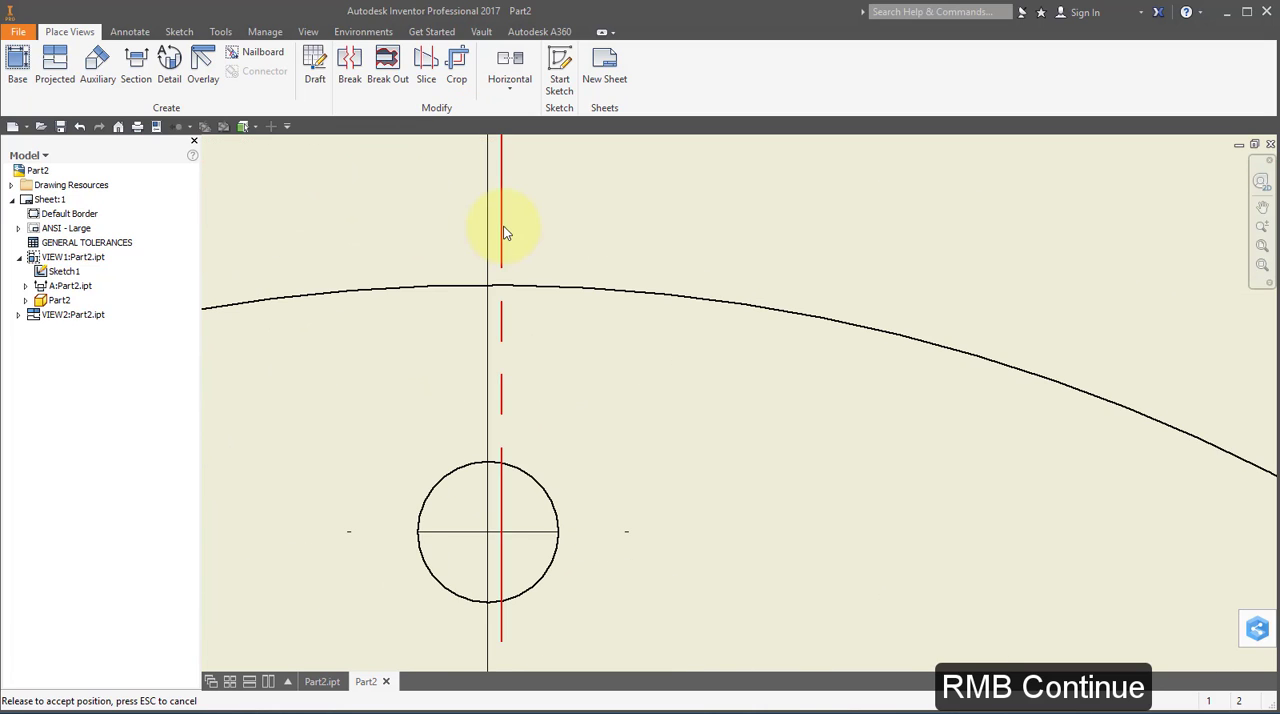
{"action": "middle_click_drag", "start_coordinate": [506, 245], "coordinate": [524, 338]}
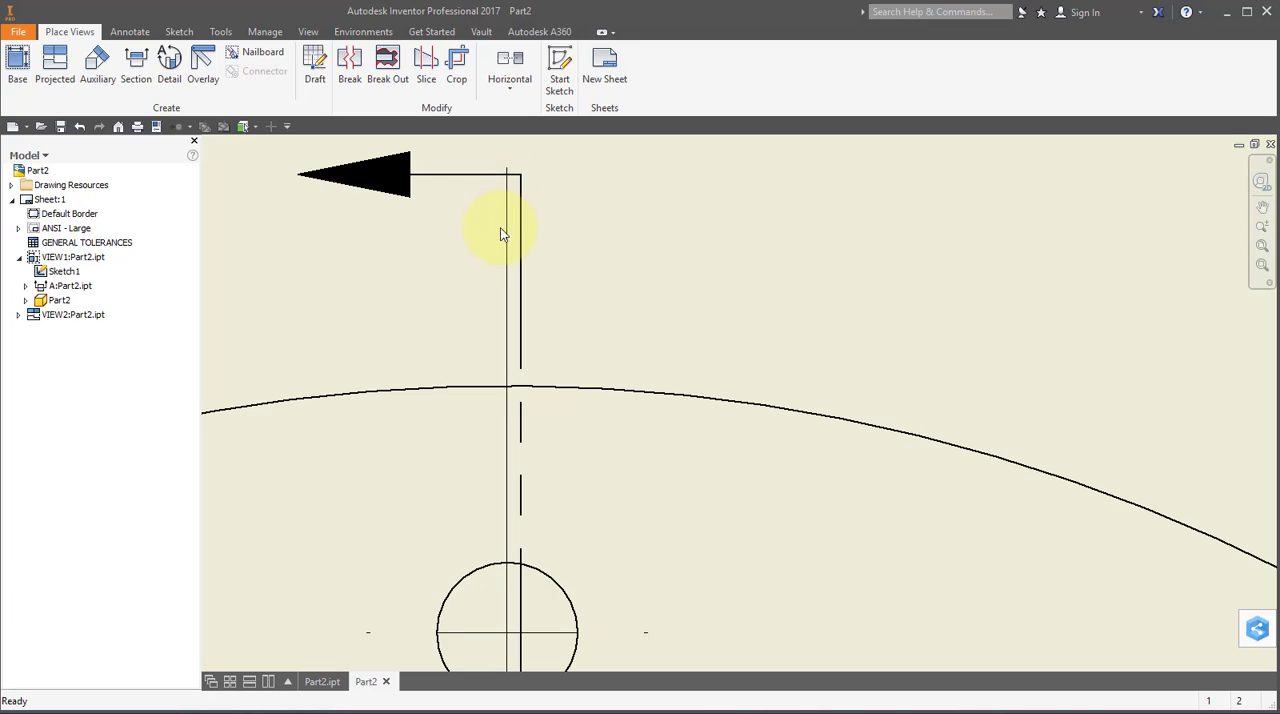
{"action": "left_click_drag", "start_coordinate": [520, 294], "coordinate": [508, 284]}
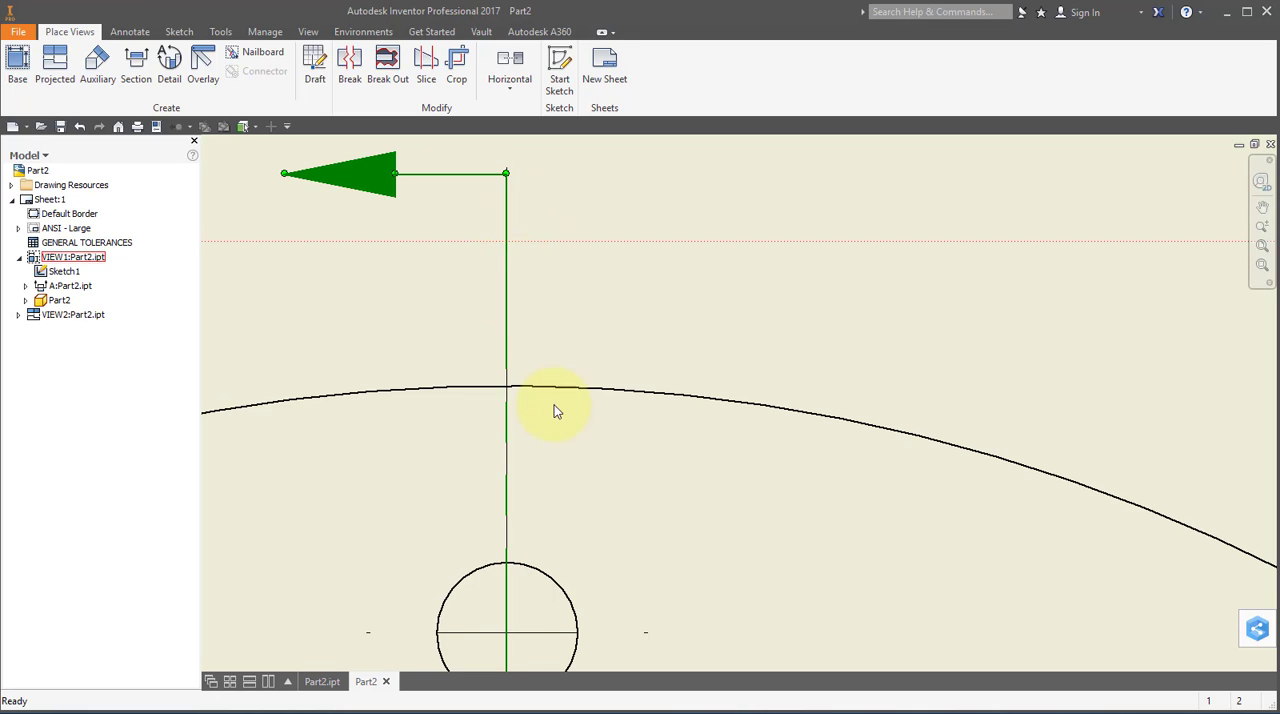
{"action": "scroll", "coordinate": [604, 352], "scroll_direction": "down", "scroll_amount": 5}
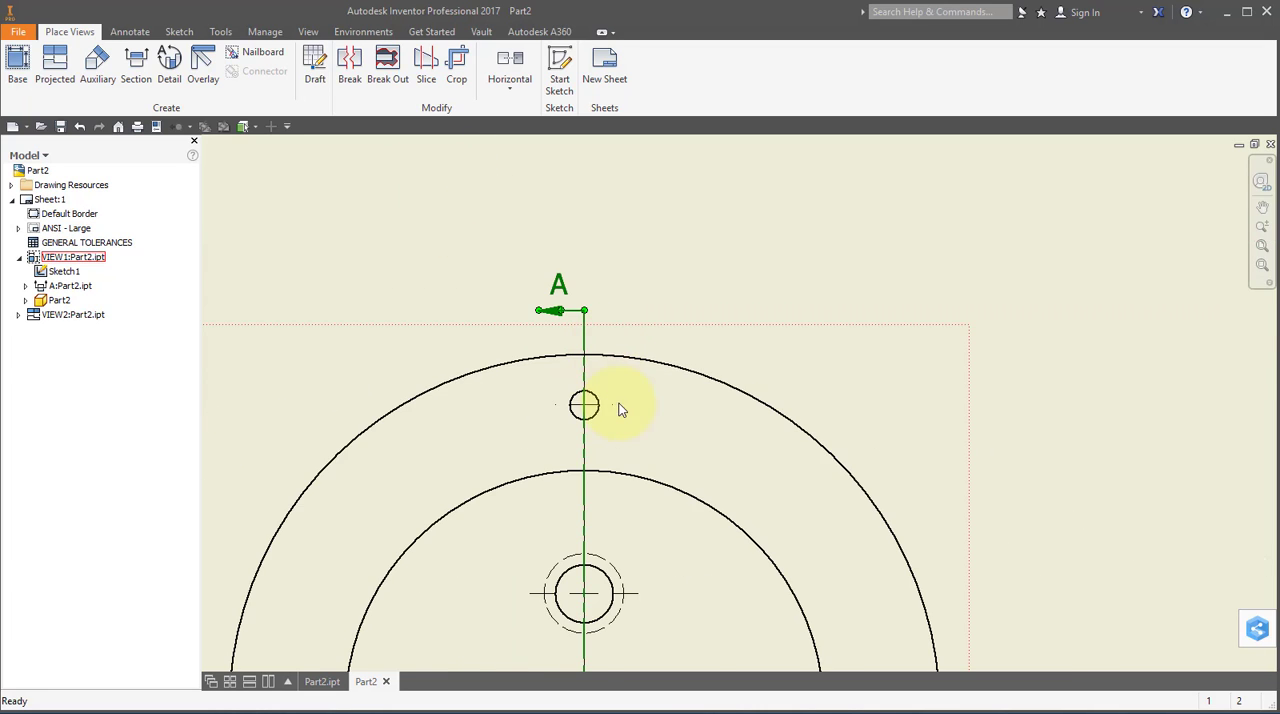
{"action": "middle_click_drag", "start_coordinate": [637, 414], "coordinate": [584, 262]}
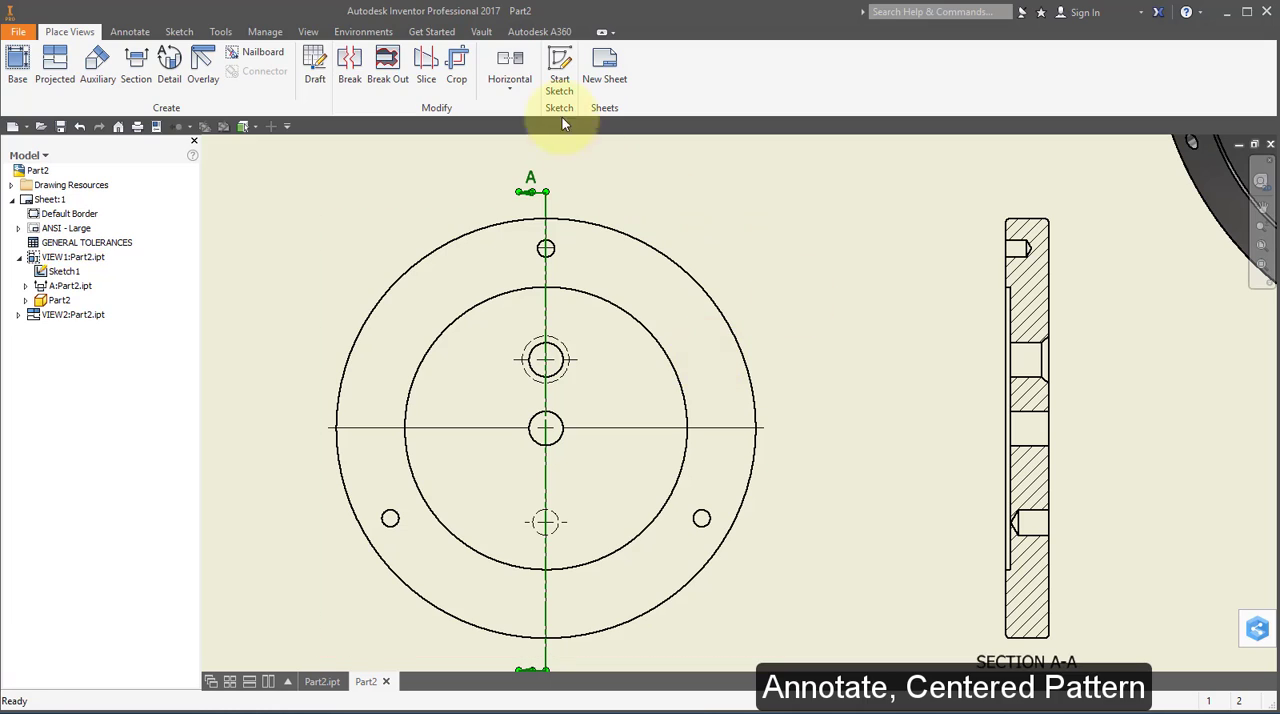
Add a centered pattern about the front view's center hole through the three small outer holes, closing the bolt circle.
{"action": "left_click", "coordinate": [127, 31]}
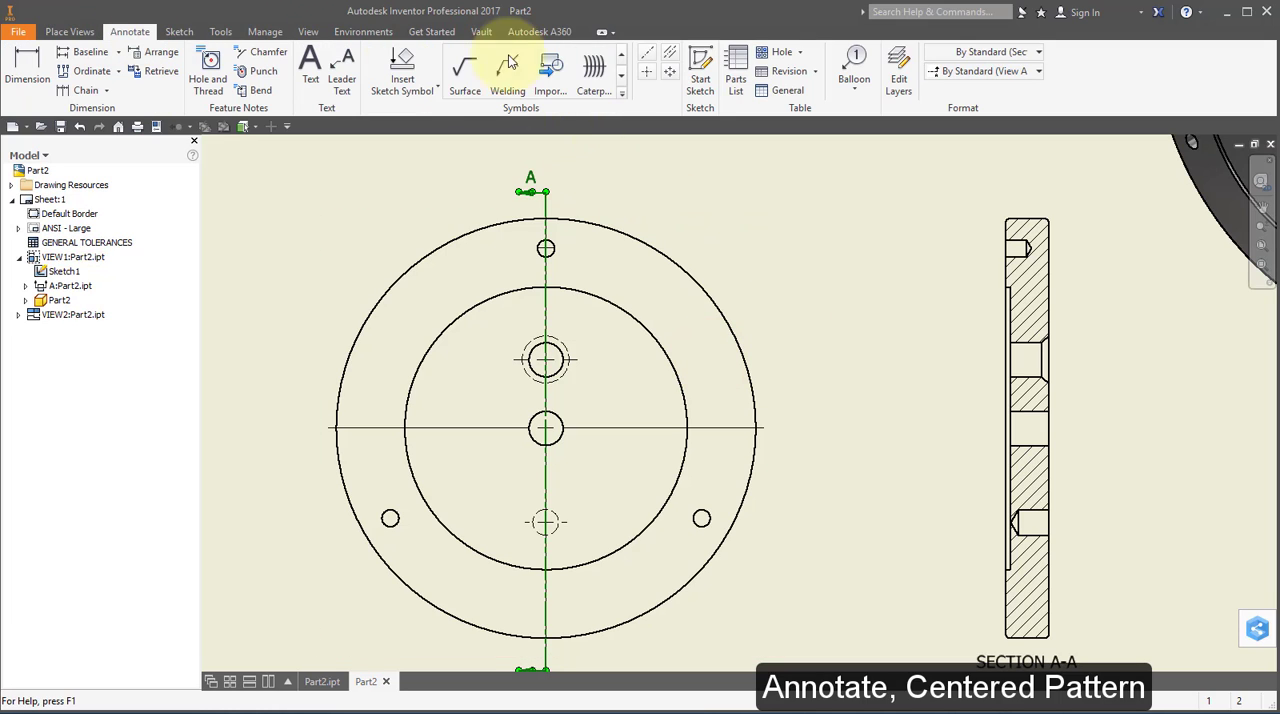
{"action": "left_click", "coordinate": [670, 74]}
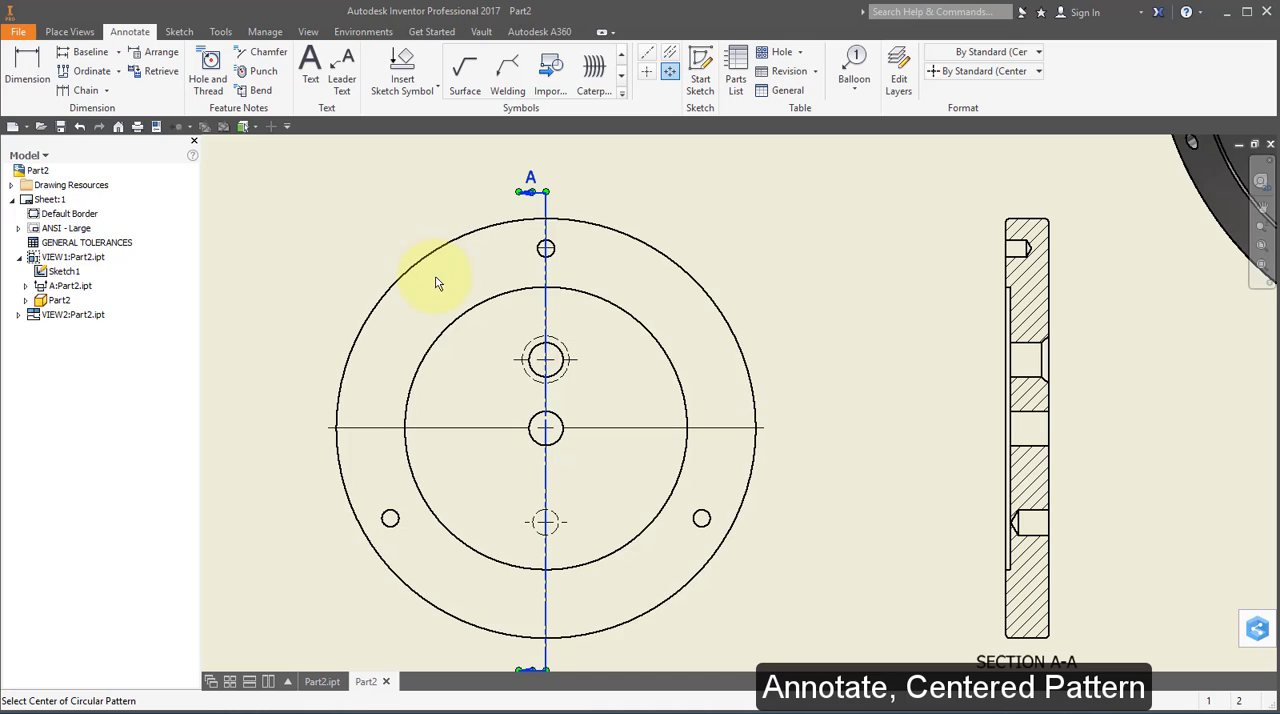
{"action": "left_click", "coordinate": [546, 430]}
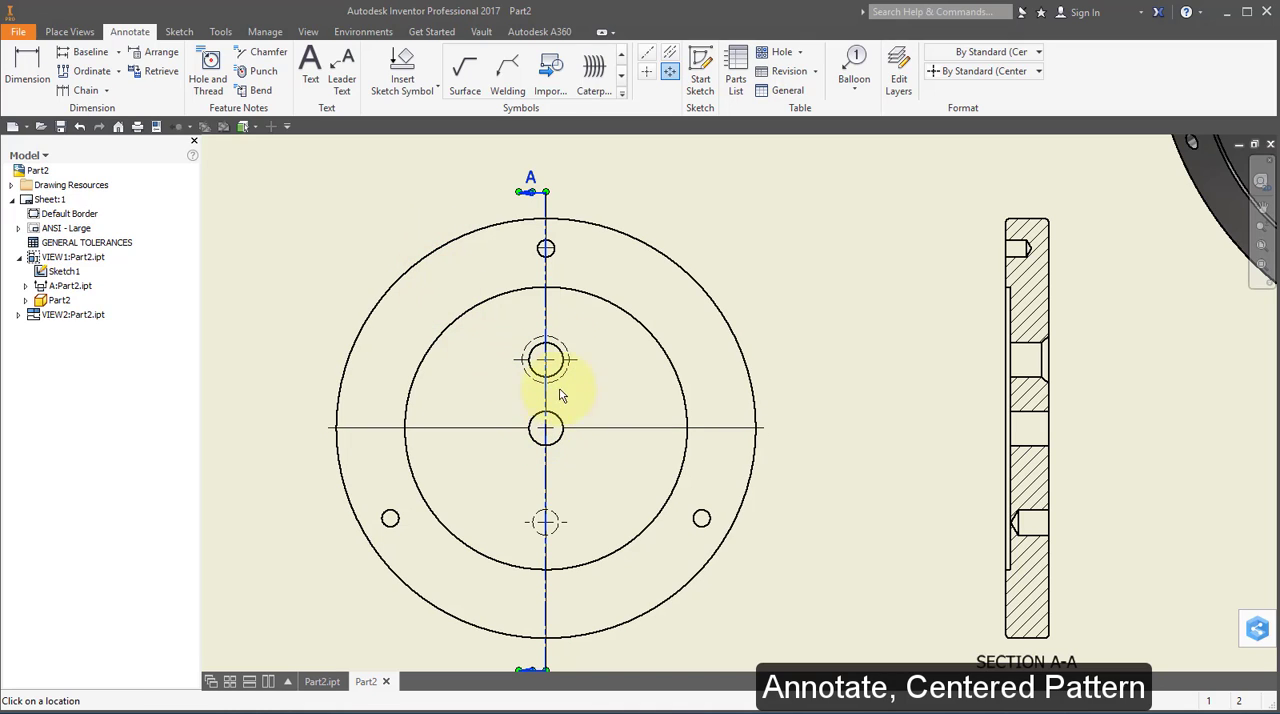
{"action": "left_click", "coordinate": [546, 249]}
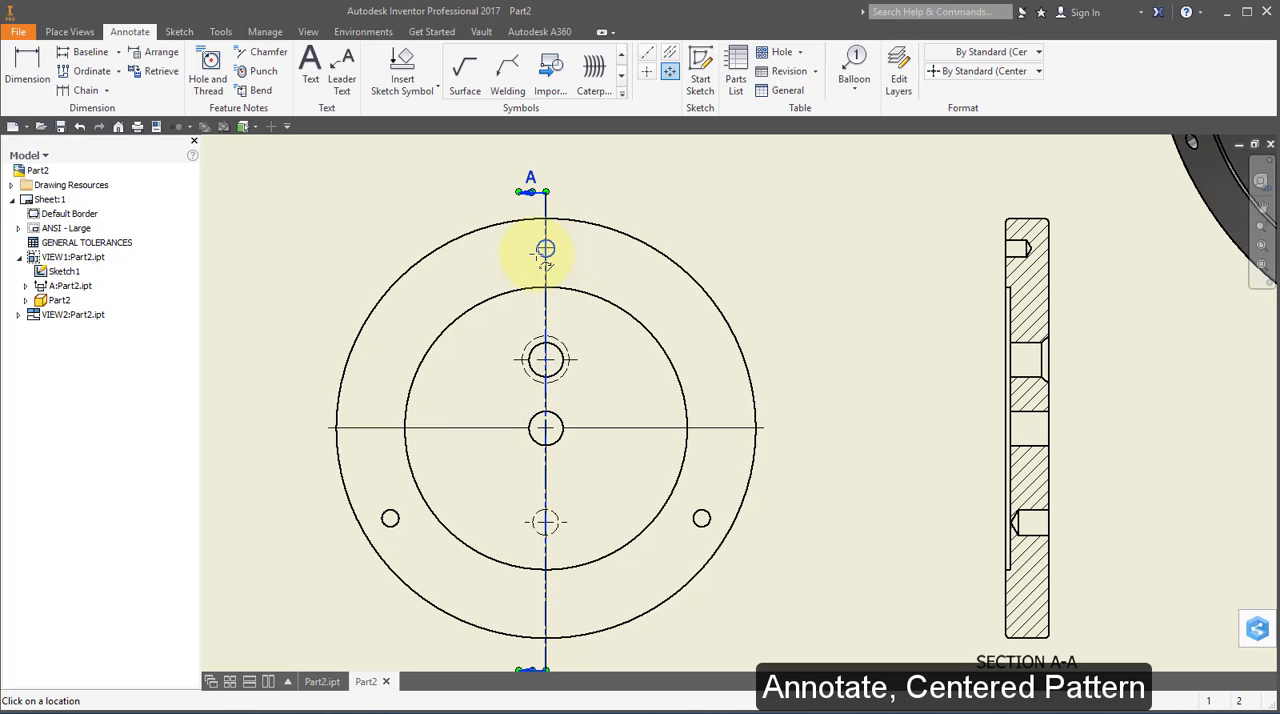
{"action": "left_click", "coordinate": [391, 518]}
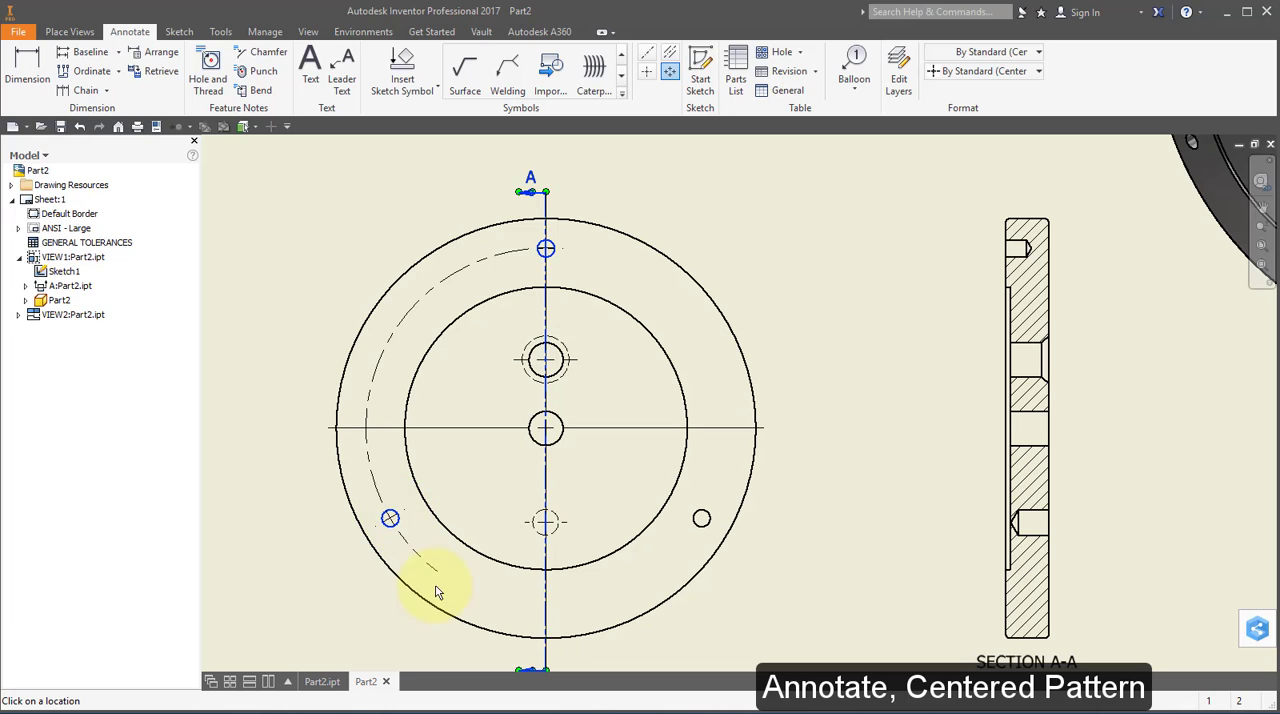
{"action": "left_click", "coordinate": [701, 518]}
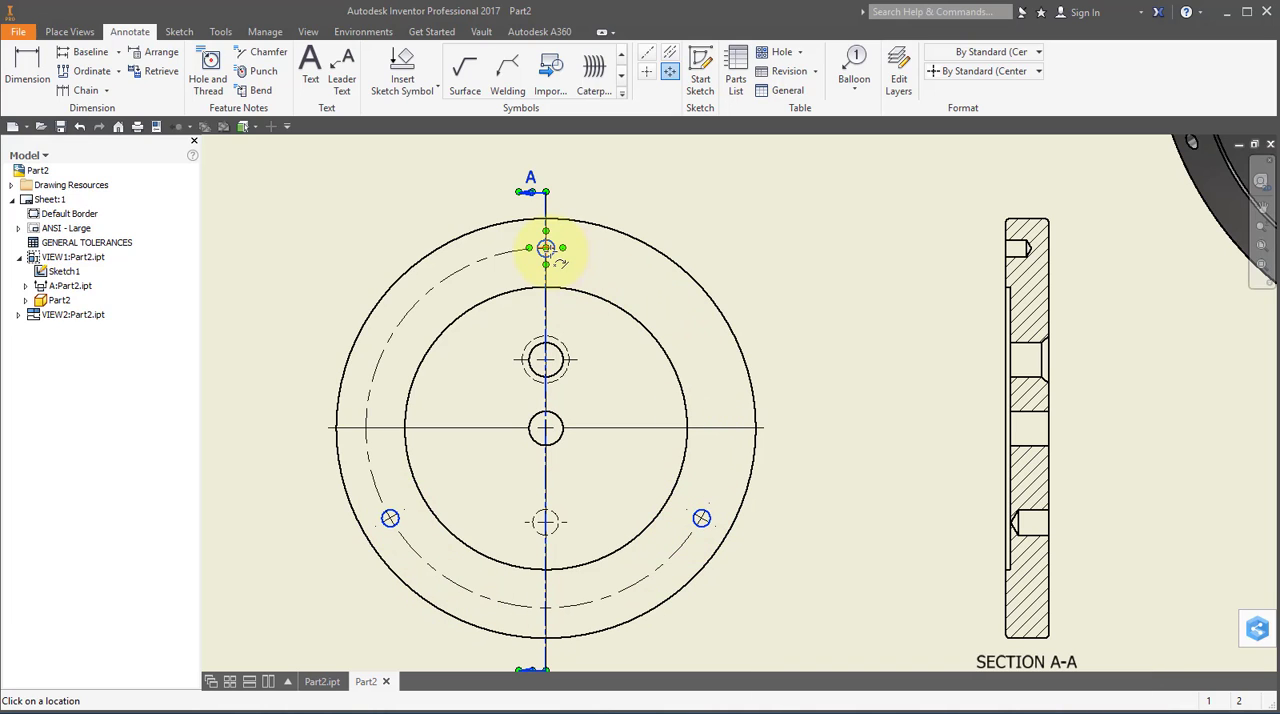
{"action": "left_click", "coordinate": [546, 248]}
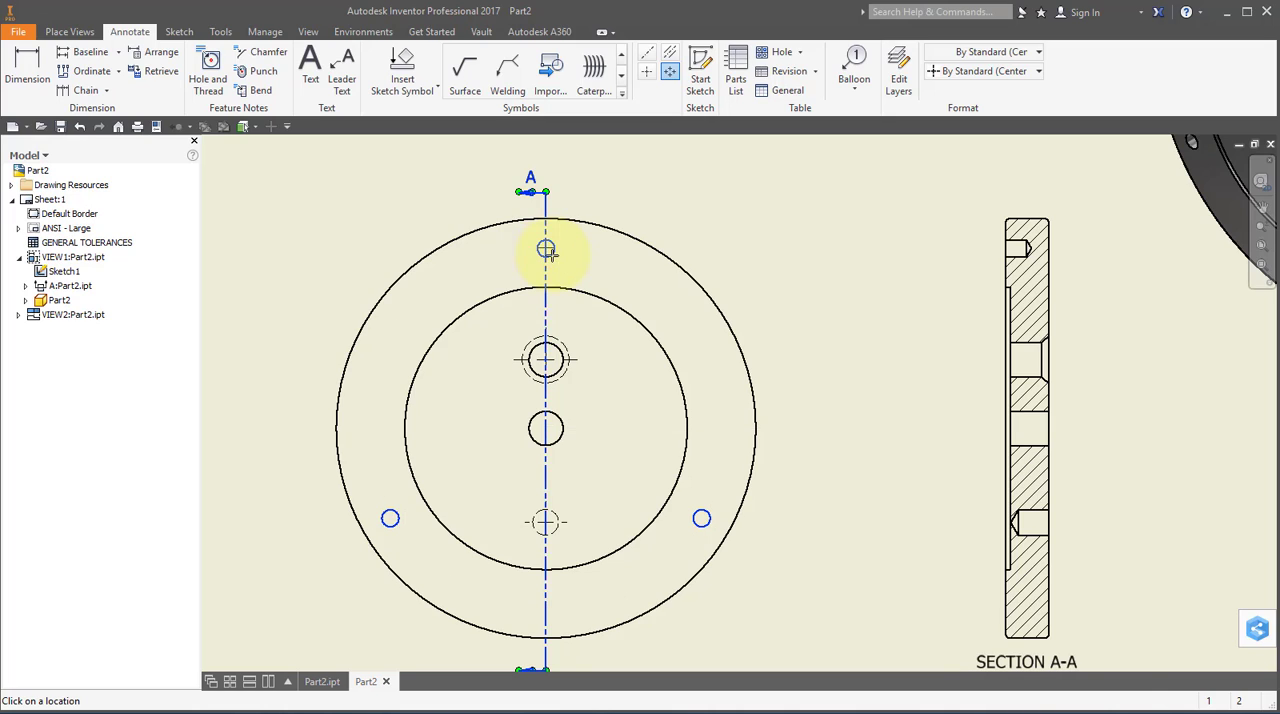
{"action": "right_click", "coordinate": [746, 255]}
{"action": "left_click", "coordinate": [803, 251]}
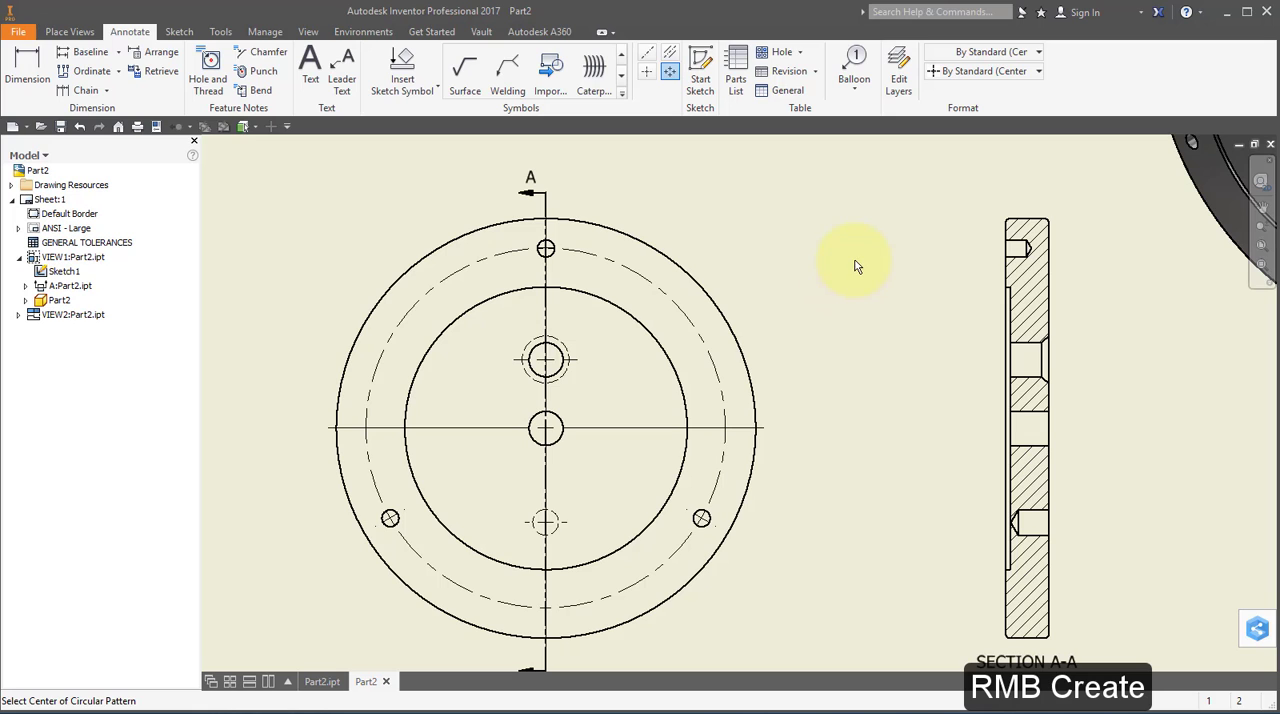
Add centerline bisectors to the four holes in section view A-A.
{"action": "middle_click_drag", "start_coordinate": [854, 262], "coordinate": [778, 228]}
{"action": "left_click", "coordinate": [671, 54]}
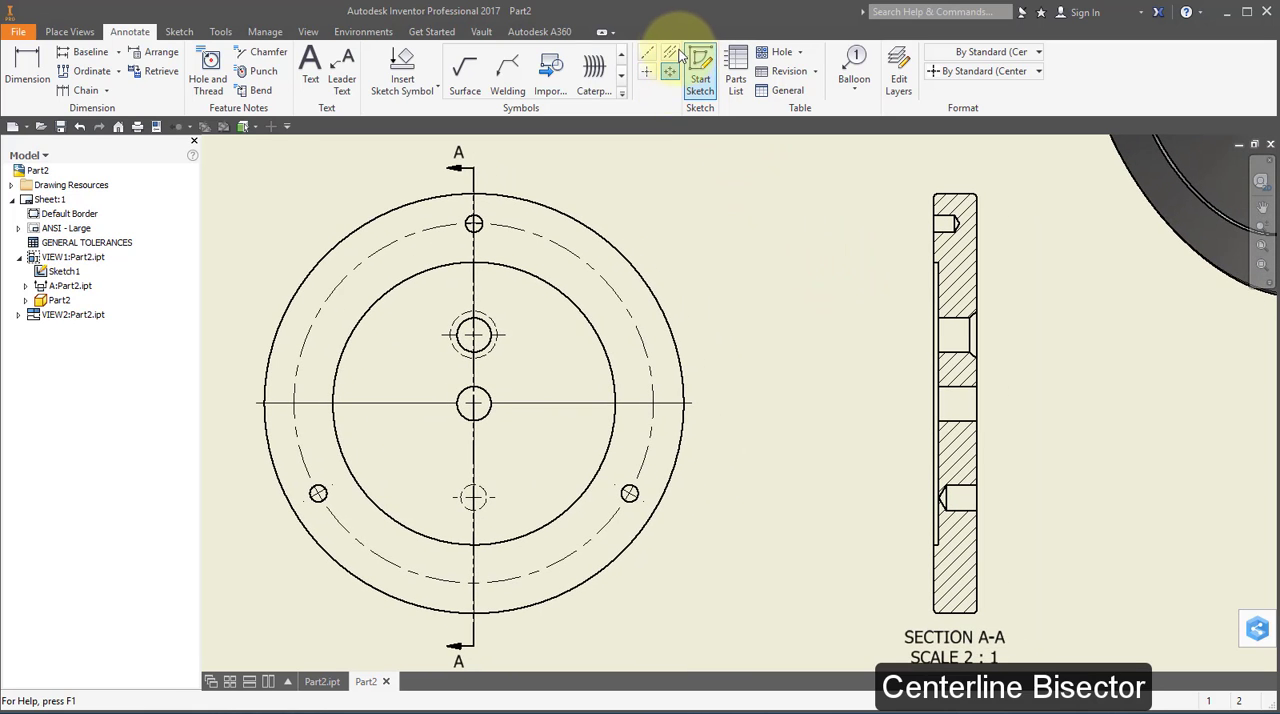
{"action": "scroll", "coordinate": [966, 255], "scroll_direction": "up", "scroll_amount": 4}
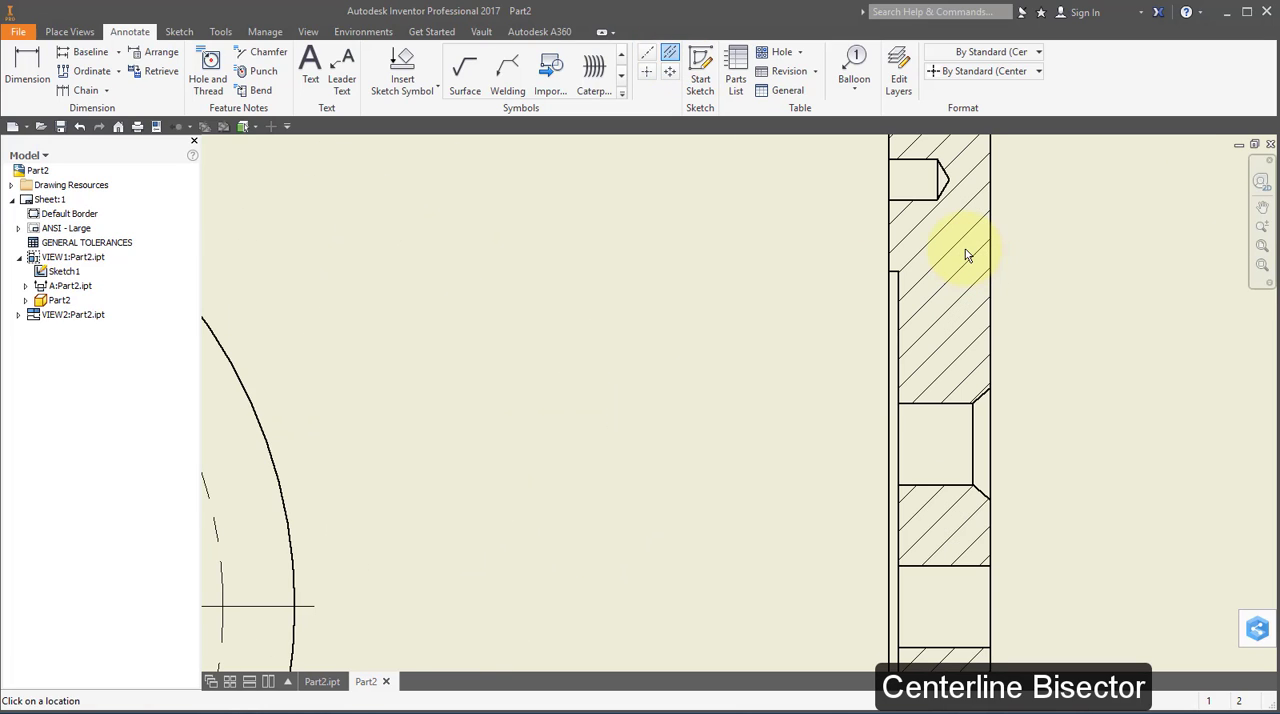
{"action": "left_click", "coordinate": [912, 159]}
{"action": "left_click", "coordinate": [912, 200]}
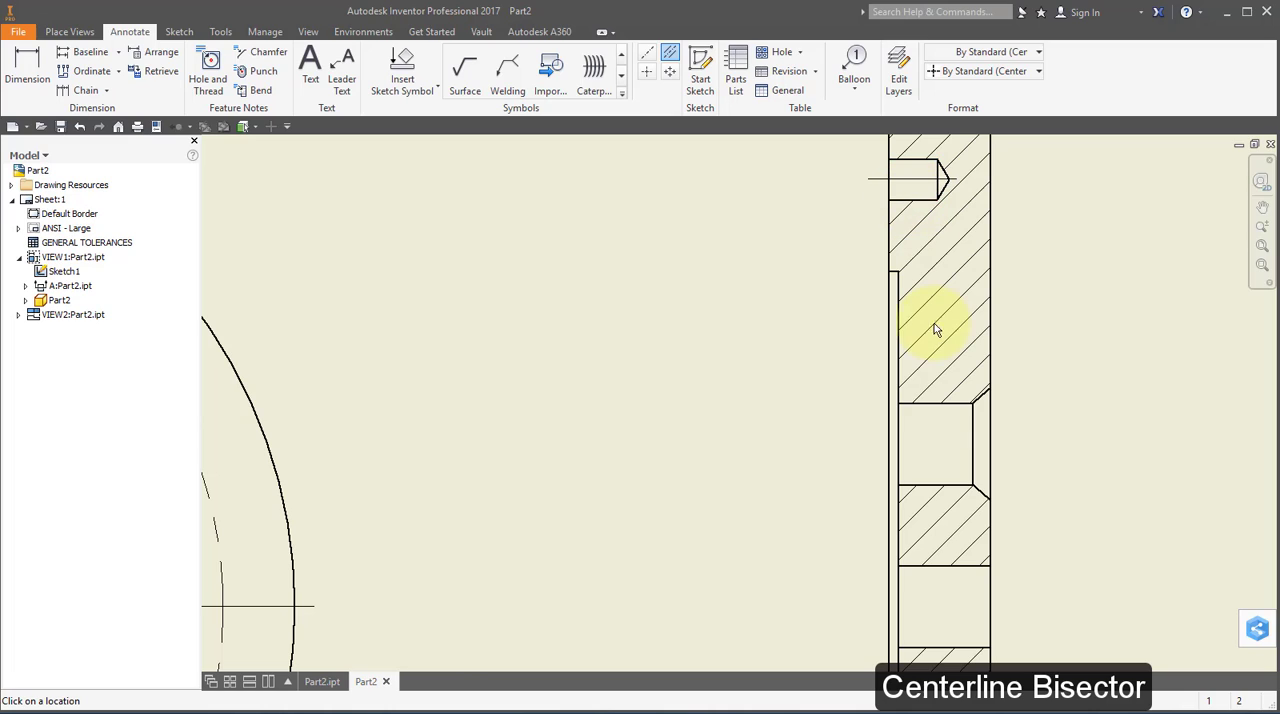
{"action": "left_click", "coordinate": [936, 403]}
{"action": "left_click", "coordinate": [936, 486]}
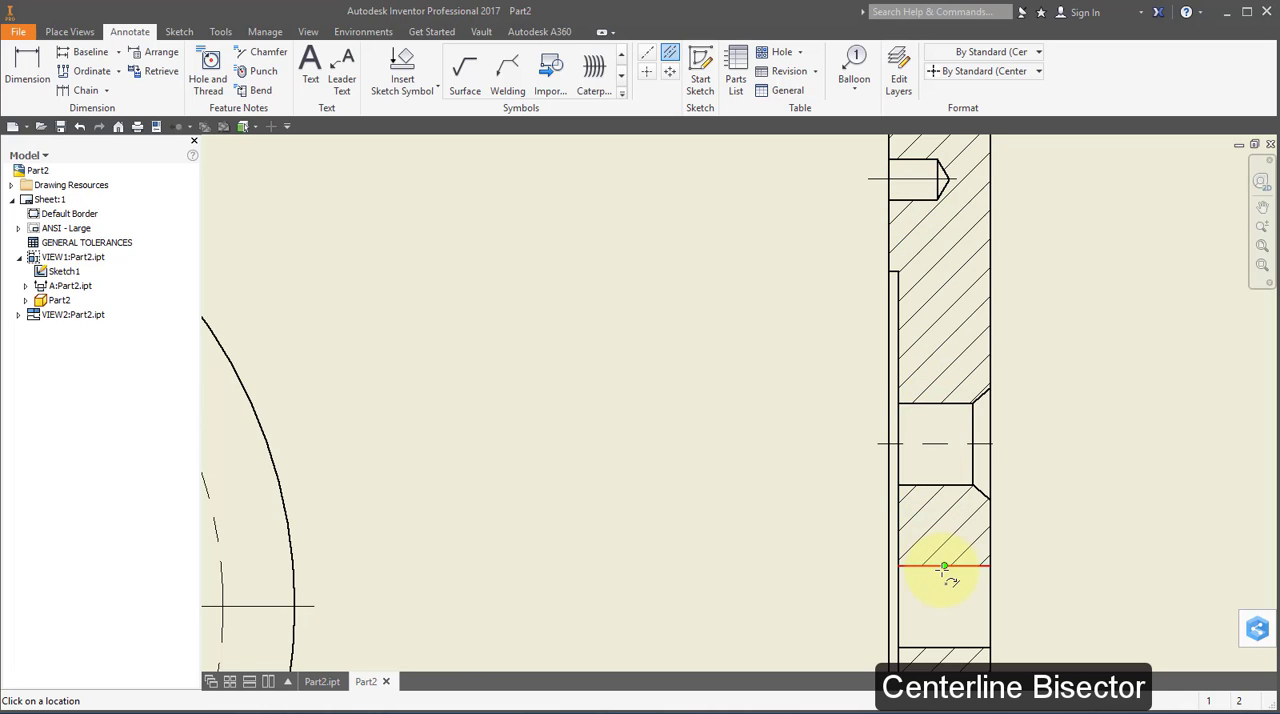
{"action": "left_click", "coordinate": [944, 566]}
{"action": "left_click", "coordinate": [943, 648]}
{"action": "middle_click_drag", "start_coordinate": [952, 637], "coordinate": [975, 272]}
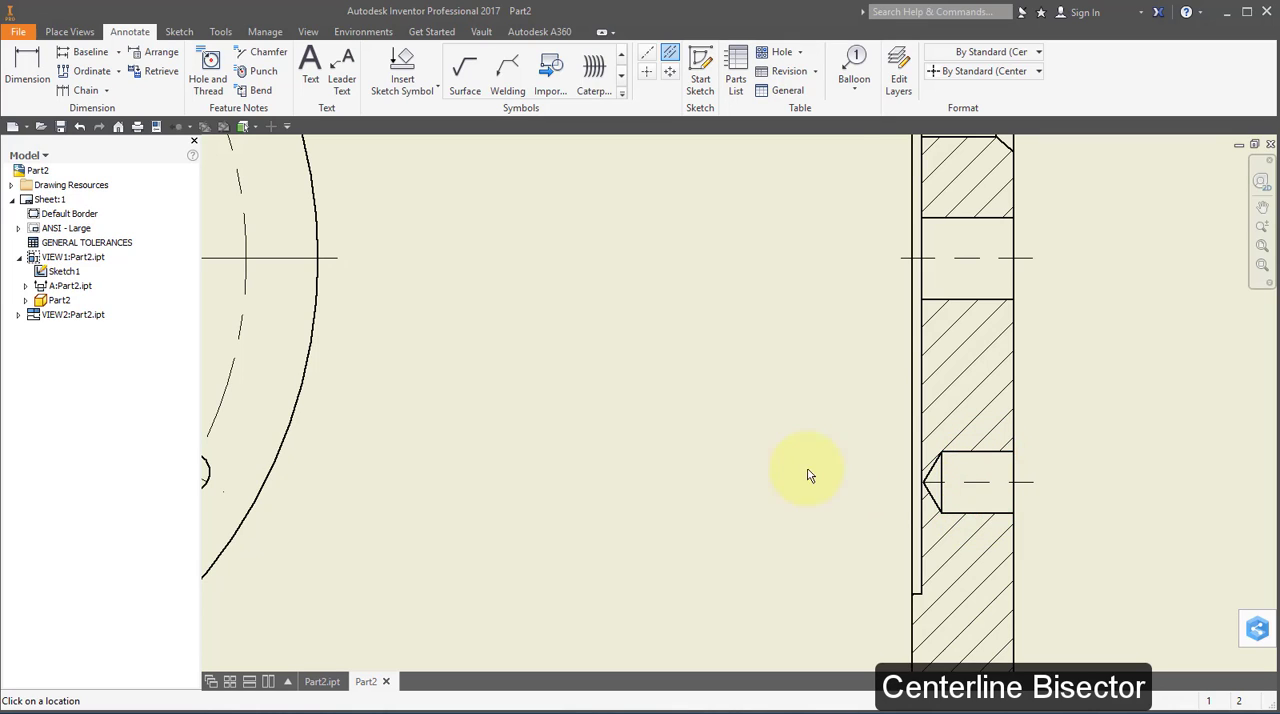
Dimension the angle between the center mark lines of the front view's two lower small holes, placing it below the view.
{"action": "scroll", "coordinate": [800, 472], "scroll_direction": "down", "scroll_amount": 4}
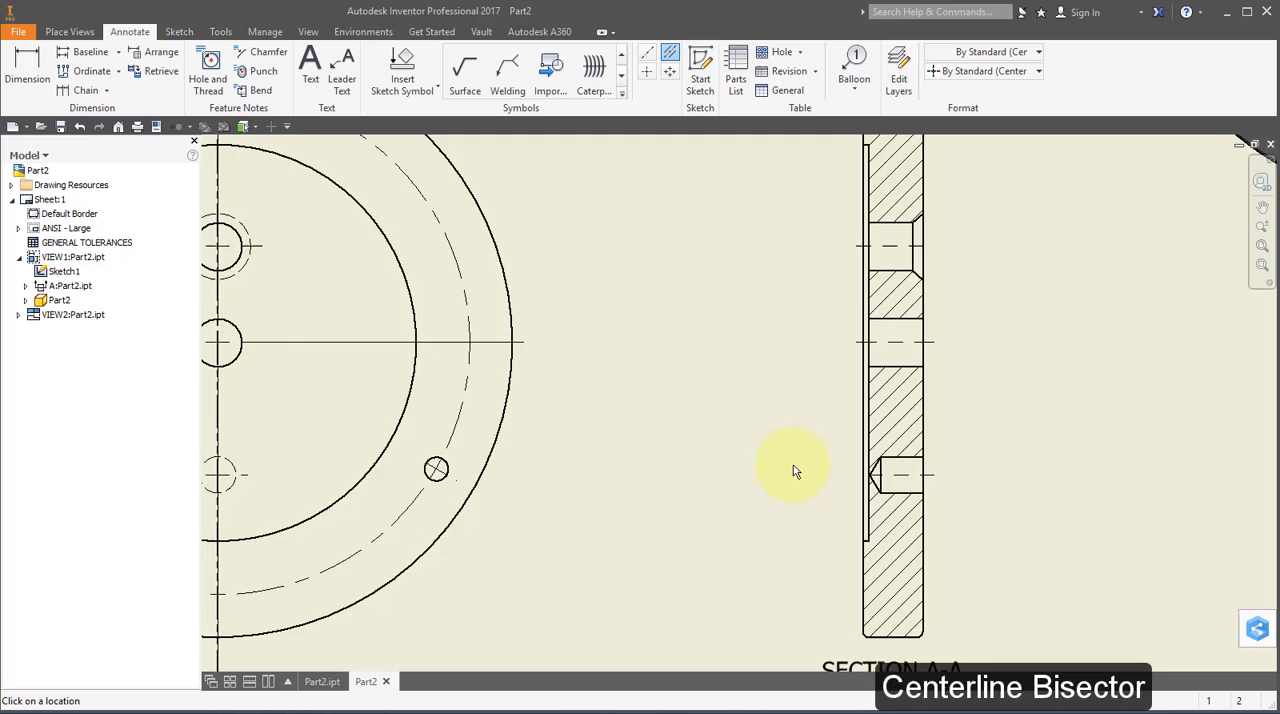
{"action": "left_click", "coordinate": [22, 72]}
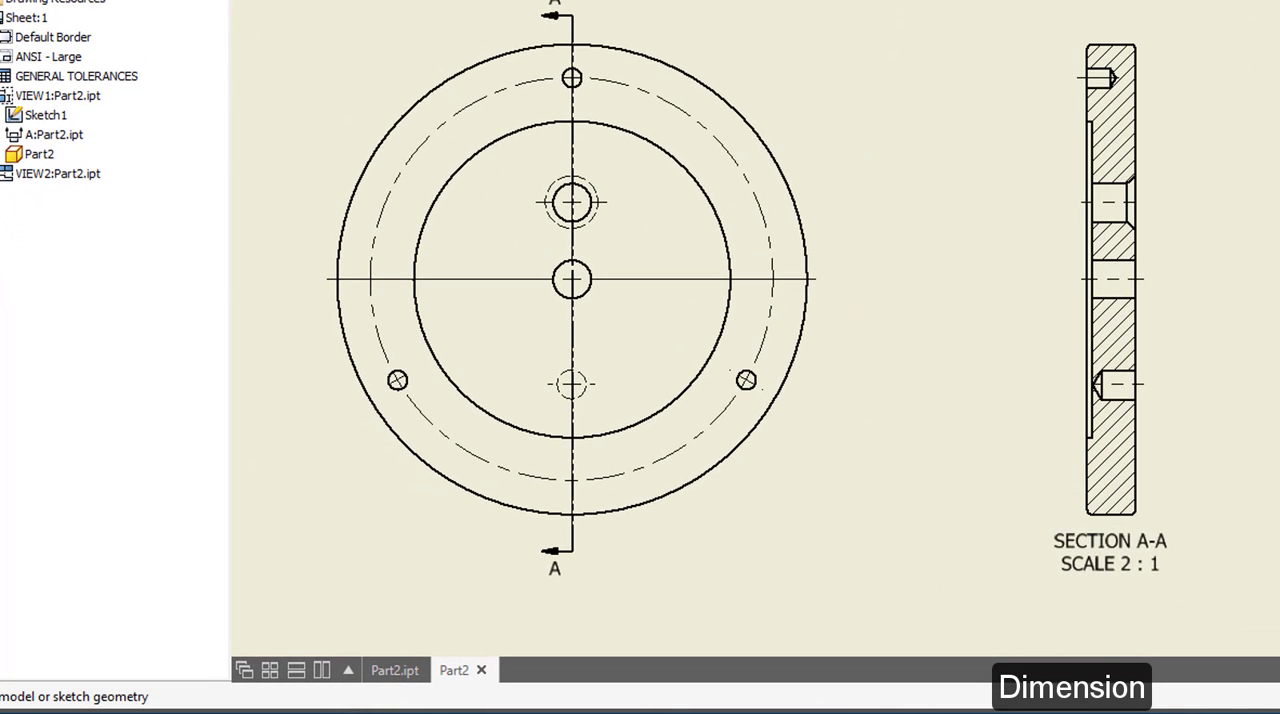
{"action": "left_click", "coordinate": [378, 391]}
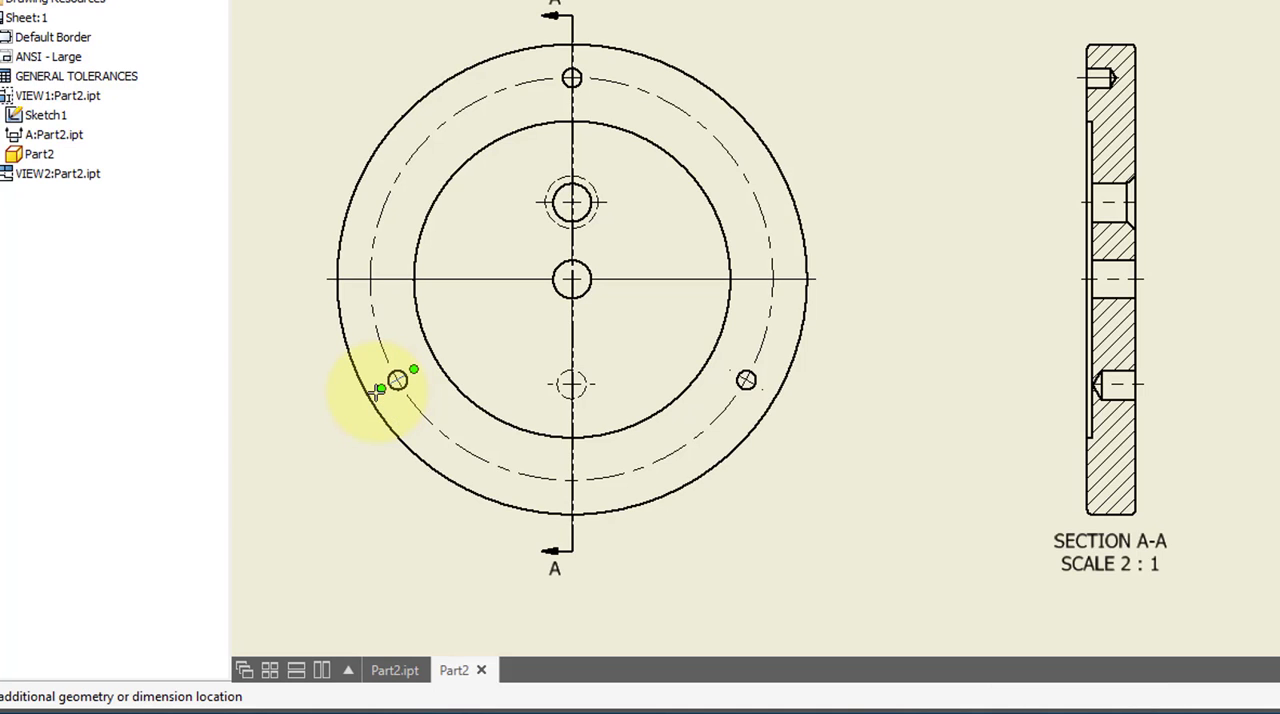
{"action": "left_click", "coordinate": [765, 392]}
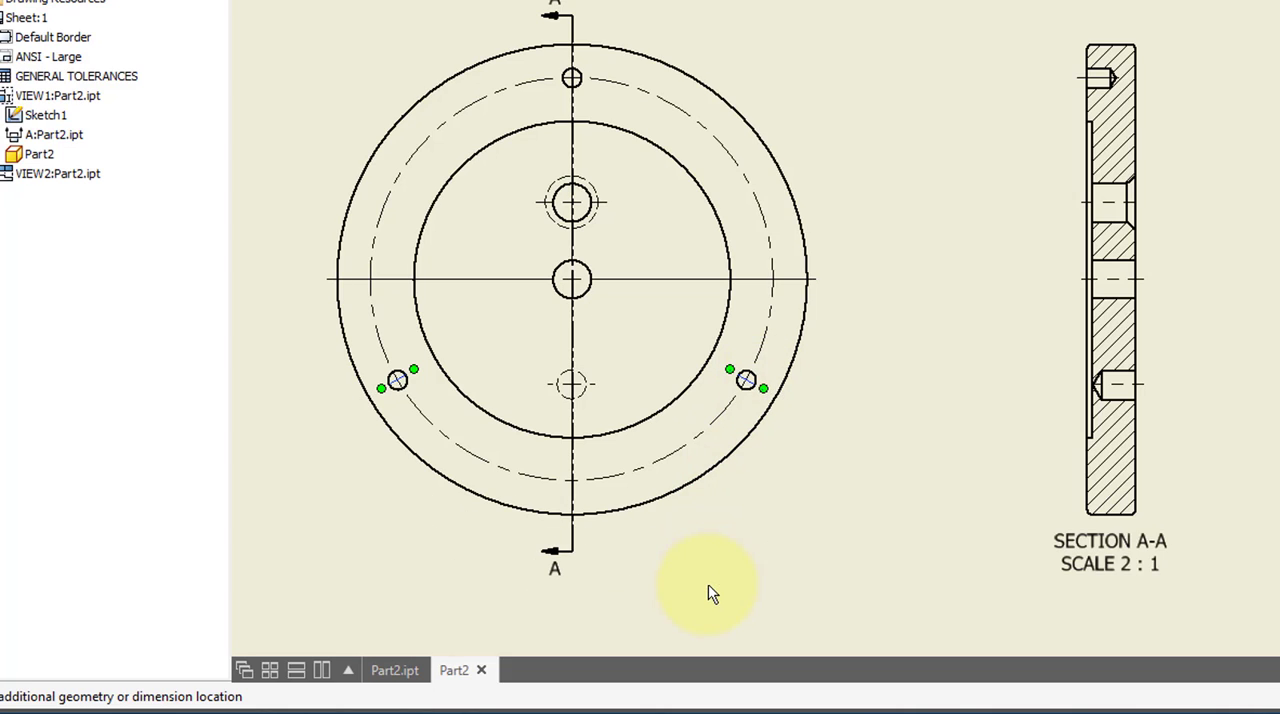
{"action": "middle_click_drag", "start_coordinate": [708, 591], "coordinate": [792, 250]}
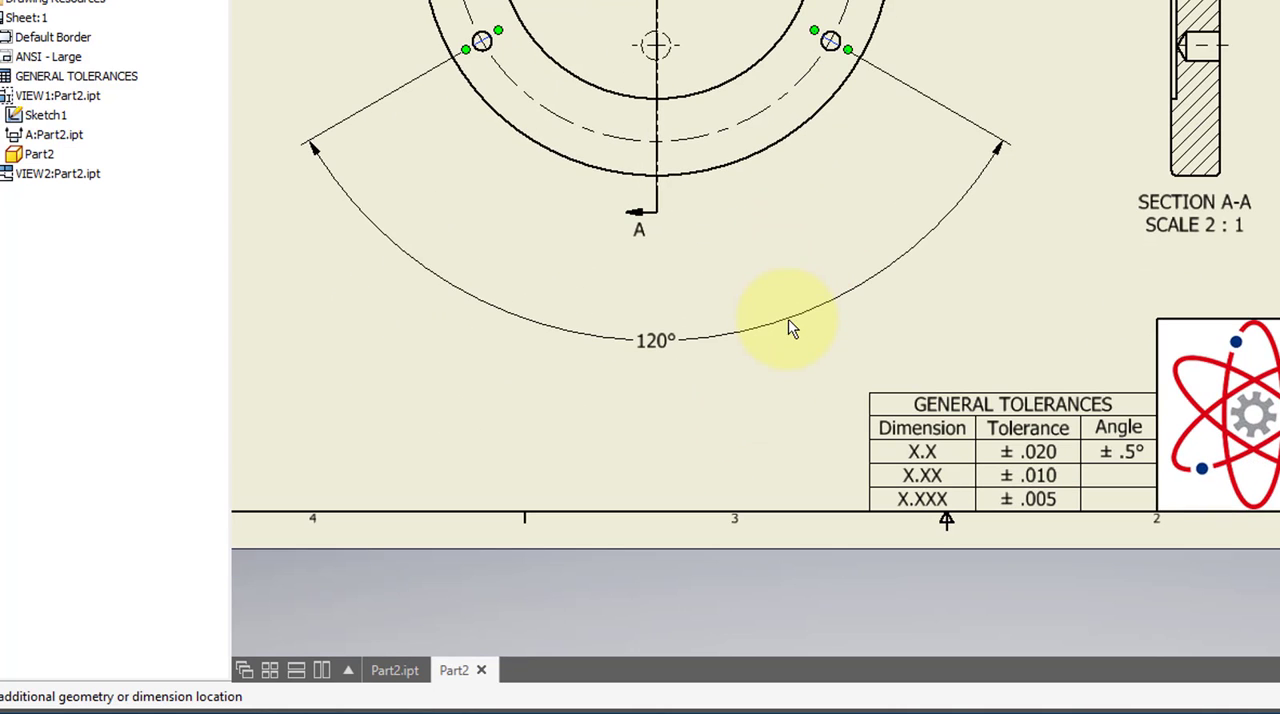
{"action": "left_click", "coordinate": [787, 320]}
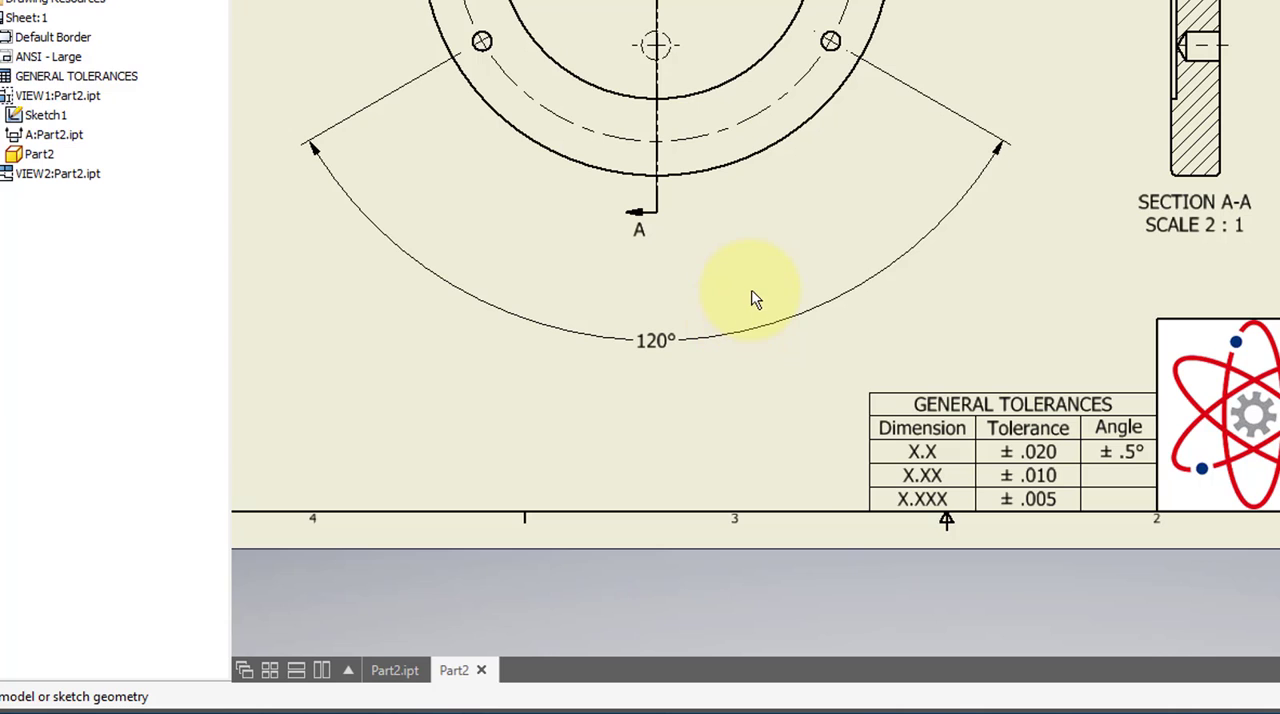
{"action": "right_click", "coordinate": [755, 300]}
{"action": "left_click", "coordinate": [674, 297]}
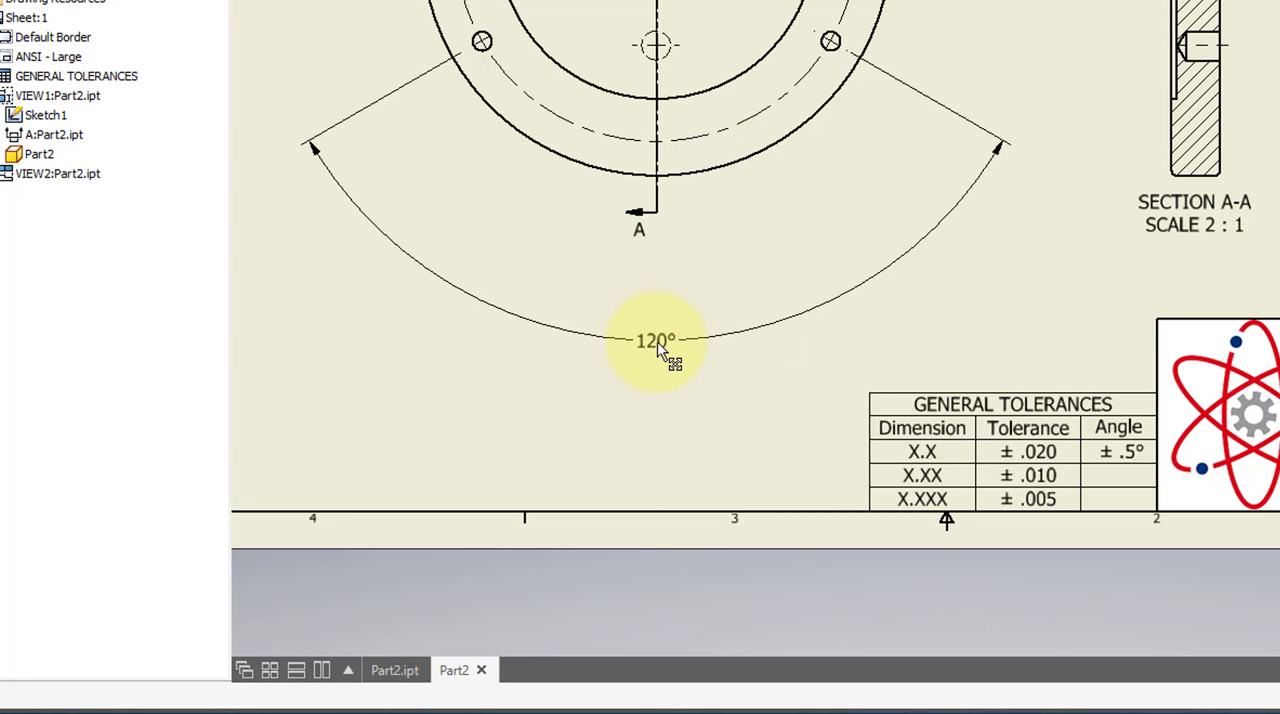
Add the prefix "3X" before the value in the angular dimension's text.
{"action": "double_click", "coordinate": [658, 340]}
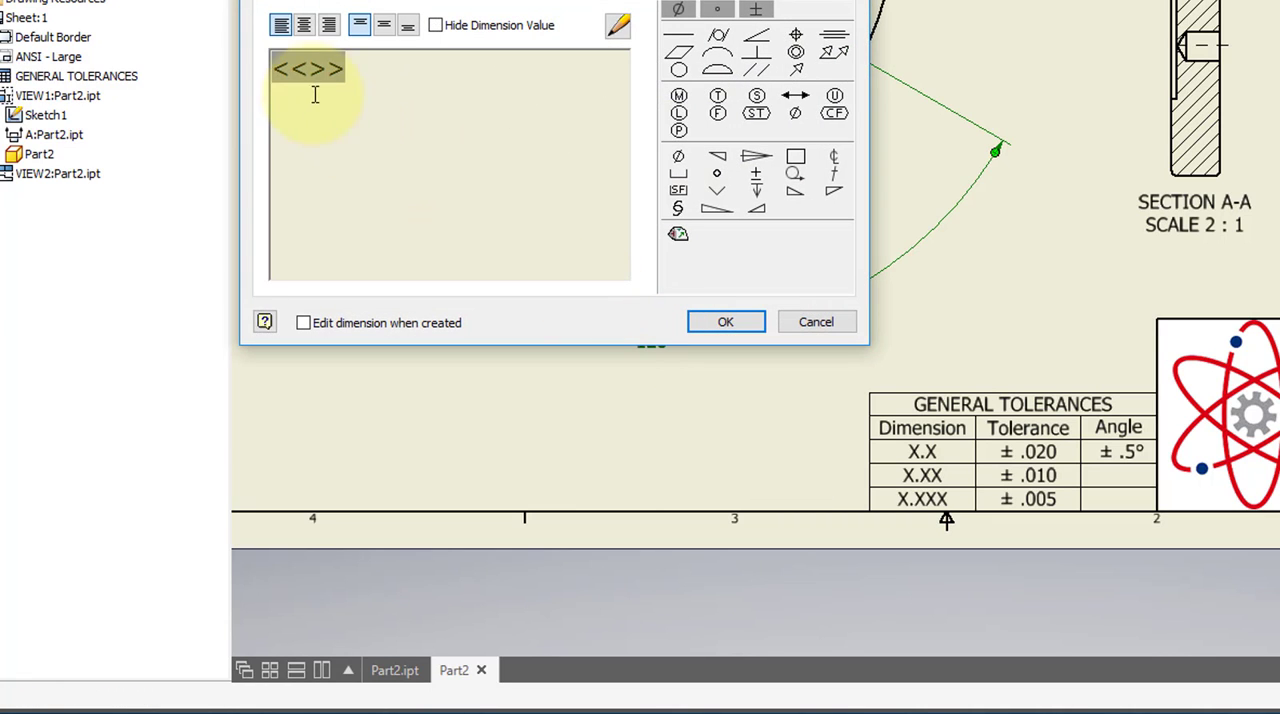
{"action": "left_click_drag", "start_coordinate": [279, 70], "coordinate": [359, 93]}
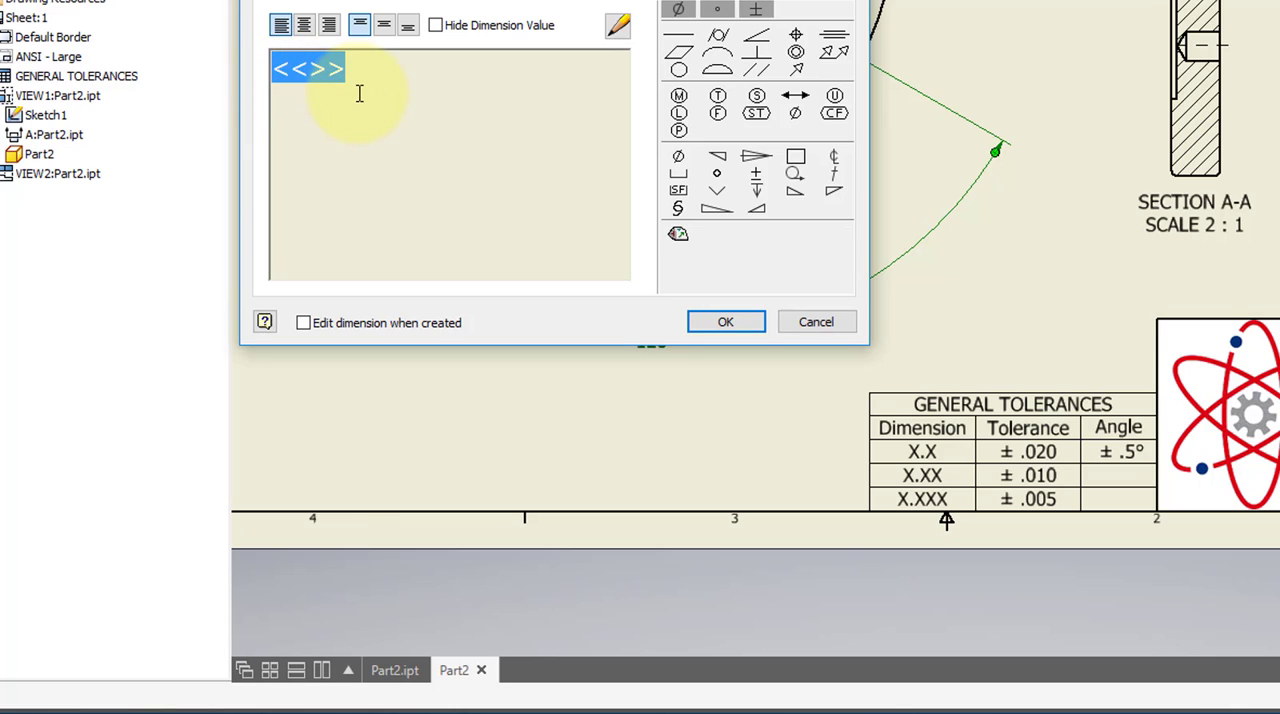
{"action": "left_click", "coordinate": [359, 93]}
{"action": "type", "text": "3"}
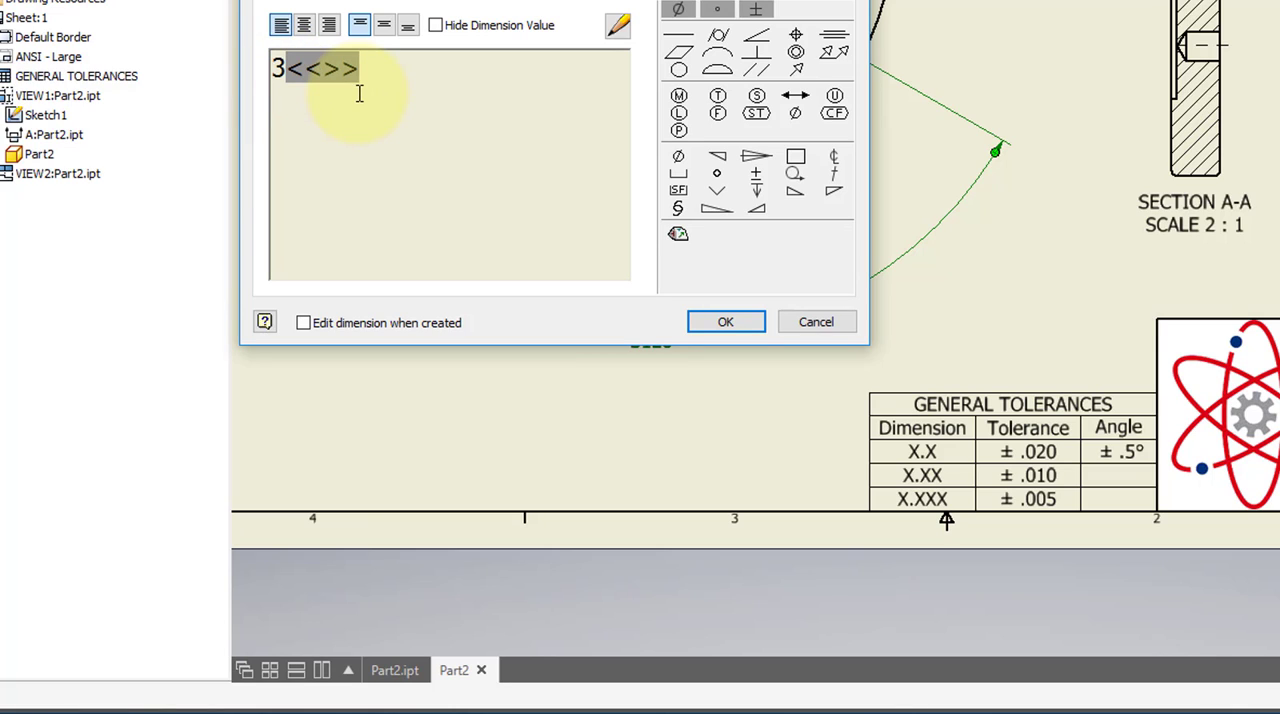
{"action": "type", "text": "X"}
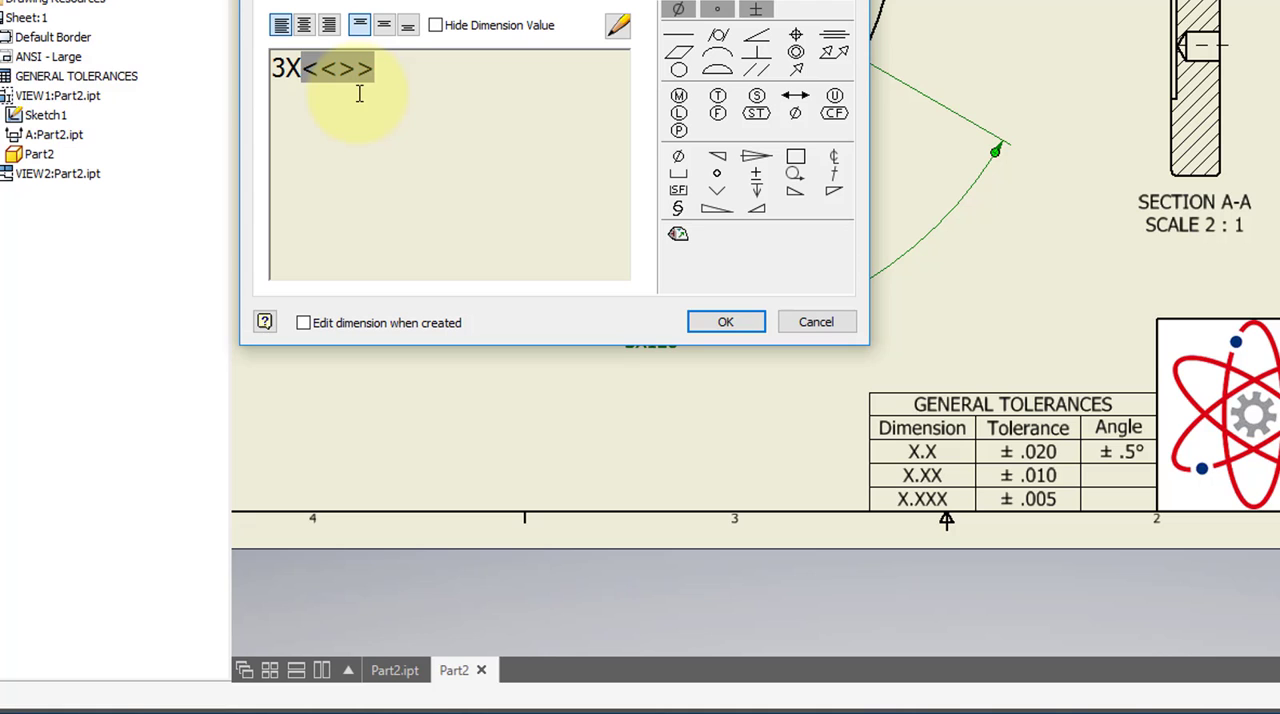
{"action": "left_click", "coordinate": [745, 330]}
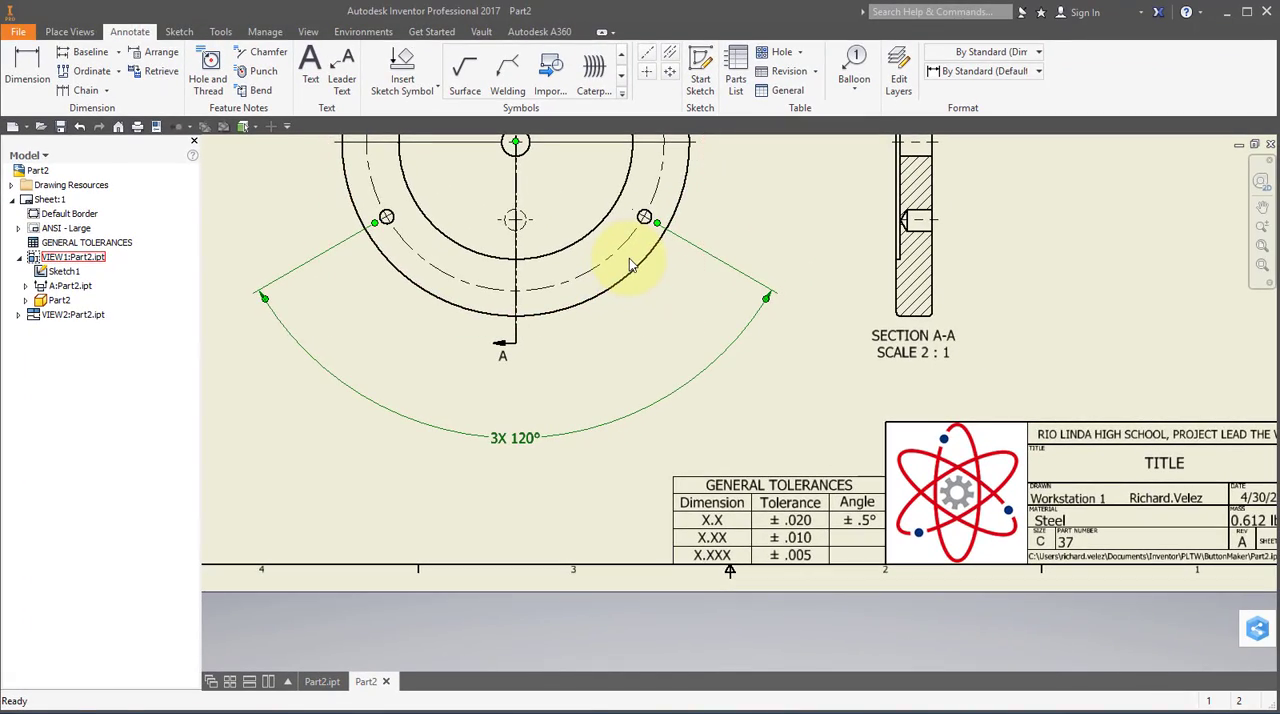
Dimension the diameters of the front view's inner circle, bolt circle and outer circle, stacking the labels above and right of the disc.
{"action": "mouse_move", "coordinate": [630, 265]}
{"action": "middle_mouse_down"}
{"action": "mouse_move", "coordinate": [600, 309]}
{"action": "mouse_move", "coordinate": [583, 452]}
{"action": "middle_mouse_up"}
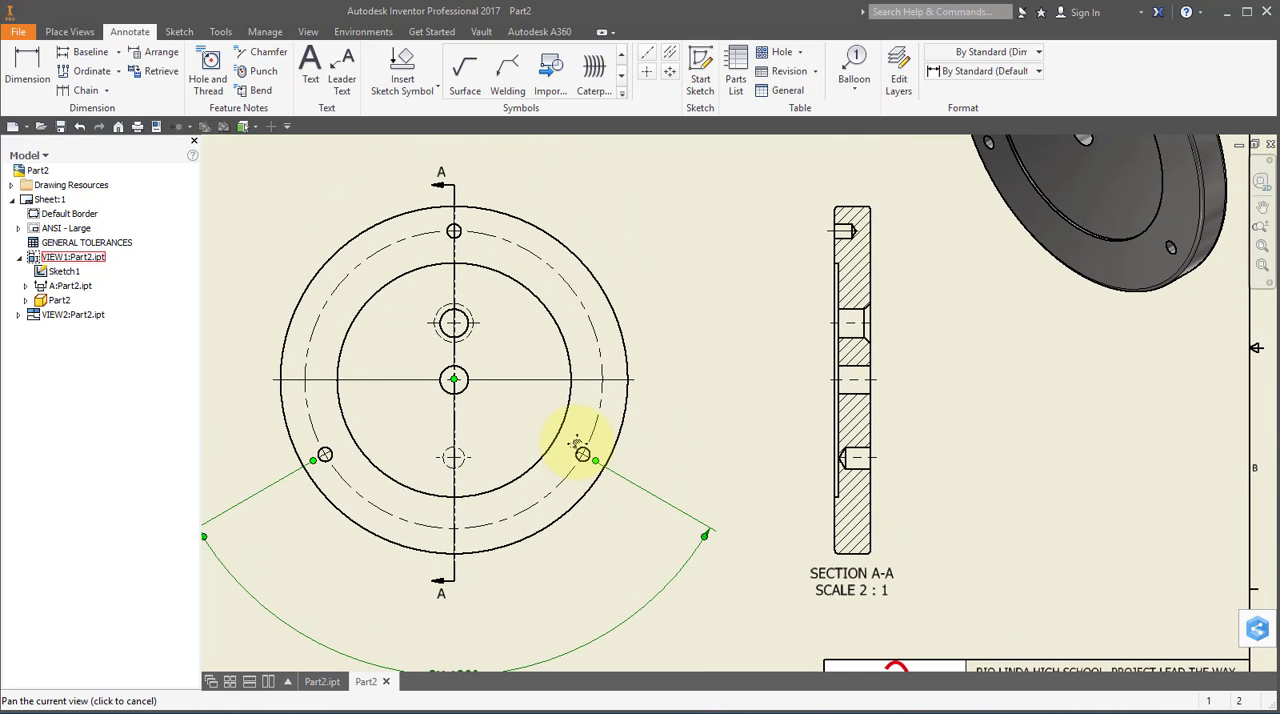
{"action": "left_click", "coordinate": [48, 76]}
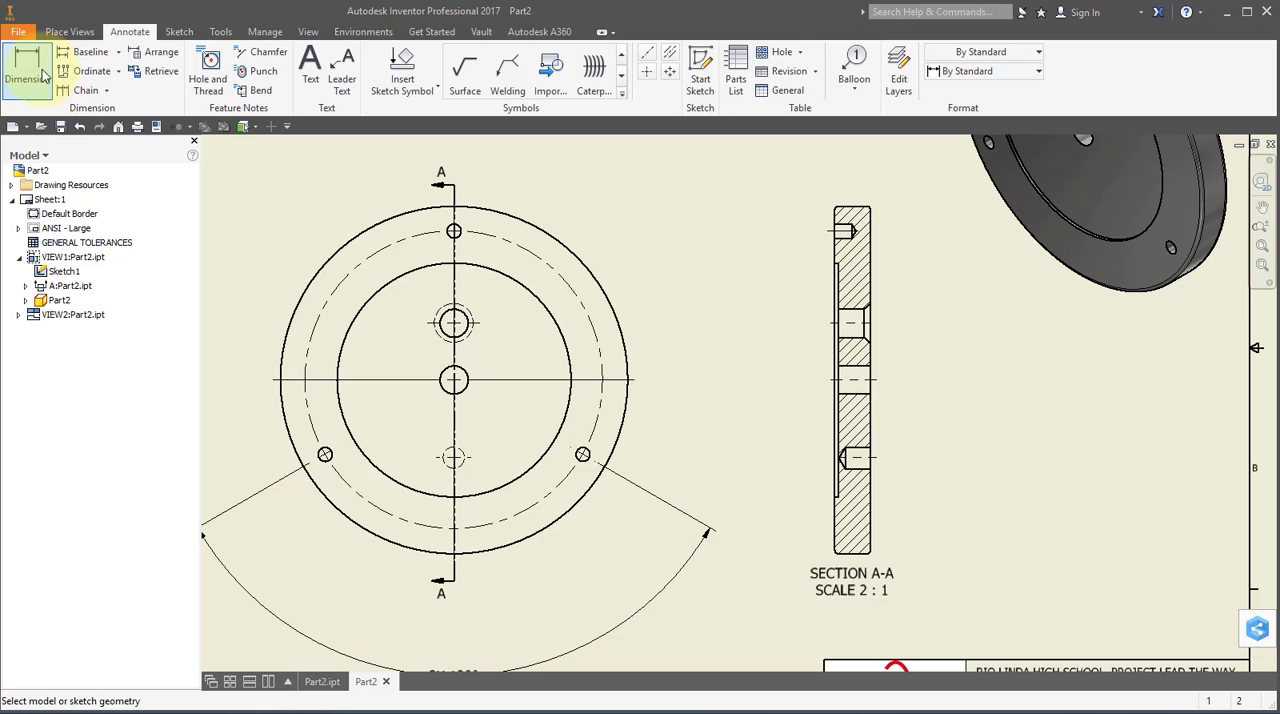
{"action": "left_click", "coordinate": [490, 270]}
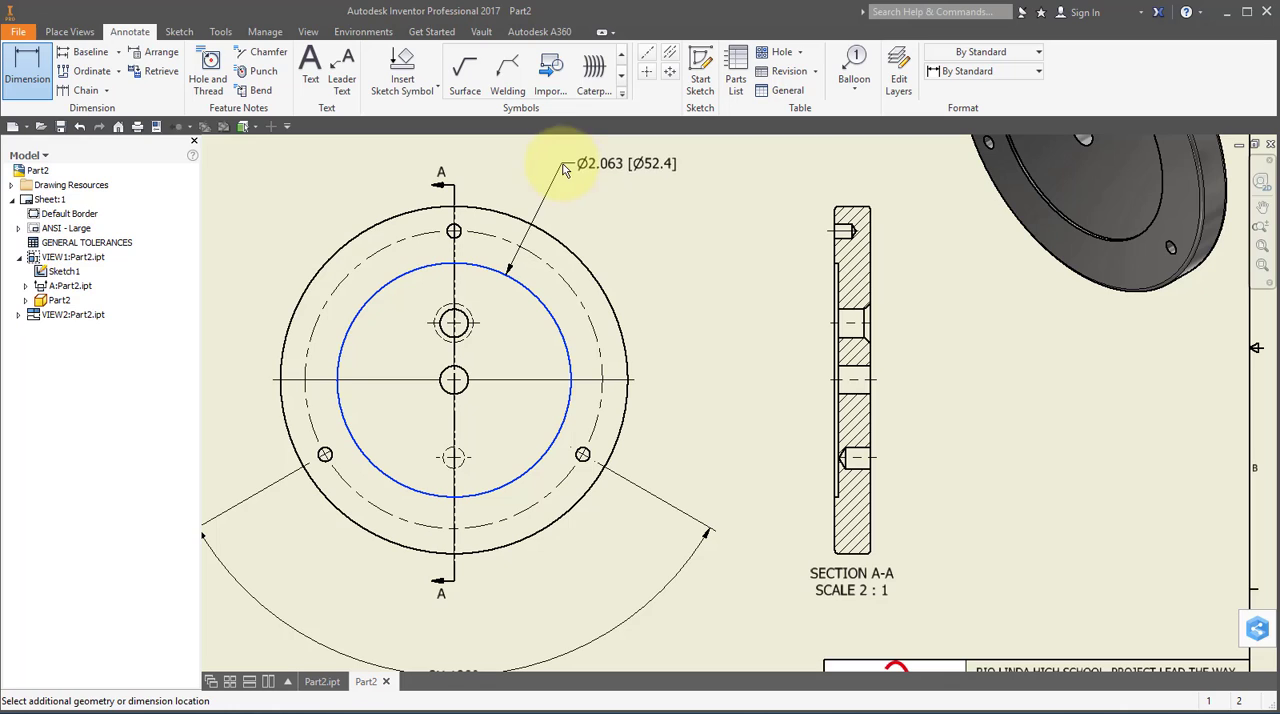
{"action": "left_click", "coordinate": [556, 167]}
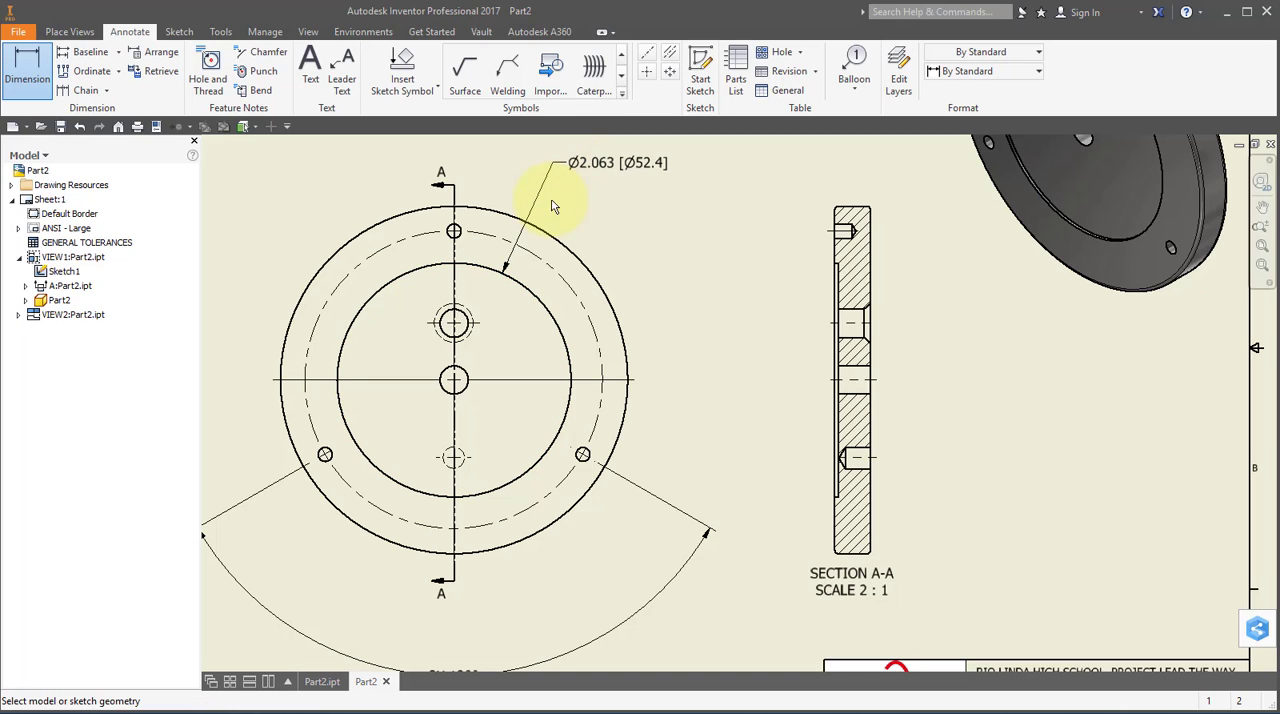
{"action": "left_click", "coordinate": [543, 258]}
{"action": "left_click", "coordinate": [583, 194]}
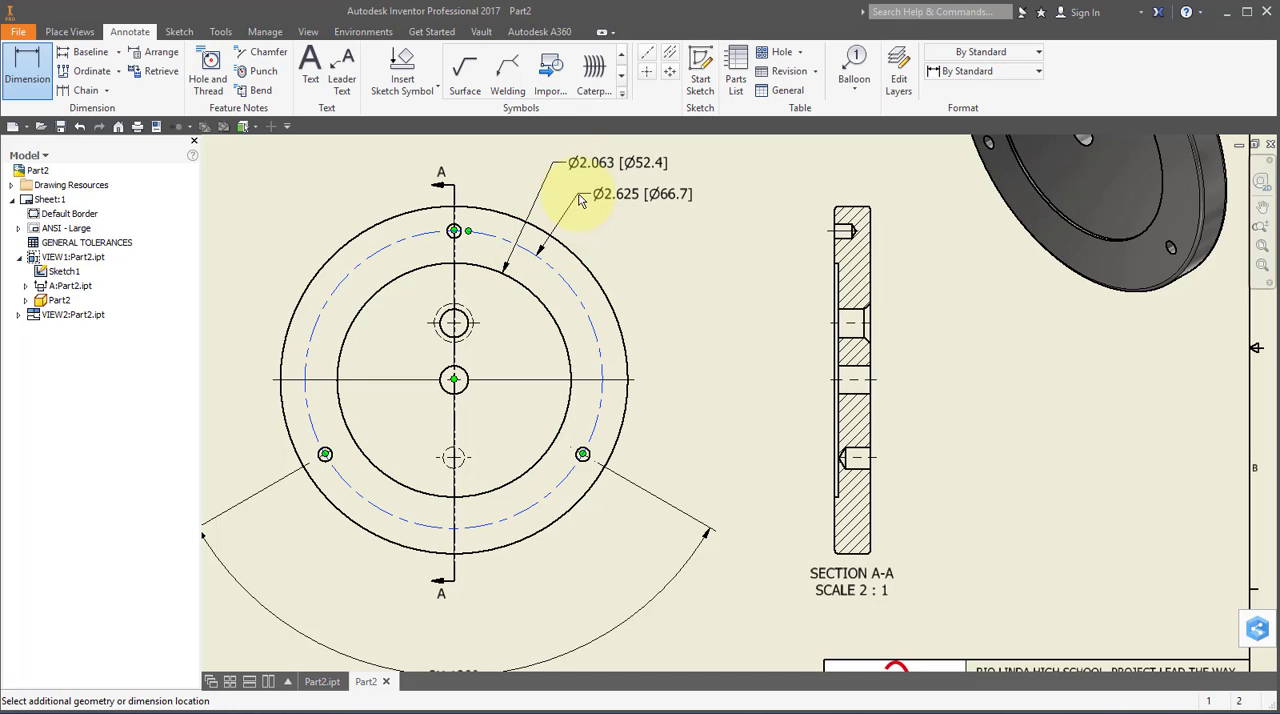
{"action": "left_click", "coordinate": [585, 255]}
{"action": "left_click", "coordinate": [593, 229]}
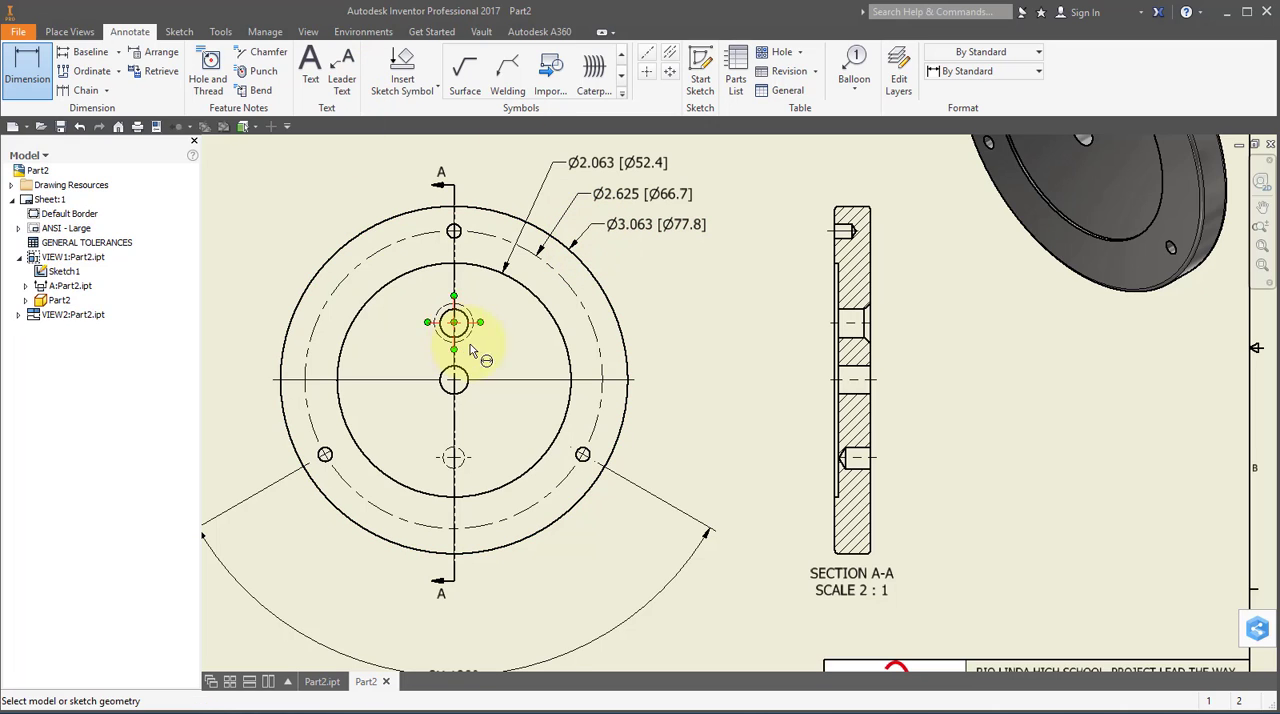
Dimension the vertical distances from the front view's horizontal centerline to the countersunk hole and the hidden lower hole, aligned right of the view.
{"action": "left_click", "coordinate": [535, 381]}
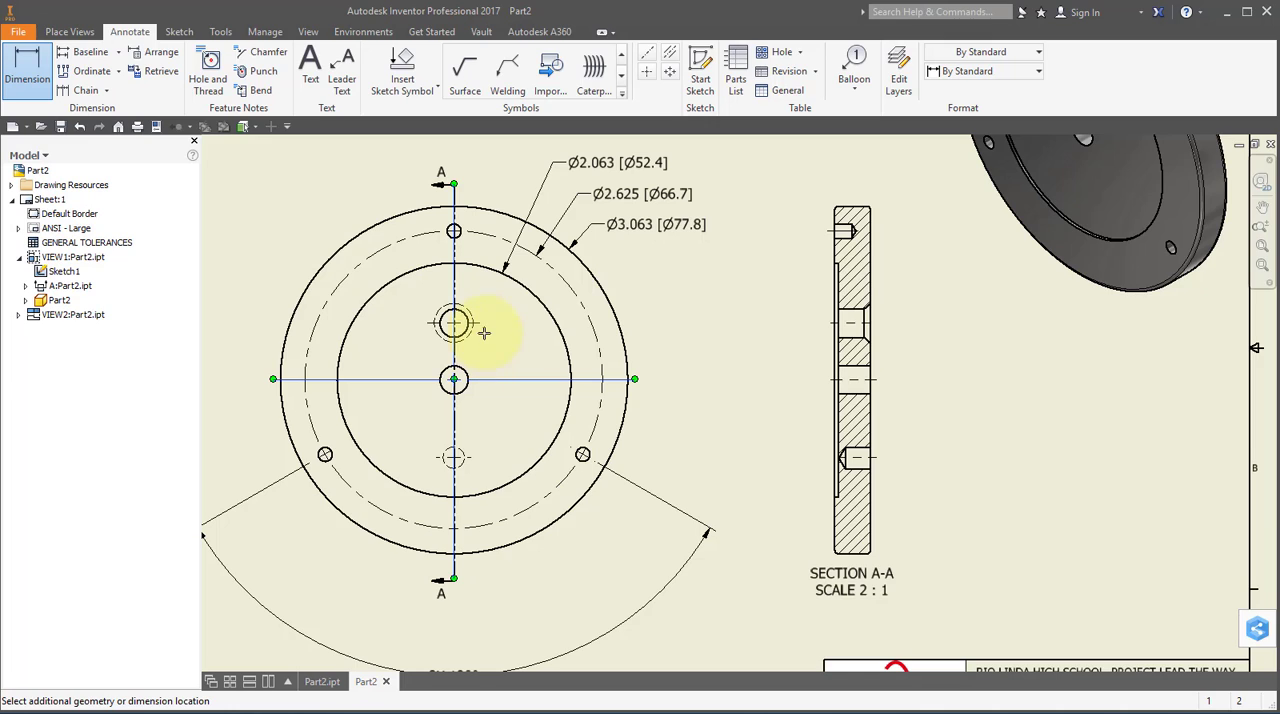
{"action": "left_click", "coordinate": [480, 325]}
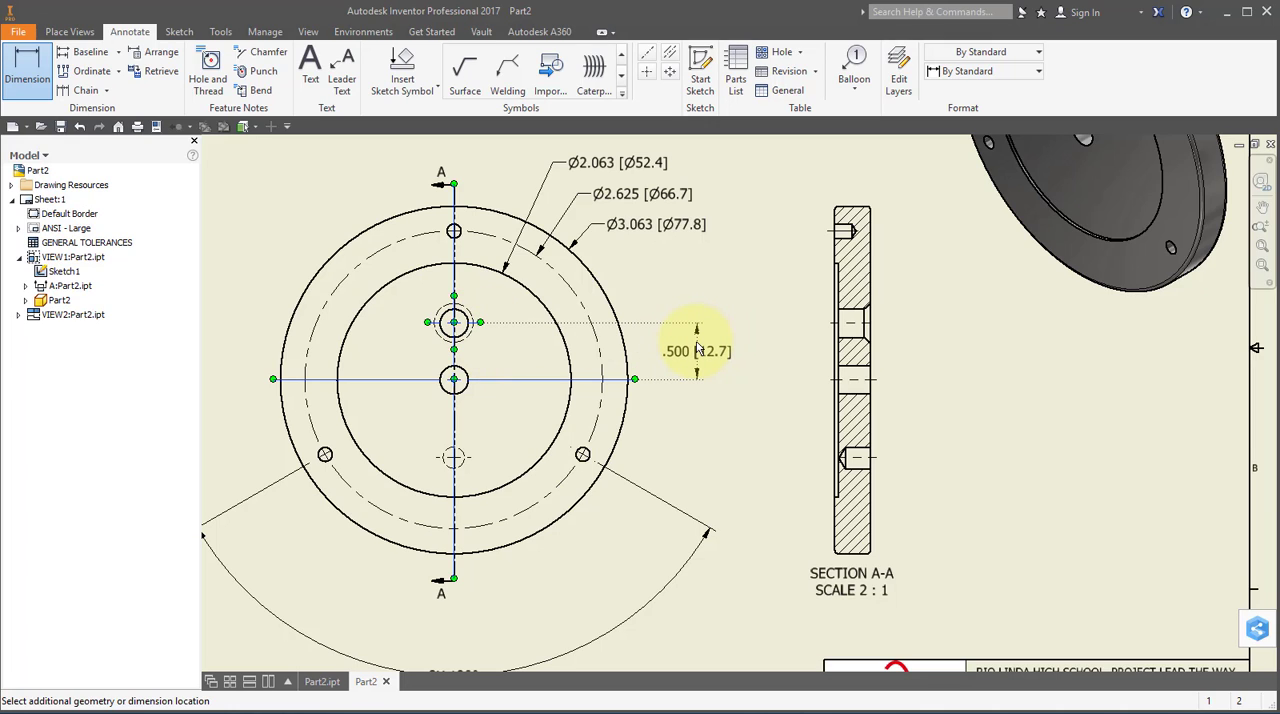
{"action": "left_click", "coordinate": [698, 348]}
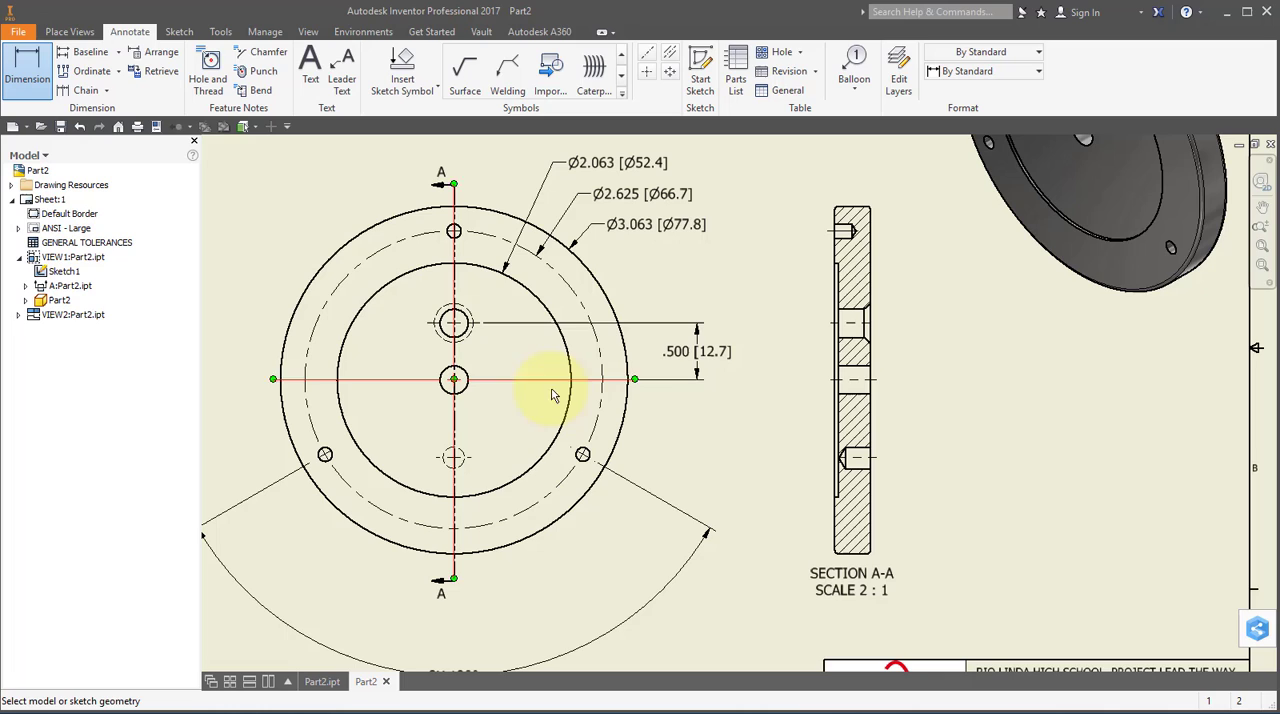
{"action": "left_click", "coordinate": [466, 457]}
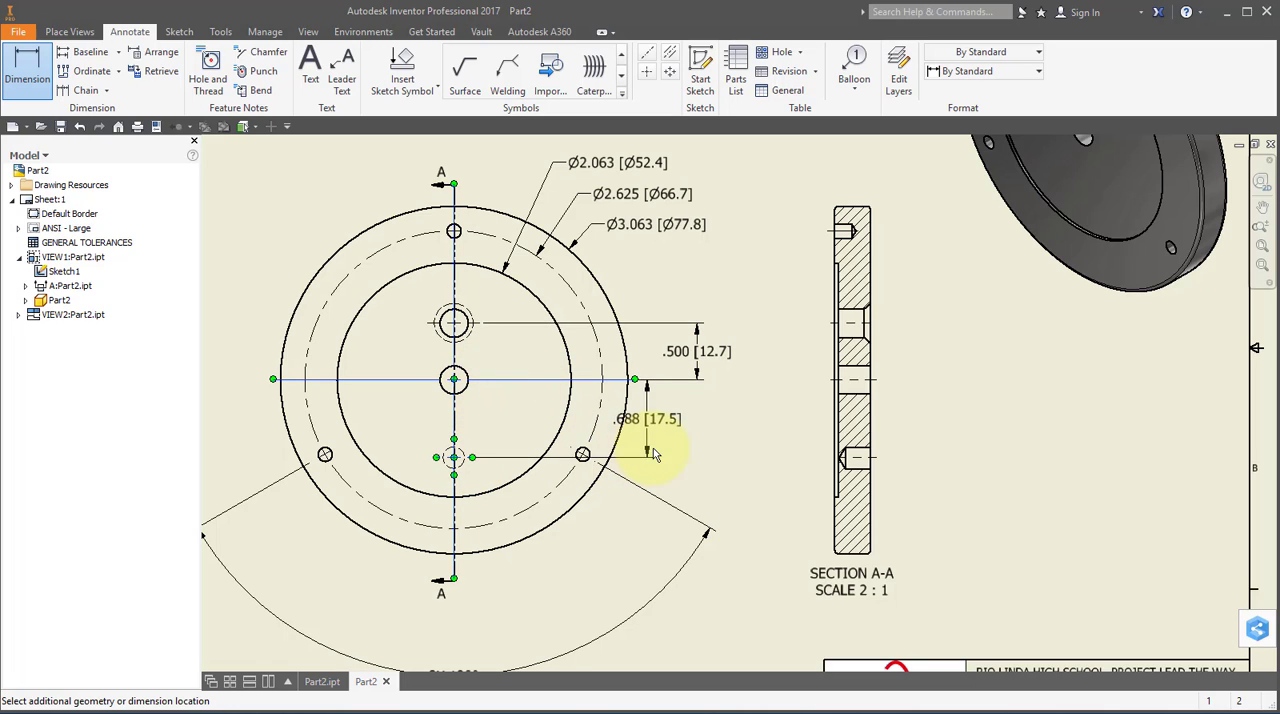
{"action": "left_click", "coordinate": [700, 440]}
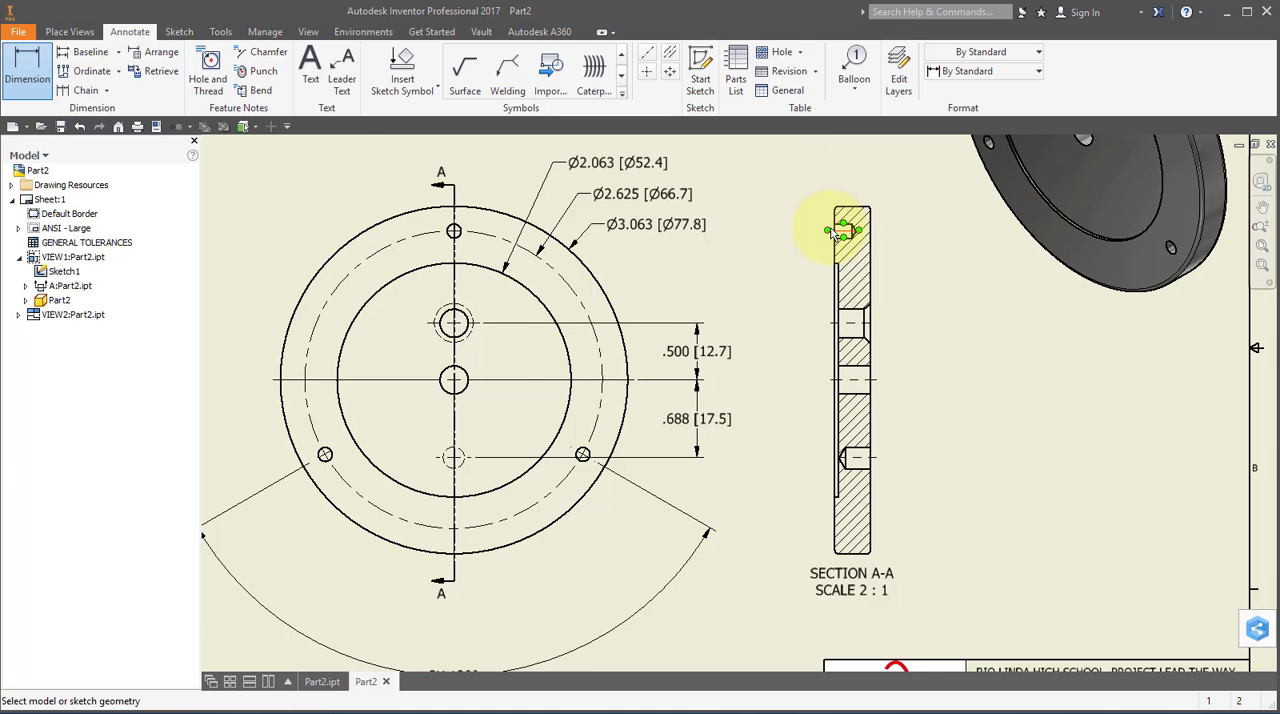
Dimension the ring's overall thickness in the section view, placing the dimension above the view with its text on the left.
{"action": "scroll", "coordinate": [830, 230], "scroll_direction": "down", "scroll_amount": 2}
{"action": "scroll", "coordinate": [830, 230], "scroll_direction": "up", "scroll_amount": 5}
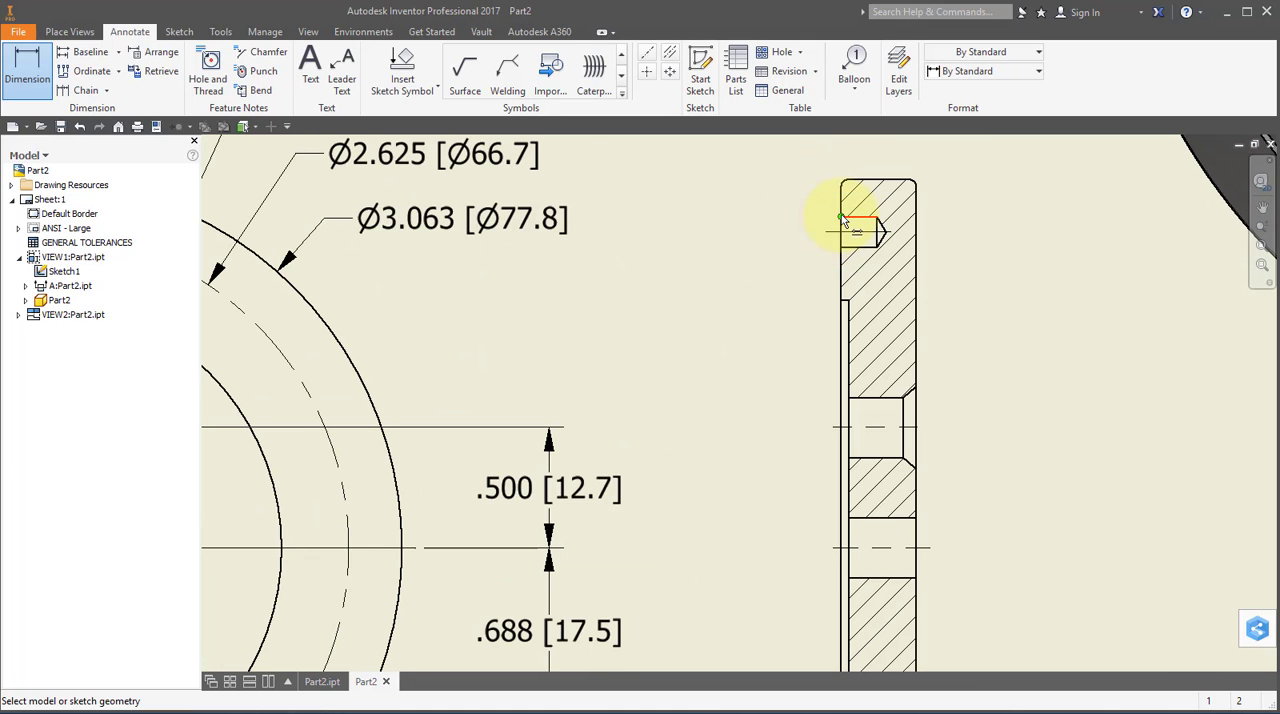
{"action": "left_click", "coordinate": [842, 199]}
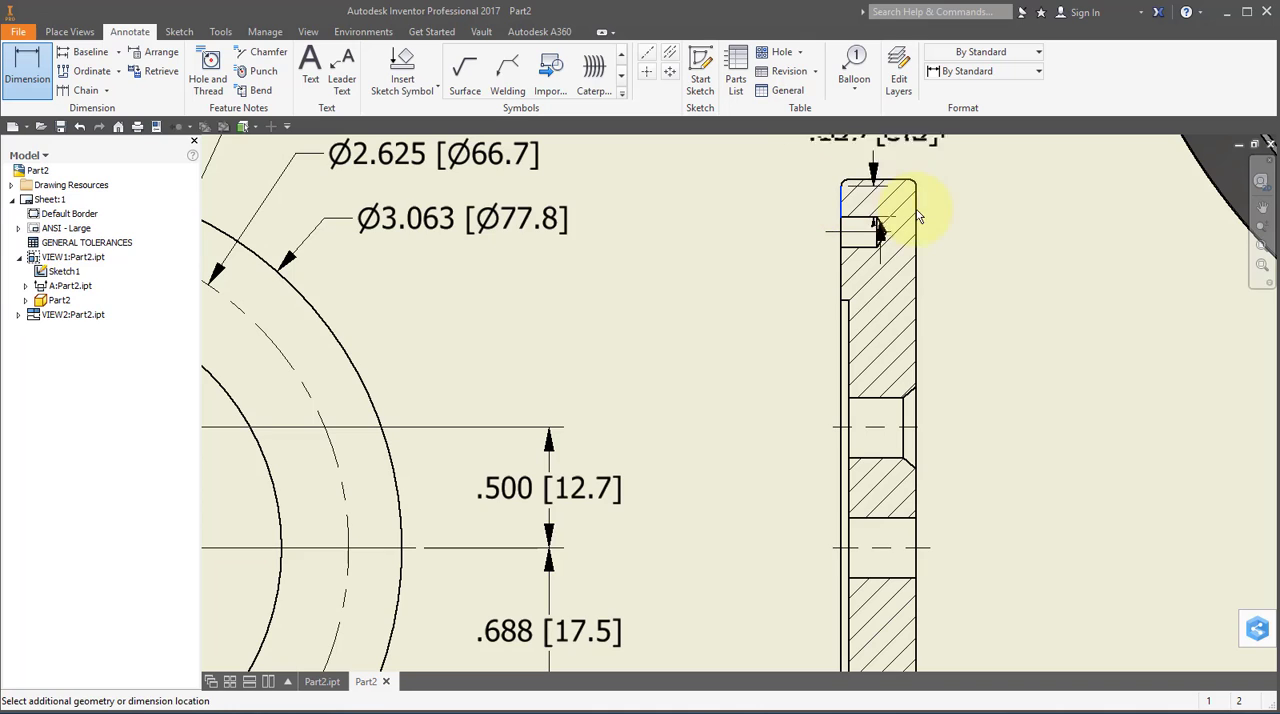
{"action": "left_click", "coordinate": [914, 212]}
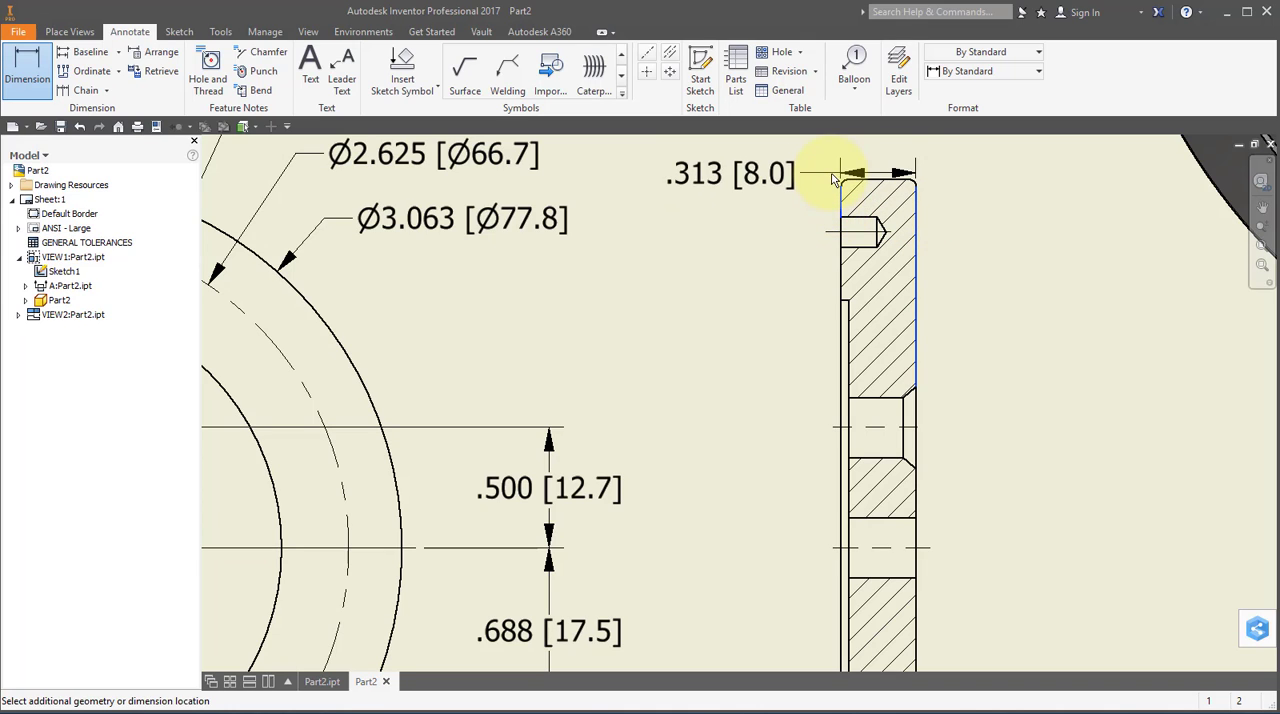
{"action": "middle_click_drag", "start_coordinate": [829, 177], "coordinate": [829, 264]}
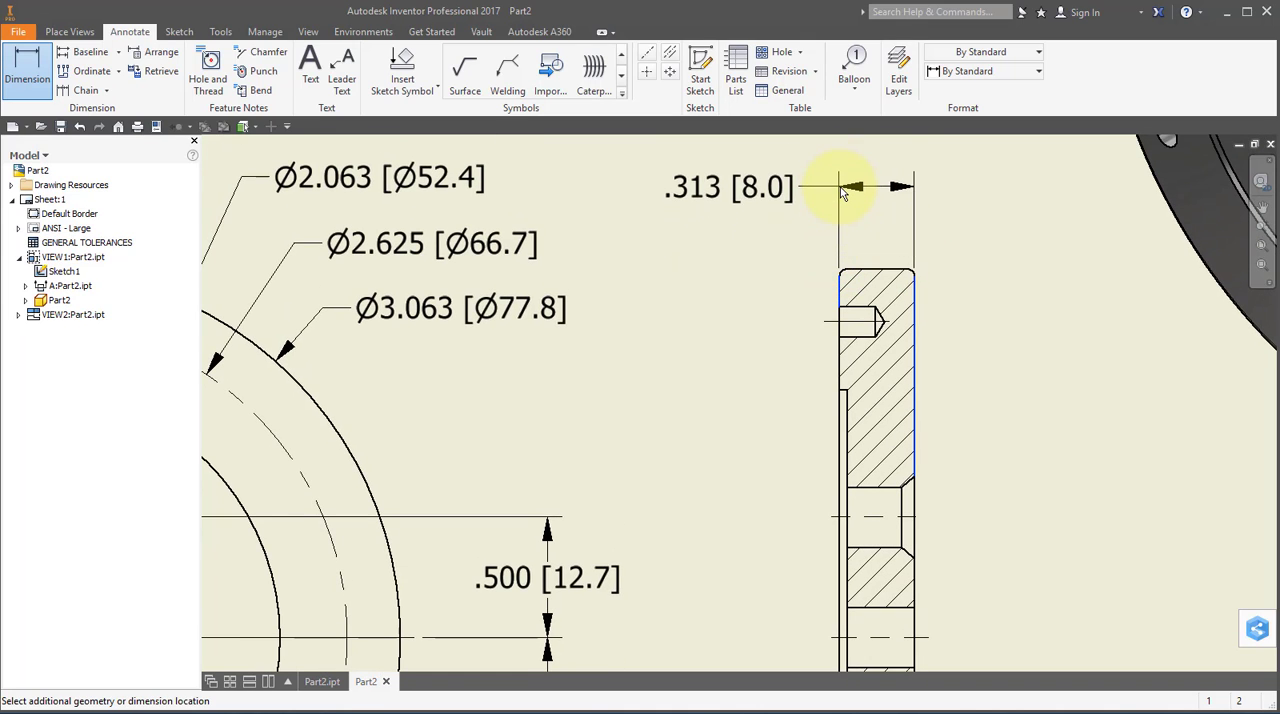
{"action": "left_click", "coordinate": [829, 190]}
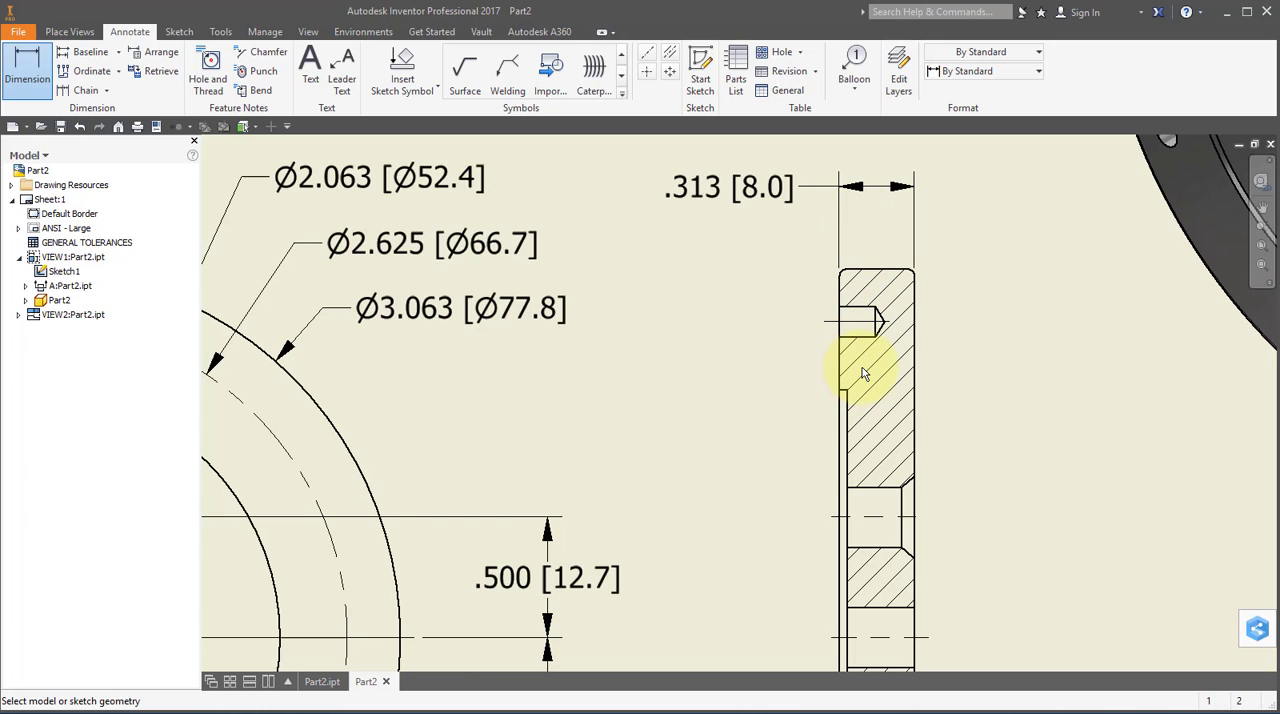
Dimension the depth of the shallow recess on the section view's left face, placing the text left of the view.
{"action": "left_click", "coordinate": [840, 421]}
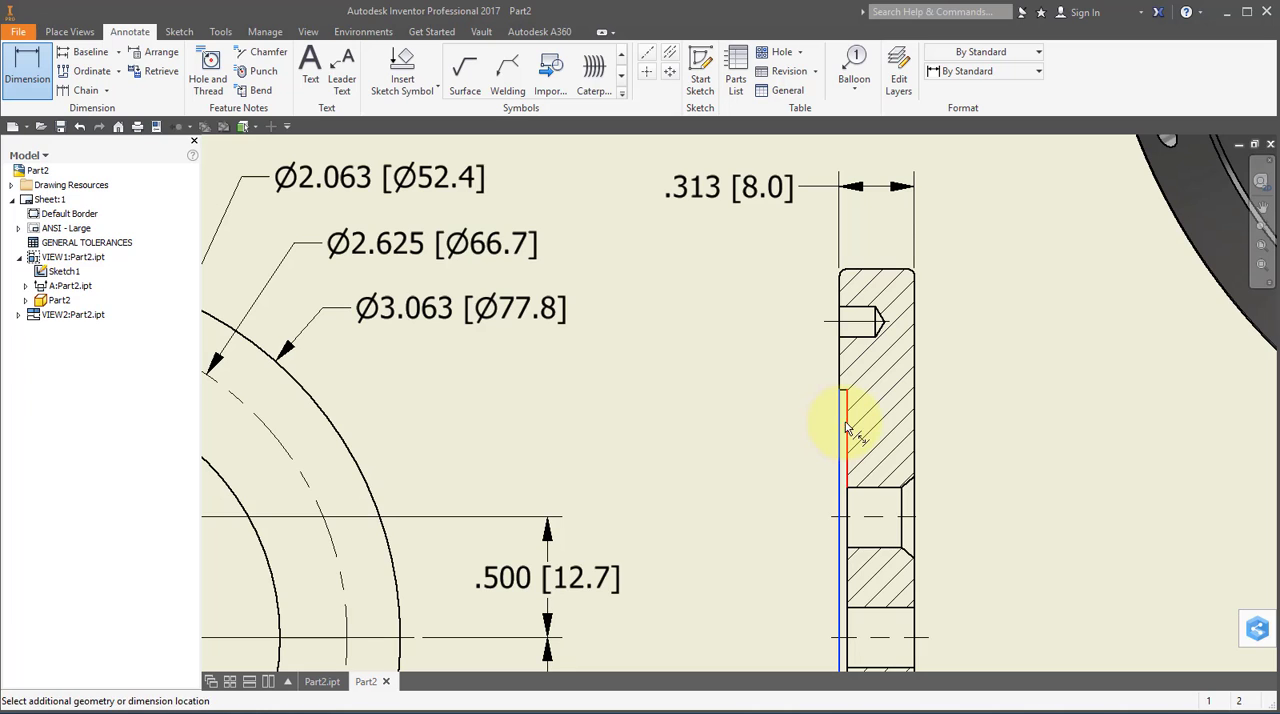
{"action": "left_click", "coordinate": [847, 428]}
{"action": "left_click", "coordinate": [826, 424]}
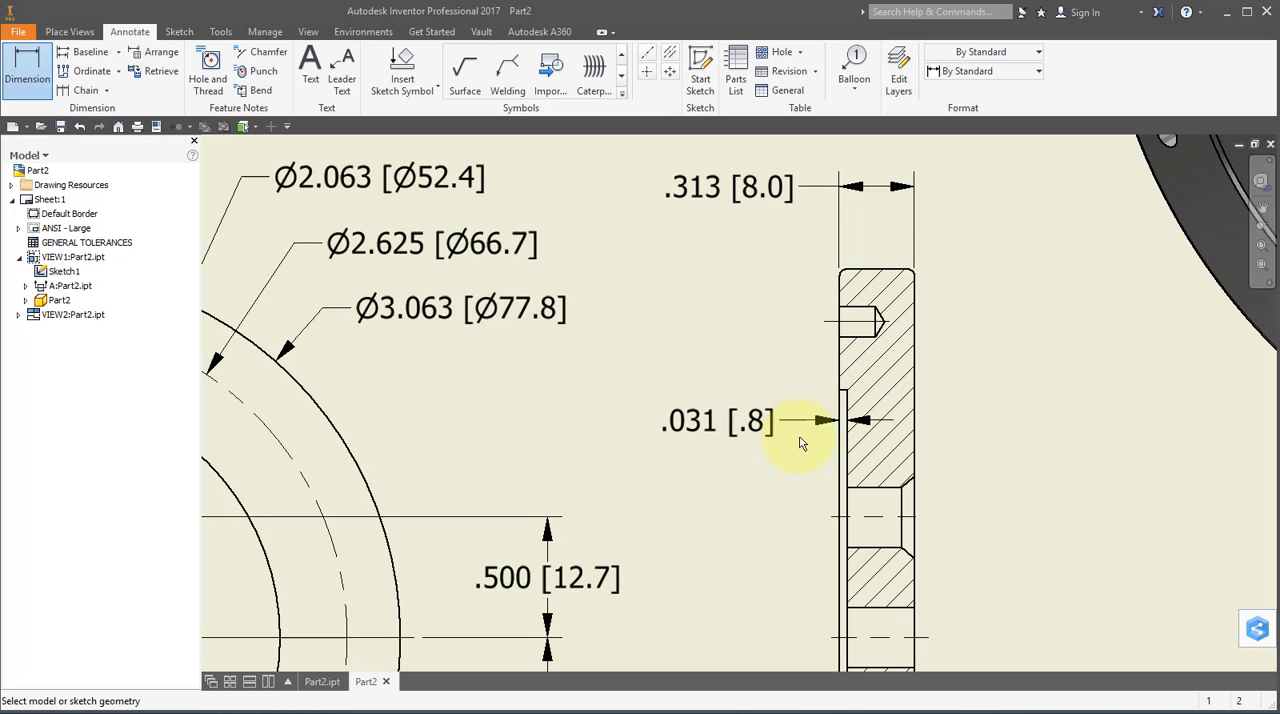
Dimension the radius of the section view's upper-right corner fillet, placing the label above and right of the corner, and finish dimensioning.
{"action": "middle_click_drag", "start_coordinate": [988, 341], "coordinate": [884, 388]}
{"action": "scroll", "coordinate": [798, 345], "scroll_direction": "down", "scroll_amount": 2}
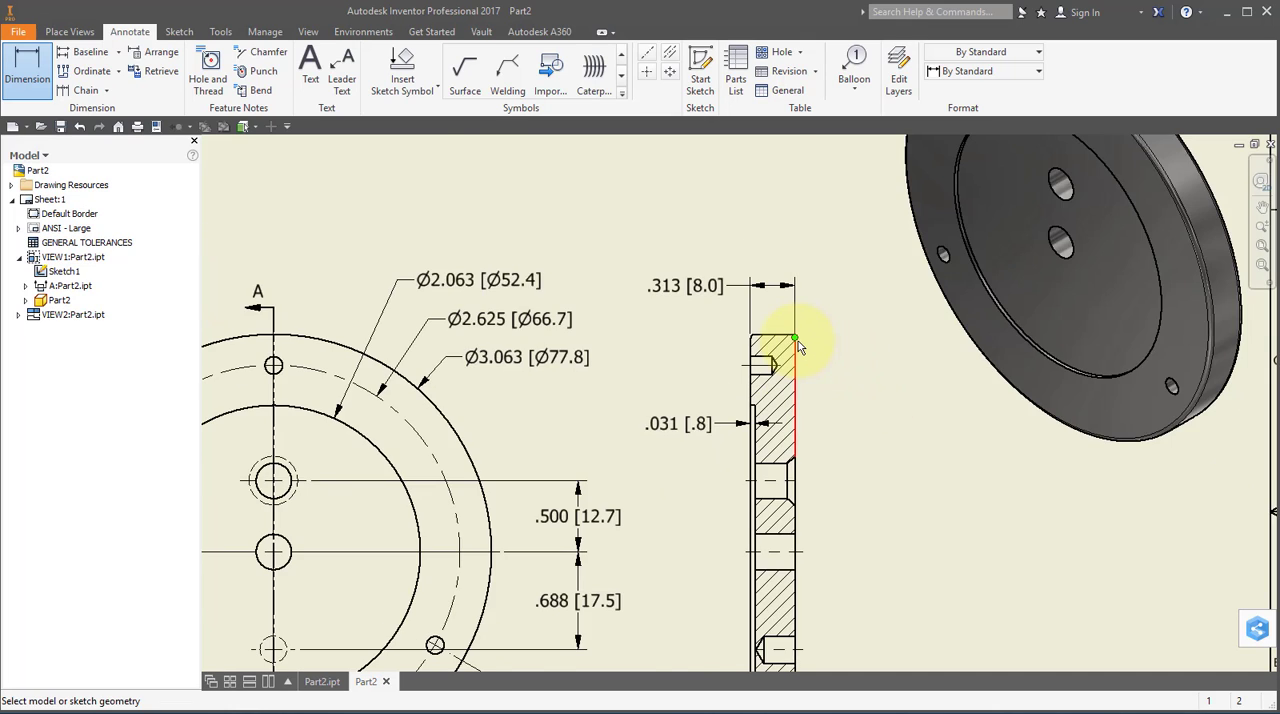
{"action": "scroll", "coordinate": [798, 345], "scroll_direction": "up", "scroll_amount": 8}
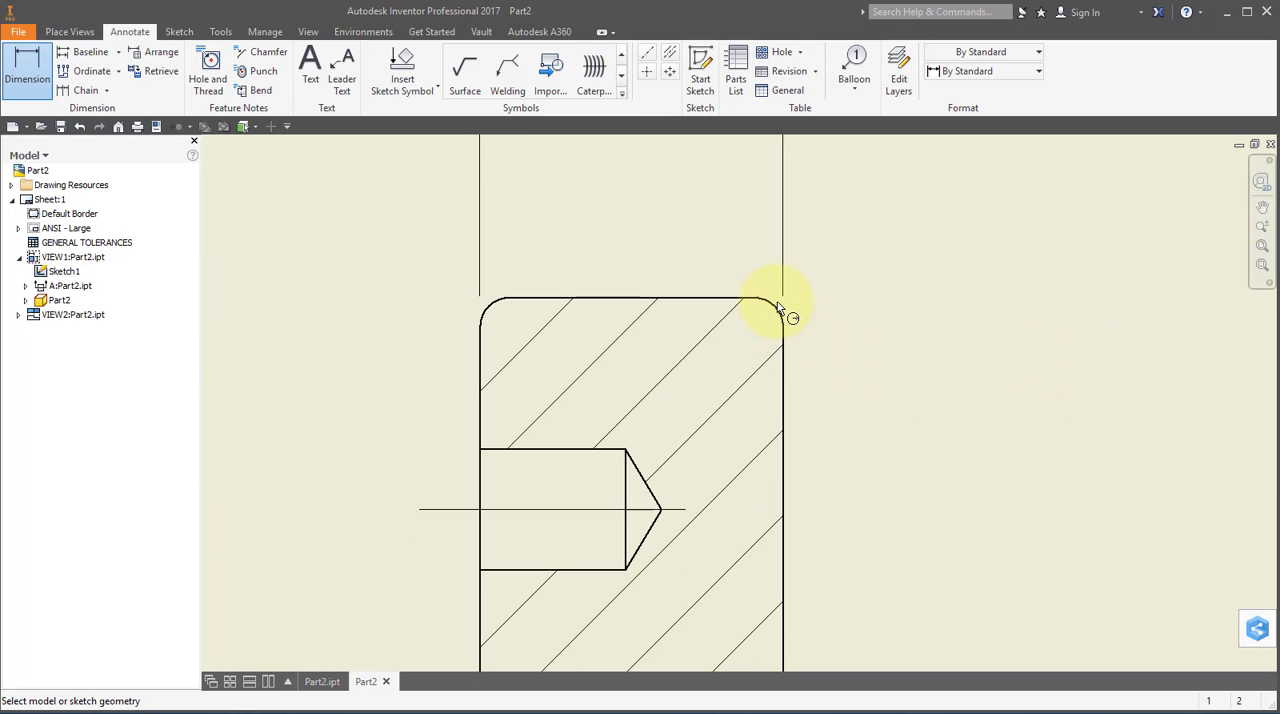
{"action": "left_click", "coordinate": [769, 308]}
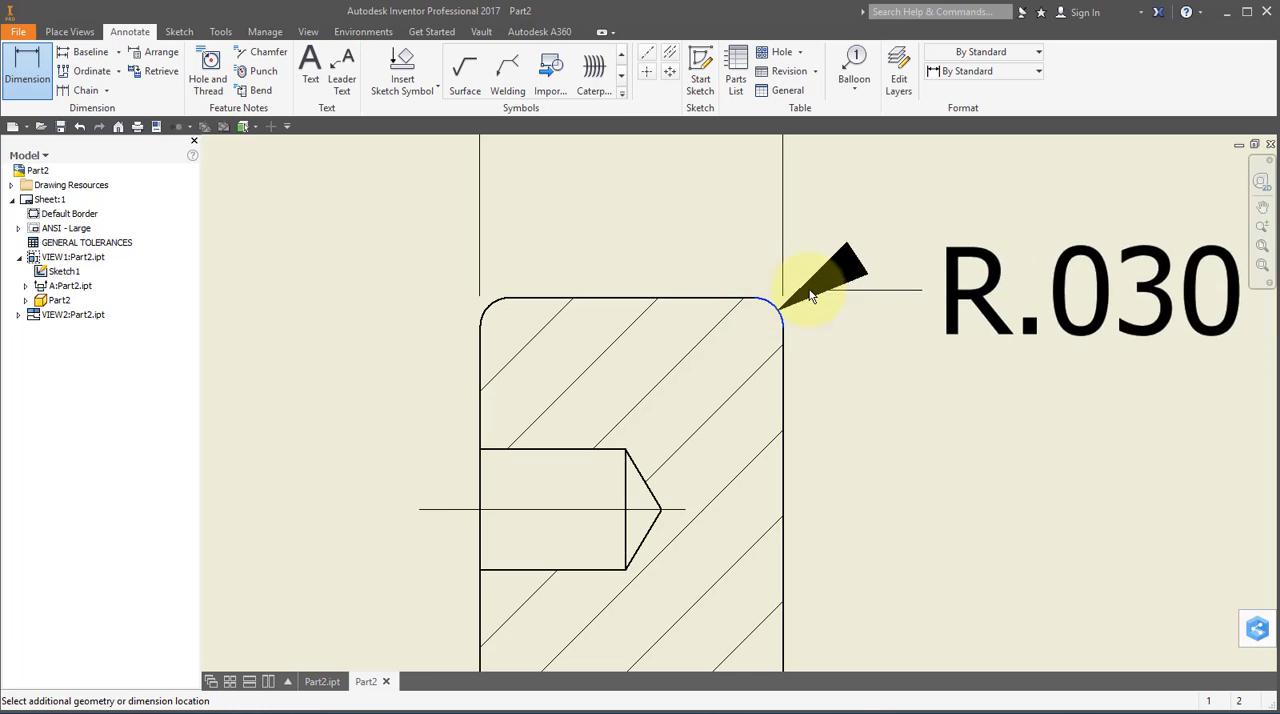
{"action": "scroll", "coordinate": [825, 277], "scroll_direction": "down", "scroll_amount": 3}
{"action": "scroll", "coordinate": [828, 277], "scroll_direction": "down", "scroll_amount": 2}
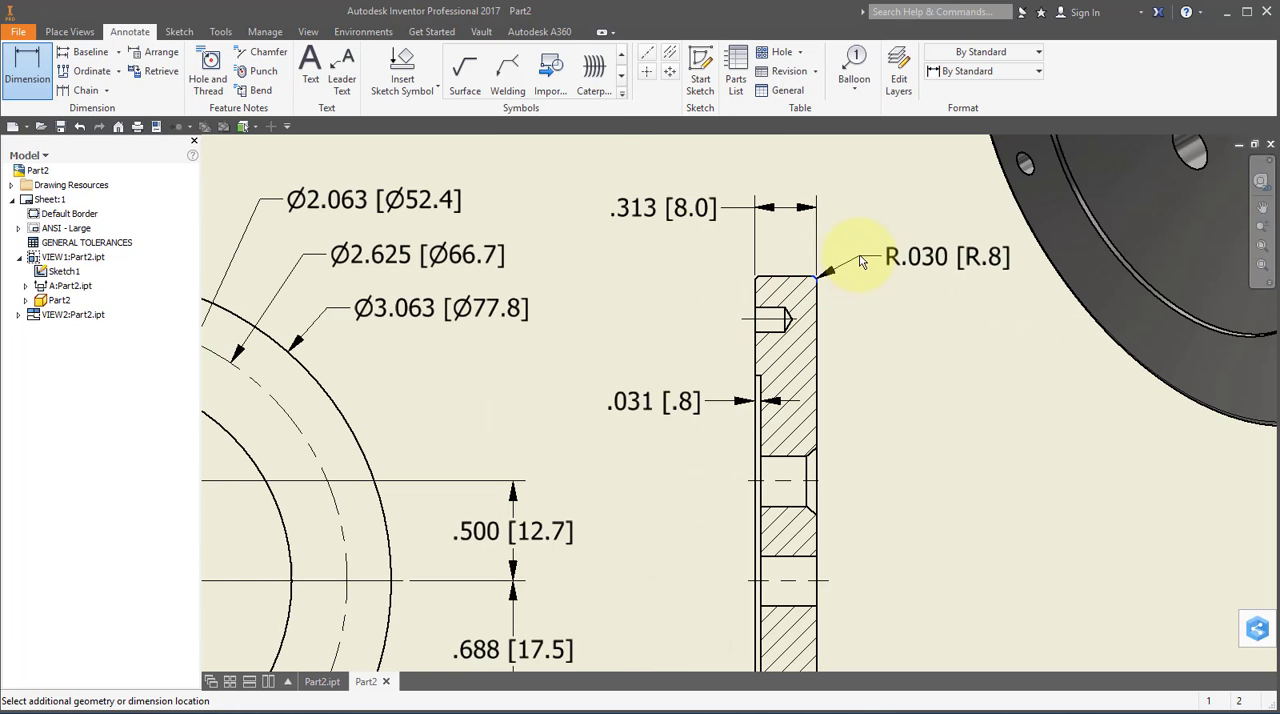
{"action": "left_click", "coordinate": [858, 230]}
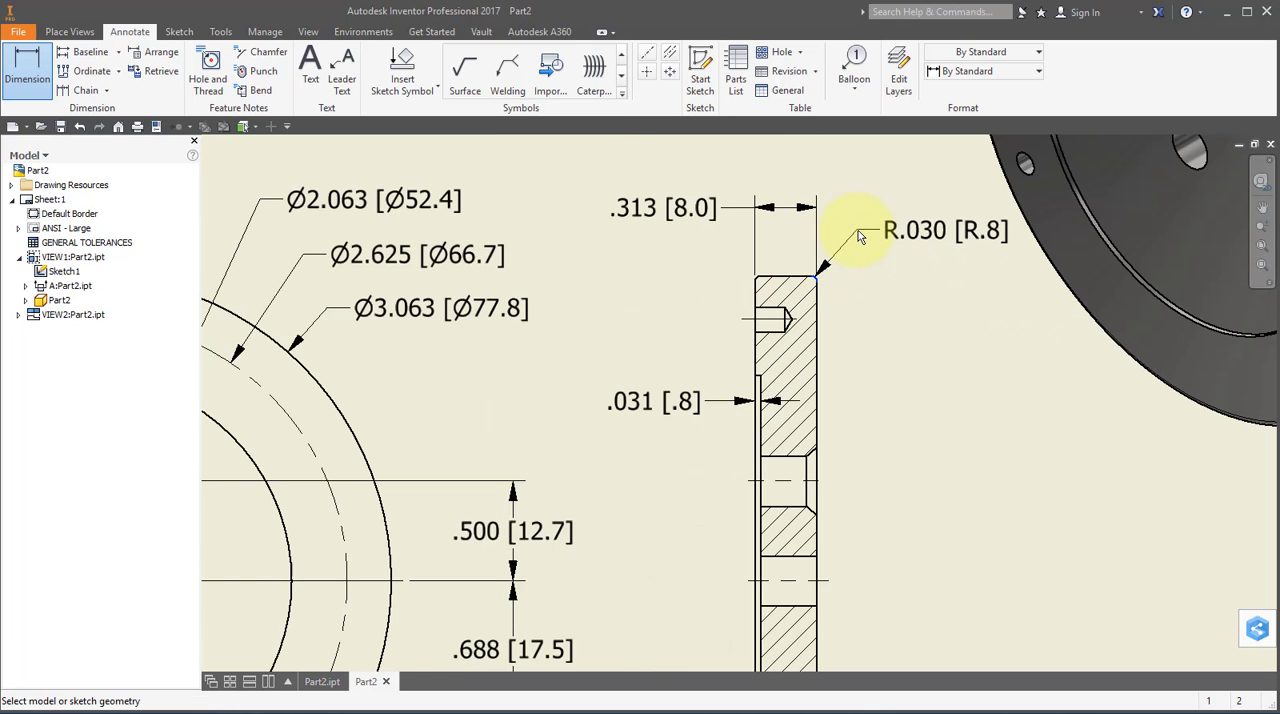
{"action": "right_click", "coordinate": [912, 285]}
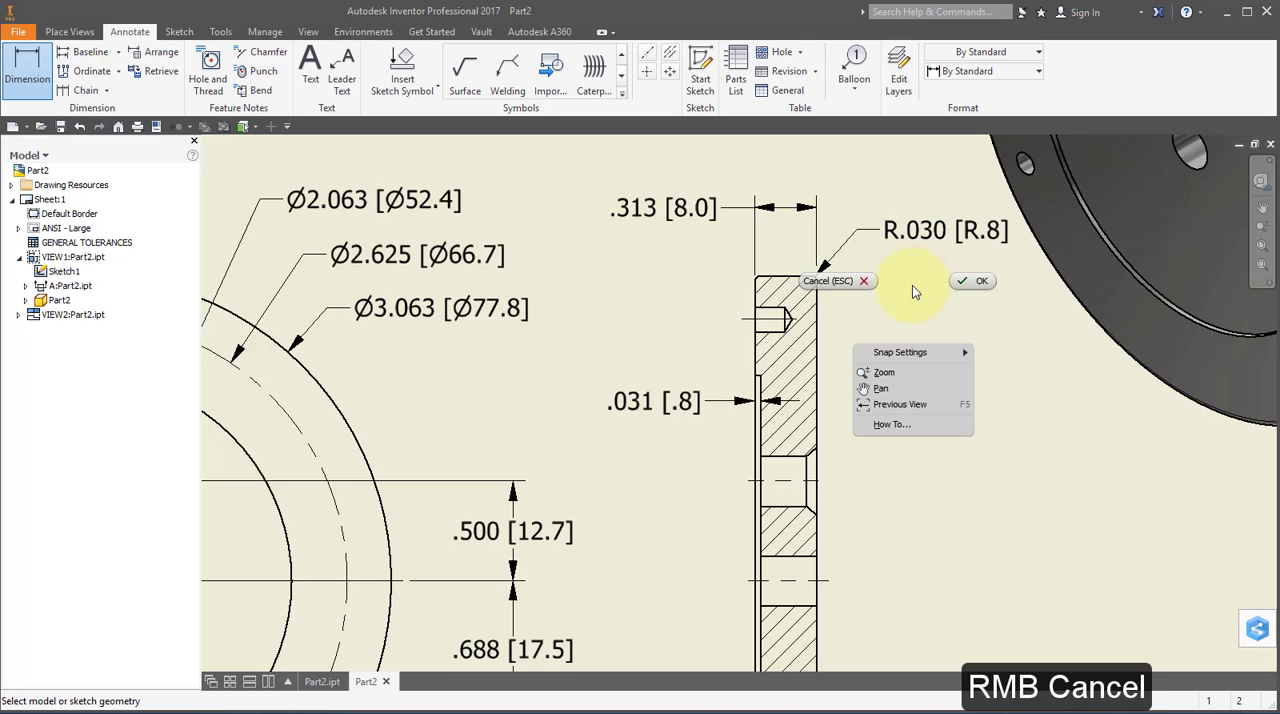
{"action": "left_click", "coordinate": [841, 283]}
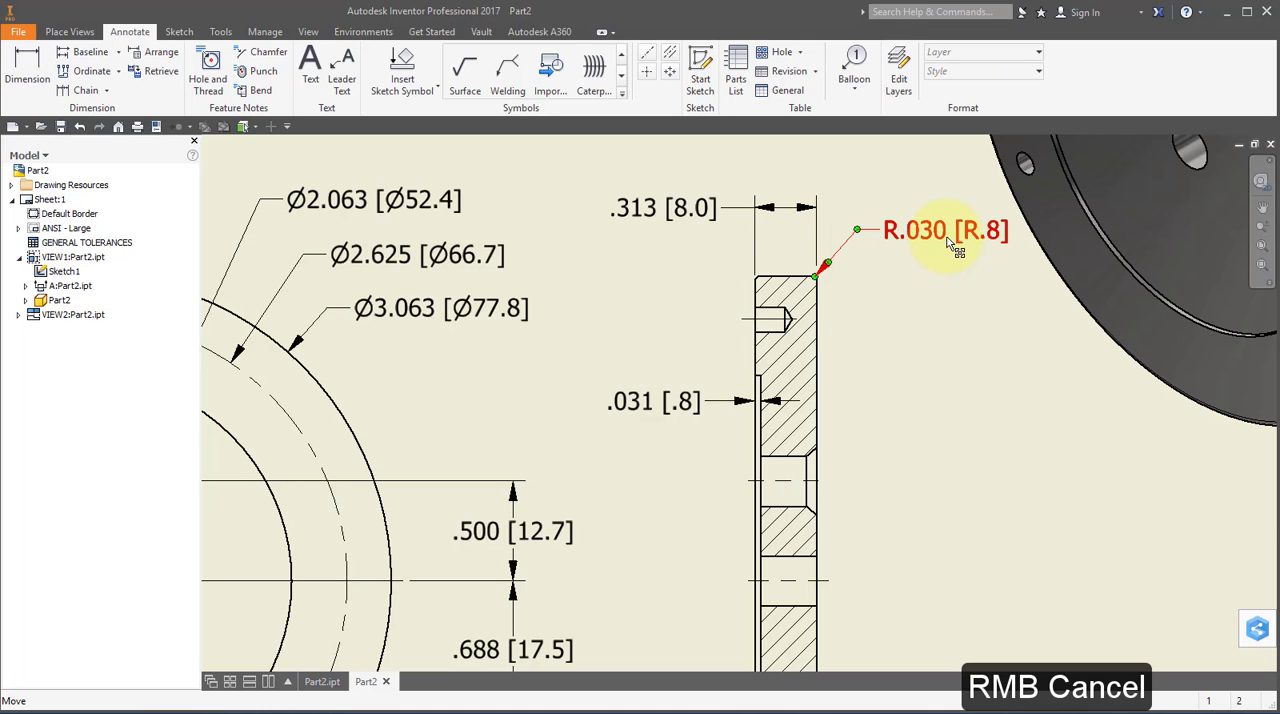
Add the text "Both Sides" on a second line below the value of the fillet radius dimension.
{"action": "double_click", "coordinate": [953, 246]}
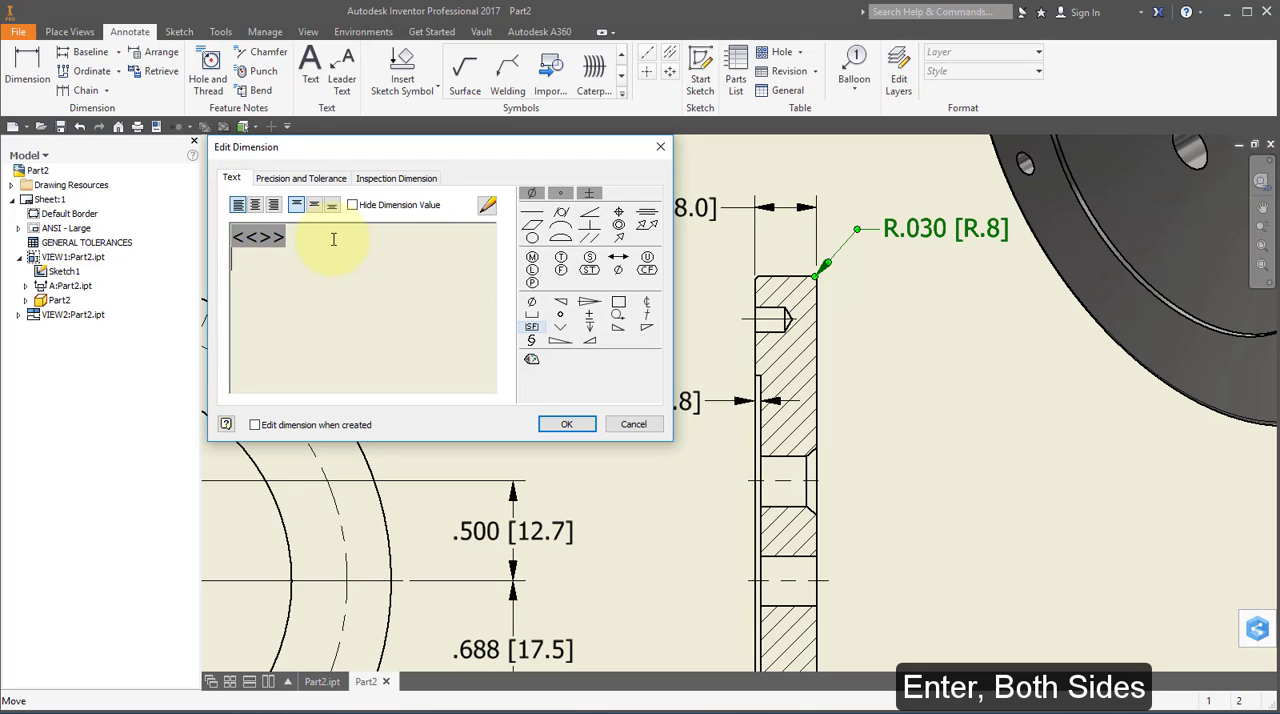
{"action": "type", "text": "Both Sides"}
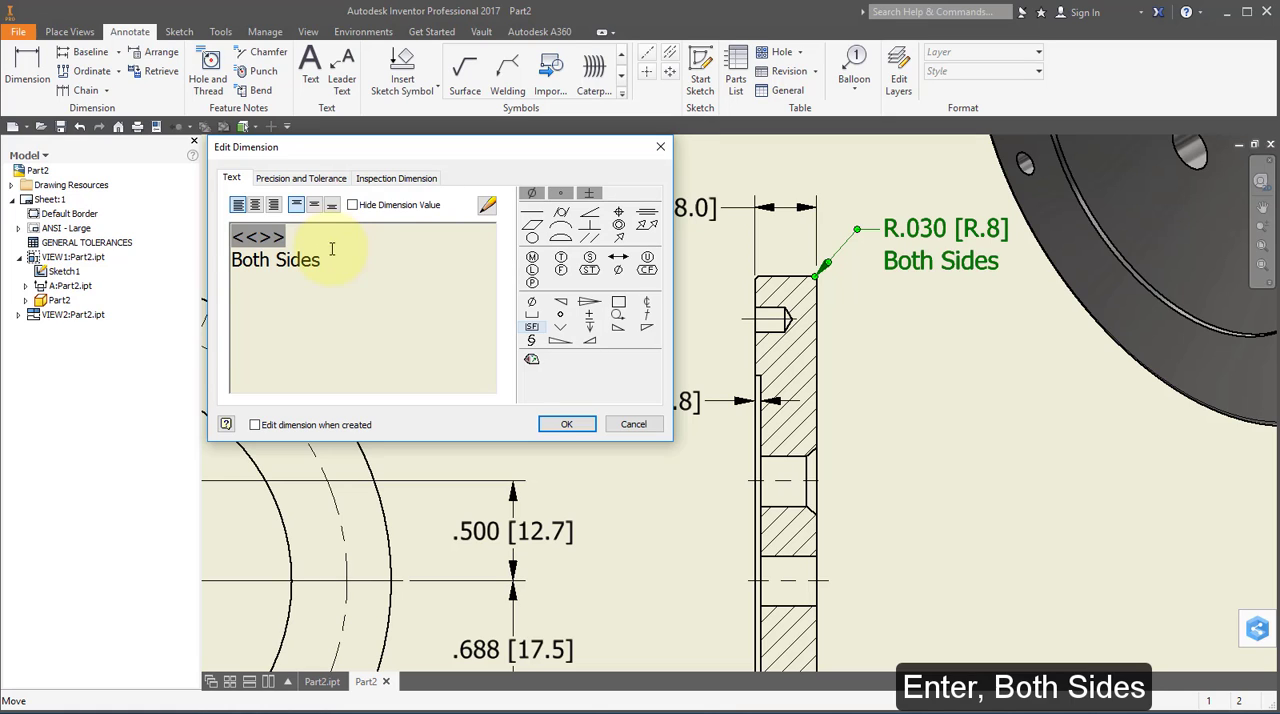
{"action": "left_click", "coordinate": [568, 424]}
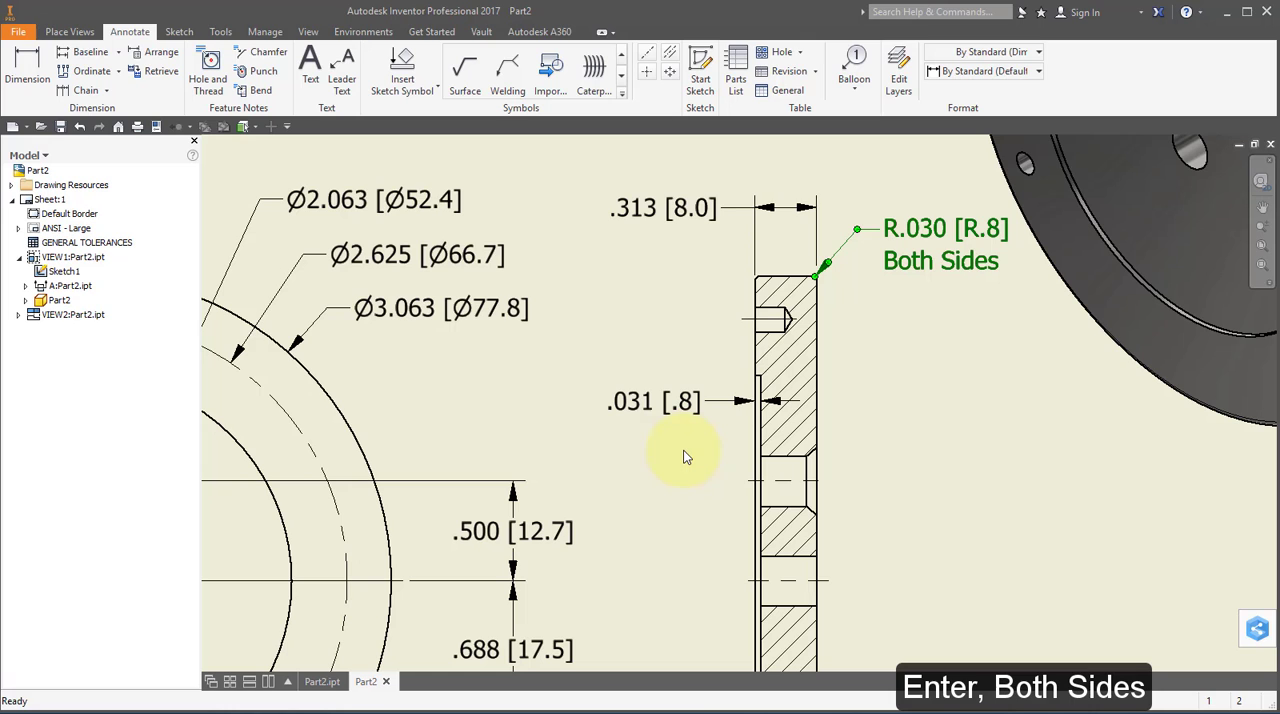
Add hole notes in the front view to the hidden lower hole, placed below right, and the uppermost small hole, placed above left.
{"action": "scroll", "coordinate": [685, 457], "scroll_direction": "up", "scroll_amount": 3}
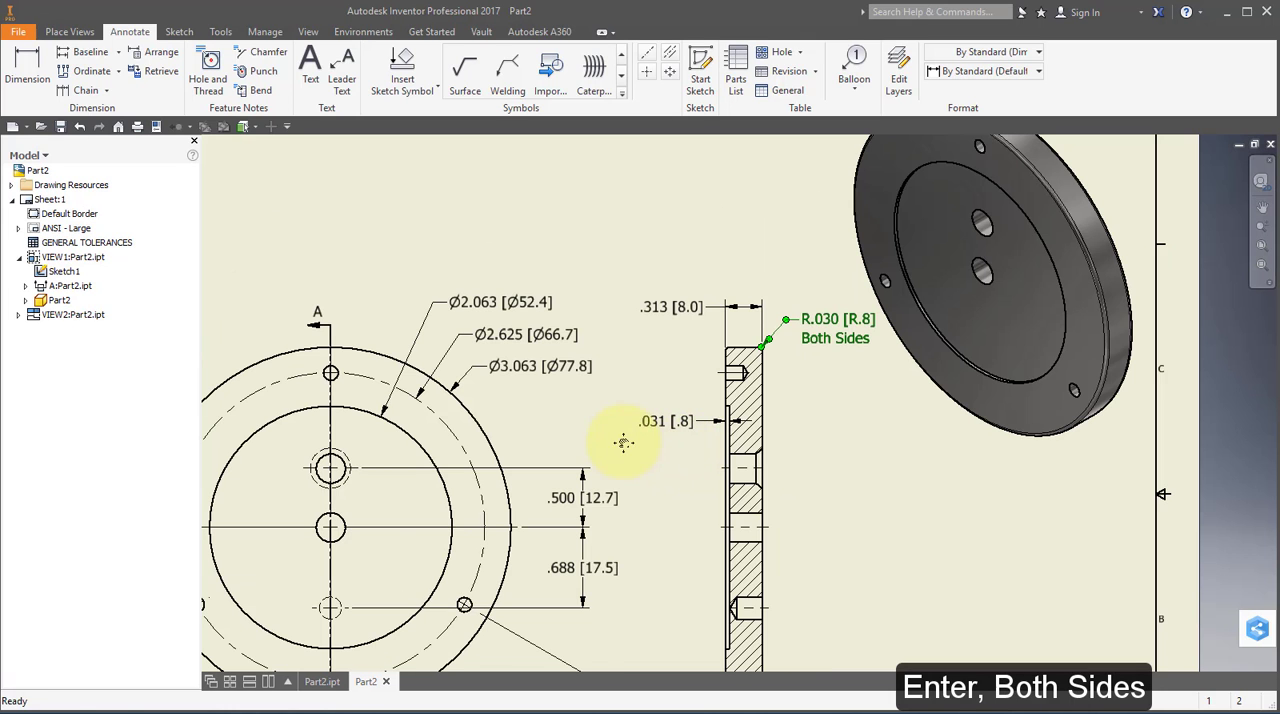
{"action": "mouse_move", "coordinate": [623, 443]}
{"action": "middle_mouse_down"}
{"action": "mouse_move", "coordinate": [748, 306]}
{"action": "mouse_move", "coordinate": [808, 277]}
{"action": "mouse_move", "coordinate": [777, 277]}
{"action": "mouse_move", "coordinate": [776, 298]}
{"action": "middle_mouse_up"}
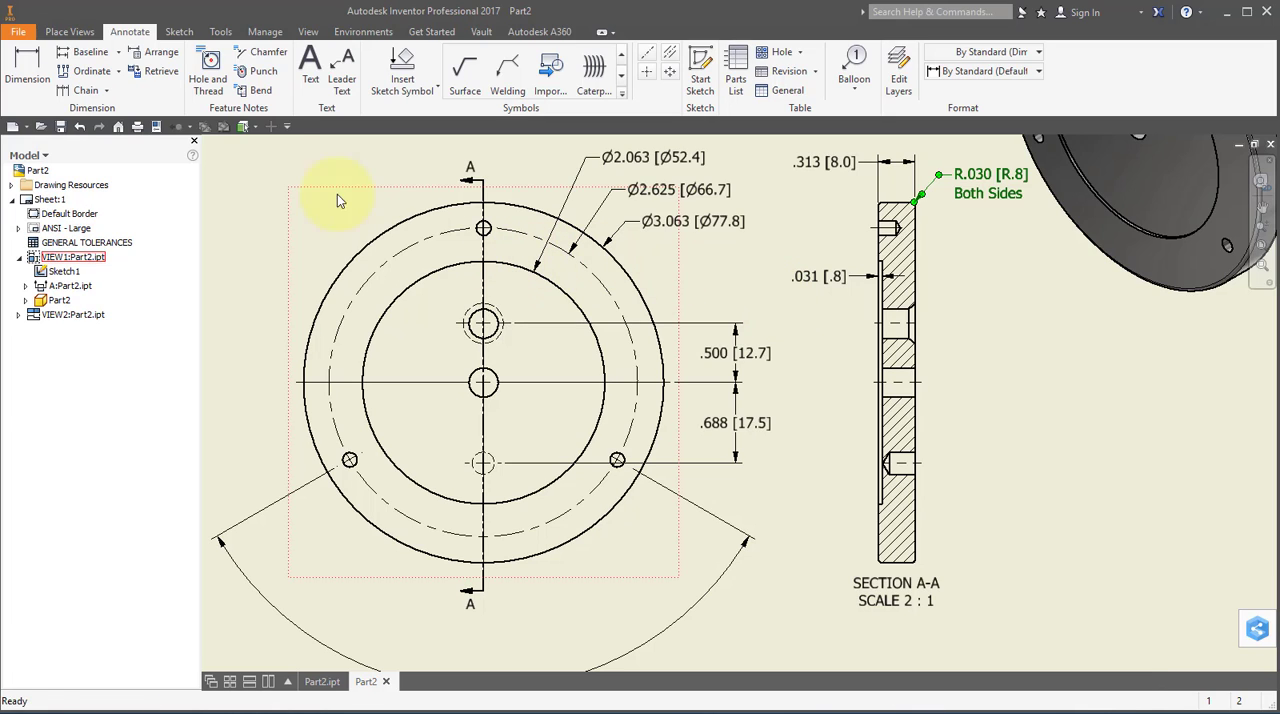
{"action": "left_click", "coordinate": [210, 64]}
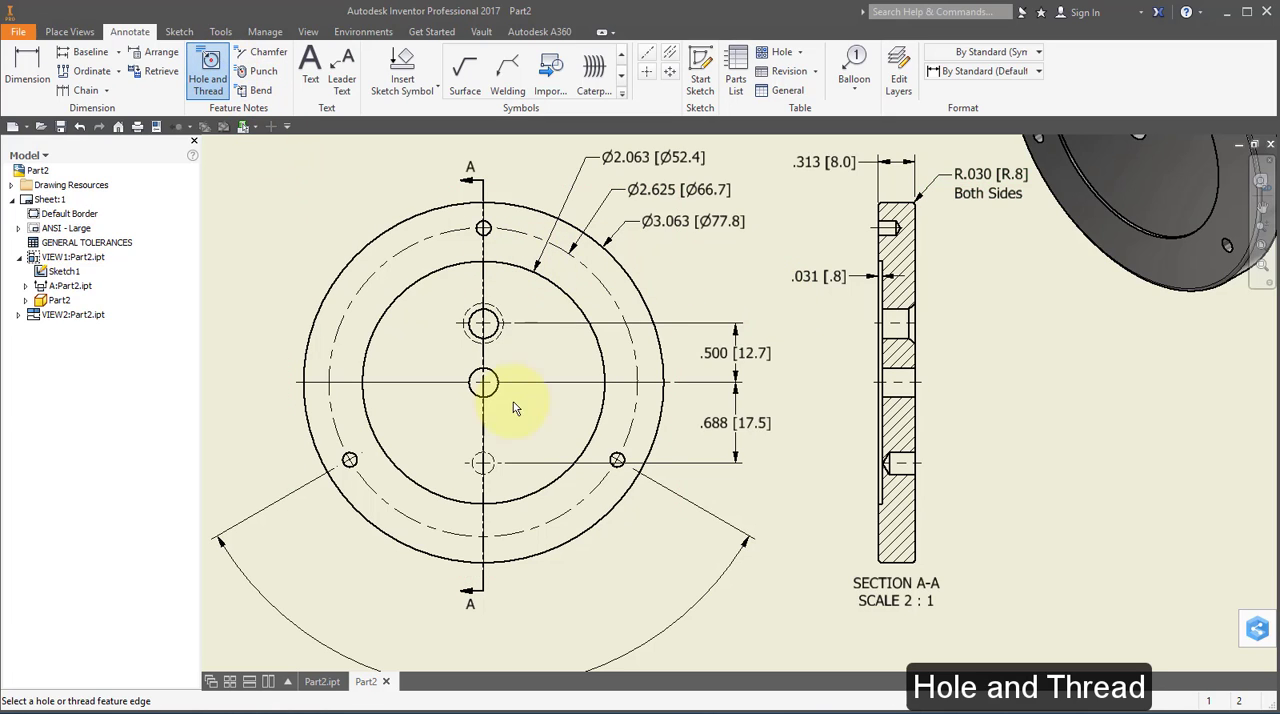
{"action": "left_click", "coordinate": [484, 464]}
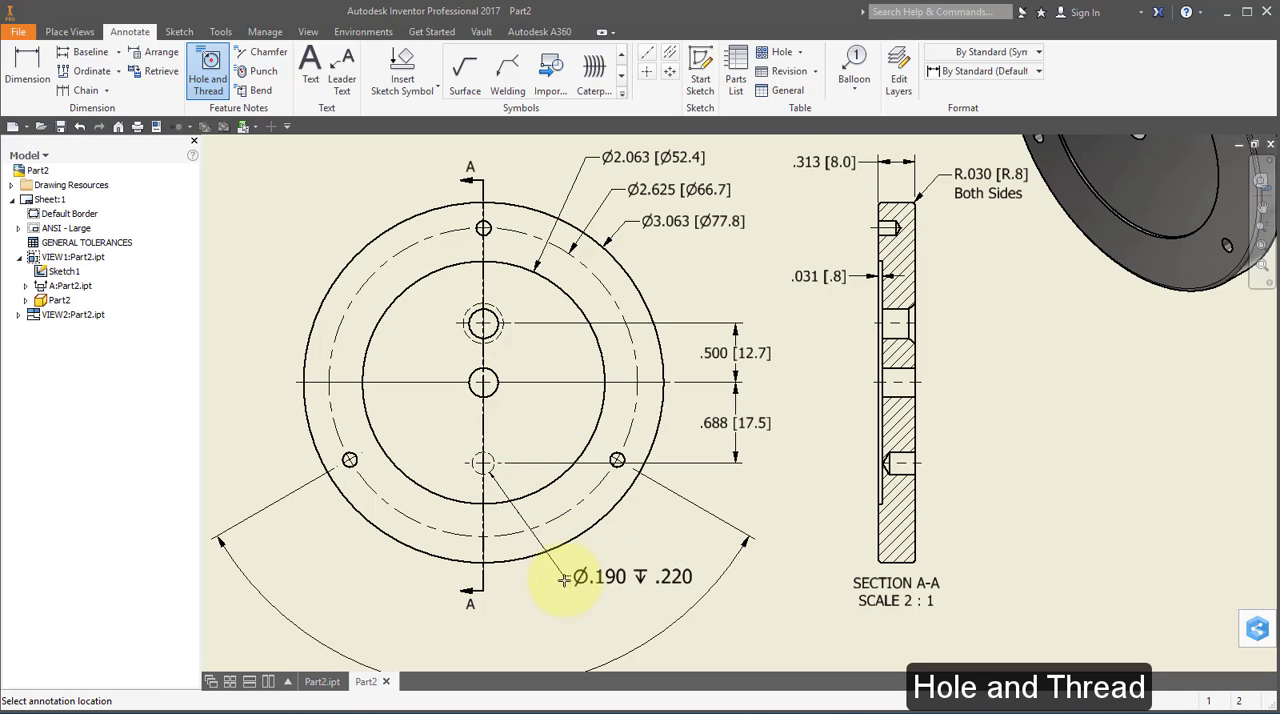
{"action": "left_click", "coordinate": [578, 568]}
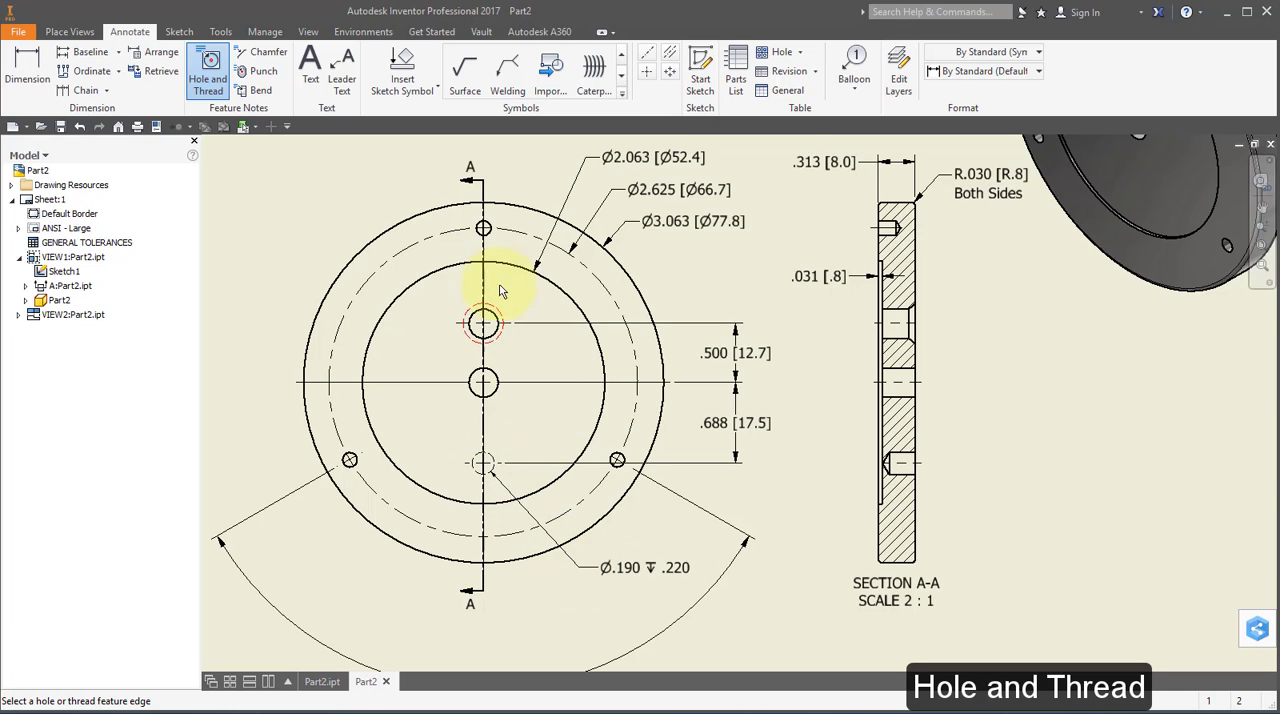
{"action": "left_click", "coordinate": [484, 228]}
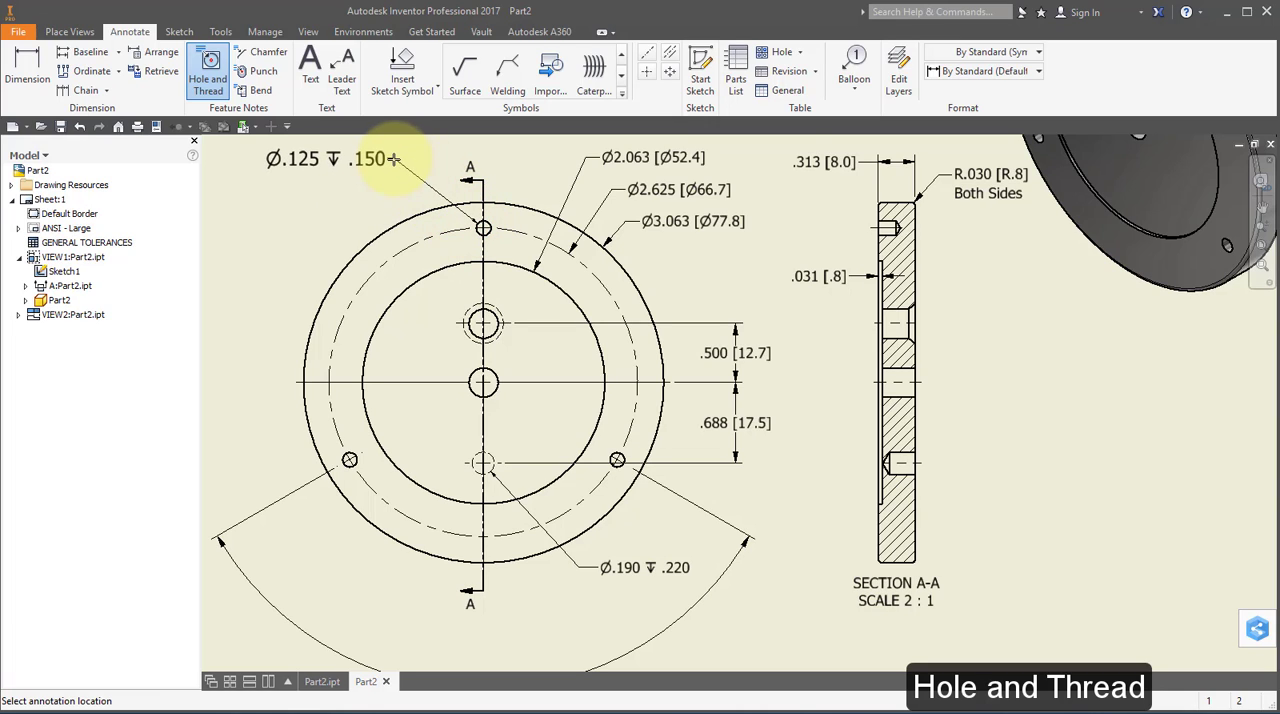
{"action": "left_click", "coordinate": [396, 160]}
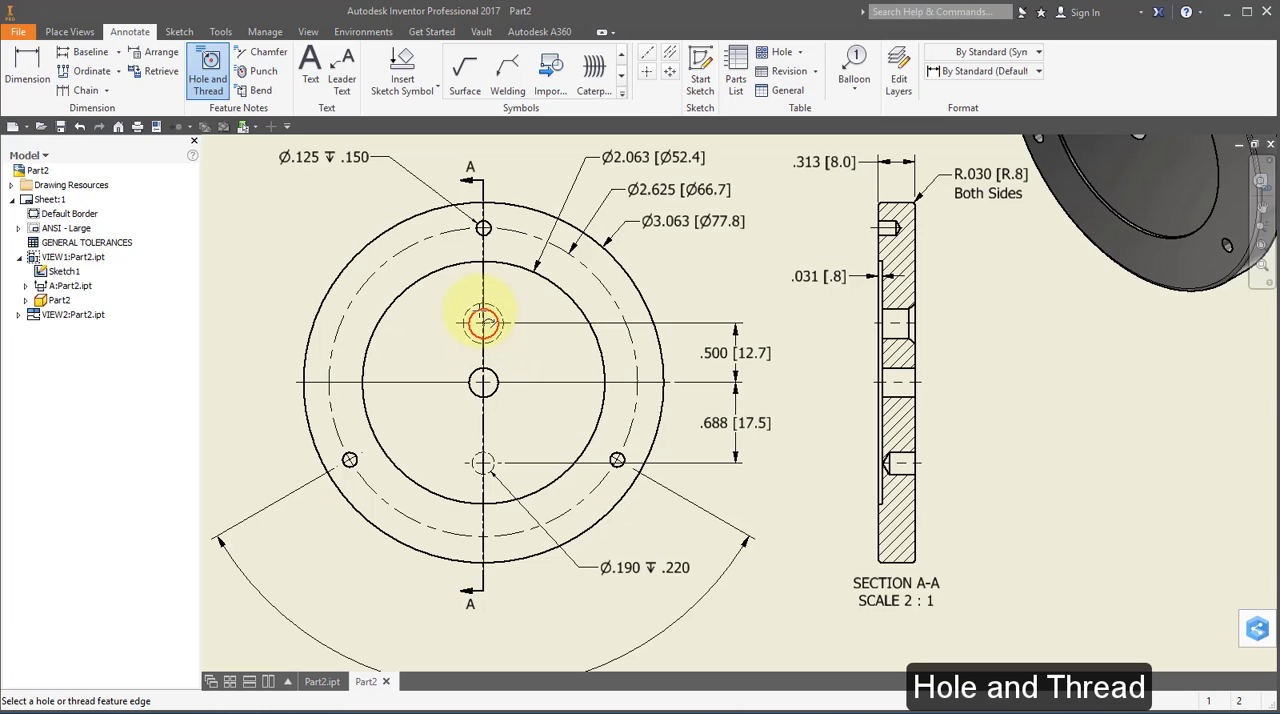
Add hole notes to the front view's countersunk hole and center hole, stacking them at the upper left, and finish the Hole and Thread command.
{"action": "left_click", "coordinate": [483, 322]}
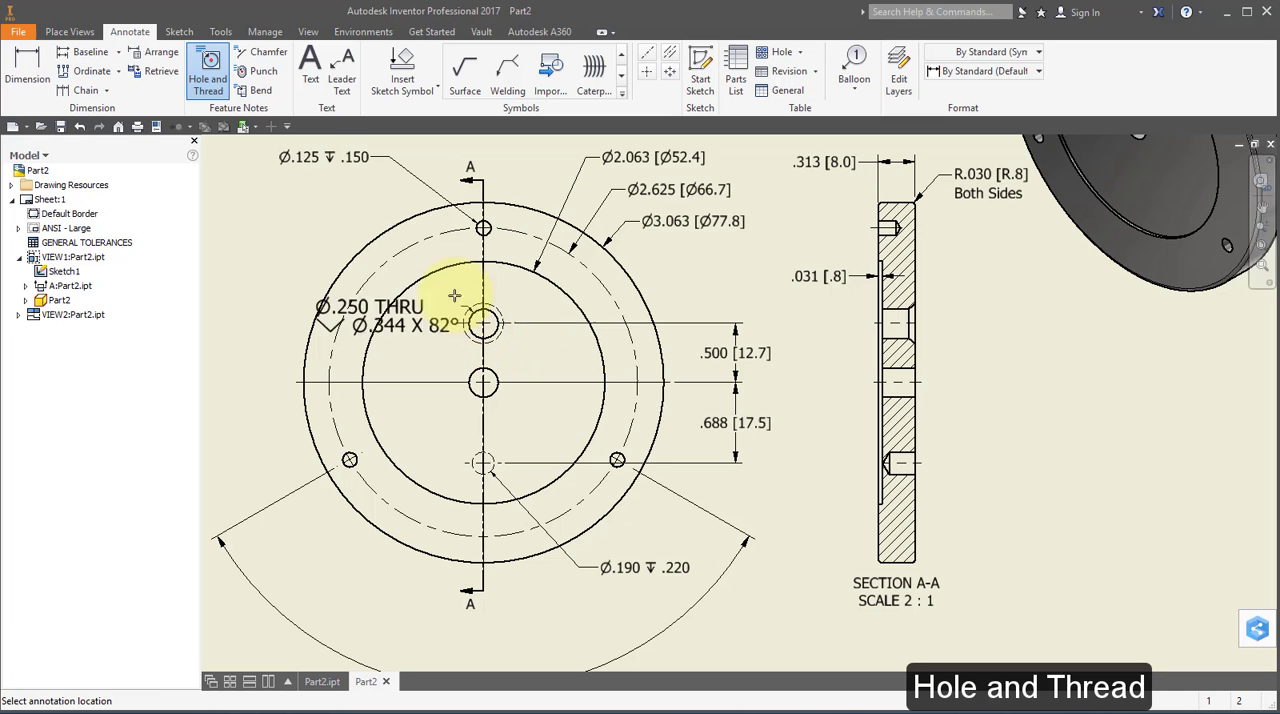
{"action": "left_click", "coordinate": [342, 205]}
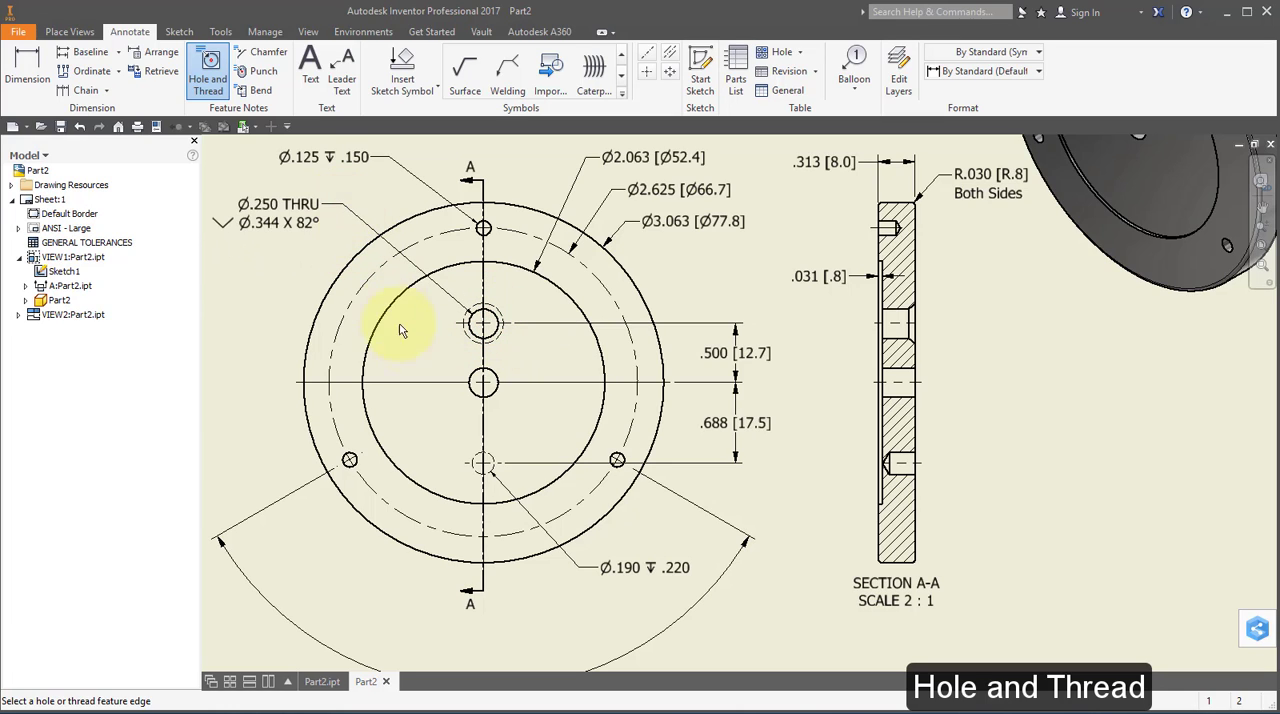
{"action": "left_click", "coordinate": [470, 381]}
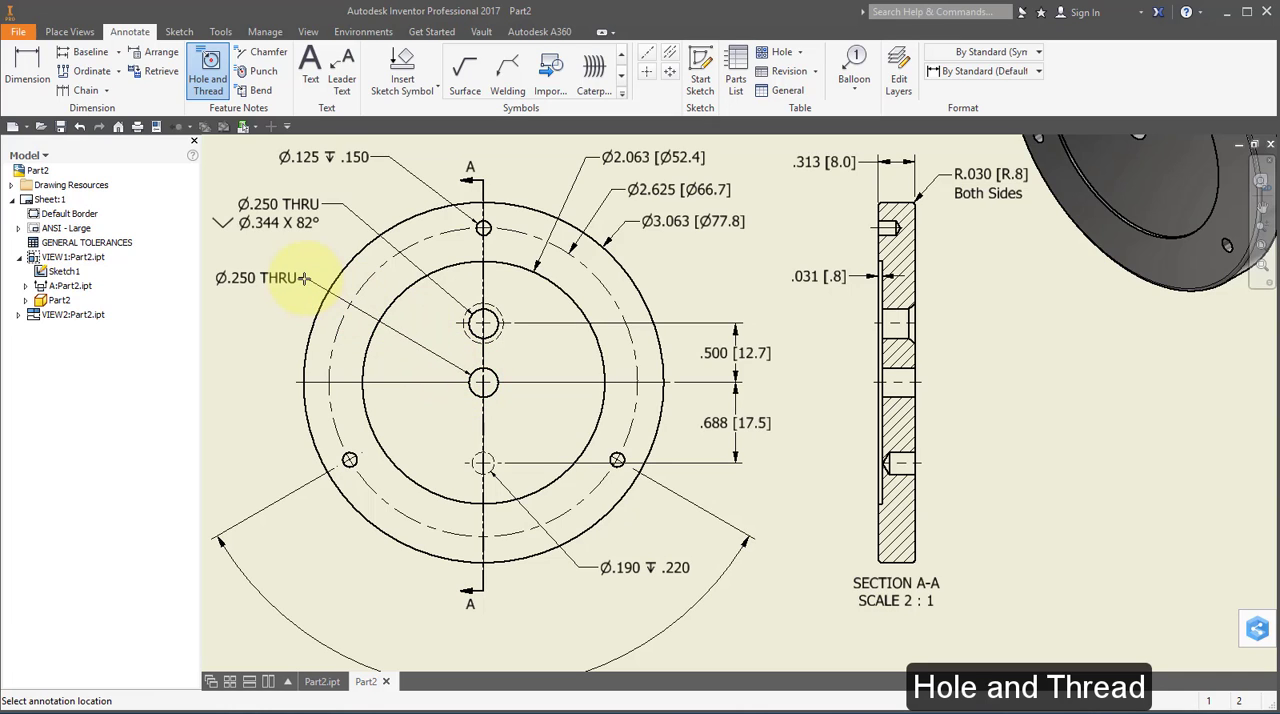
{"action": "left_click", "coordinate": [296, 273]}
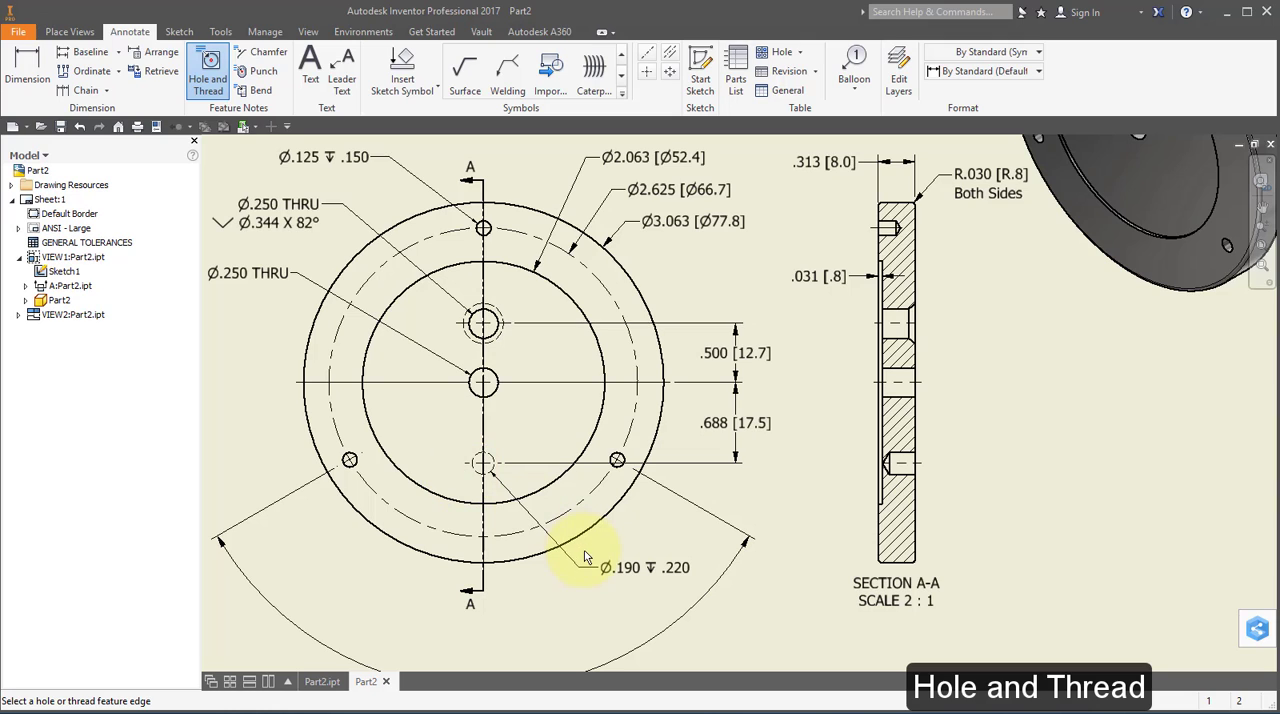
{"action": "right_click", "coordinate": [250, 327]}
{"action": "left_click", "coordinate": [190, 320]}
Add the prefix "3X" before the diameter symbol in the uppermost small hole's note.
{"action": "middle_click_drag", "start_coordinate": [400, 343], "coordinate": [527, 410]}
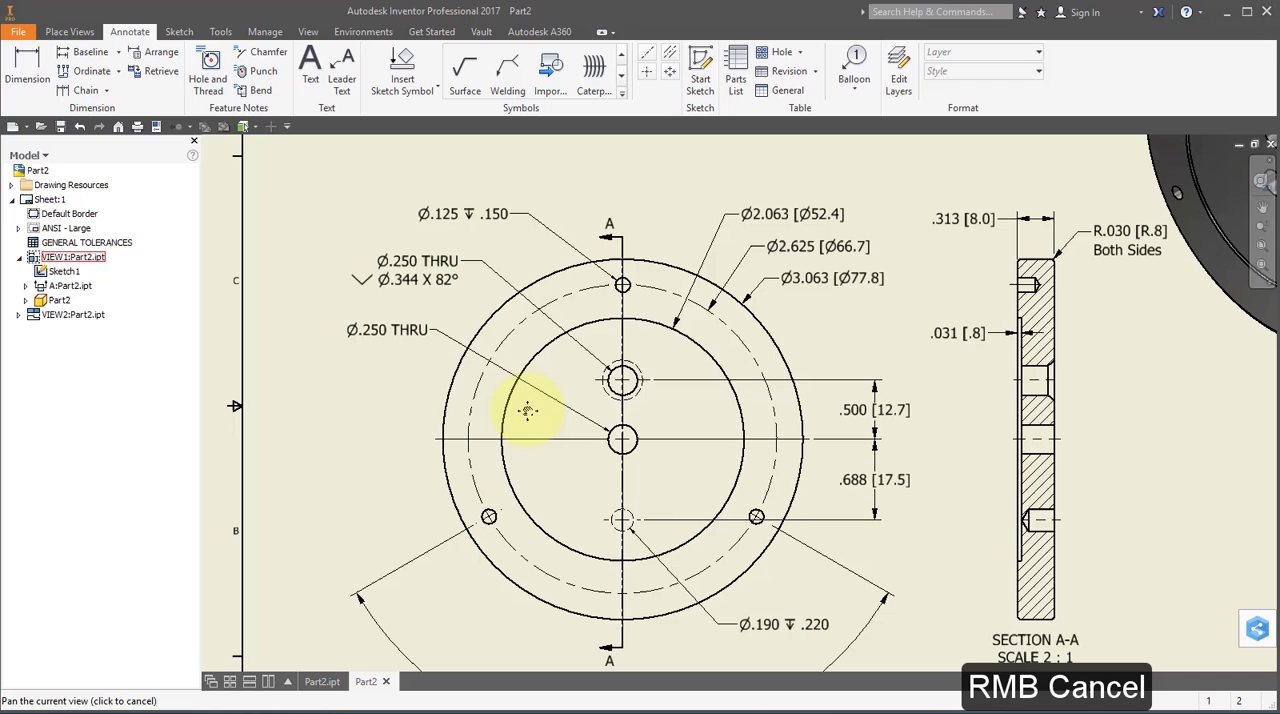
{"action": "double_click", "coordinate": [478, 218]}
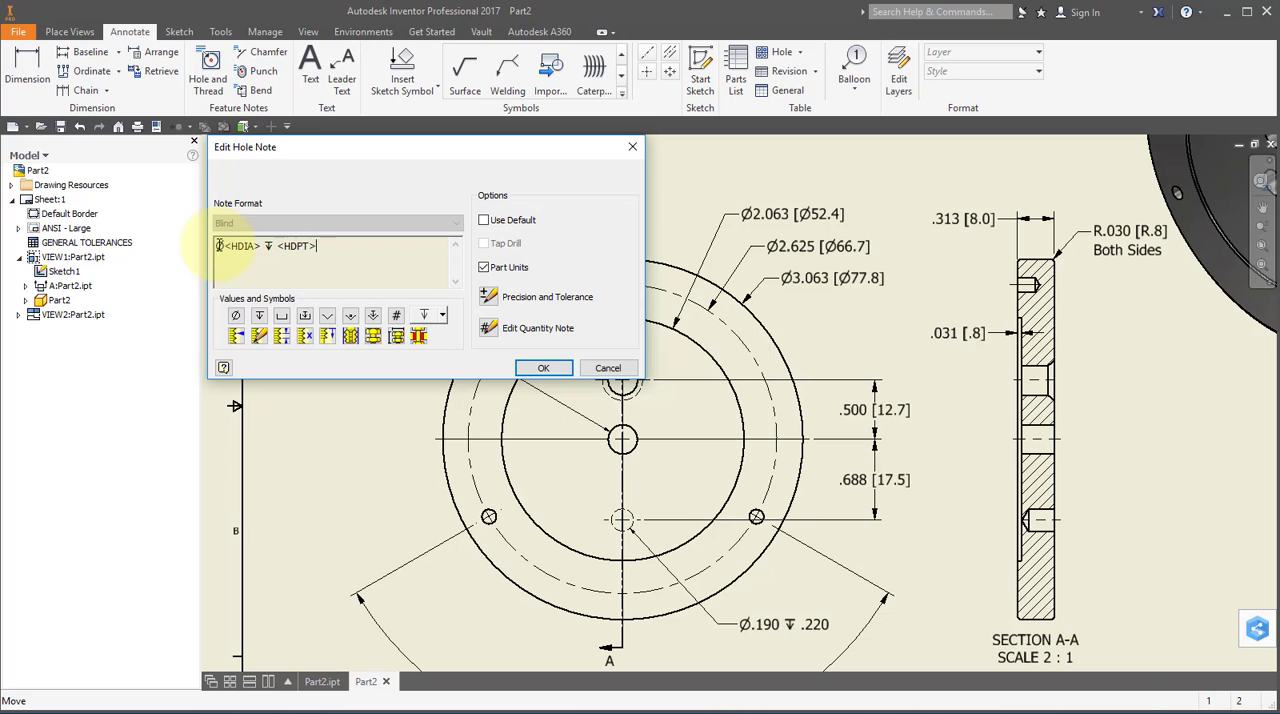
{"action": "type", "text": "3"}
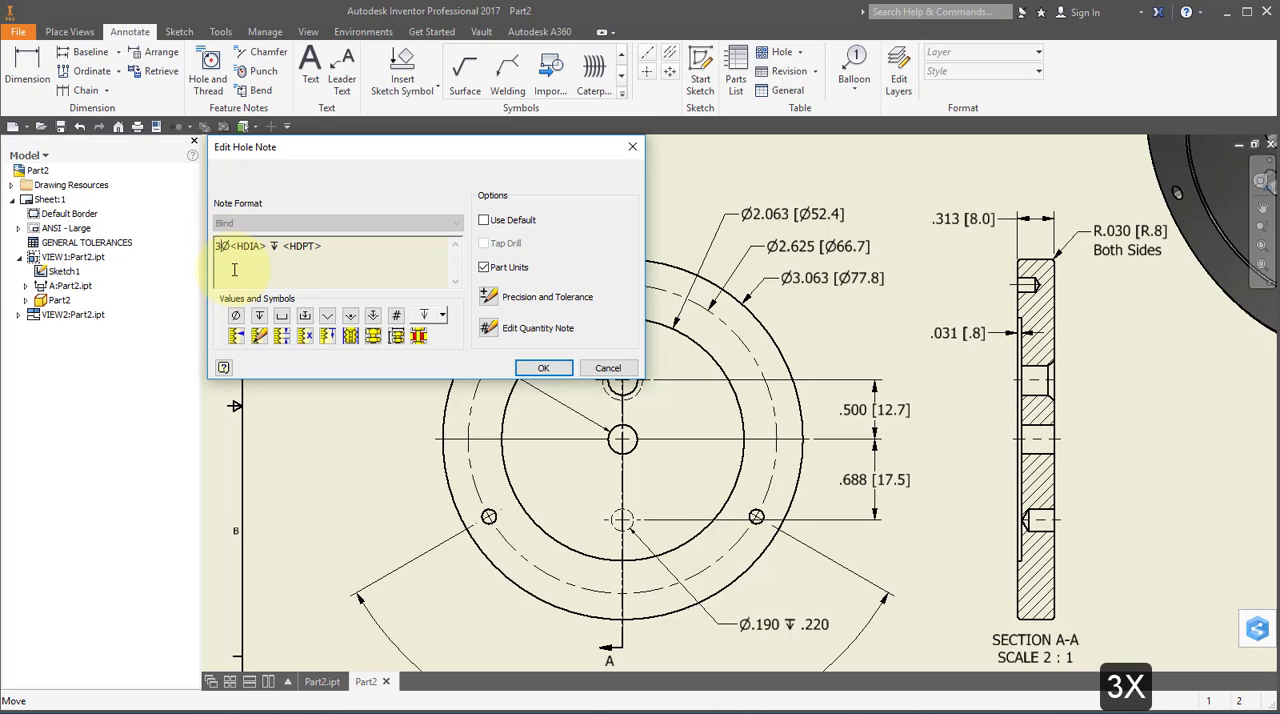
{"action": "type", "text": "X"}
{"action": "left_click", "coordinate": [556, 370]}
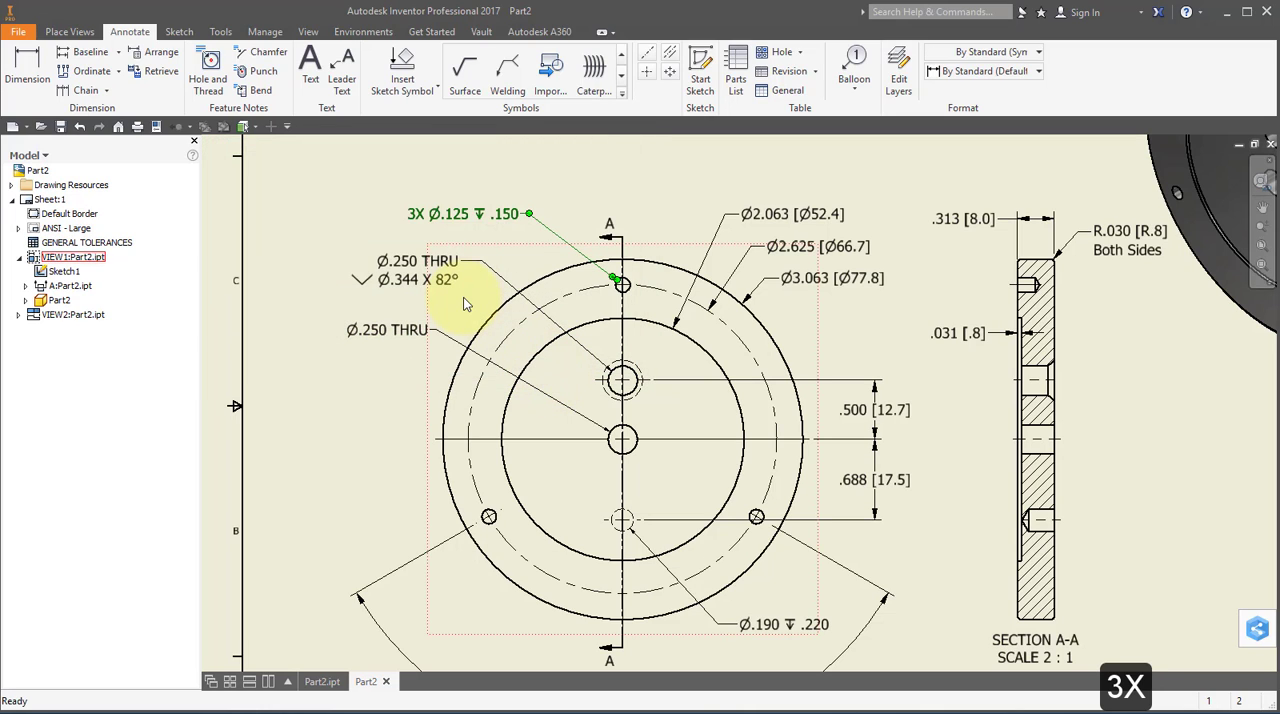
Add the text "Farside" on a new line below the countersunk hole's note.
{"action": "left_click", "coordinate": [457, 284]}
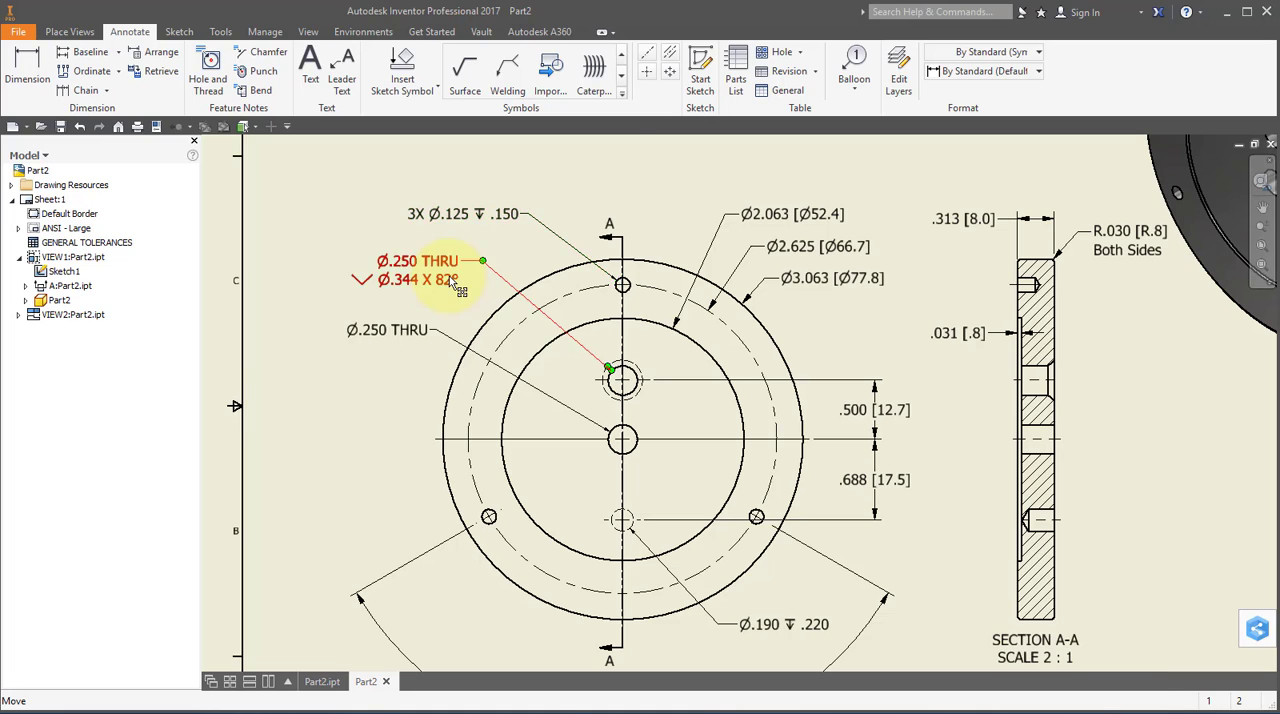
{"action": "double_click", "coordinate": [455, 282]}
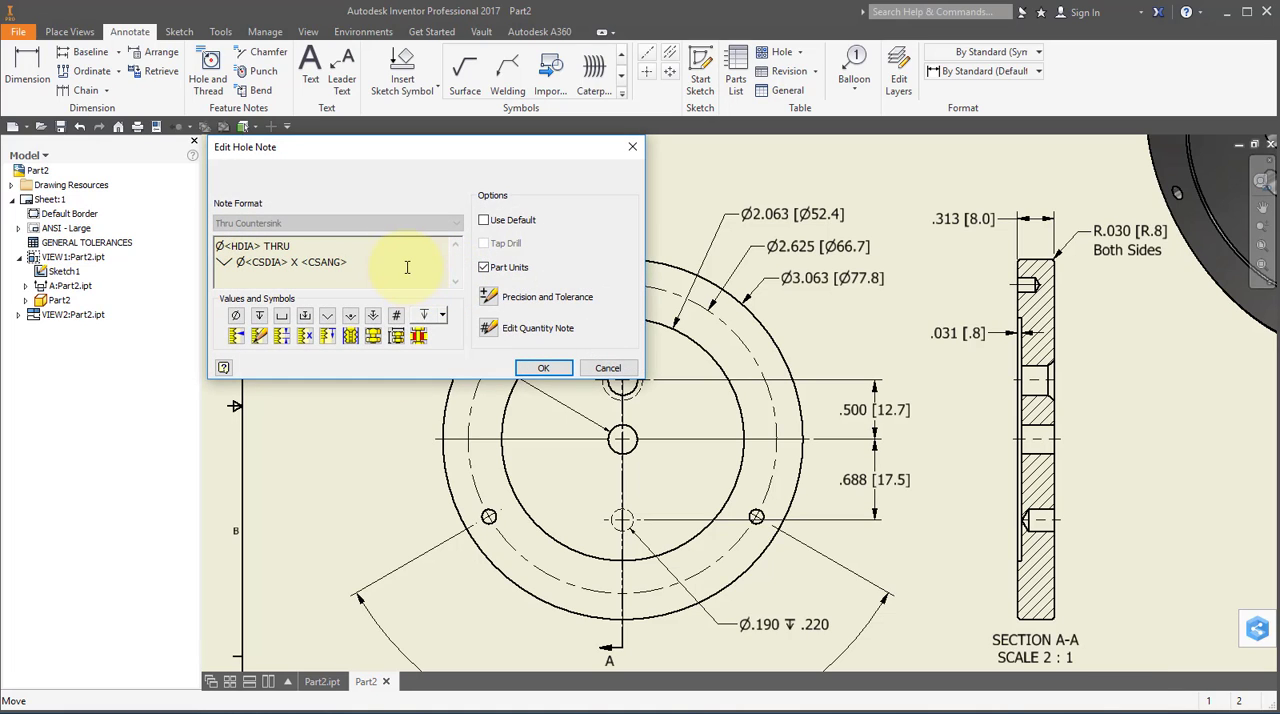
{"action": "key", "text": "Return"}
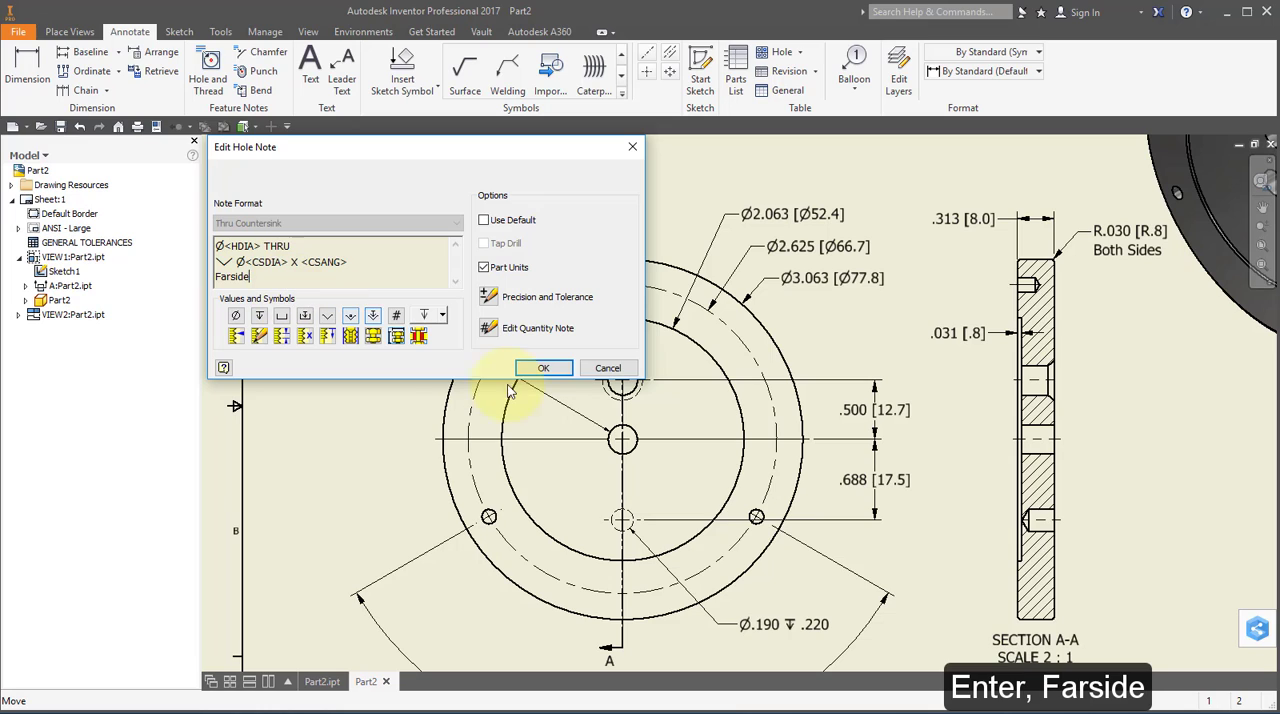
{"action": "left_click", "coordinate": [545, 369]}
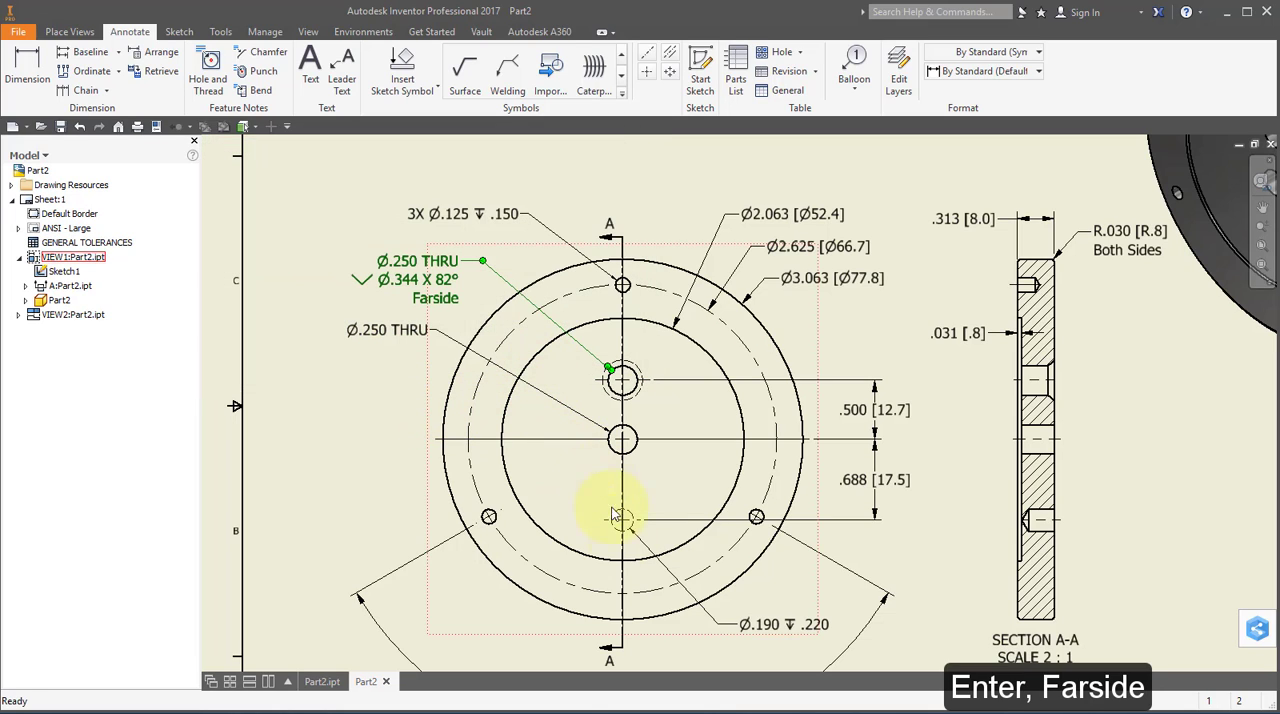
Add the text "Farside" on a second line of the hidden lower hole's note.
{"action": "middle_click_drag", "start_coordinate": [751, 614], "coordinate": [705, 435]}
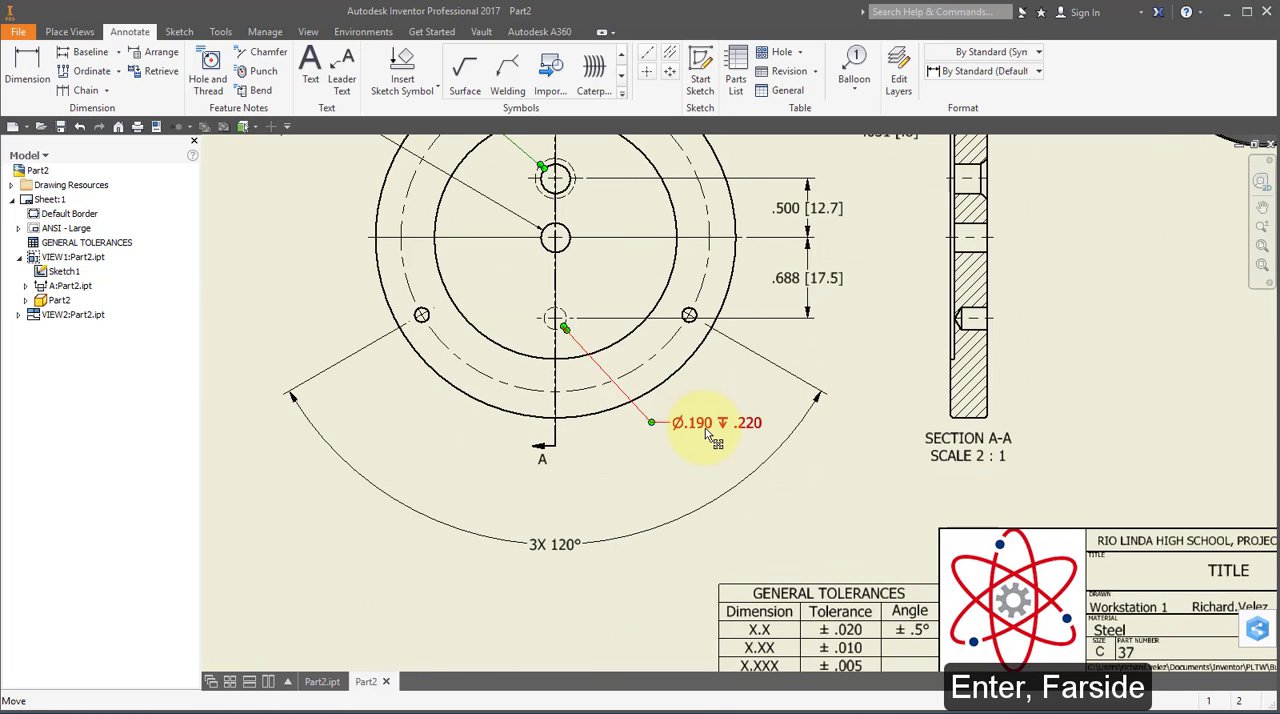
{"action": "double_click", "coordinate": [705, 428]}
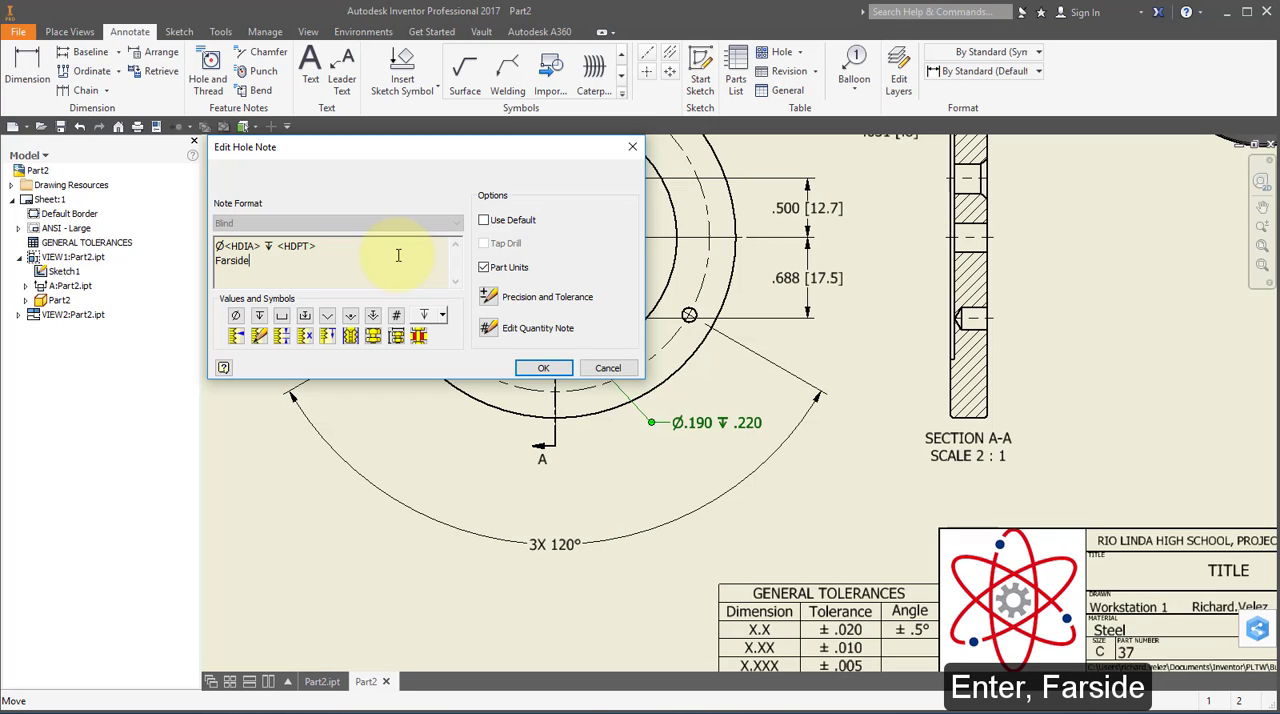
{"action": "left_click", "coordinate": [543, 369]}
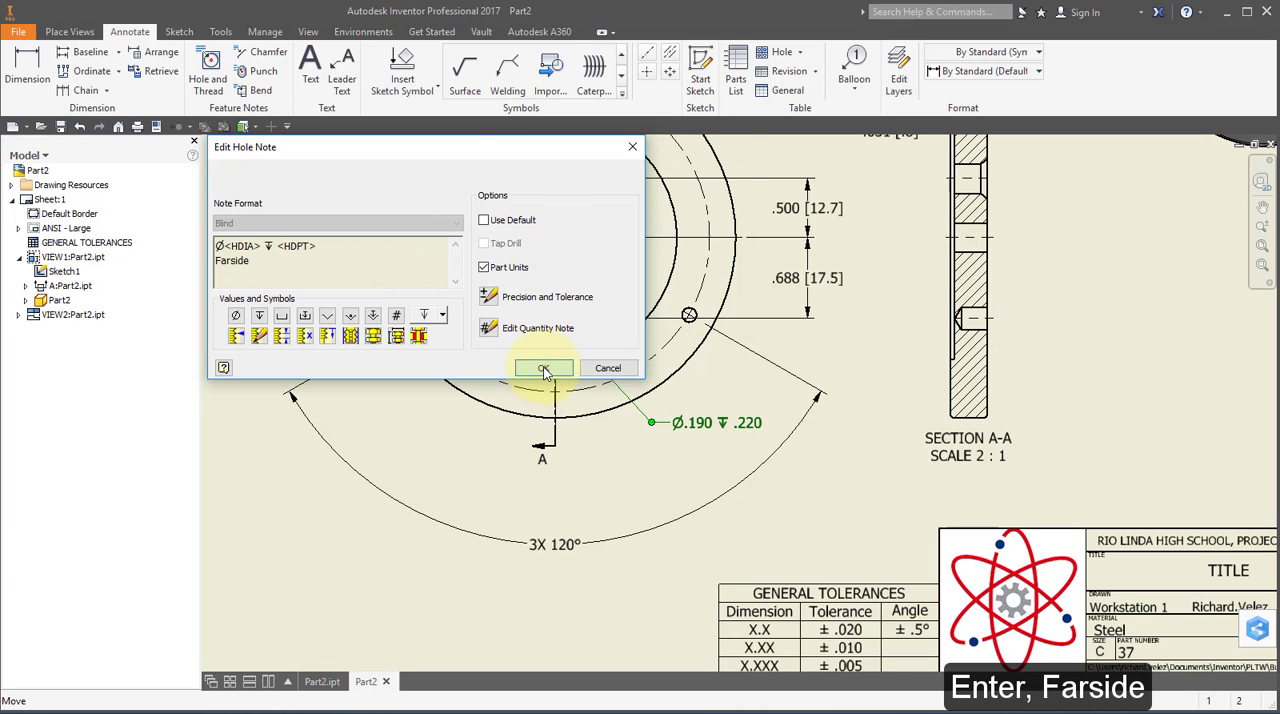
Open the drawing's iProperties and set the title to "37 UPPER DIE PRESSURE RING".
{"action": "scroll", "coordinate": [651, 395], "scroll_direction": "down", "scroll_amount": 5}
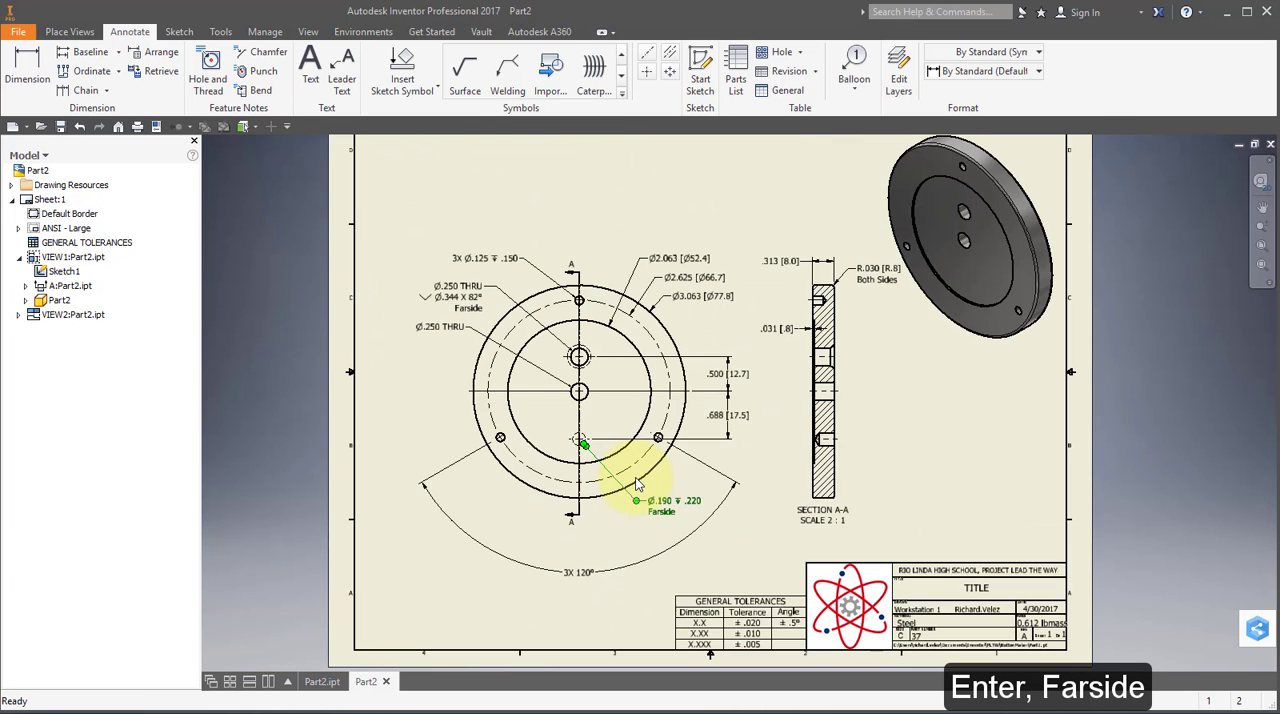
{"action": "middle_click_drag", "start_coordinate": [632, 480], "coordinate": [586, 444]}
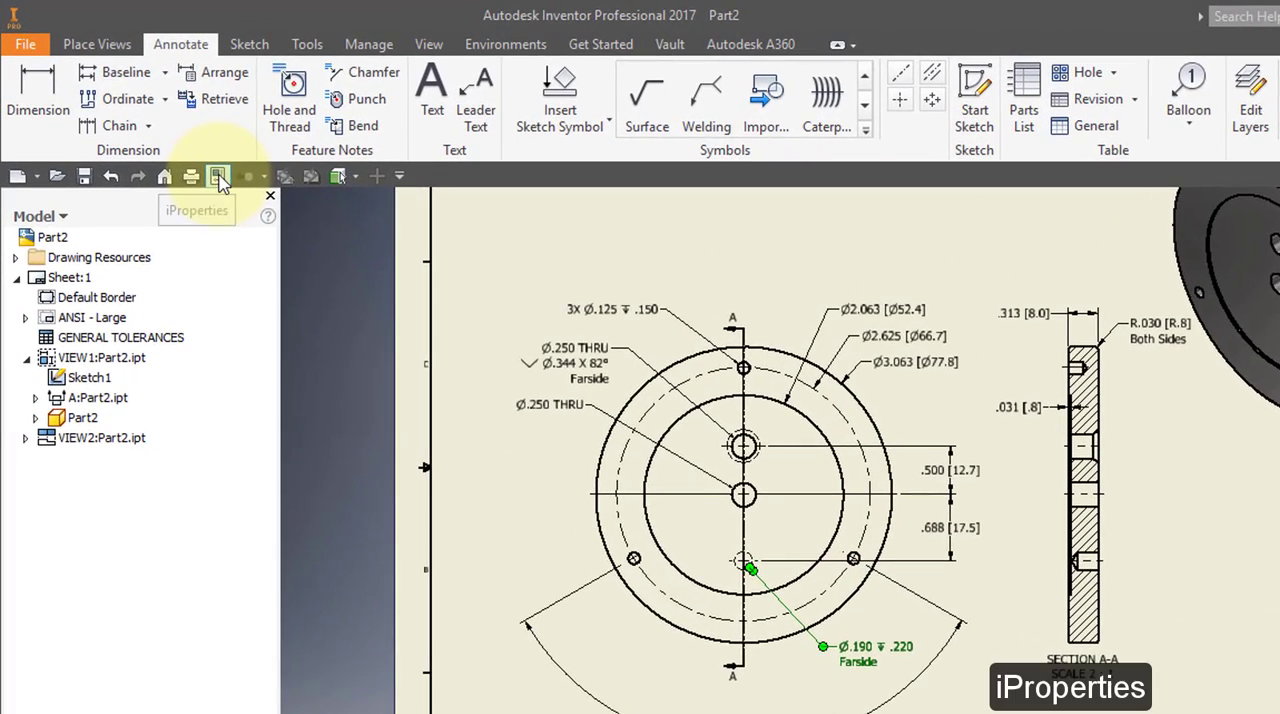
{"action": "left_click", "coordinate": [220, 178]}
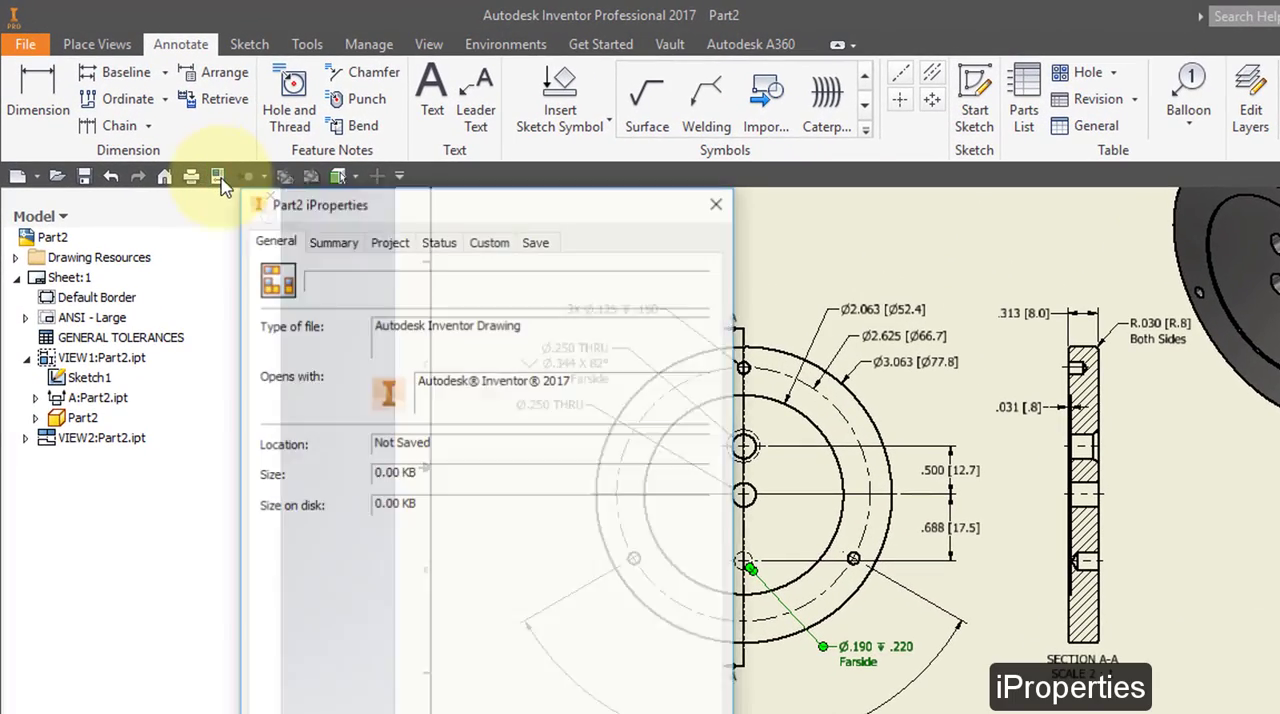
{"action": "left_click", "coordinate": [332, 240]}
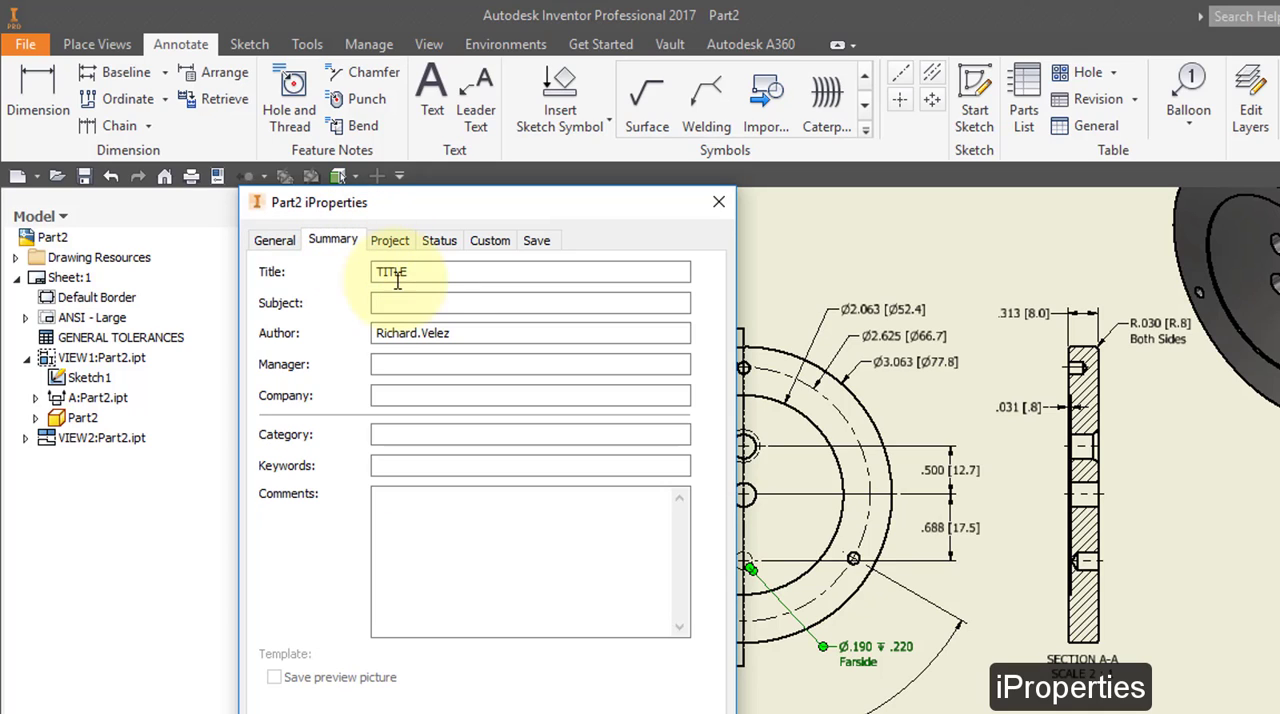
{"action": "double_click", "coordinate": [427, 271]}
{"action": "type", "text": "37 UPPER DIE PRESSURE RING"}
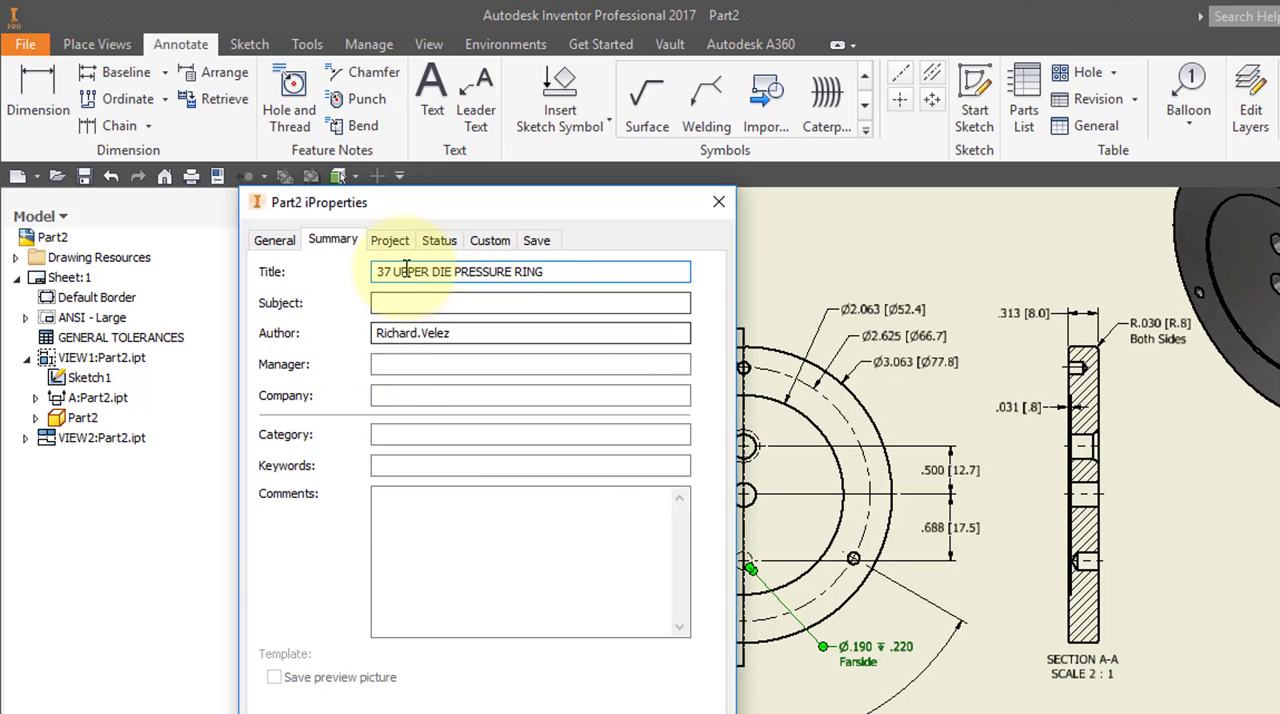
Set the part number to 37 and the description to "Upper Die Pressure Ring" in the project properties, and apply the iProperties.
{"action": "left_click", "coordinate": [389, 241]}
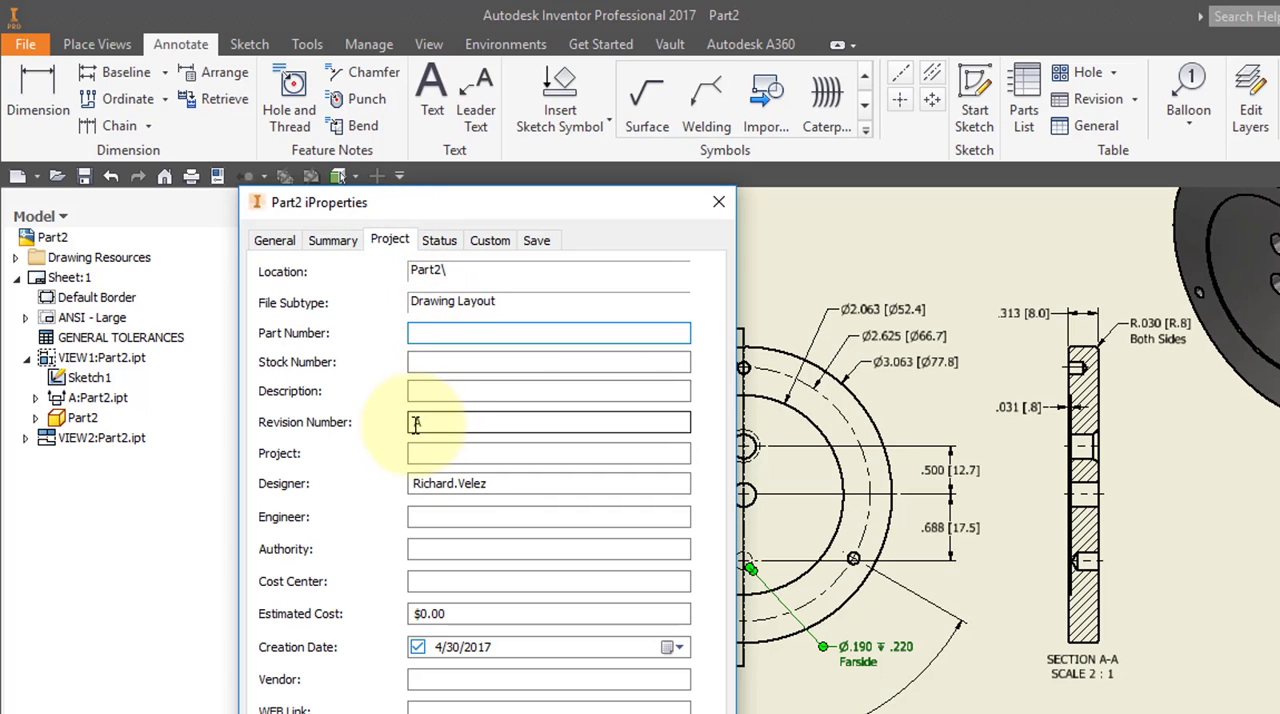
{"action": "left_click", "coordinate": [443, 360]}
{"action": "left_click", "coordinate": [443, 391]}
{"action": "type", "text": "Upper Die Pressure Ring"}
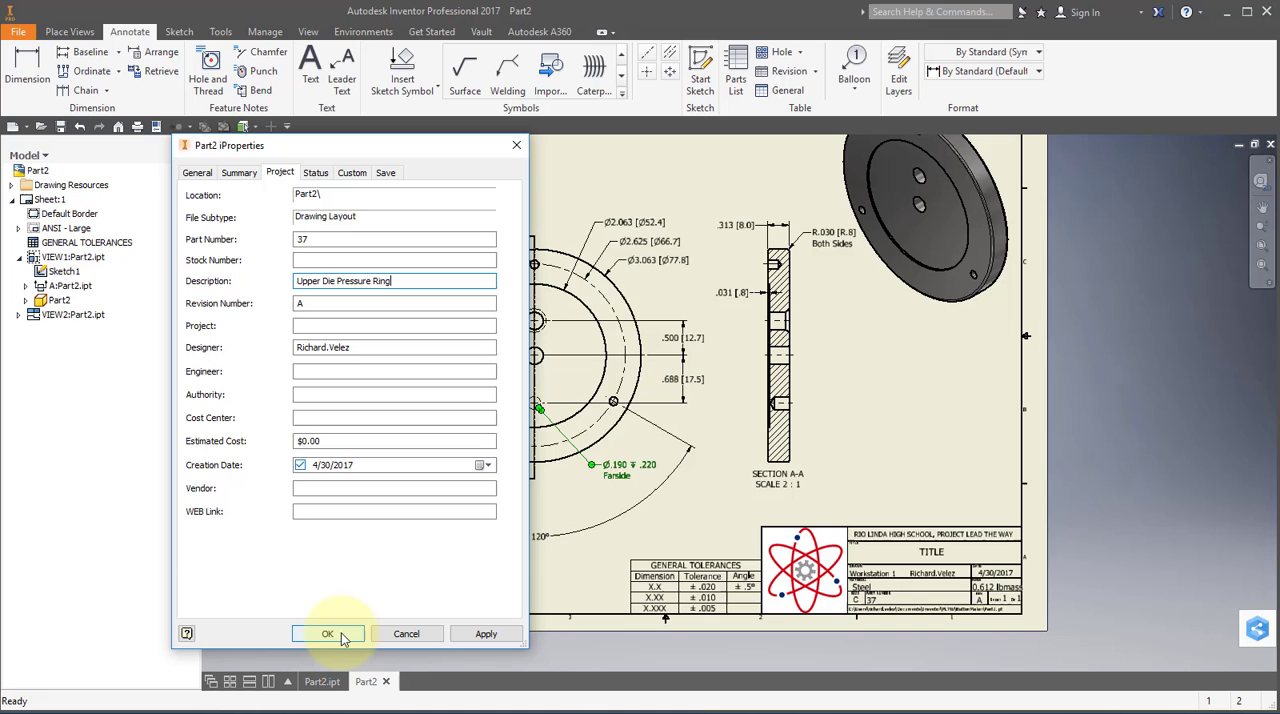
{"action": "left_click", "coordinate": [330, 634]}
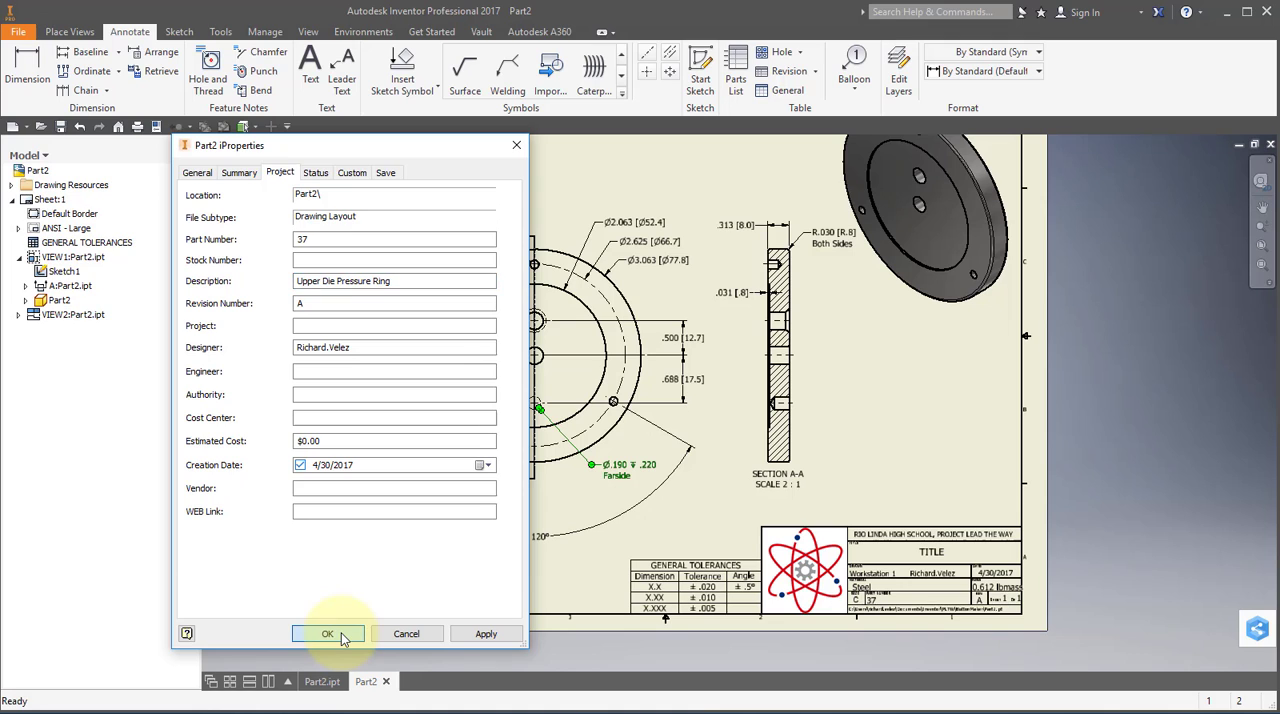